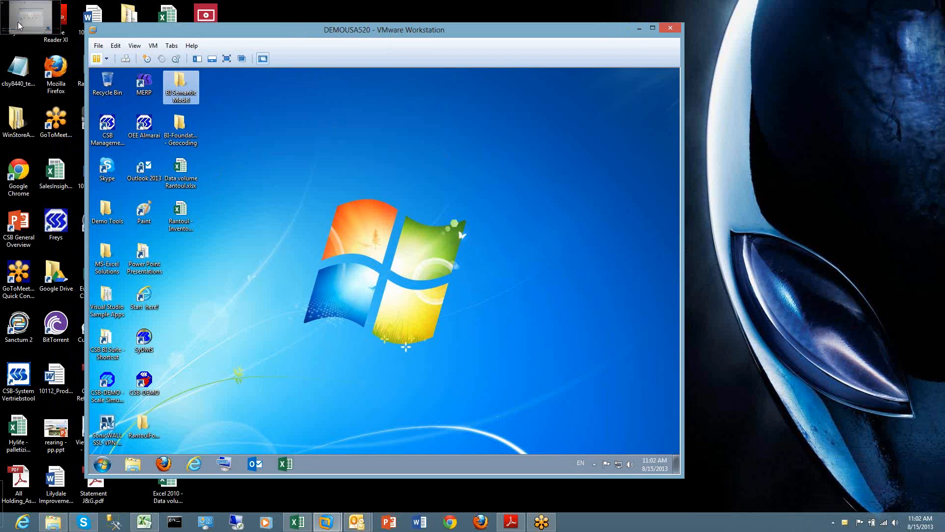
# - Open the BI Semantic Model folder and widen the file list and its Name column to show full file names
pyautogui.doubleClick(178, 97)
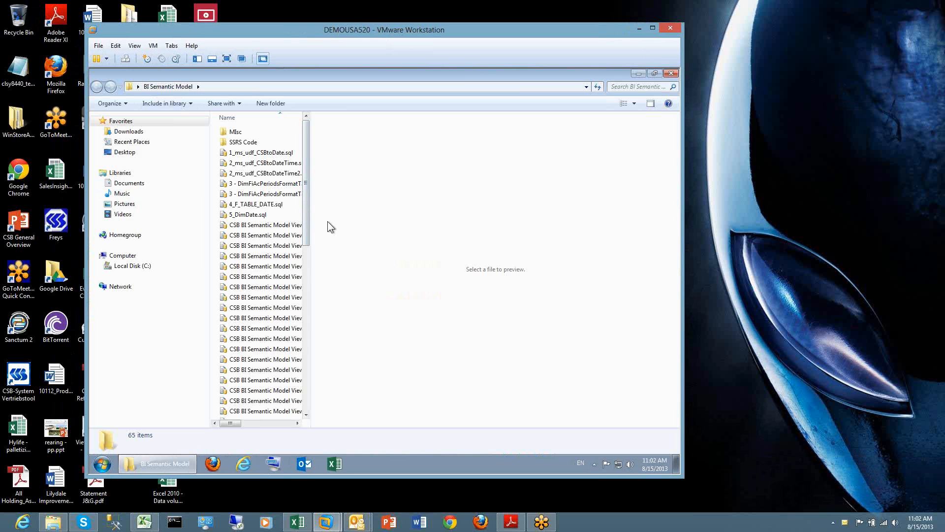
pyautogui.moveTo(311, 263); pyautogui.dragTo(462, 265)
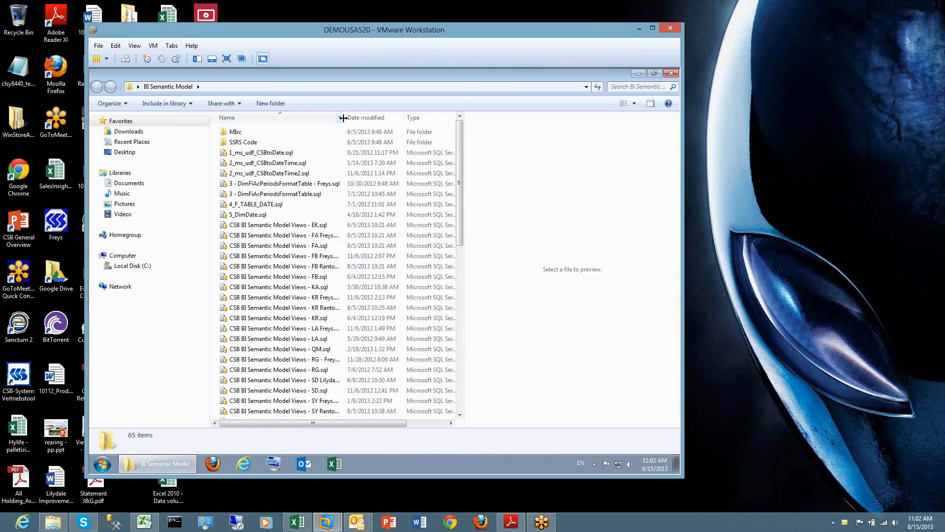
pyautogui.moveTo(343, 119); pyautogui.dragTo(393, 122)
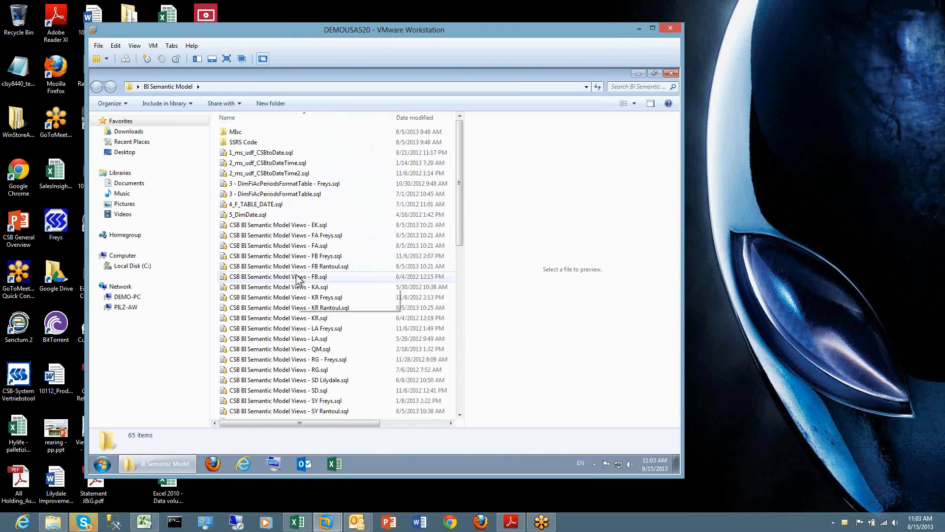
# - Open the script CSB BI Semantic Model Views - FB Rantoul.sql in Notepad
pyautogui.click(322, 268)
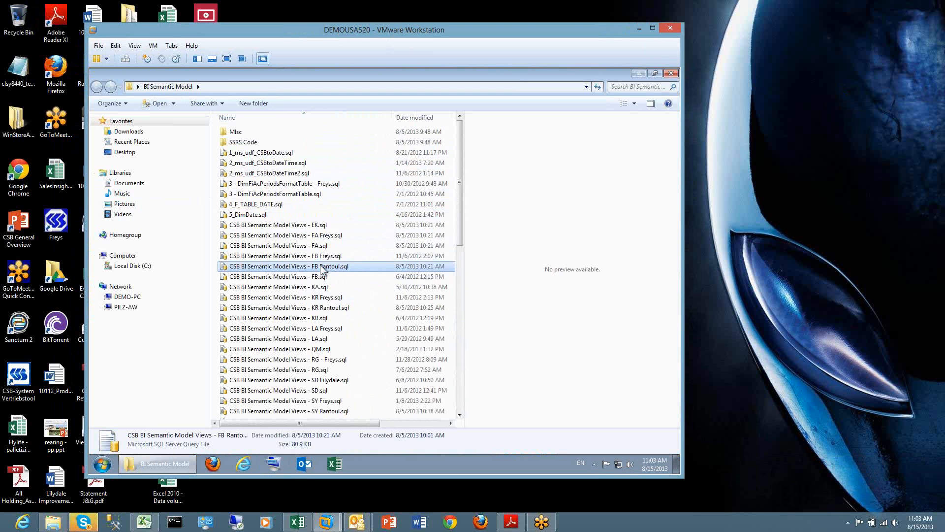
pyautogui.rightClick(325, 268)
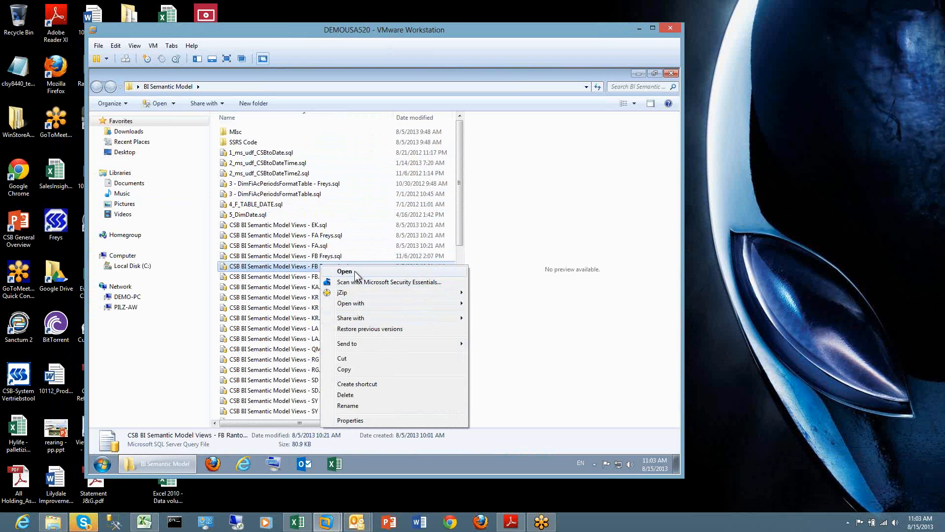
pyautogui.moveTo(371, 303)
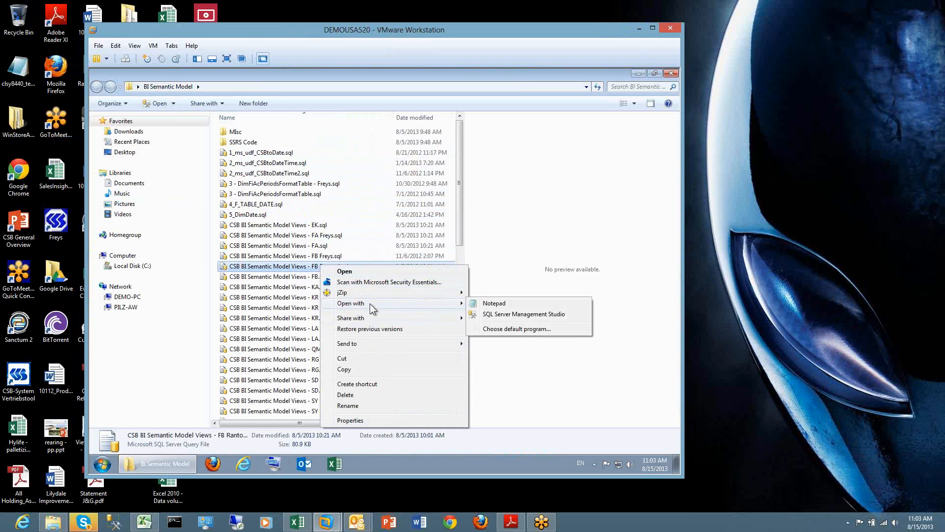
pyautogui.click(509, 304)
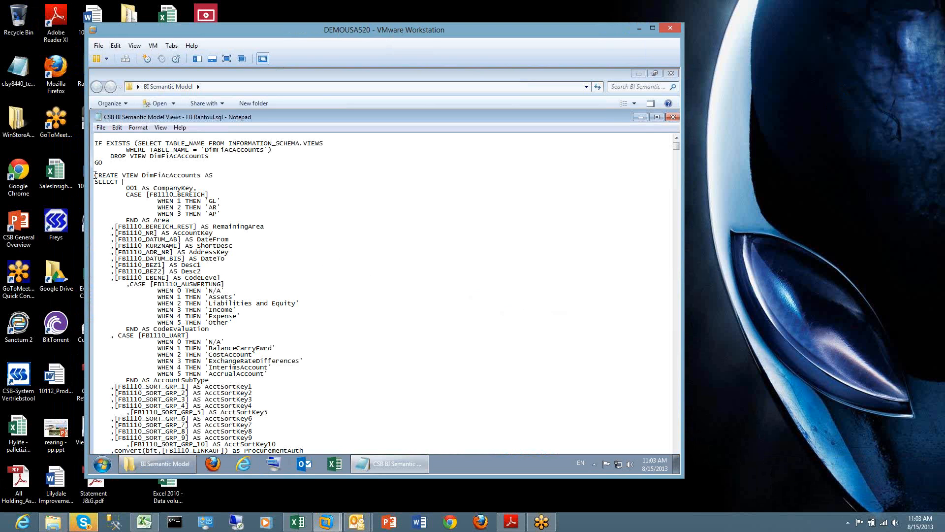
# - Examine the DimFiAcAccounts view definition, from its CREATE VIEW lines through the UNION ALL with the second company's SELECT
pyautogui.moveTo(94, 175); pyautogui.dragTo(223, 191)
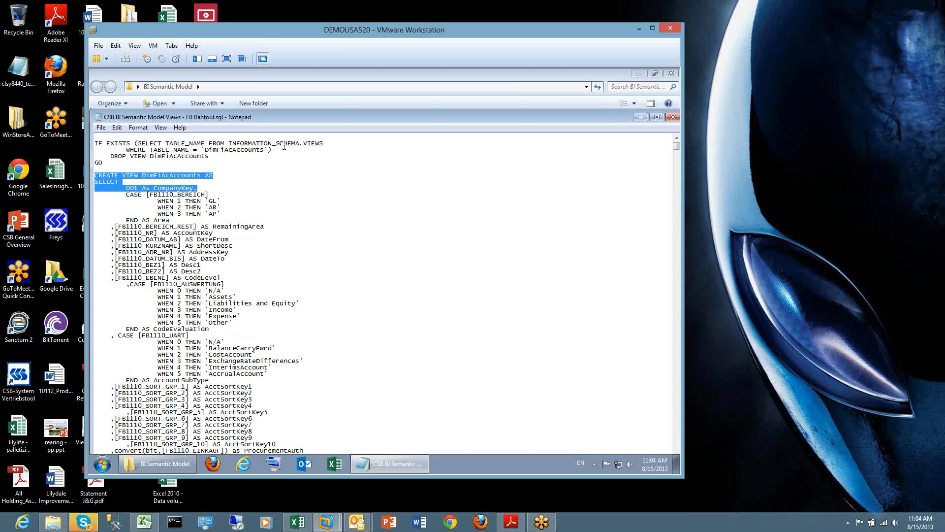
pyautogui.click(316, 308)
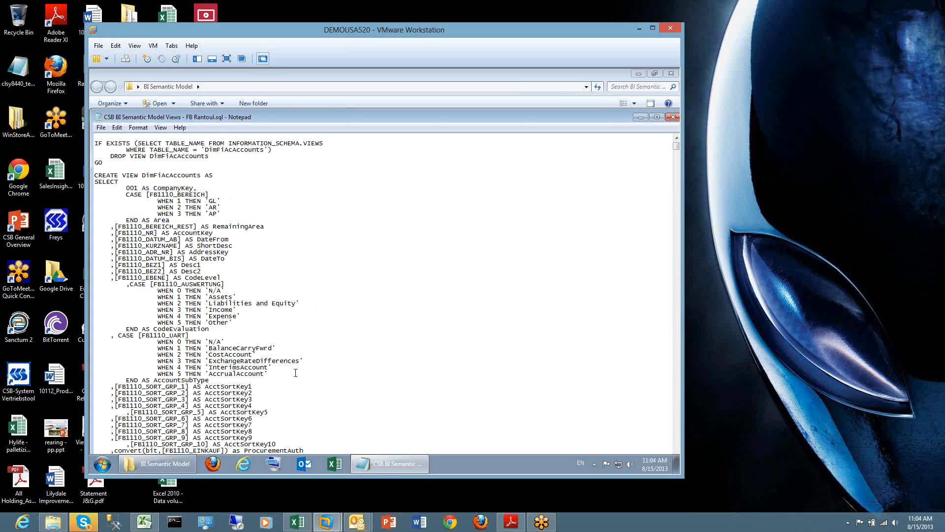
pyautogui.scroll(-5, 295, 373)
pyautogui.scroll(-15, 295, 373)
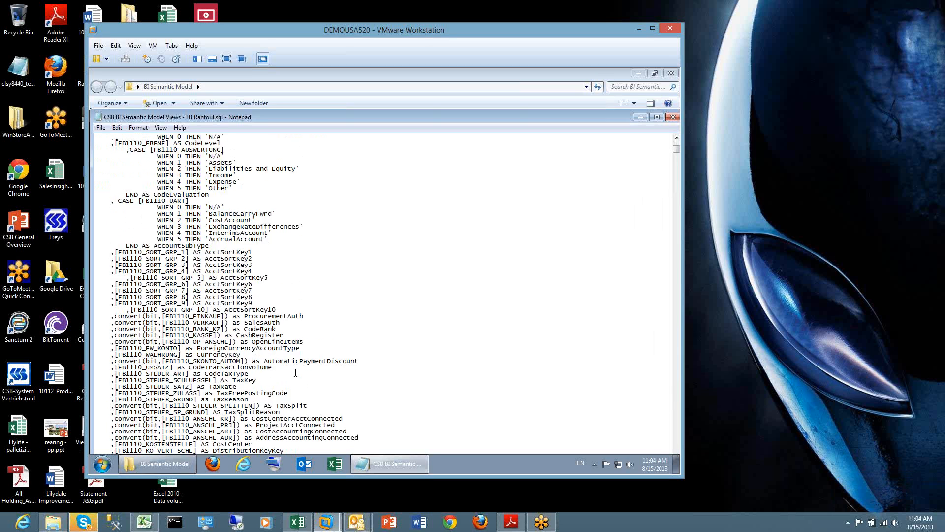
pyautogui.scroll(-10, 296, 372)
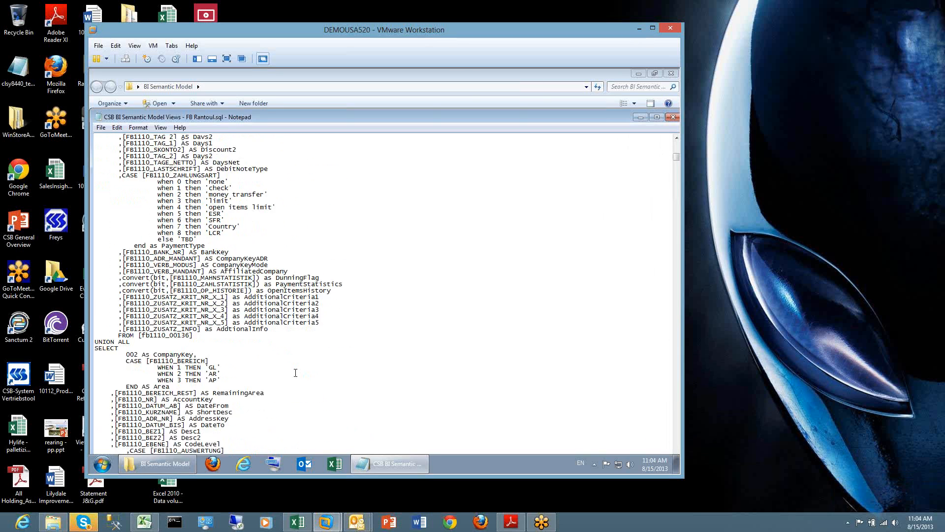
pyautogui.scroll(20, 302, 339)
pyautogui.scroll(9, 302, 338)
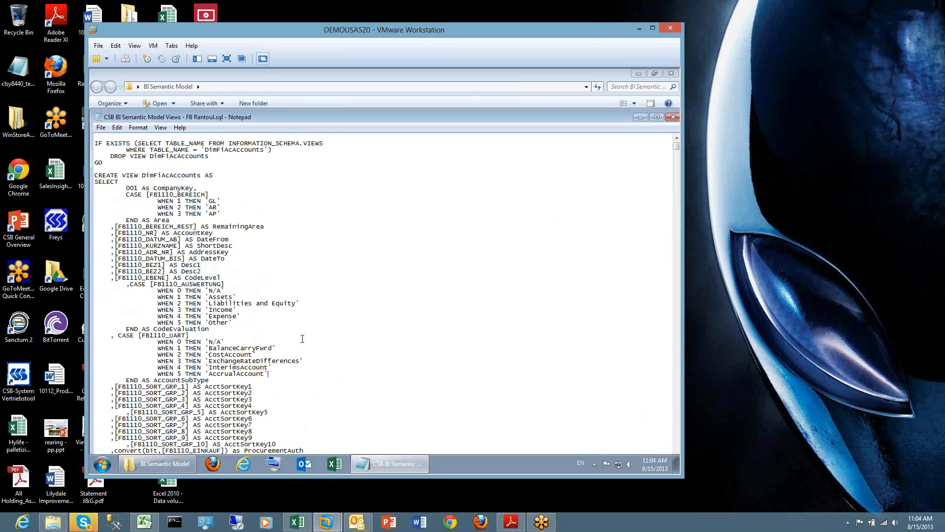
# - Minimize the script and folder windows and open the Data volume Rantoul.xlsx workbook from the desktop
pyautogui.click(640, 117)
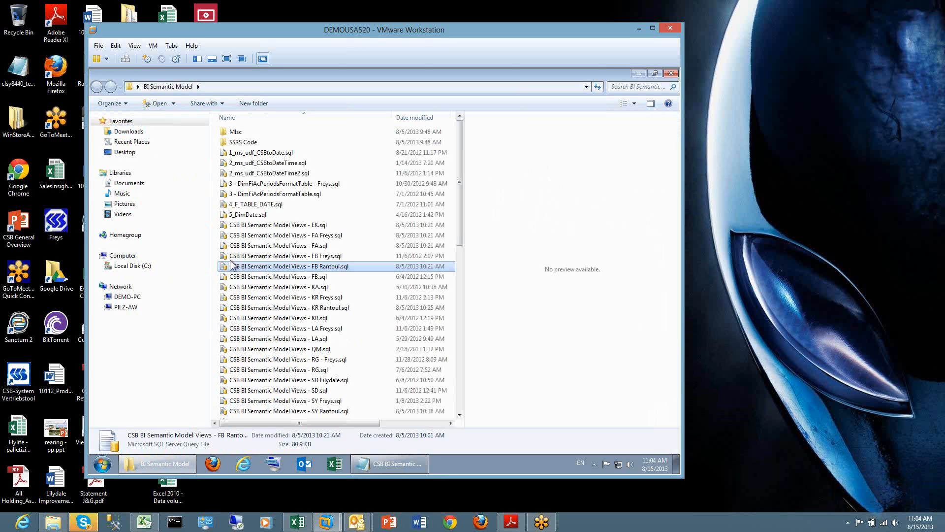
pyautogui.click(291, 245)
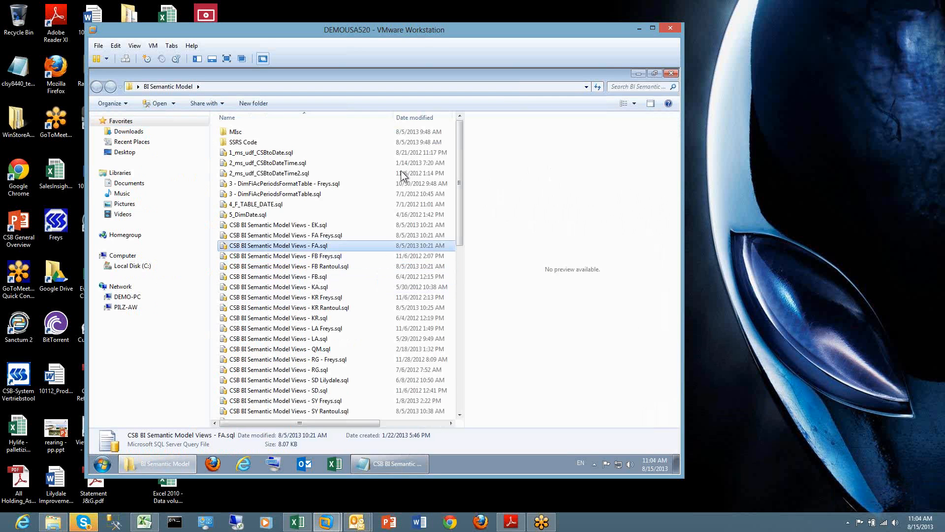
pyautogui.click(639, 73)
pyautogui.click(181, 211)
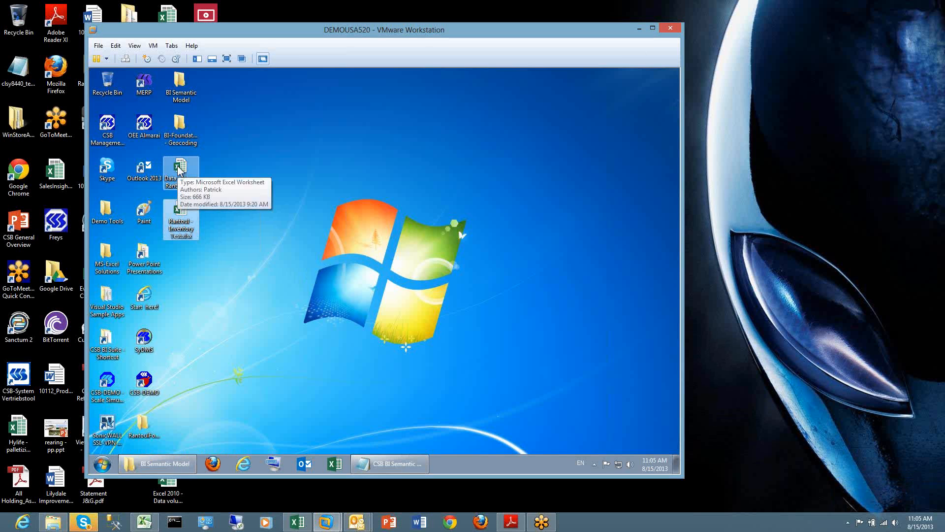
pyautogui.click(181, 183)
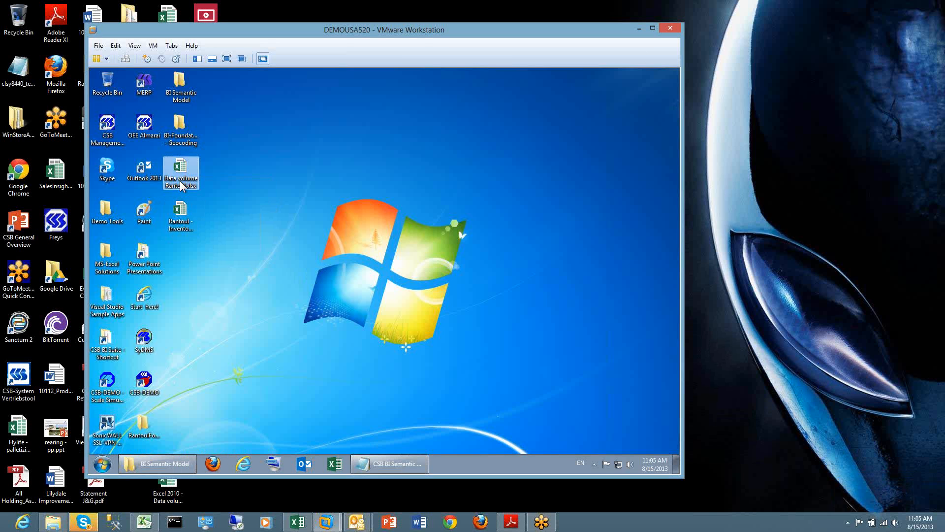
pyautogui.doubleClick(181, 177)
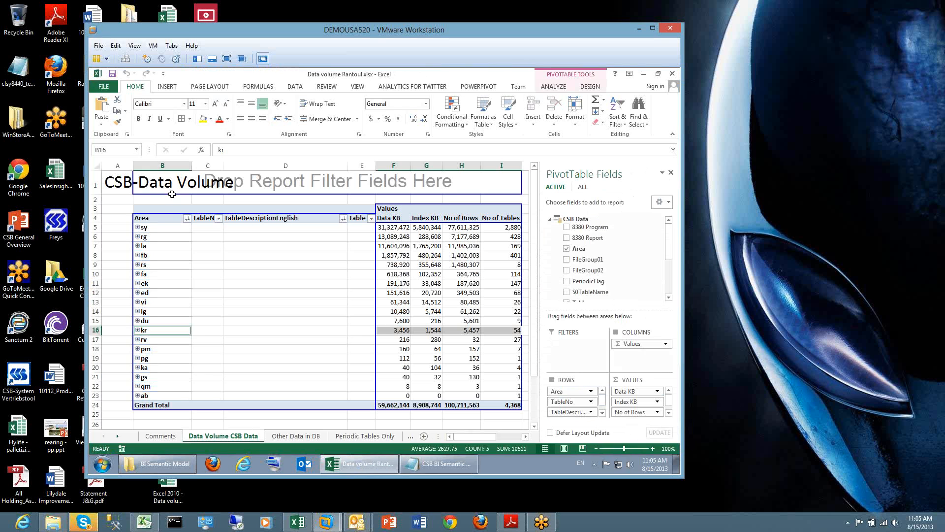
# - Expand the sy area and its Address Master entry in the pivot table, with the virtual machine window maximized
pyautogui.click(137, 227)
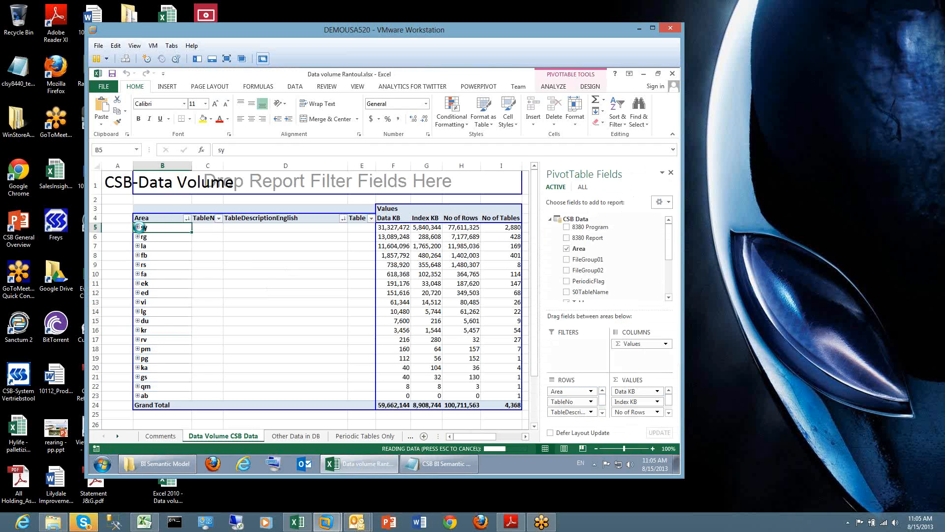
pyautogui.click(653, 28)
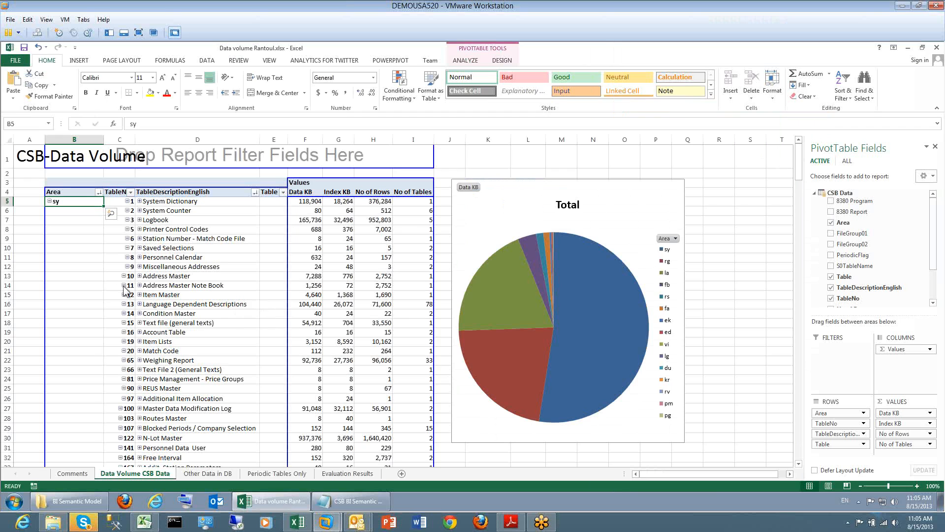
pyautogui.click(140, 276)
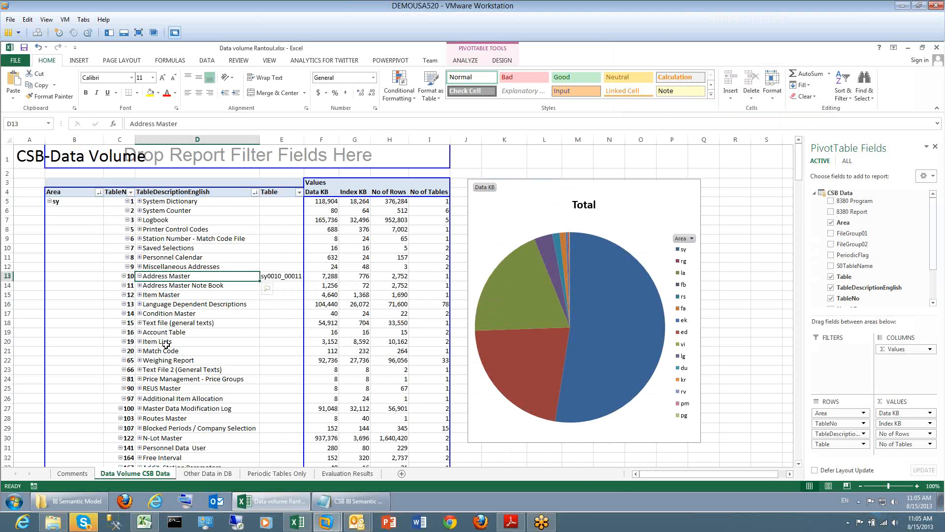
# - Look through the table descriptions of the sy area and collapse the area again
pyautogui.scroll(-20, 167, 367)
pyautogui.scroll(-10, 167, 369)
pyautogui.scroll(10, 167, 369)
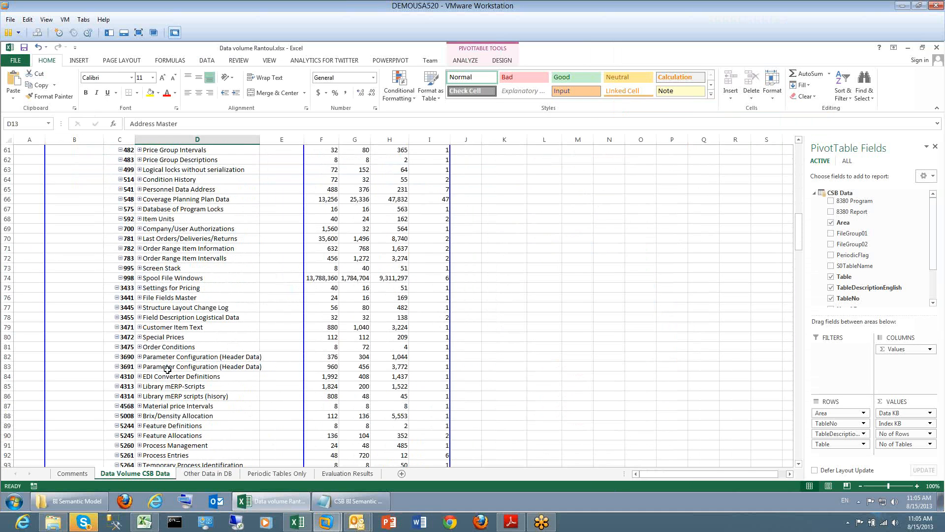
pyautogui.scroll(-11, 153, 347)
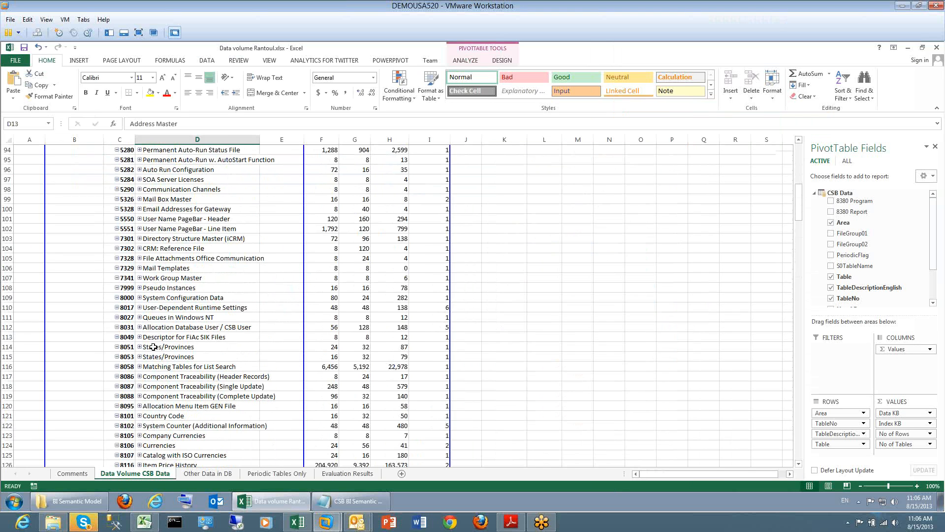
pyautogui.scroll(20, 154, 347)
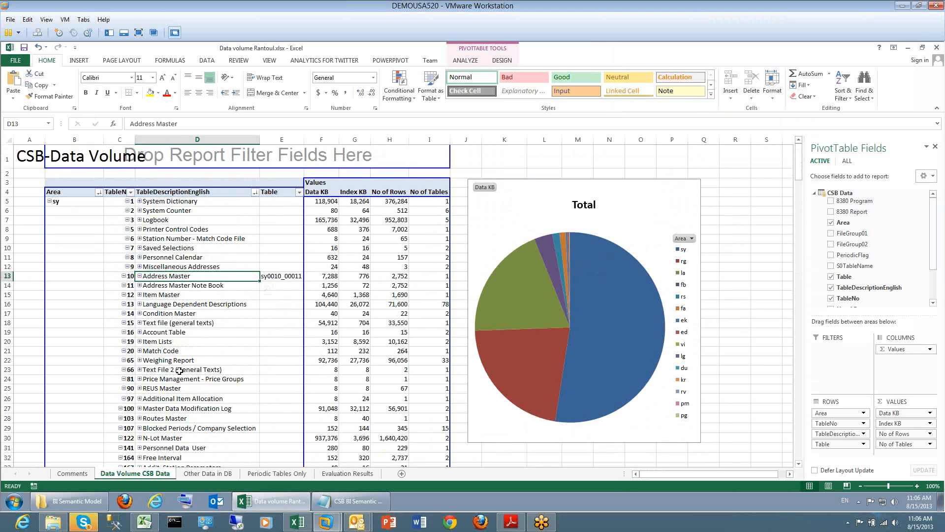
pyautogui.click(52, 204)
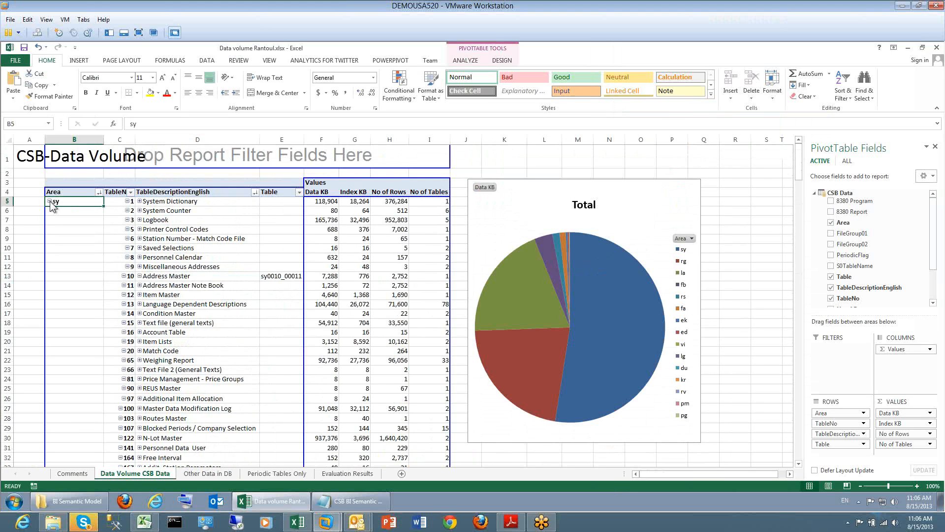
pyautogui.click(50, 201)
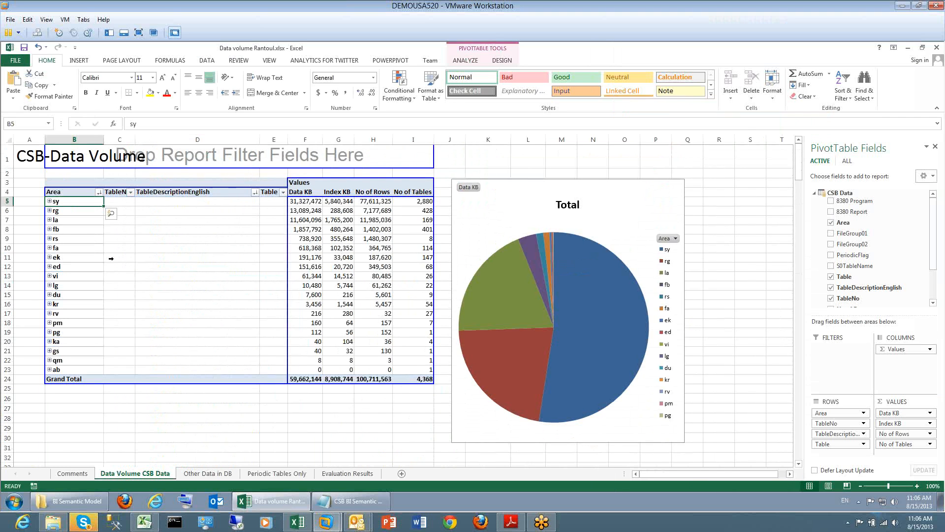
# - Expand the fb area and its Account Master Financial Accounting (FB) entry to inspect the individual tables, and collapse both again
pyautogui.click(49, 229)
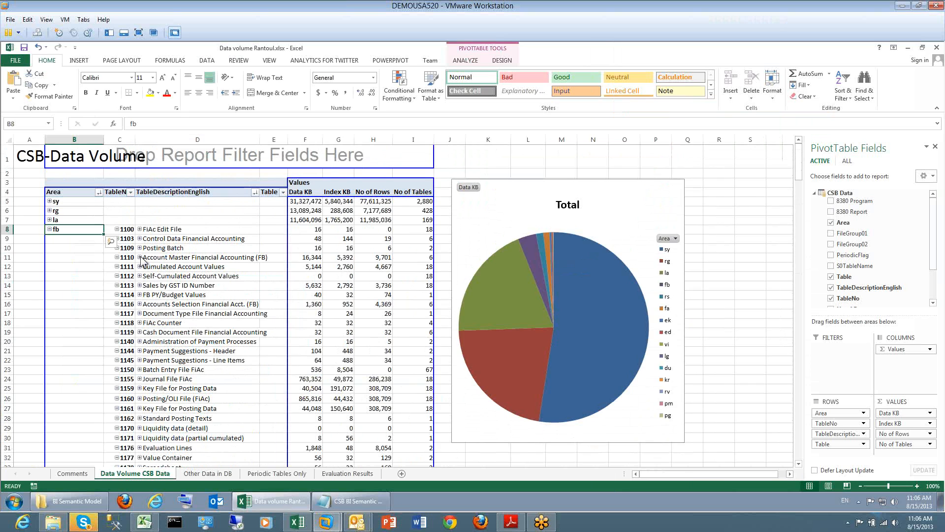
pyautogui.click(140, 257)
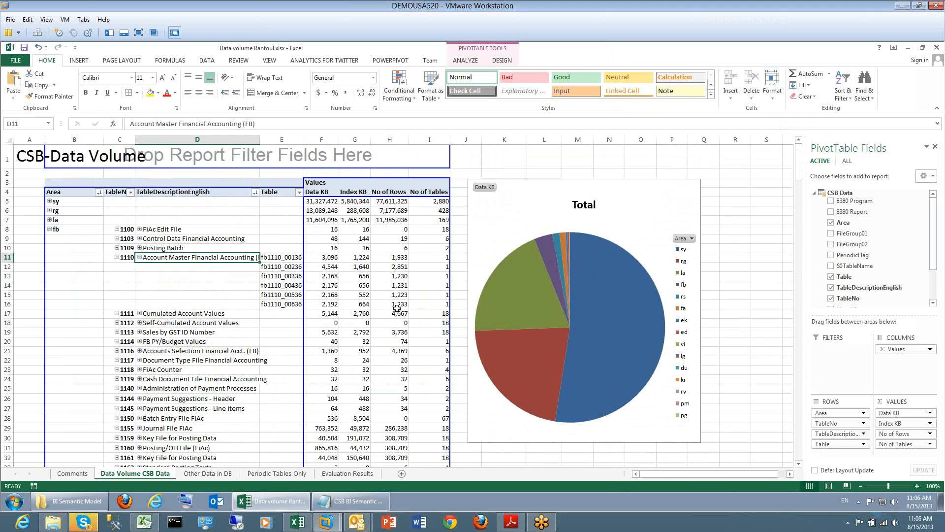
pyautogui.moveTo(403, 306)
pyautogui.click(140, 257)
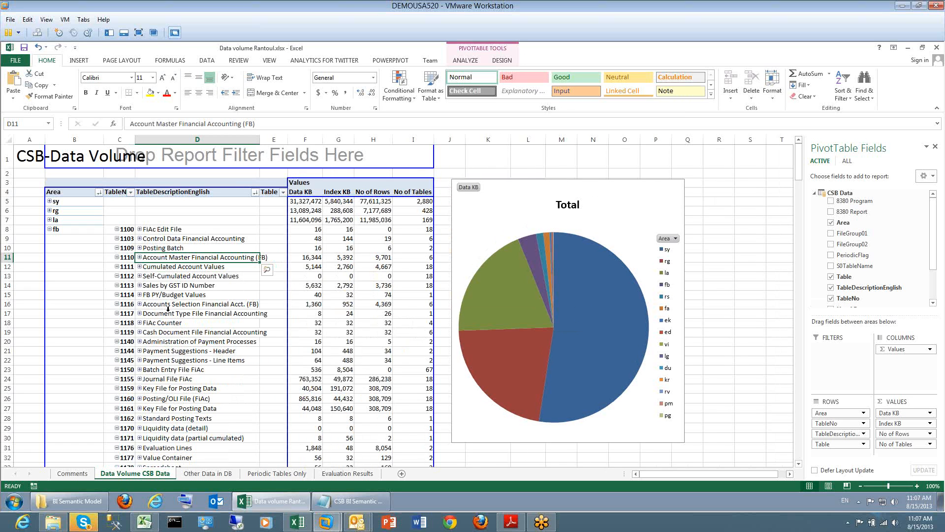
pyautogui.click(50, 230)
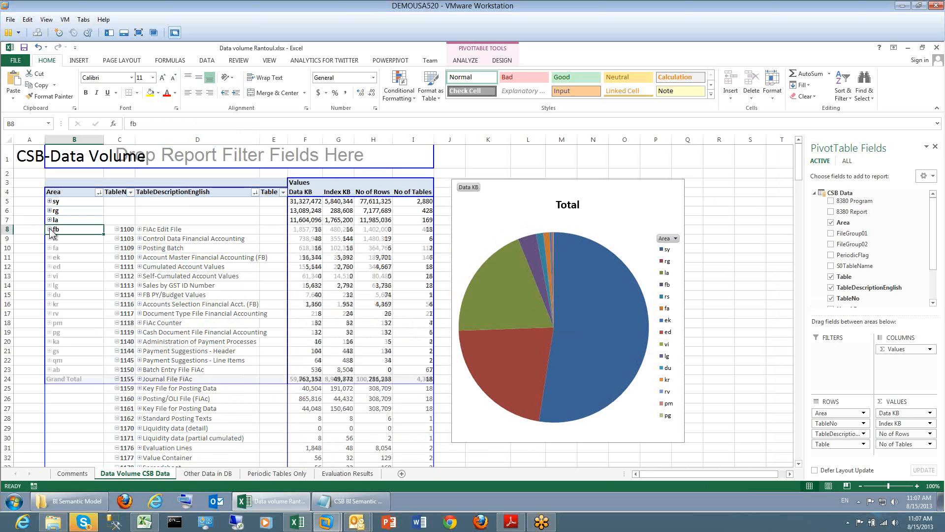
# - Expand the sy area again to review Item Master and the tables that follow it, and collapse the area
pyautogui.click(50, 201)
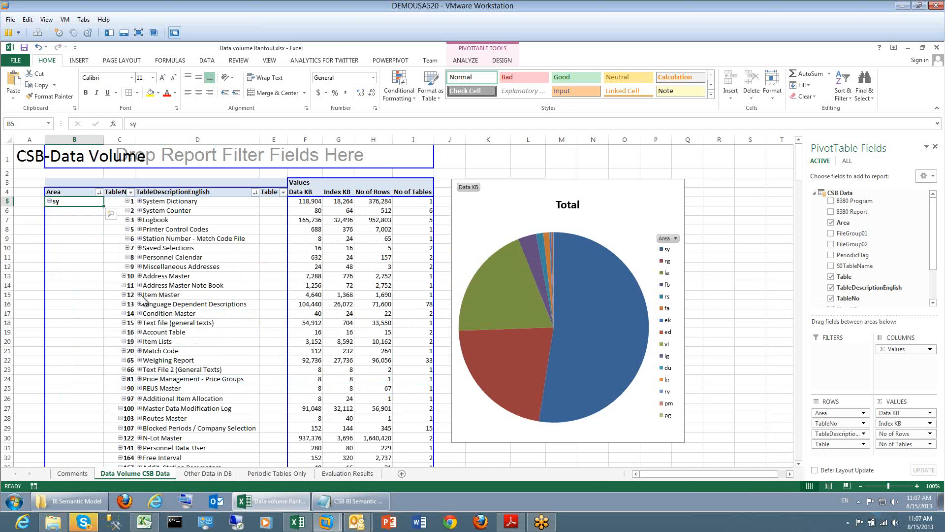
pyautogui.click(142, 296)
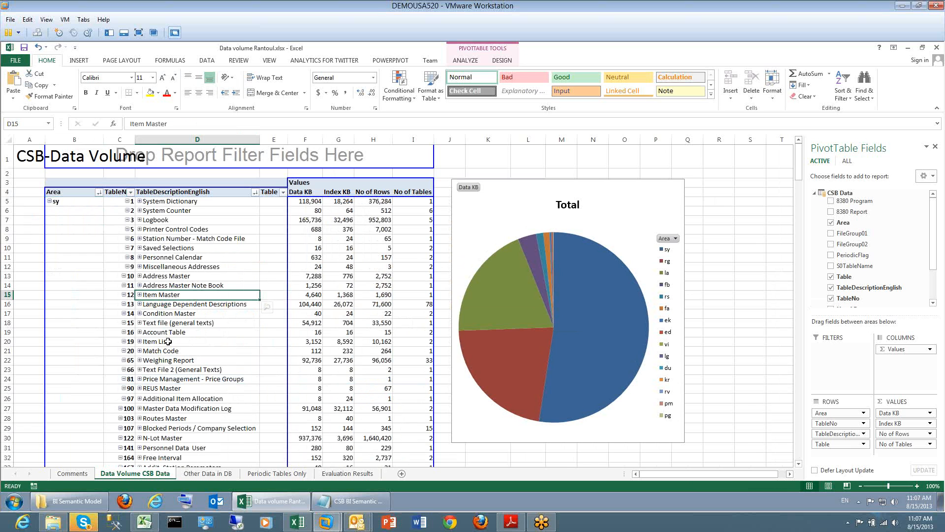
pyautogui.scroll(-7, 167, 342)
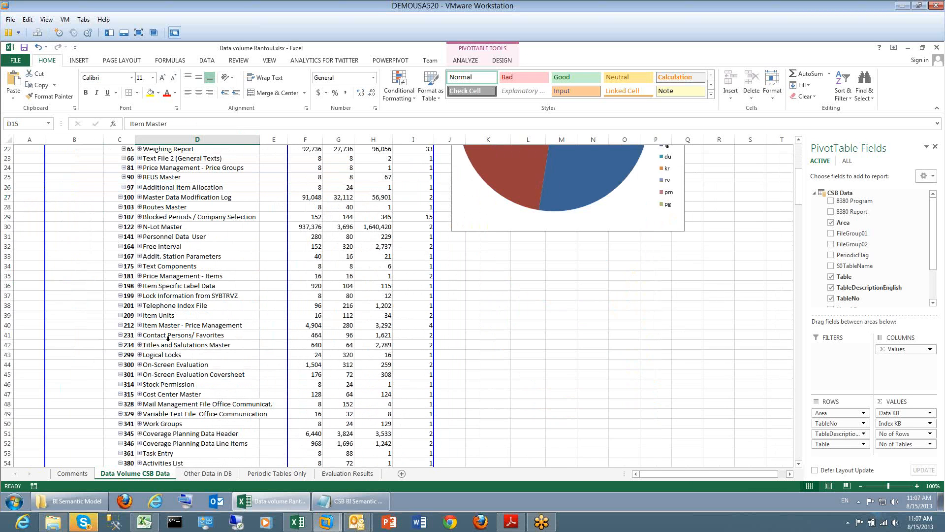
pyautogui.scroll(-6, 168, 338)
pyautogui.scroll(13, 168, 335)
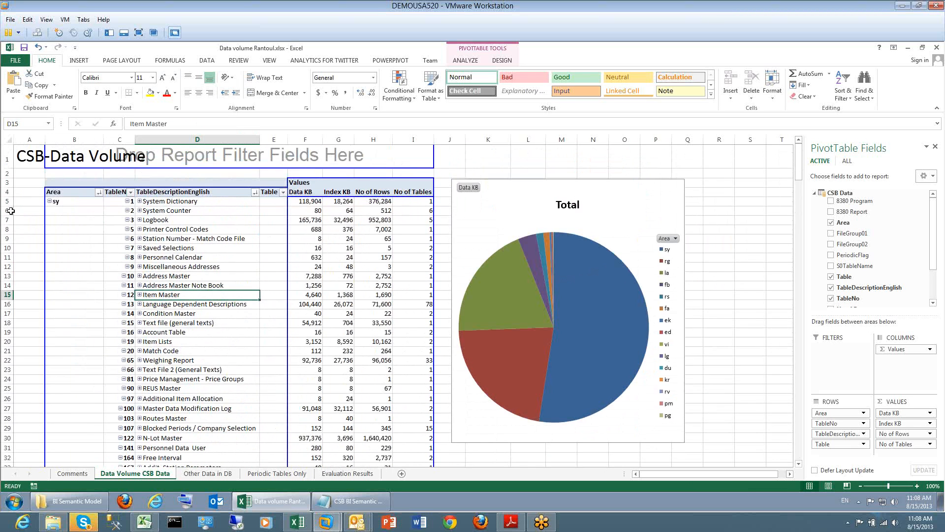
pyautogui.click(49, 201)
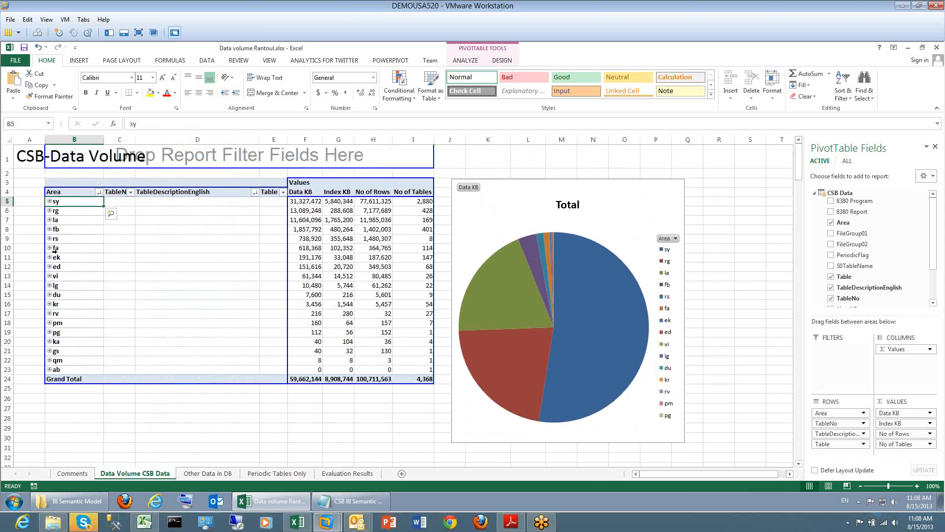
# - Expand the ek area in the pivot table to review its procurement tables, and collapse it again
pyautogui.click(50, 257)
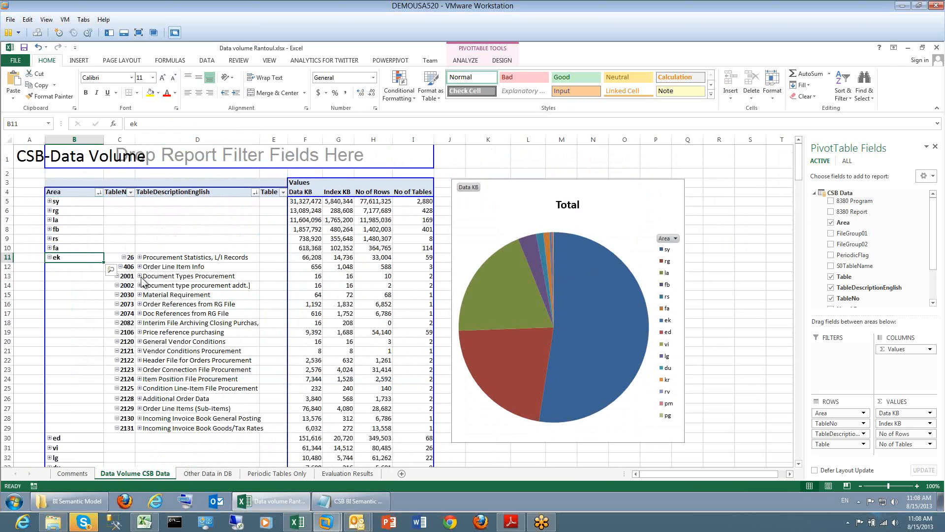
pyautogui.click(49, 258)
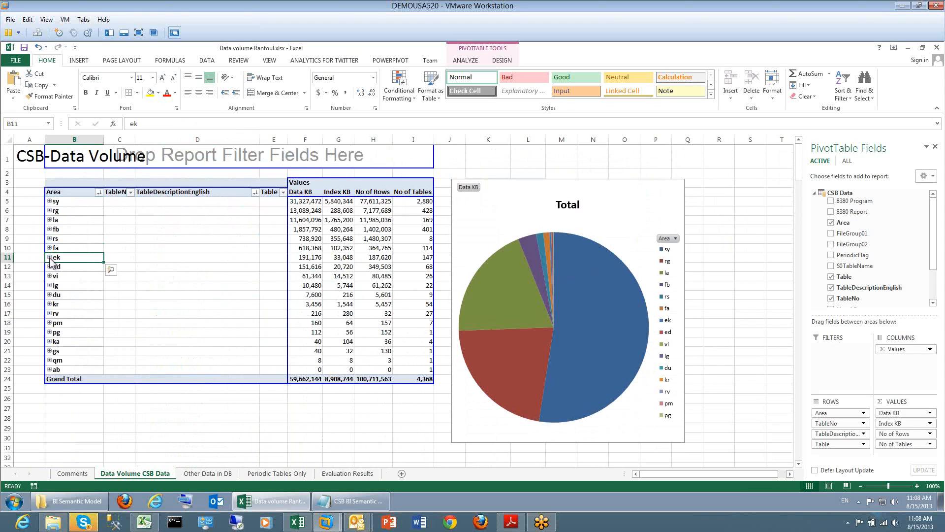
# - Minimize the data volume workbook to look at the virtual machine's desktop, and bring the workbook back maximized
pyautogui.doubleClick(586, 48)
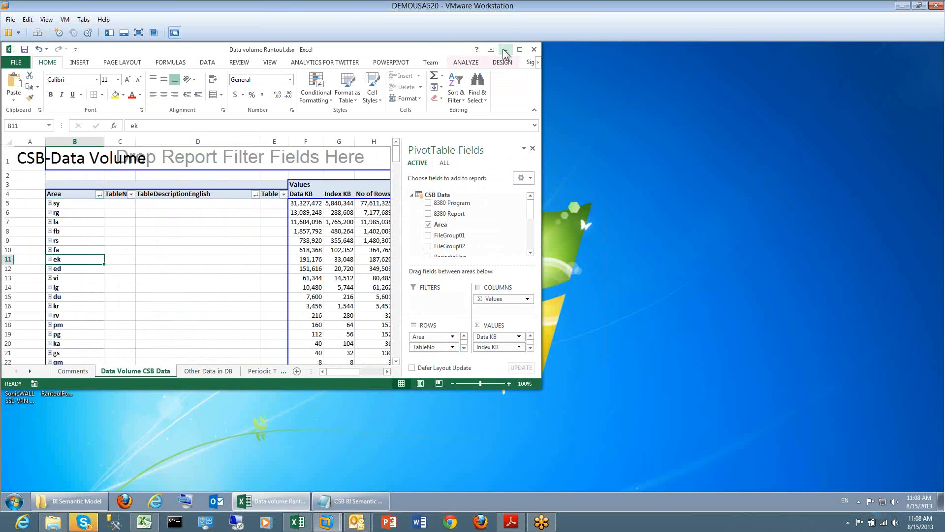
pyautogui.click(508, 49)
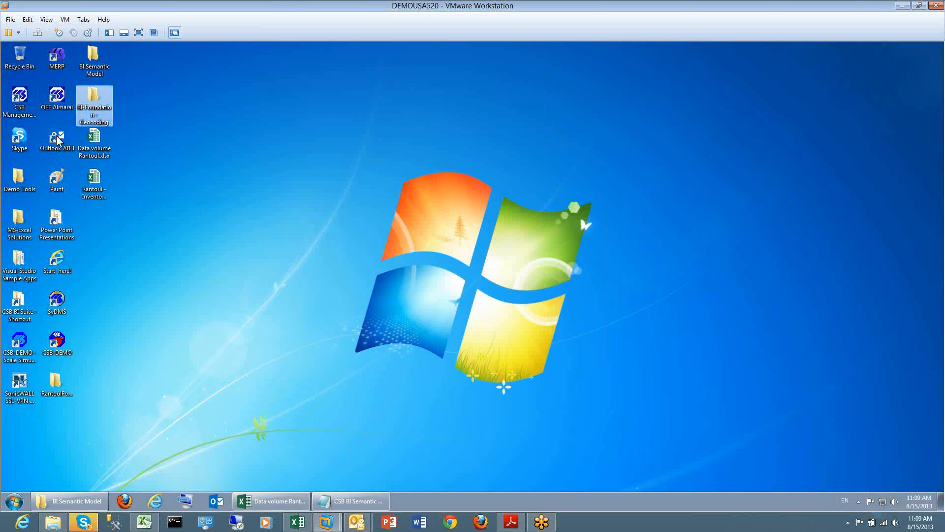
pyautogui.click(267, 500)
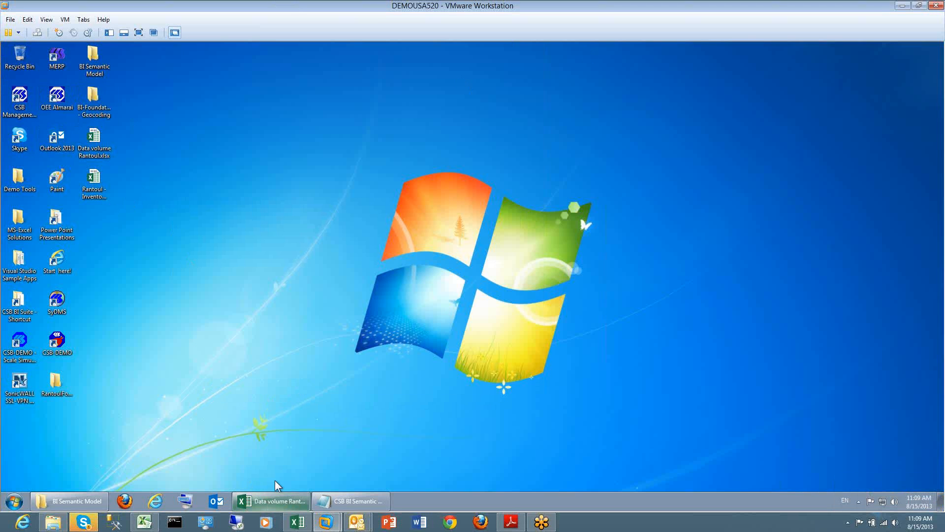
pyautogui.click(254, 241)
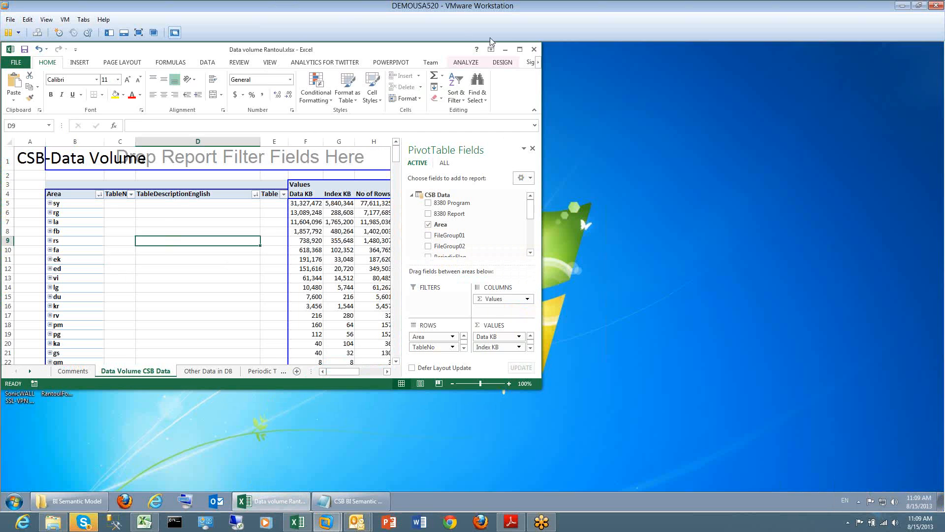
pyautogui.click(519, 50)
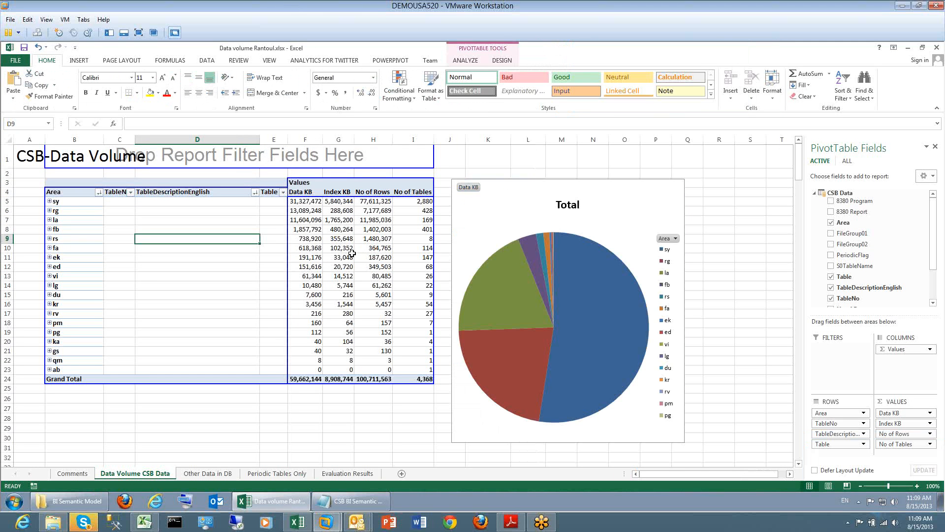
# - Select all area entries of the CSB-Data Volume pivot table, and check the Periodic Tables Only sheet
pyautogui.click(169, 246)
pyautogui.click(98, 263)
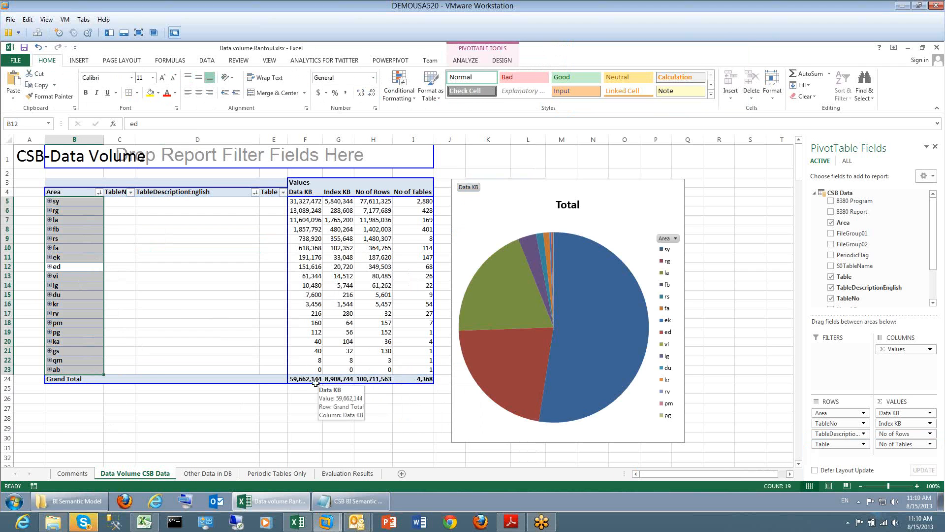
pyautogui.click(266, 474)
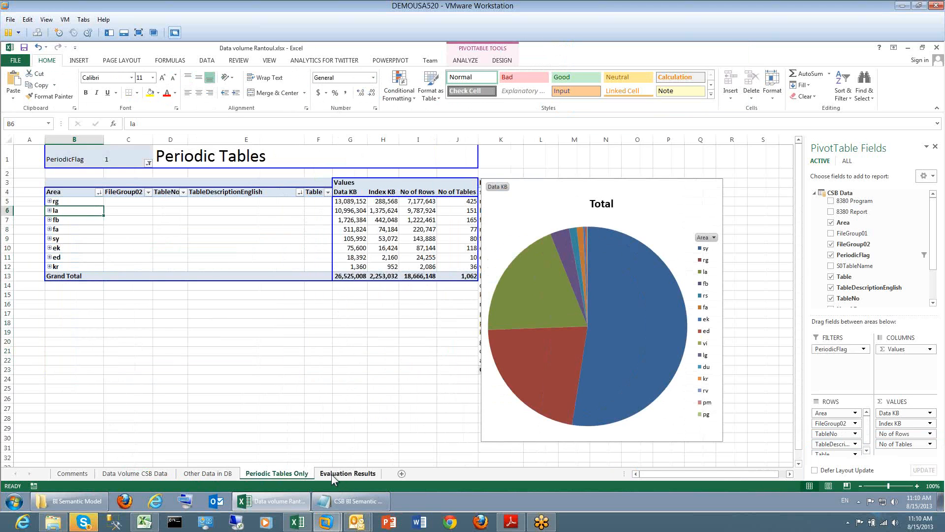
# - On the Evaluation Results sheet, expand program 4496, look through its reports and their table counts, and collapse it again
pyautogui.click(352, 473)
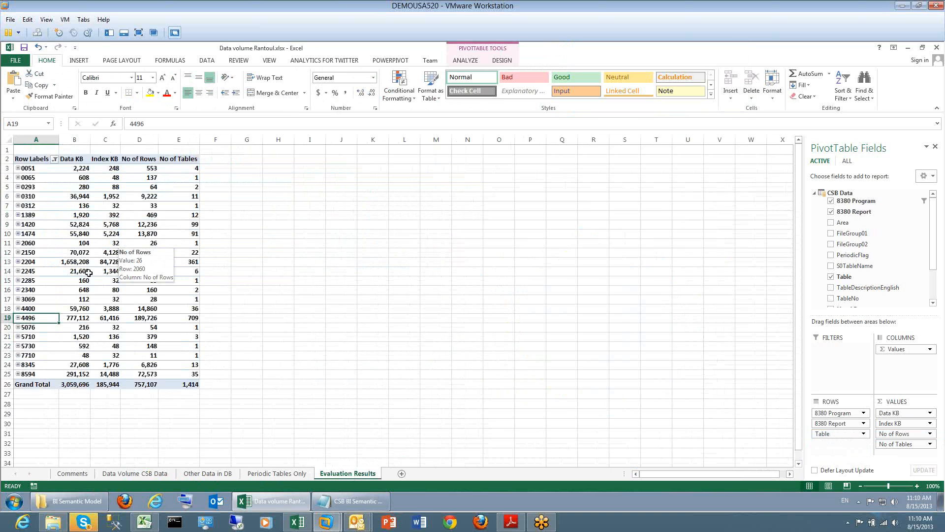
pyautogui.click(17, 317)
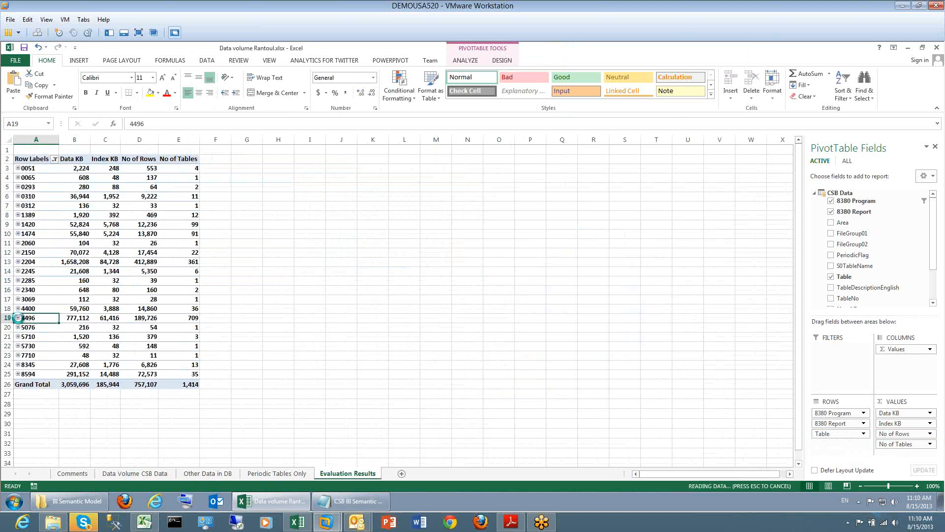
pyautogui.scroll(-3, 106, 338)
pyautogui.scroll(-2, 106, 338)
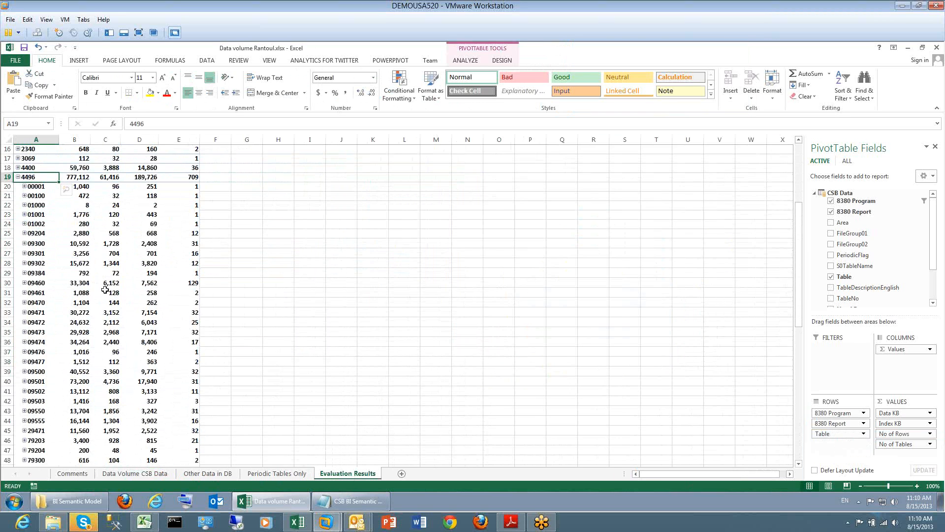
pyautogui.click(186, 284)
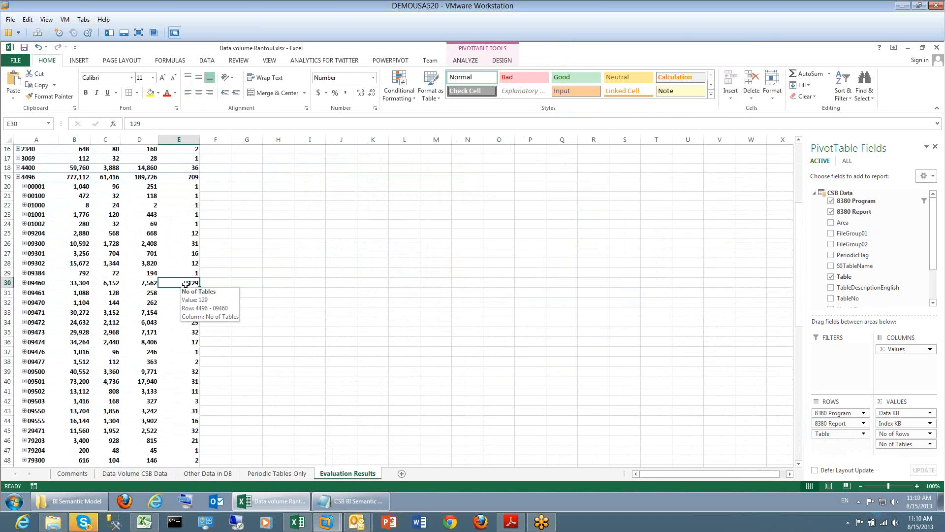
pyautogui.scroll(-3, 197, 298)
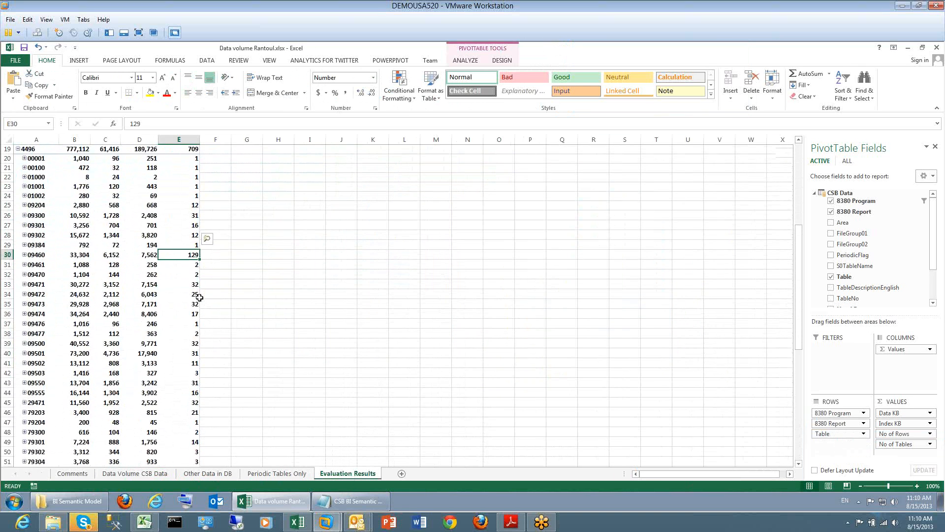
pyautogui.scroll(-2, 200, 297)
pyautogui.scroll(-5, 200, 298)
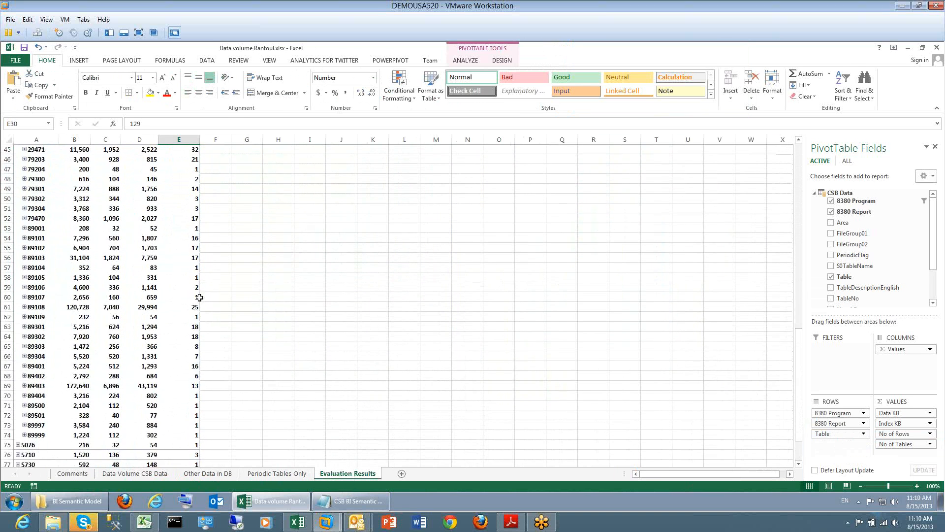
pyautogui.scroll(12, 200, 298)
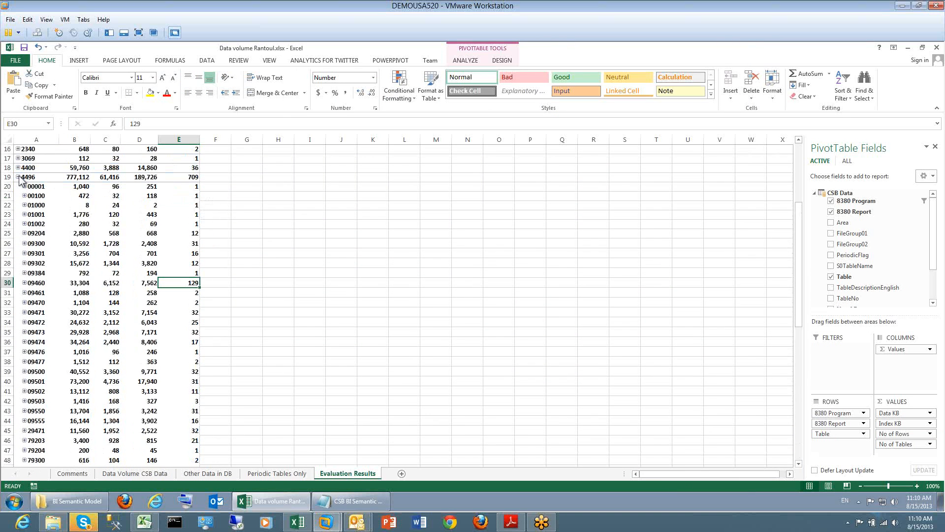
pyautogui.click(18, 178)
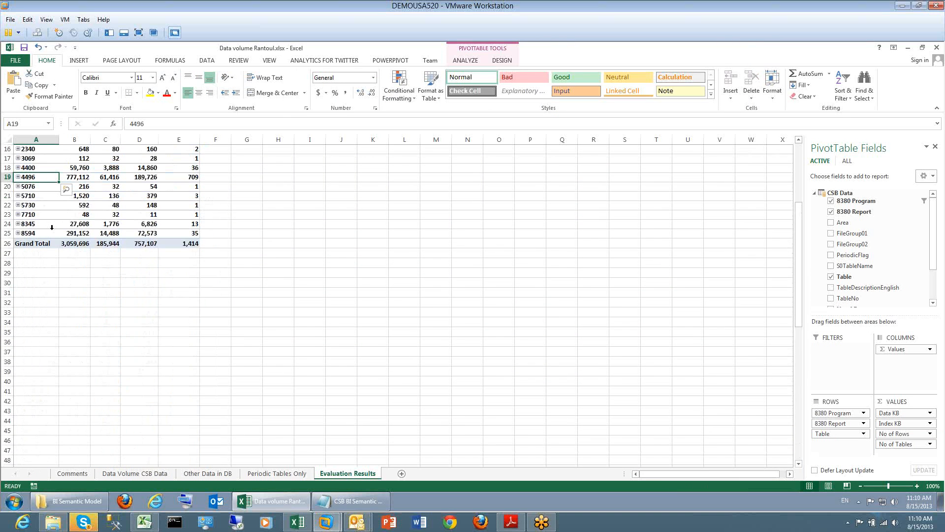
# - Expand program 2204 to look through its reports, and collapse it again
pyautogui.scroll(3, 52, 227)
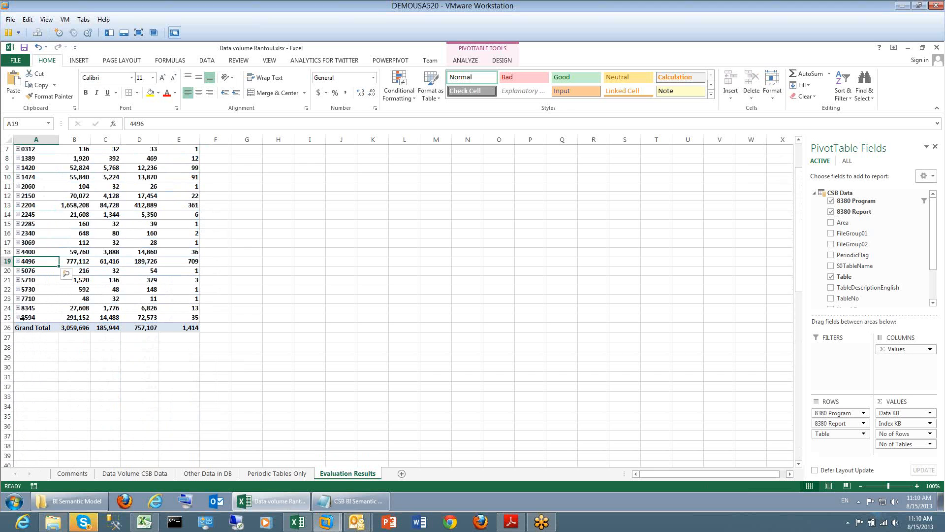
pyautogui.scroll(2, 38, 302)
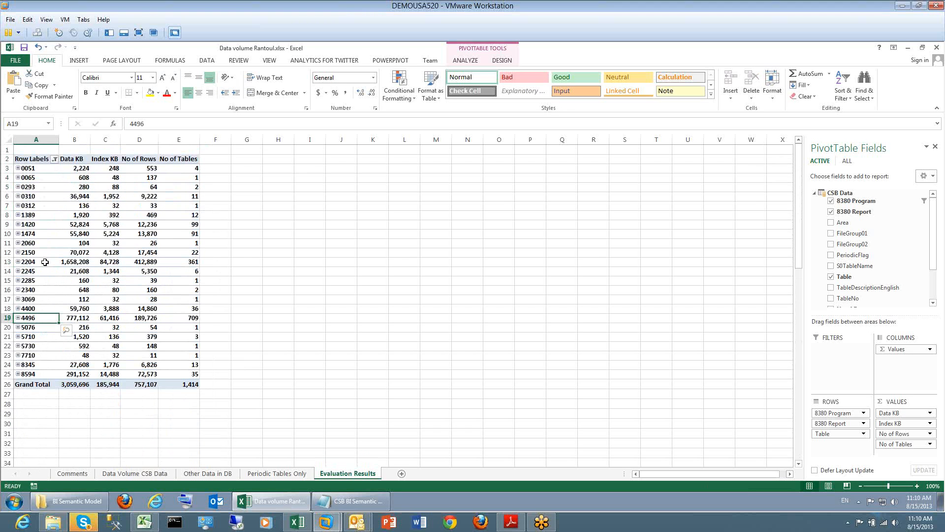
pyautogui.click(18, 261)
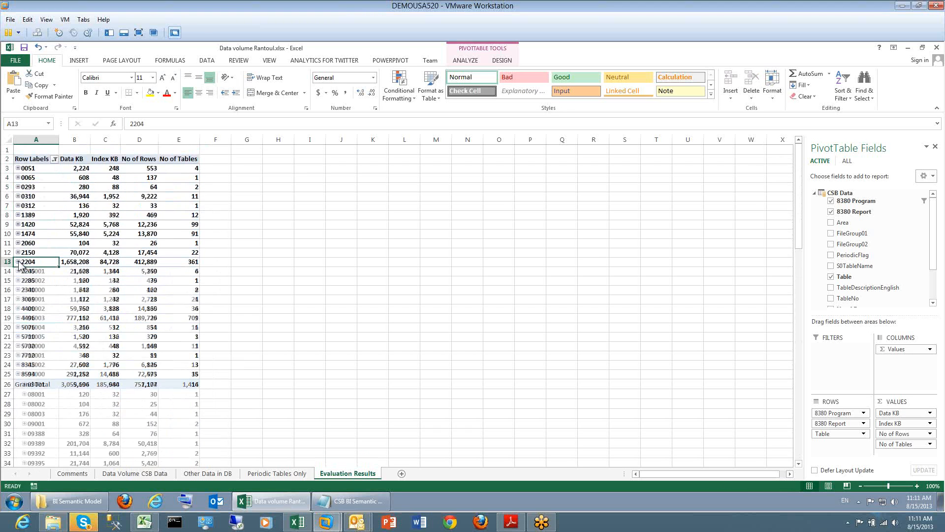
pyautogui.scroll(-5, 182, 310)
pyautogui.scroll(-13, 182, 310)
pyautogui.scroll(-5, 182, 310)
pyautogui.scroll(20, 182, 310)
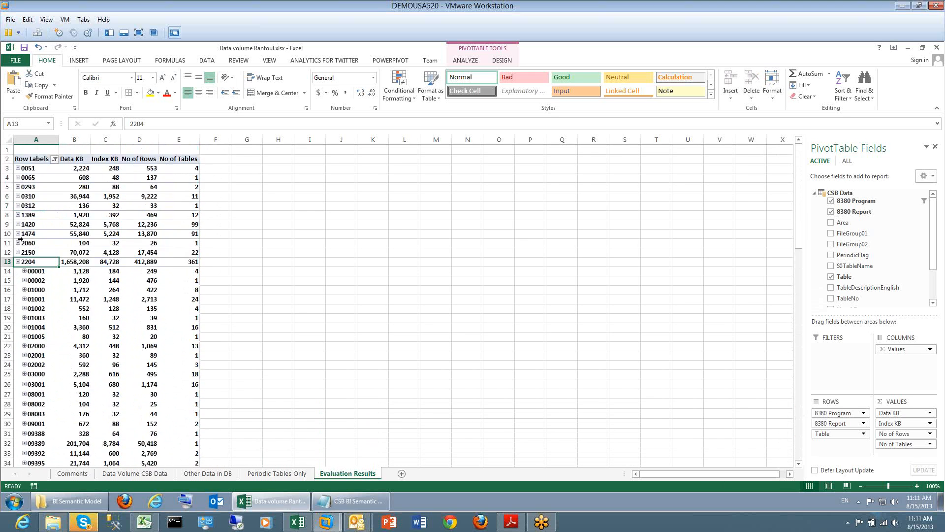
pyautogui.click(18, 262)
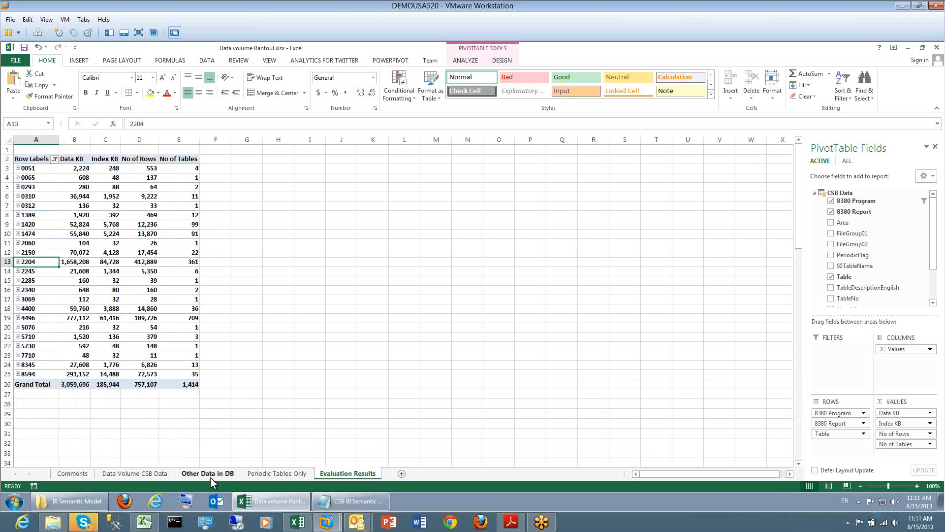
pyautogui.click(116, 475)
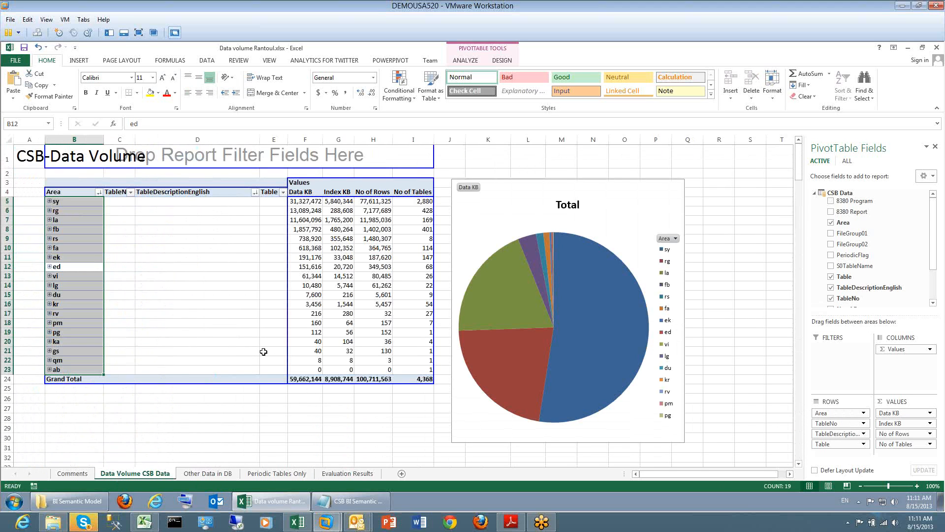
pyautogui.doubleClick(628, 53)
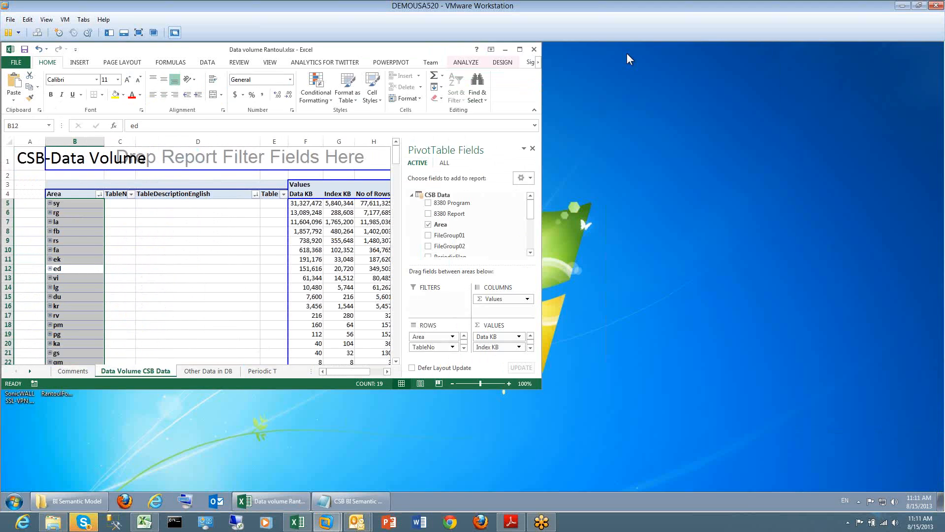
pyautogui.click(535, 50)
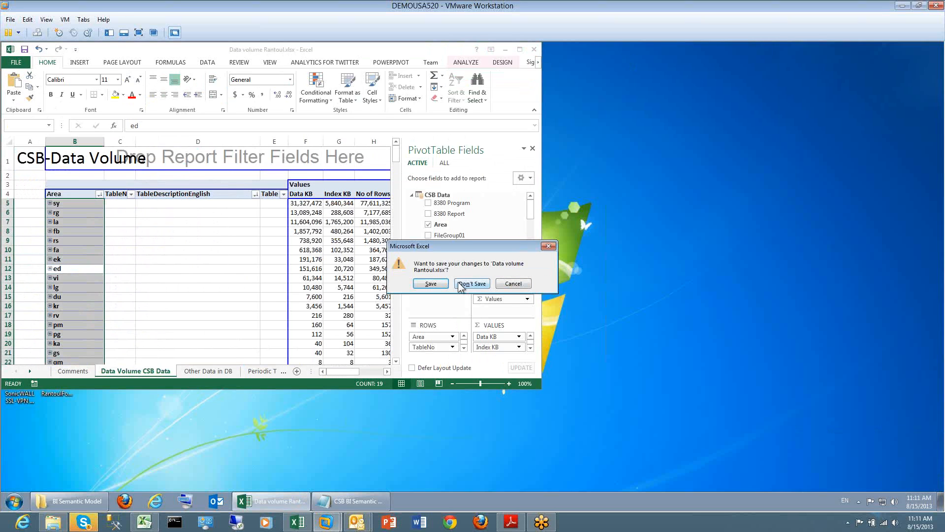
pyautogui.click(509, 289)
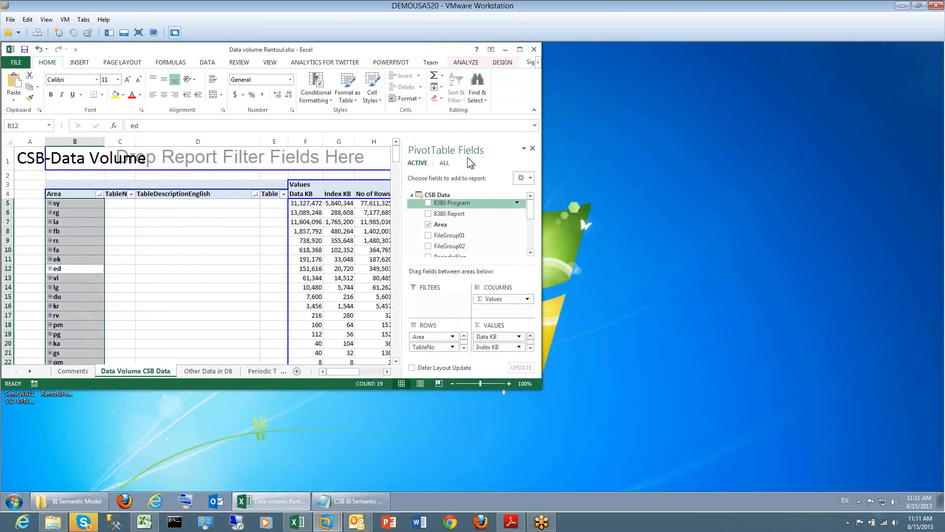
pyautogui.click(519, 50)
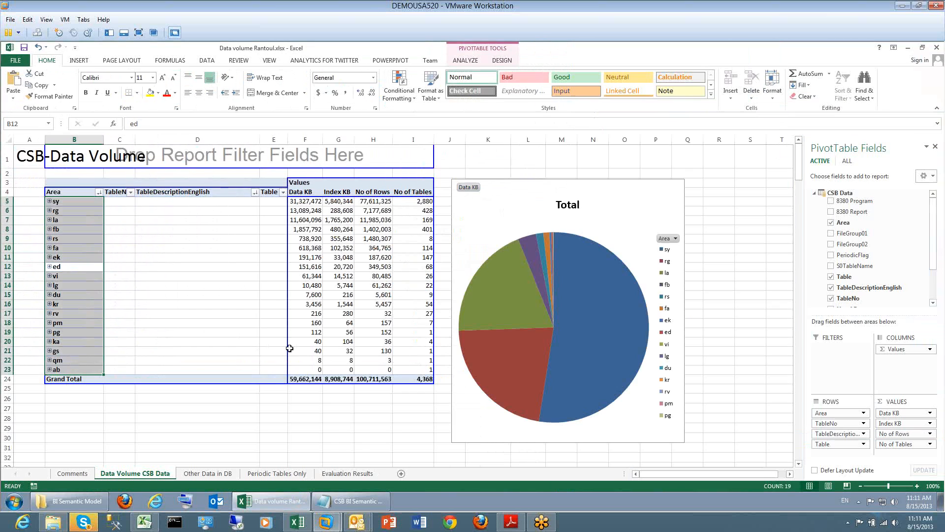
# - Return to the Evaluation Results sheet, and expand program 2060 to view its single report before collapsing it
pyautogui.click(358, 476)
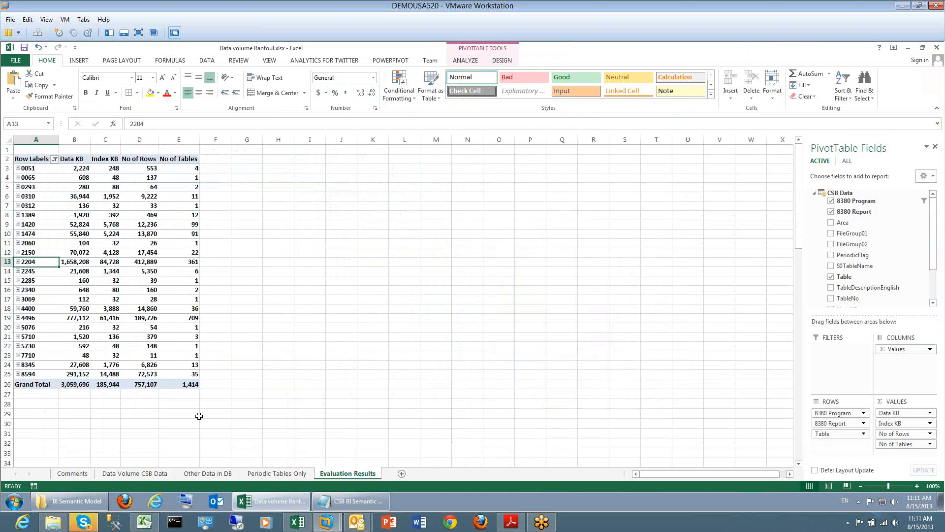
pyautogui.click(17, 243)
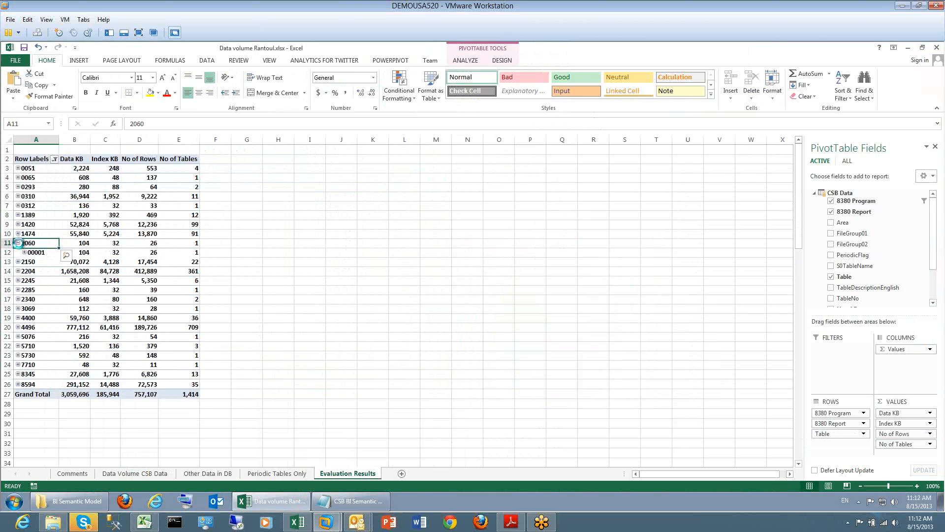
pyautogui.click(17, 242)
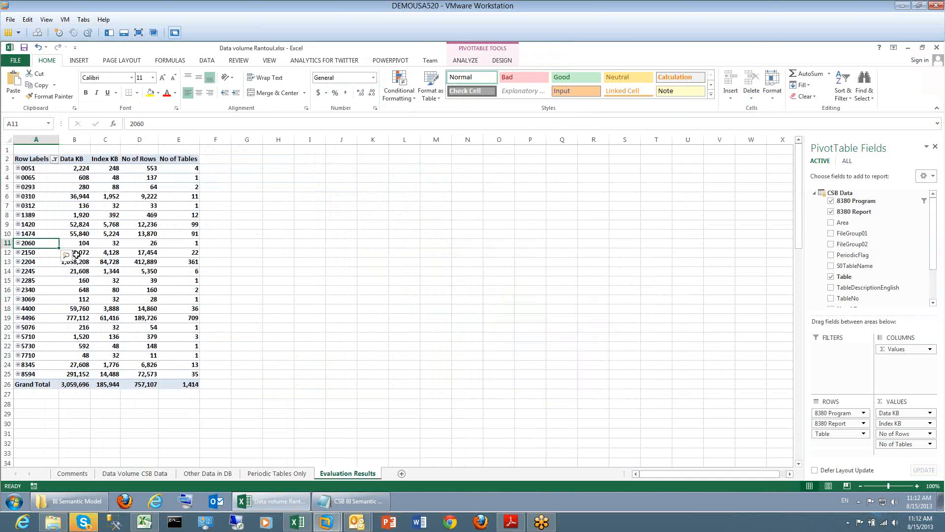
# - Expand program 8594 to look through its reports, and select the data size of report 01000
pyautogui.click(18, 374)
pyautogui.scroll(-3, 117, 371)
pyautogui.scroll(-3, 117, 371)
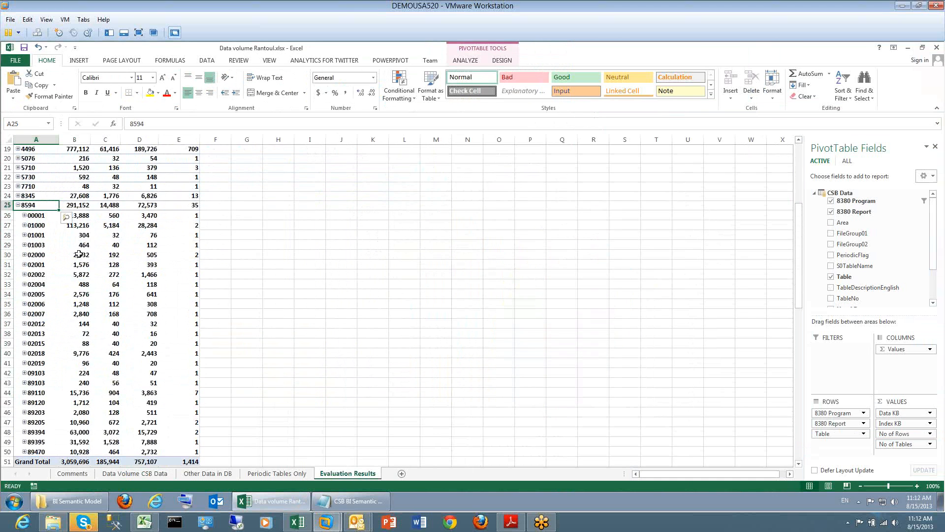
pyautogui.click(75, 226)
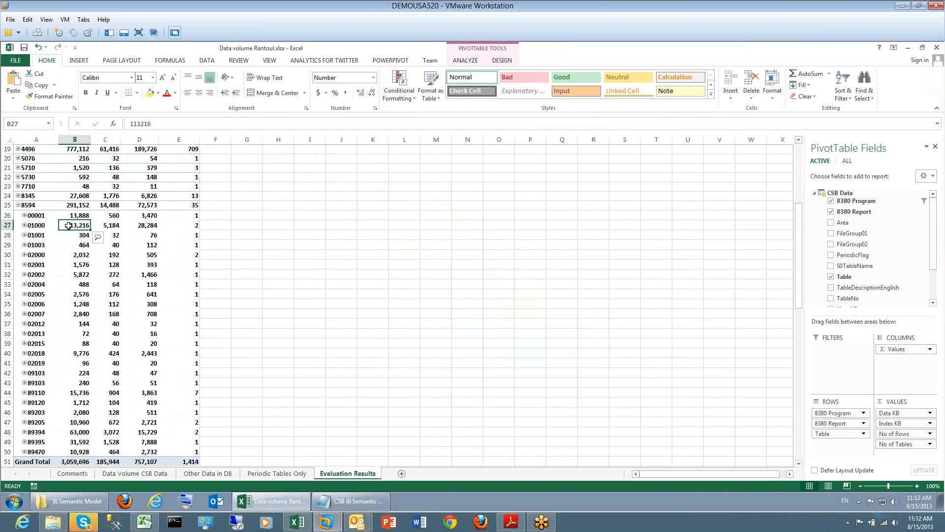
# - Expand report 01000 under program 8594, and inspect the data size and table count of its second sy8380 table
pyautogui.click(24, 225)
pyautogui.click(107, 236)
pyautogui.click(114, 246)
pyautogui.click(113, 236)
pyautogui.click(116, 247)
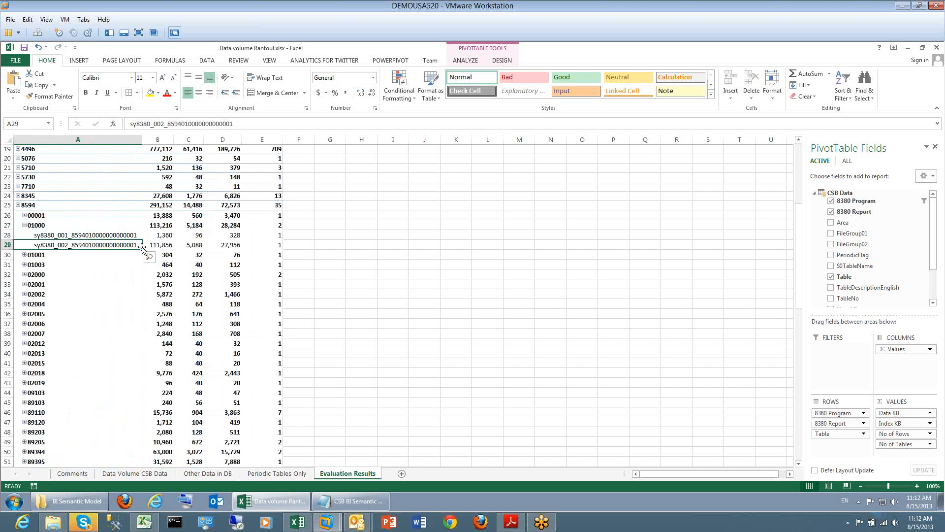
pyautogui.moveTo(161, 247)
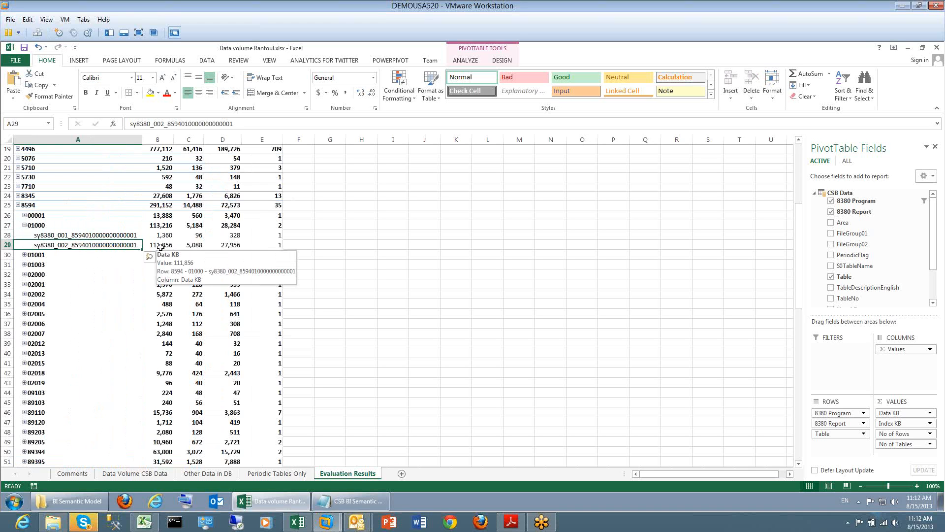
pyautogui.moveTo(264, 248)
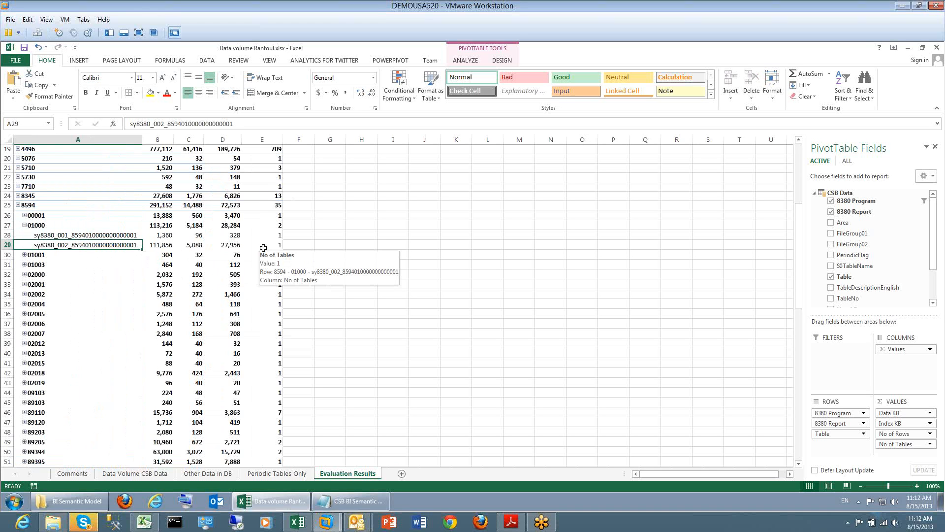
# - Collapse program 8594, and expand the sy area on the Data Volume CSB Data sheet
pyautogui.click(19, 205)
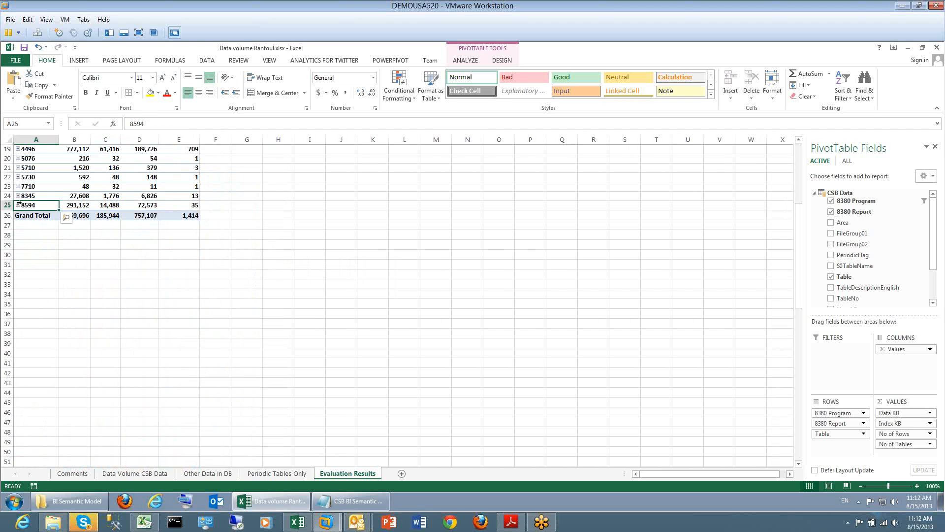
pyautogui.scroll(6, 19, 205)
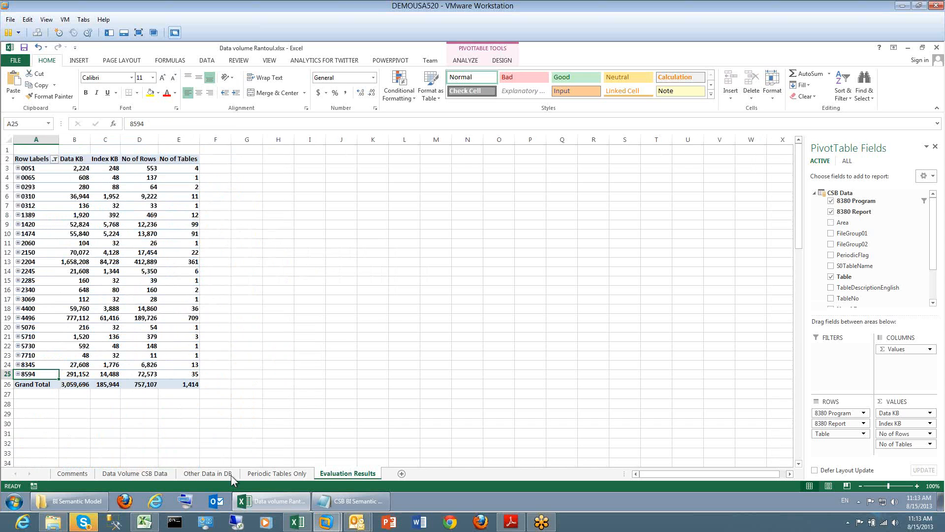
pyautogui.click(144, 474)
pyautogui.click(49, 201)
# - Look through the sy area's table list for the evaluation results table and the largest tables
pyautogui.scroll(-17, 250, 334)
pyautogui.scroll(-13, 251, 339)
pyautogui.scroll(-20, 249, 346)
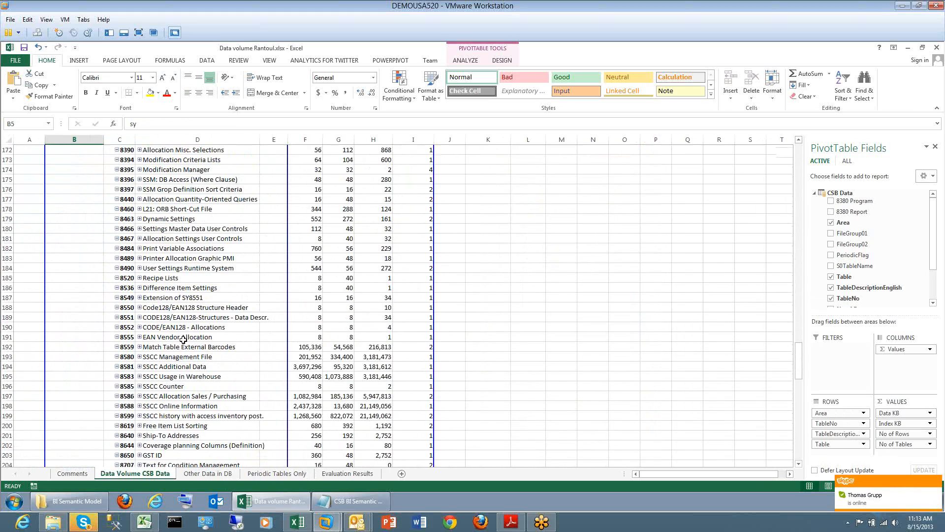
pyautogui.scroll(1, 183, 340)
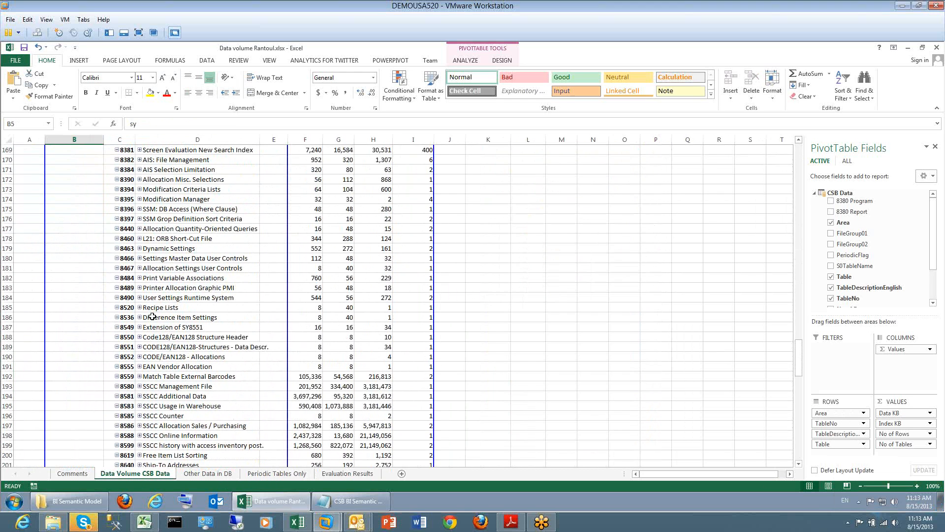
pyautogui.scroll(-4, 187, 386)
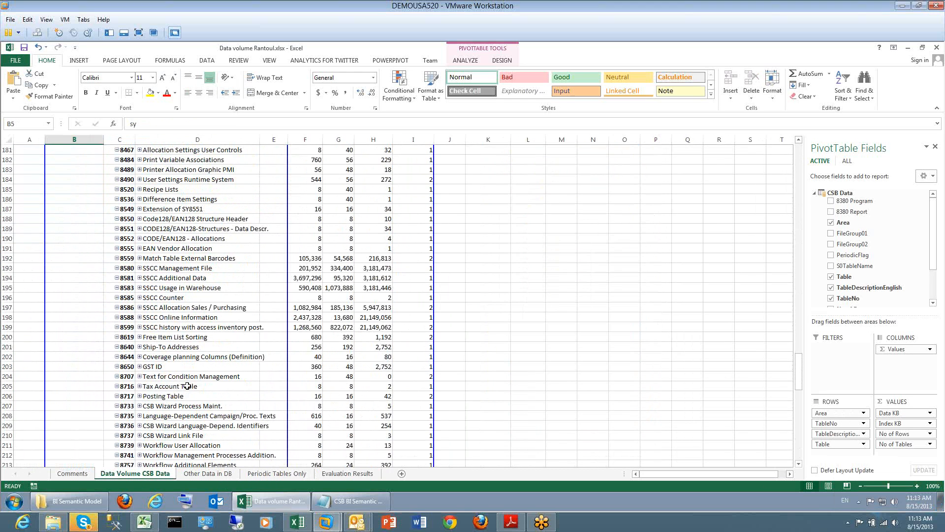
pyautogui.scroll(-3, 188, 386)
pyautogui.scroll(-4, 188, 386)
pyautogui.scroll(6, 188, 386)
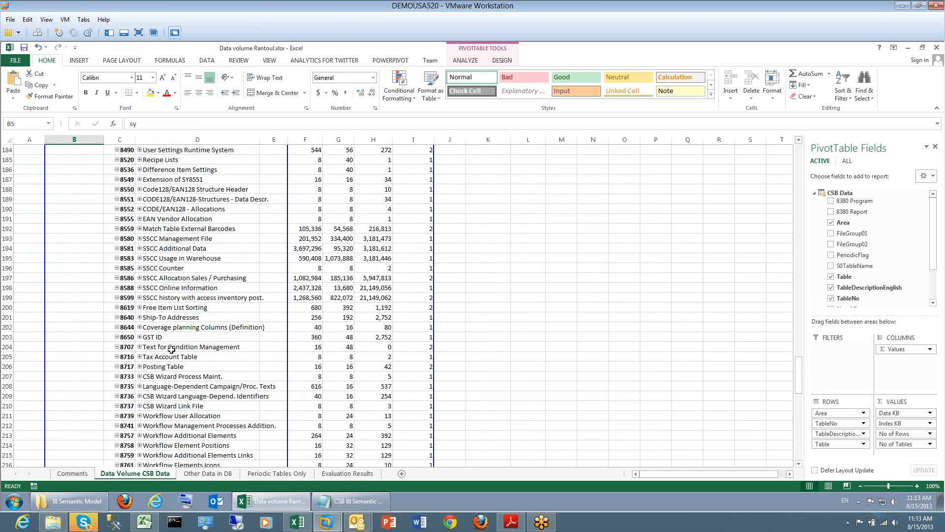
pyautogui.scroll(-1, 171, 349)
pyautogui.scroll(1, 171, 349)
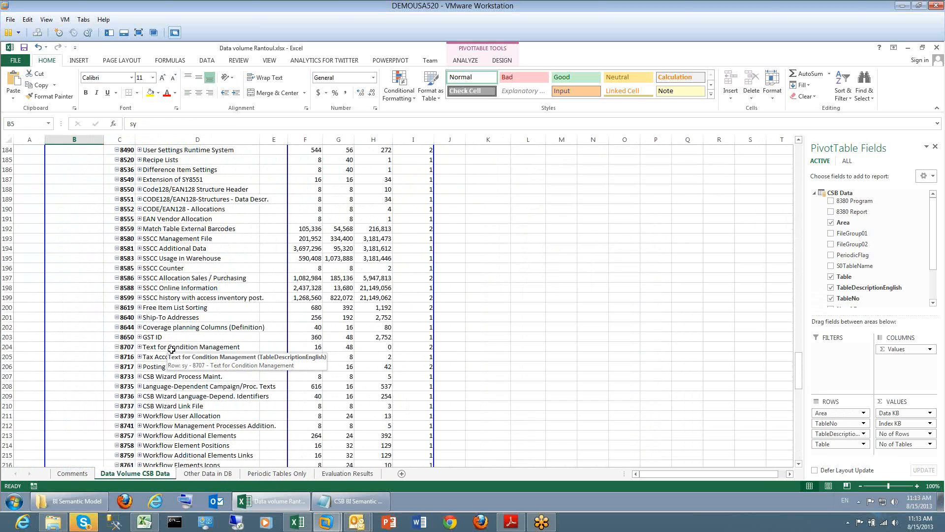
pyautogui.scroll(6, 171, 349)
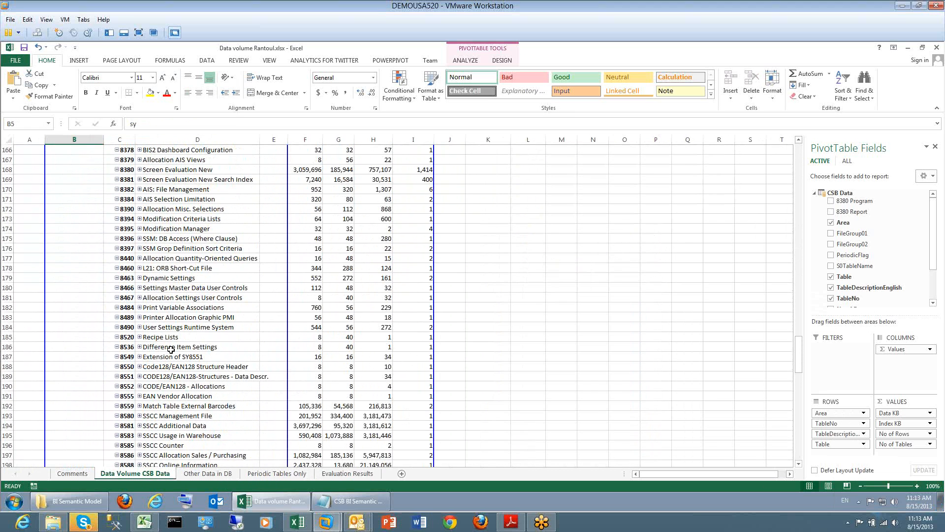
# - Inspect the index size of table 8380 Screen Evaluation New, and highlight its entire row
pyautogui.click(175, 213)
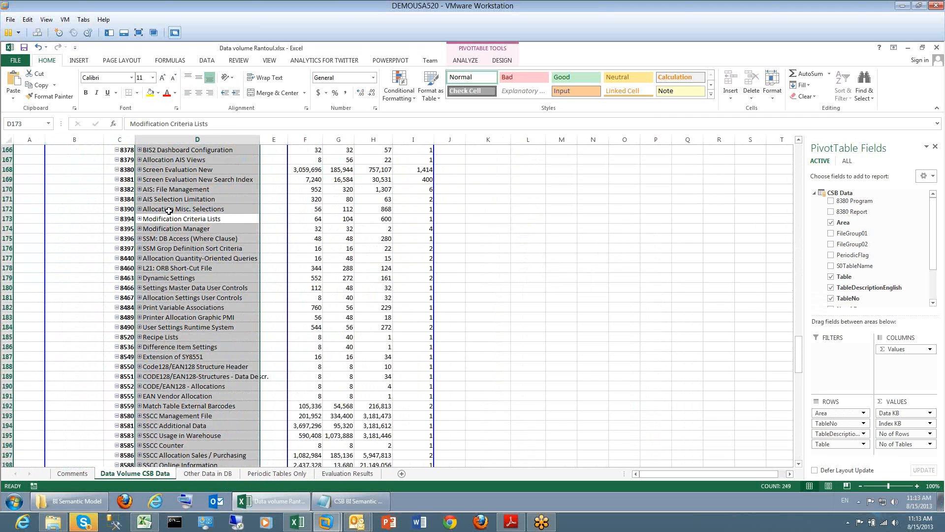
pyautogui.click(159, 170)
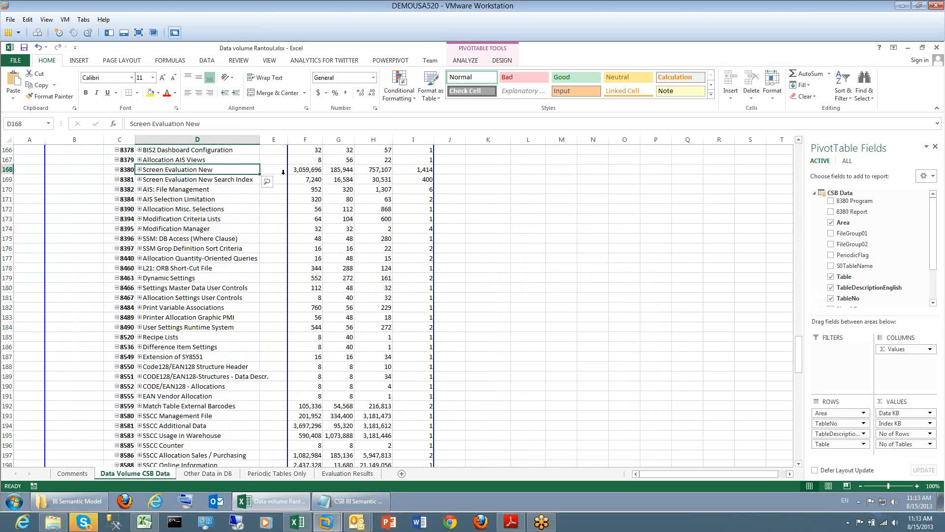
pyautogui.click(341, 170)
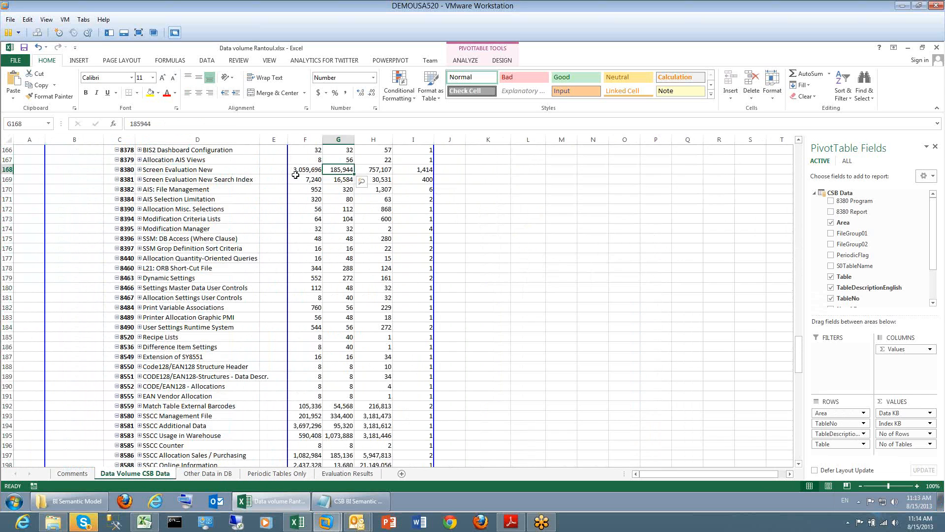
pyautogui.click(4, 170)
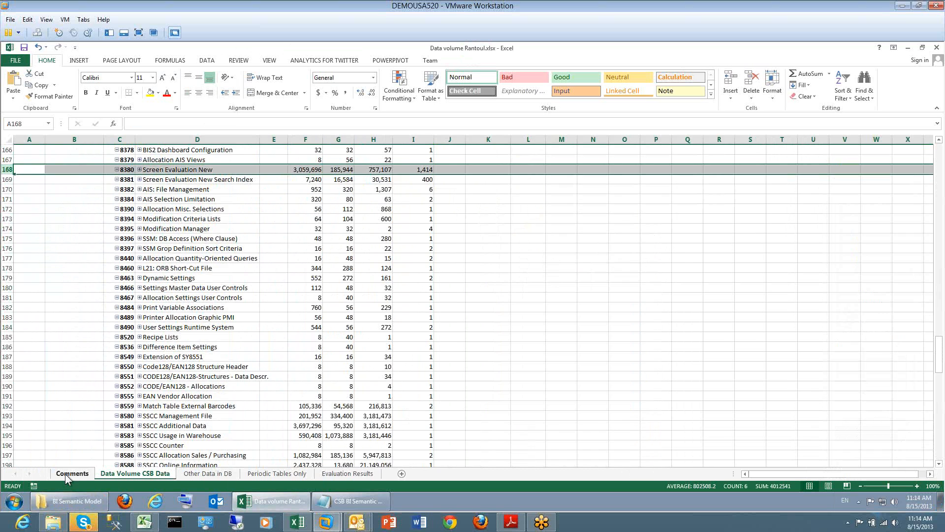
# - Show the Periodic Tables Only sheet and highlight the entire row of the fb area
pyautogui.click(256, 474)
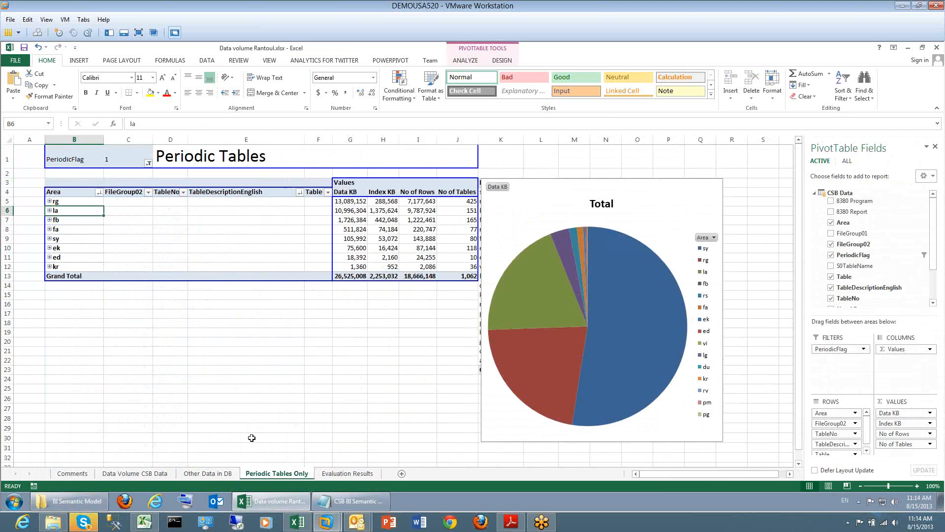
pyautogui.click(4, 220)
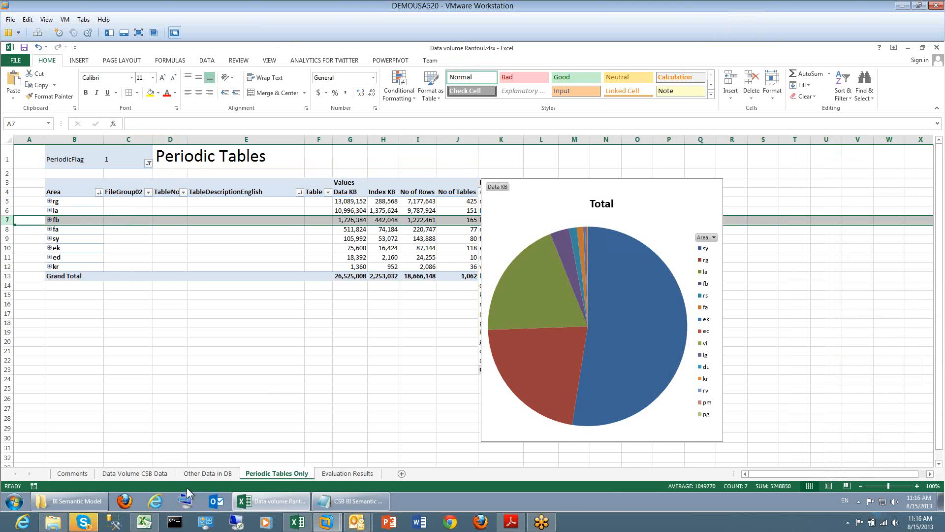
# - Return to the start of the Data Volume CSB Data sheet, and select the Logbook table in the expanded sy area
pyautogui.click(123, 474)
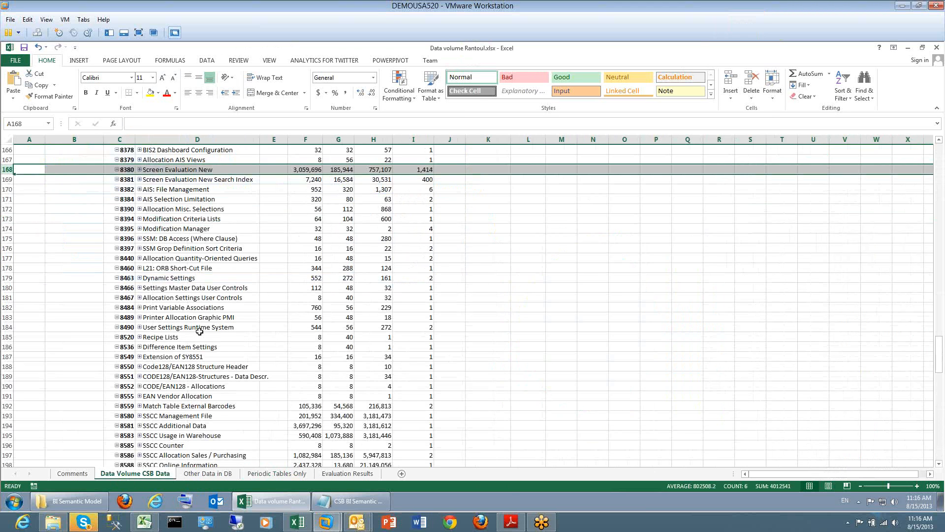
pyautogui.scroll(20, 159, 243)
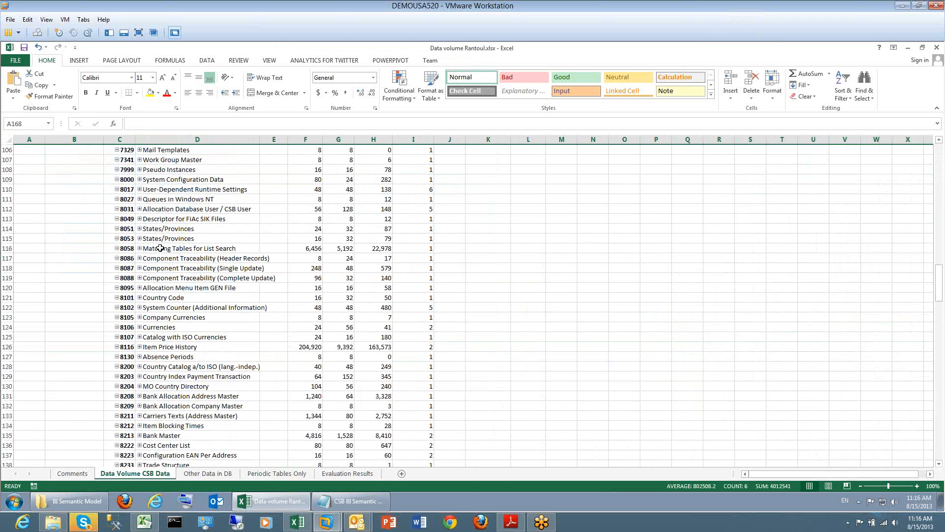
pyautogui.scroll(20, 191, 183)
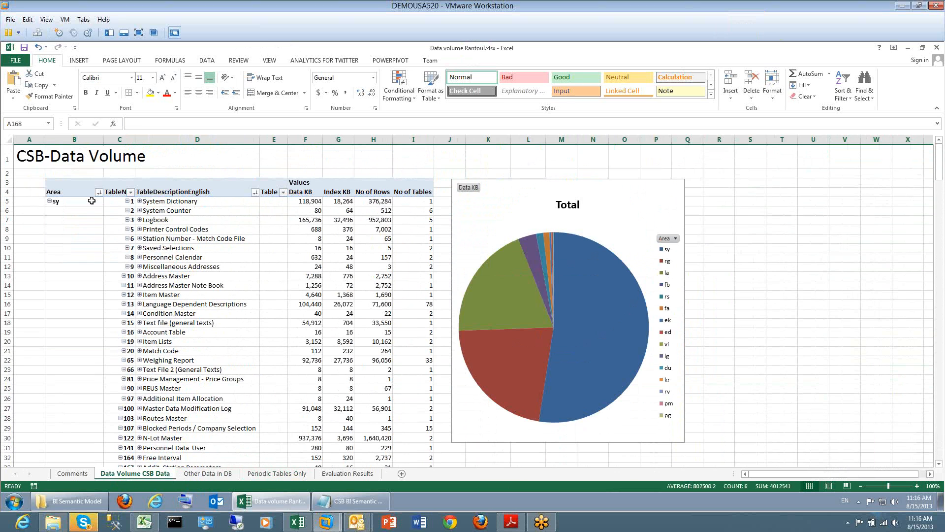
pyautogui.click(50, 201)
pyautogui.click(51, 201)
pyautogui.click(180, 225)
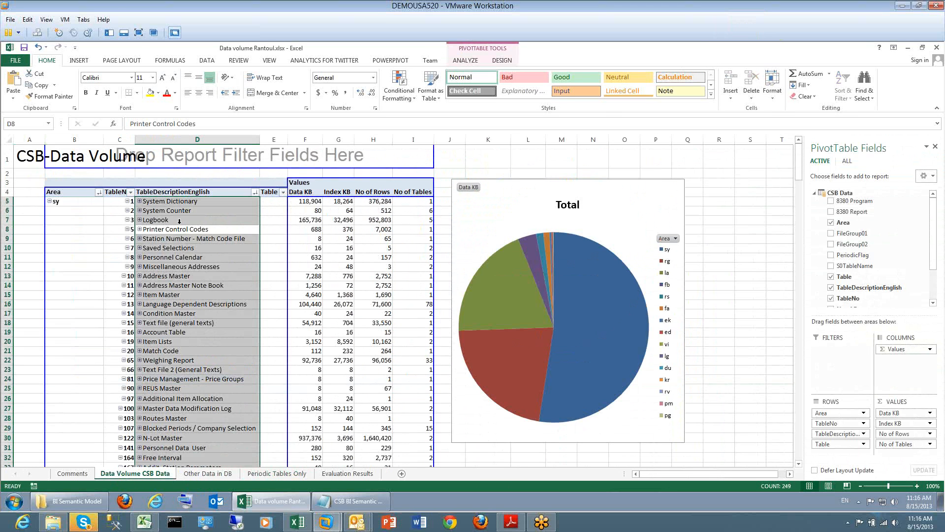
pyautogui.click(188, 221)
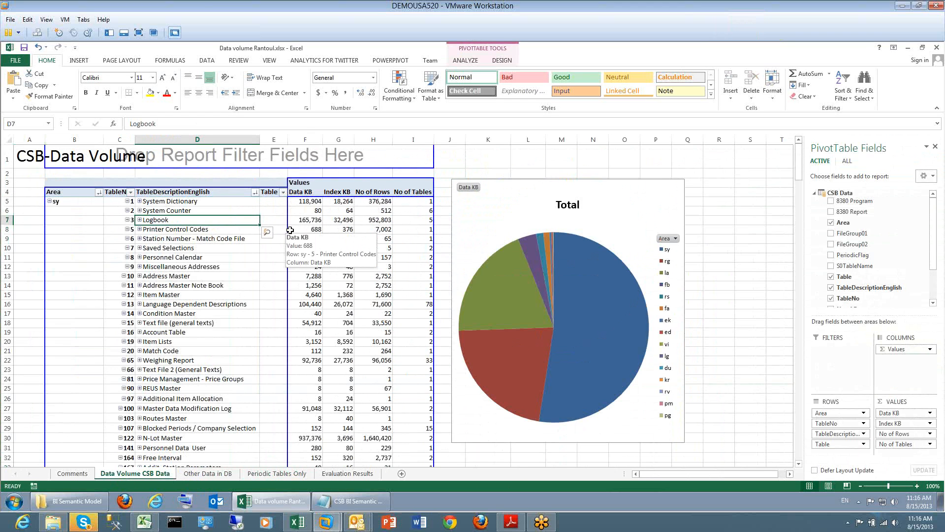
# - Find table 8888 General CIM Log in the sy area and highlight its entire row
pyautogui.scroll(-6, 290, 236)
pyautogui.scroll(-20, 291, 239)
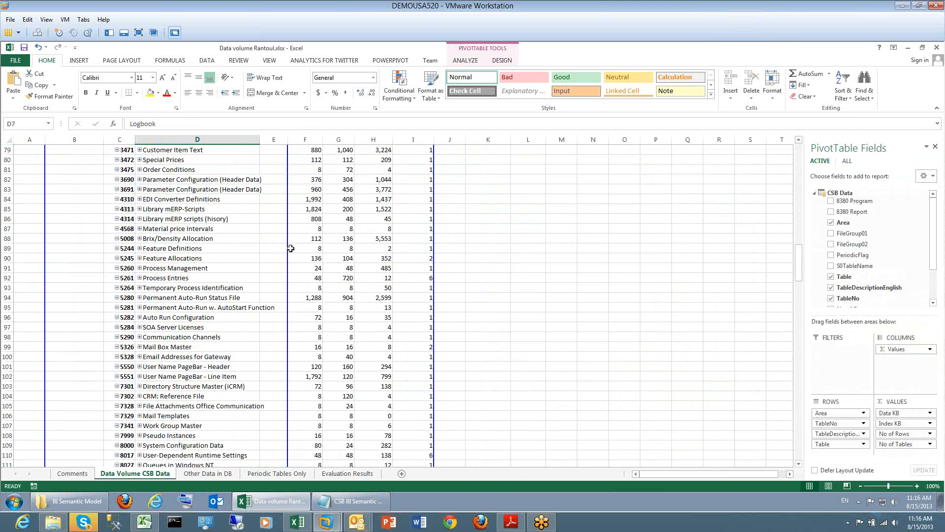
pyautogui.scroll(-20, 287, 254)
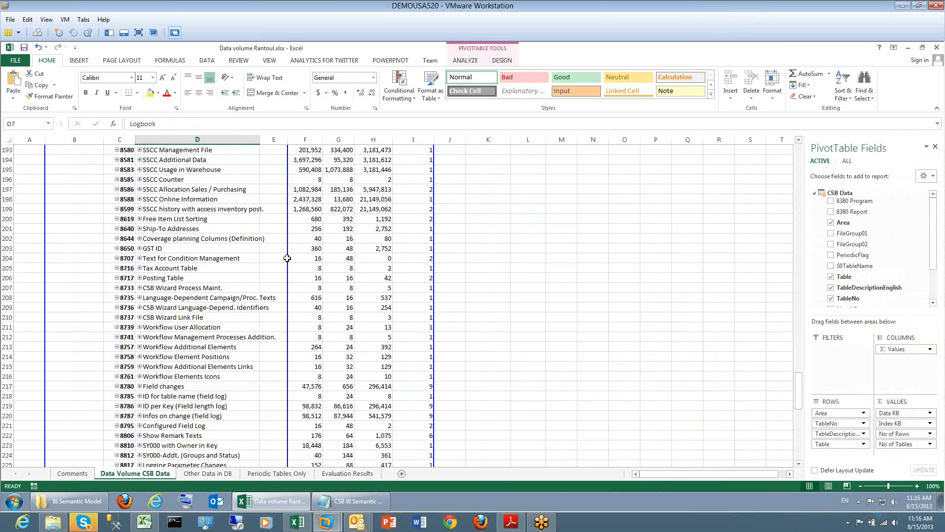
pyautogui.click(224, 417)
pyautogui.click(9, 415)
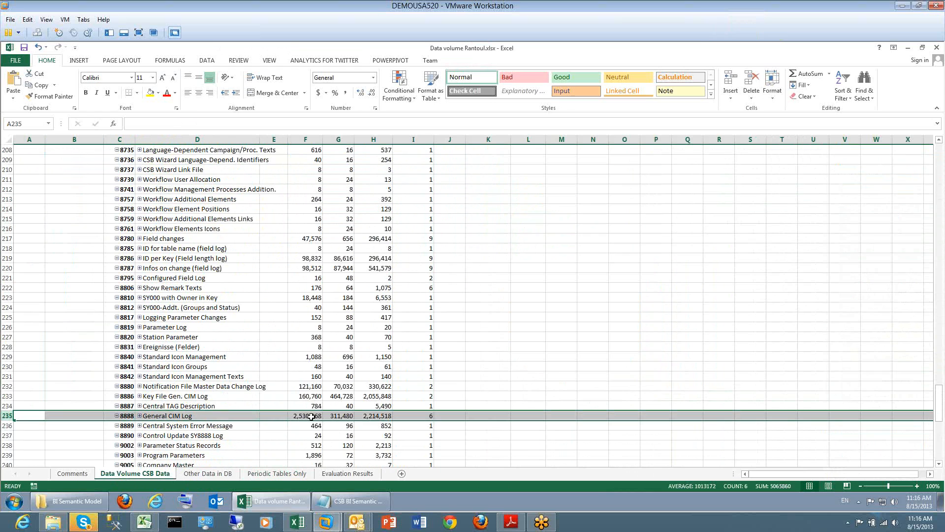
pyautogui.moveTo(309, 417)
# - Launch CSB-DEMO and log in to CSB-System with the user number
pyautogui.click(11, 507)
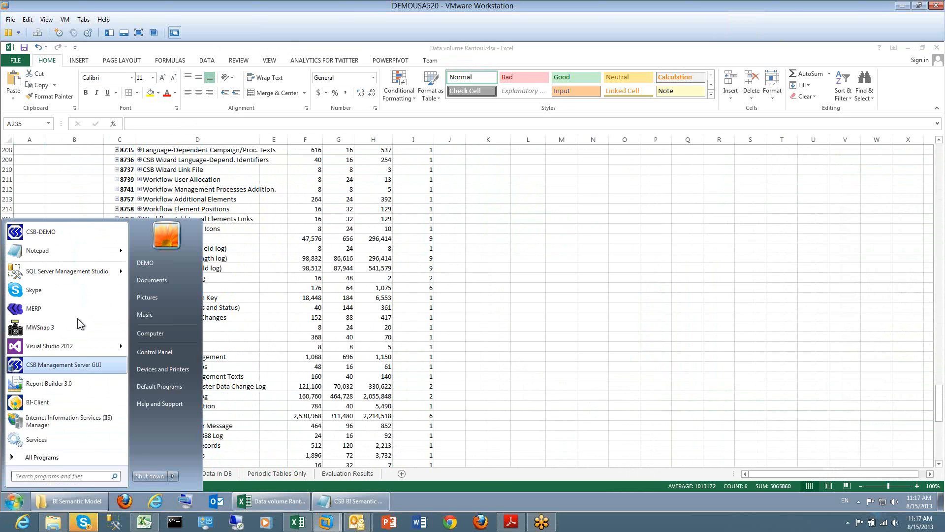
pyautogui.click(64, 235)
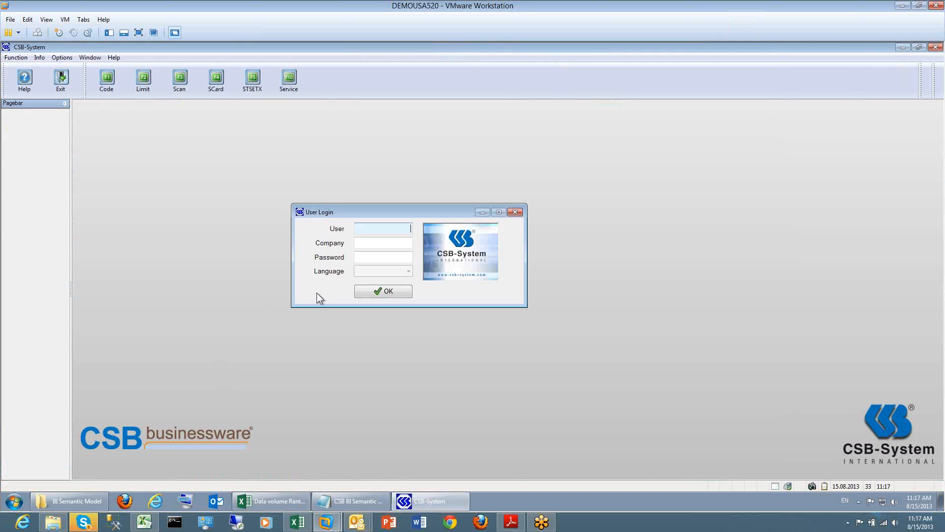
pyautogui.write('9')
pyautogui.press('Tab')
pyautogui.press('Tab')
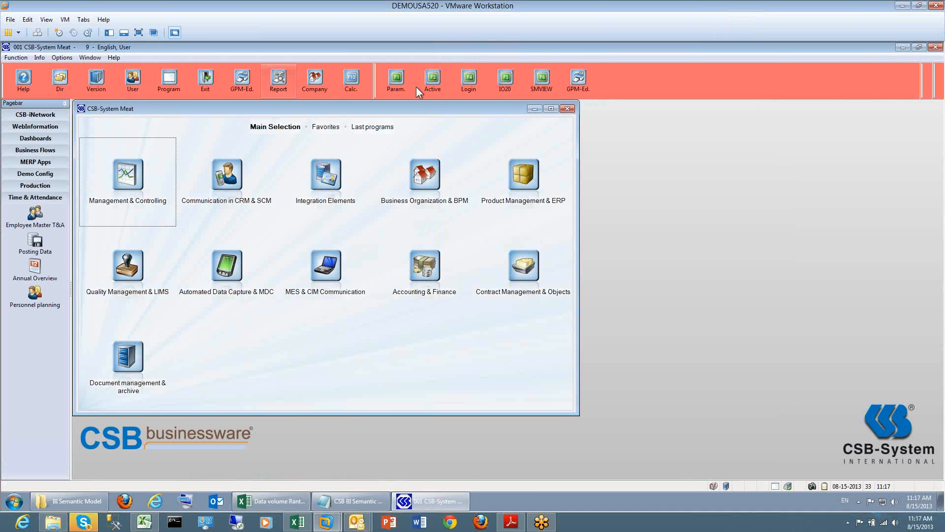
# - Open the program parameters of sy 8888, review the Default record's deletion and logging settings, and close them
pyautogui.click(394, 87)
pyautogui.press('Return')
pyautogui.write('8888')
pyautogui.press('Return')
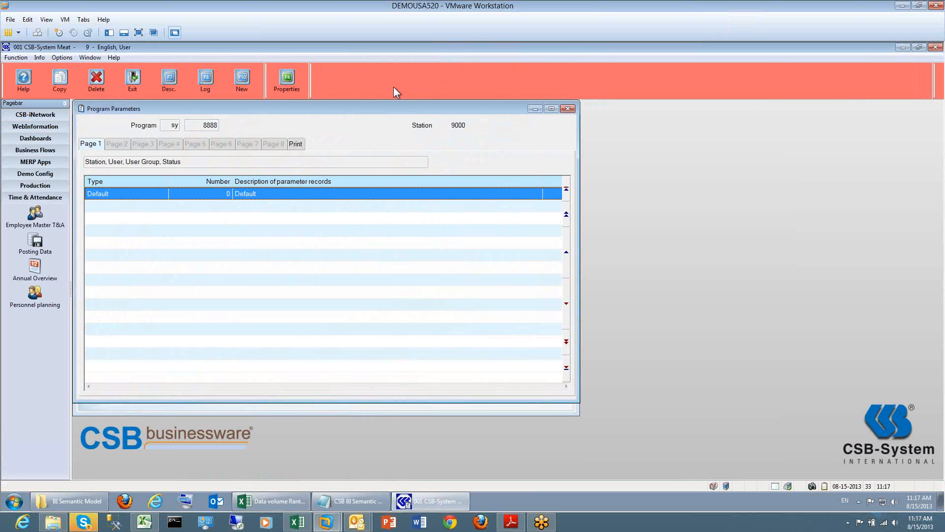
pyautogui.doubleClick(330, 195)
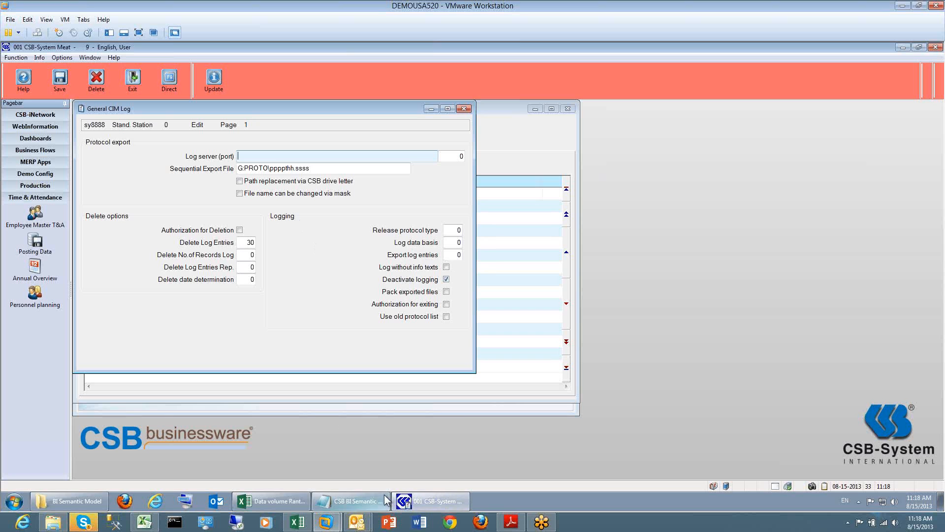
pyautogui.click(466, 108)
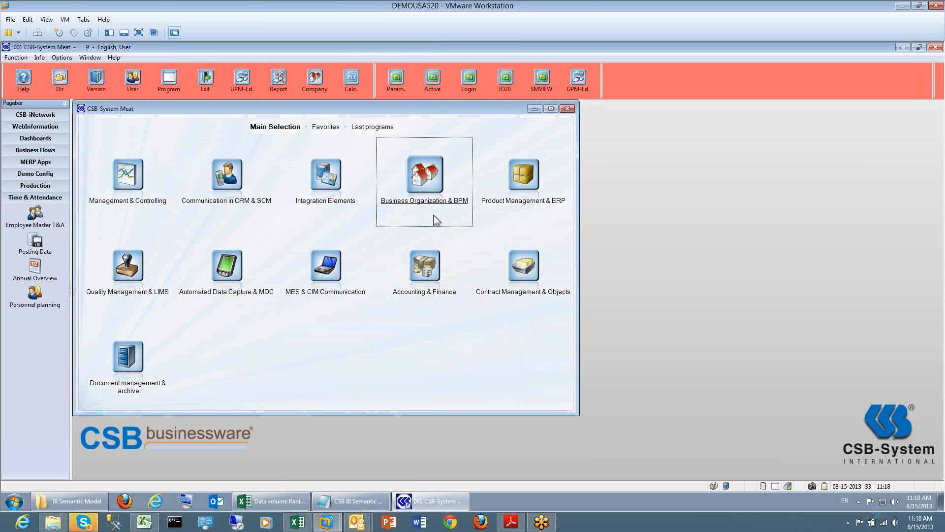
# - Switch back to the Excel data volume workbook and expand General CIM Log to view its individual sy8888 tables
pyautogui.click(270, 500)
pyautogui.moveTo(323, 335)
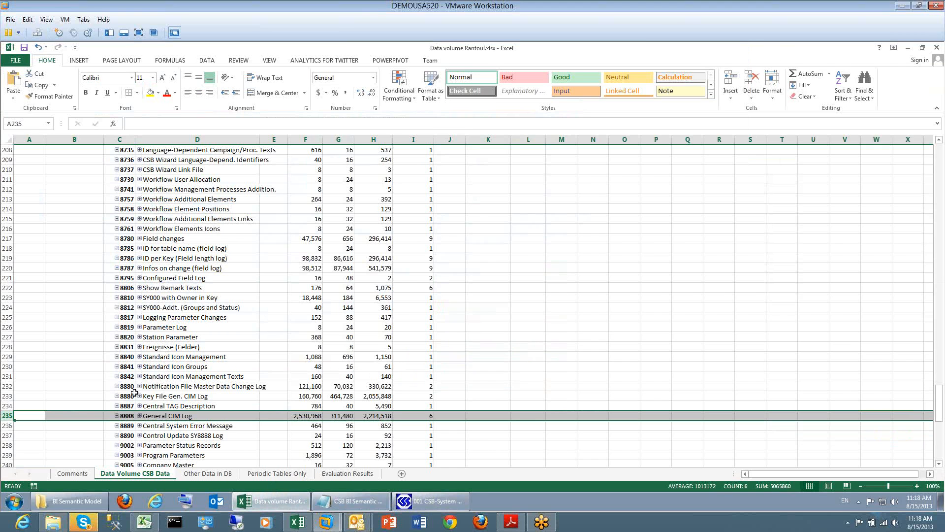
pyautogui.click(141, 417)
pyautogui.click(140, 416)
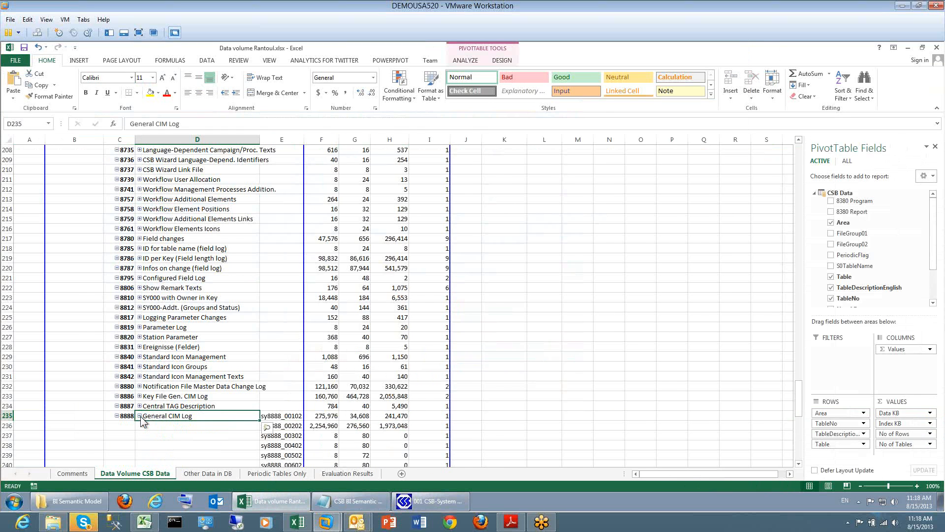
pyautogui.scroll(-3, 284, 397)
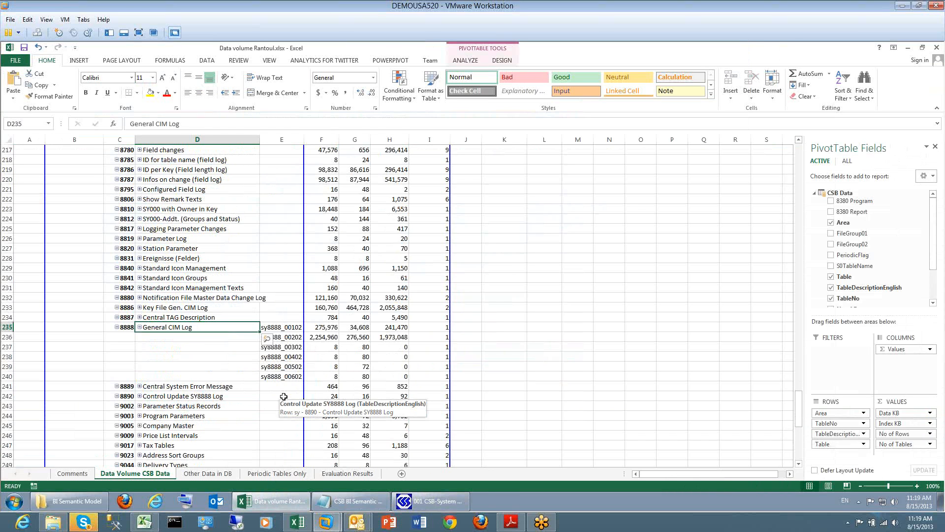
pyautogui.click(140, 328)
pyautogui.click(140, 328)
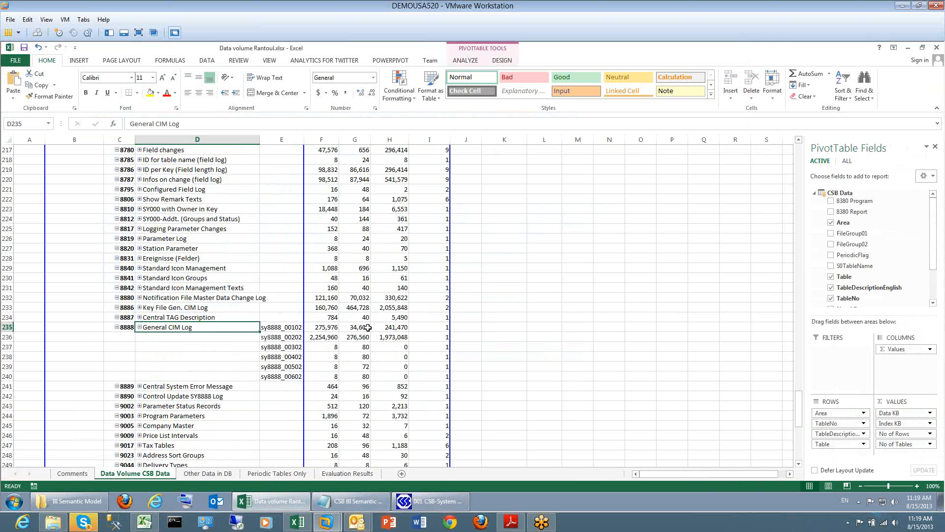
# - Compare the data sizes of tables sy8888_00102 and sy8888_00202 under General CIM Log
pyautogui.click(319, 329)
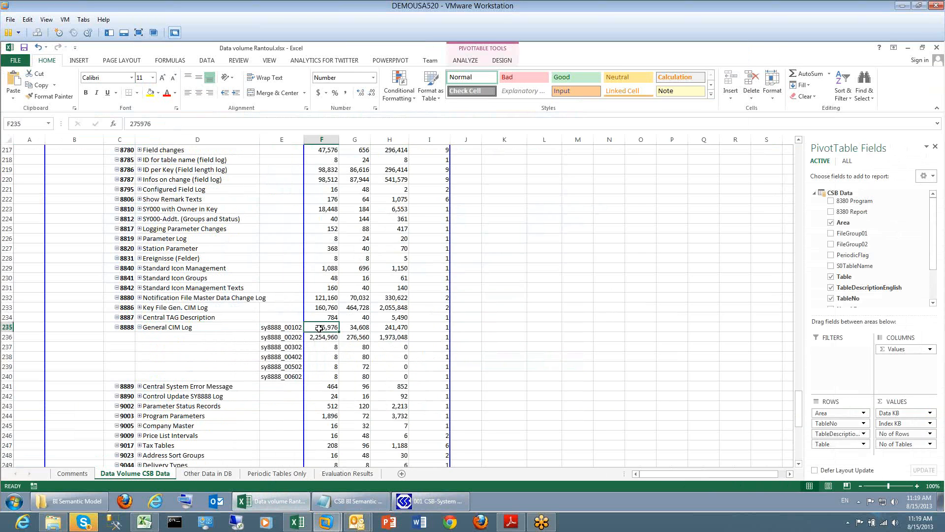
pyautogui.click(316, 338)
pyautogui.click(316, 328)
pyautogui.click(314, 337)
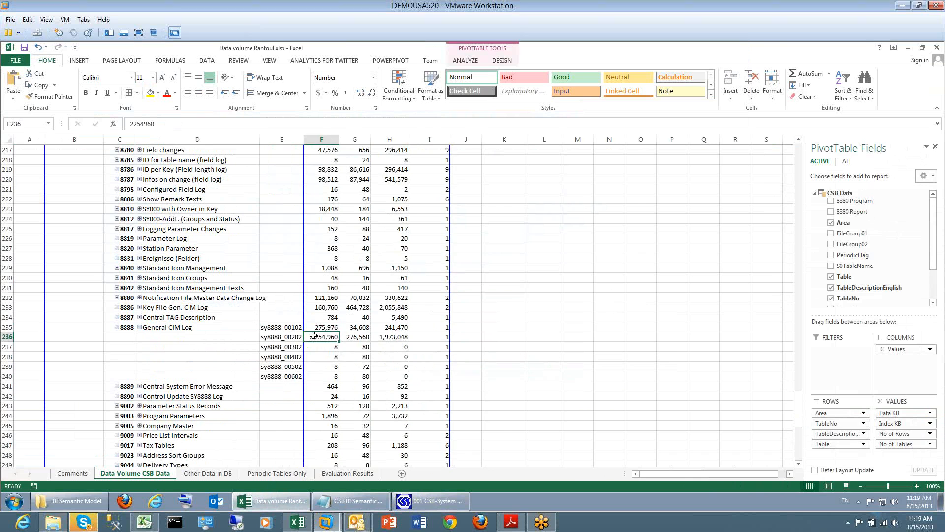
pyautogui.click(314, 329)
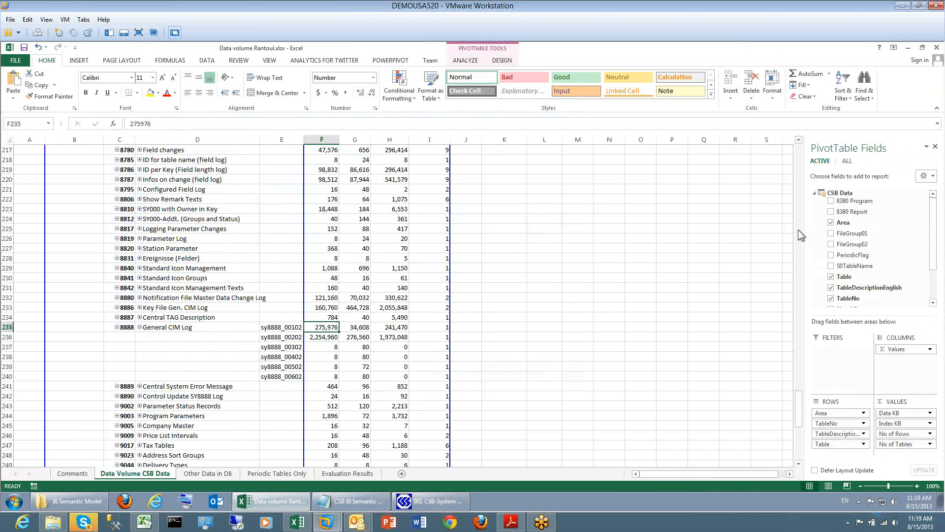
pyautogui.click(895, 522)
pyautogui.click(886, 424)
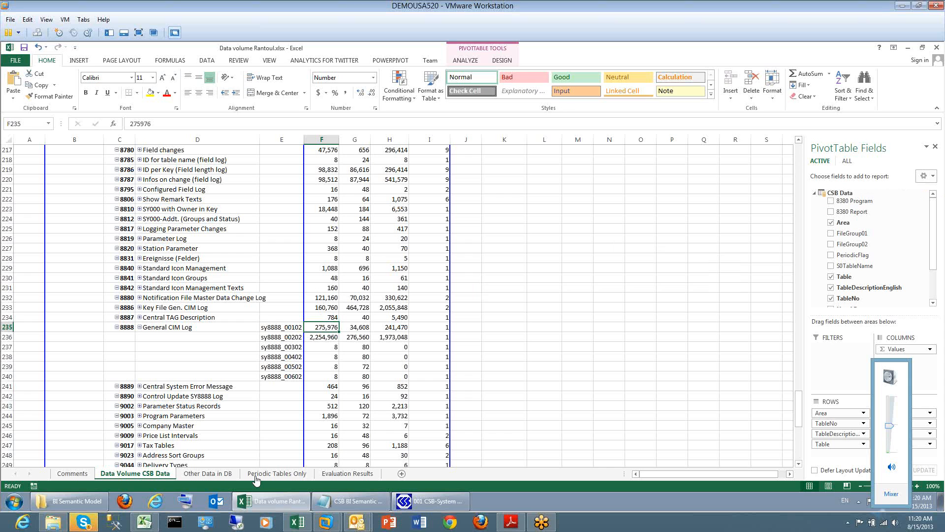
pyautogui.click(157, 503)
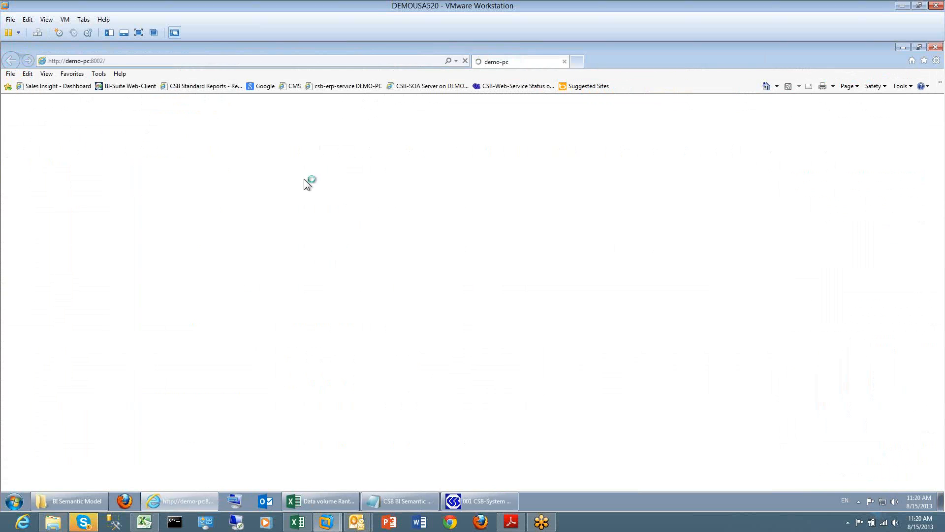
pyautogui.click(121, 61)
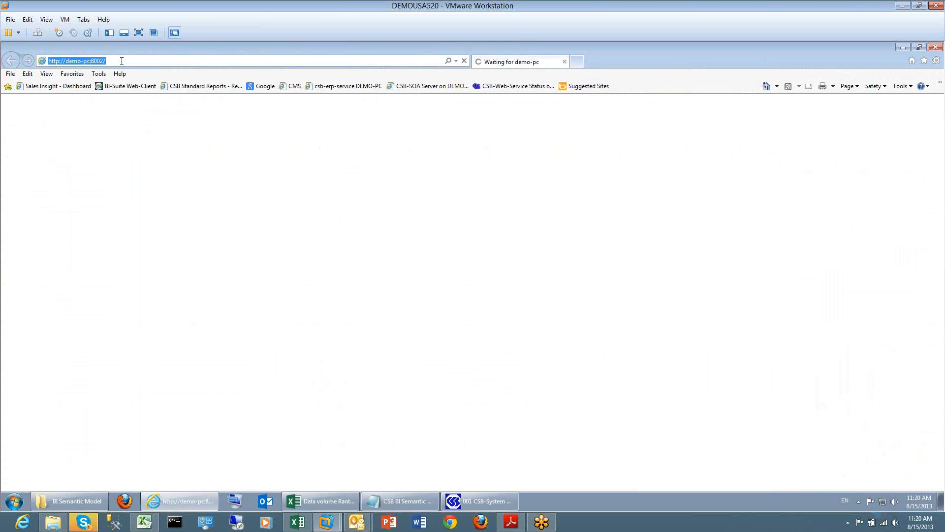
pyautogui.write('www.google.com/')
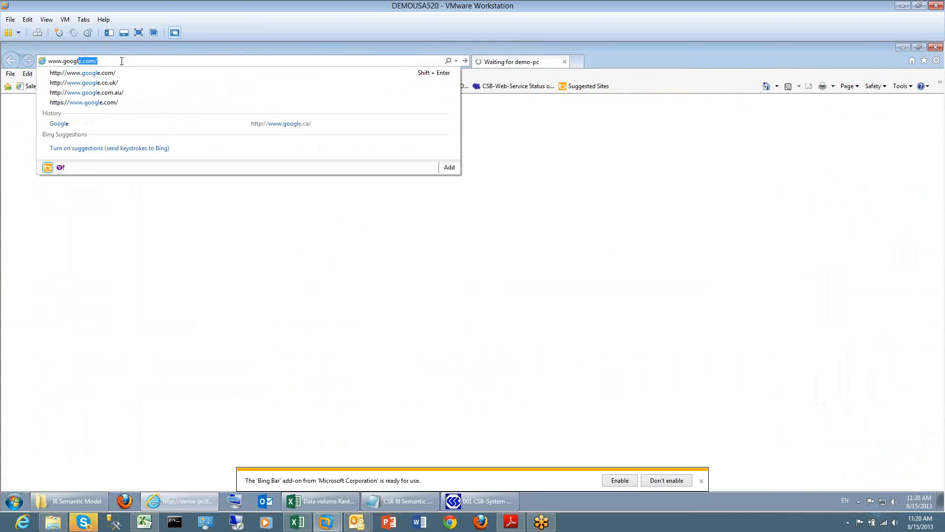
pyautogui.press('Return')
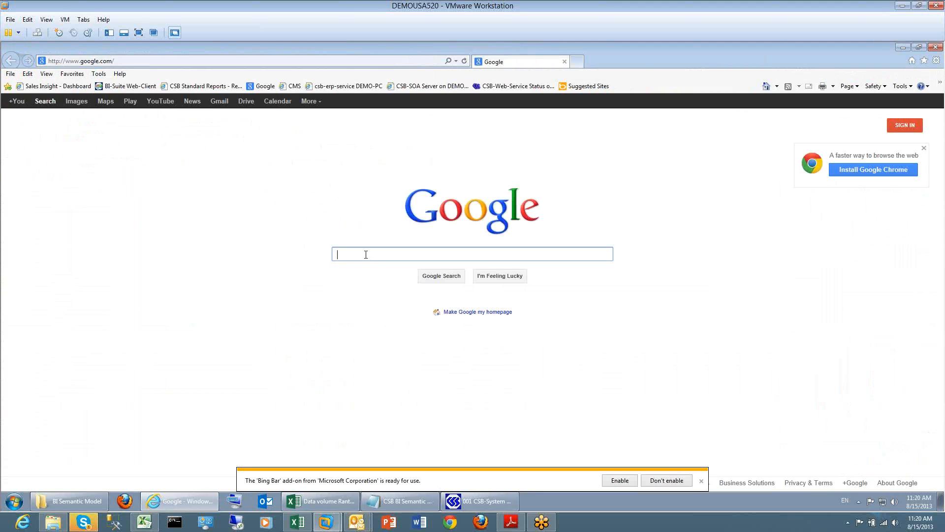
pyautogui.write('T-SQL Fundamen')
pyautogui.press('Down')
pyautogui.press('Down')
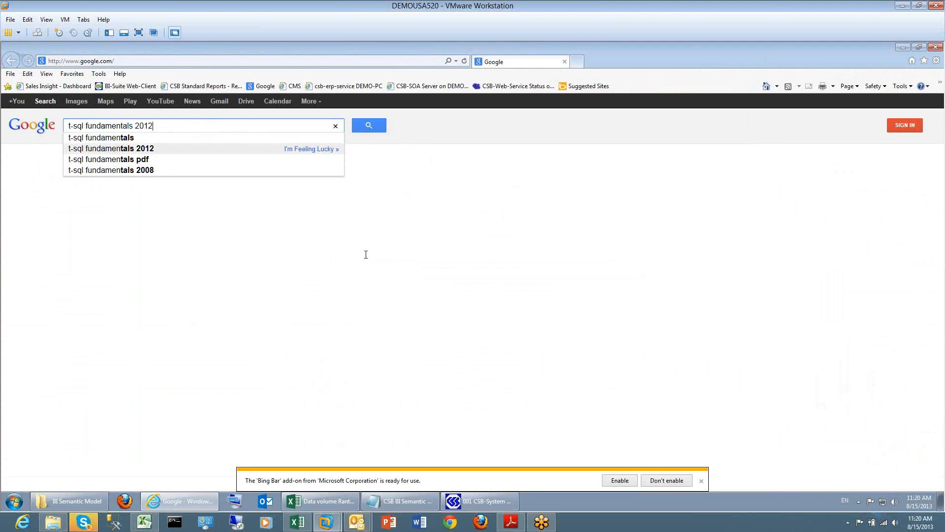
pyautogui.press('Return')
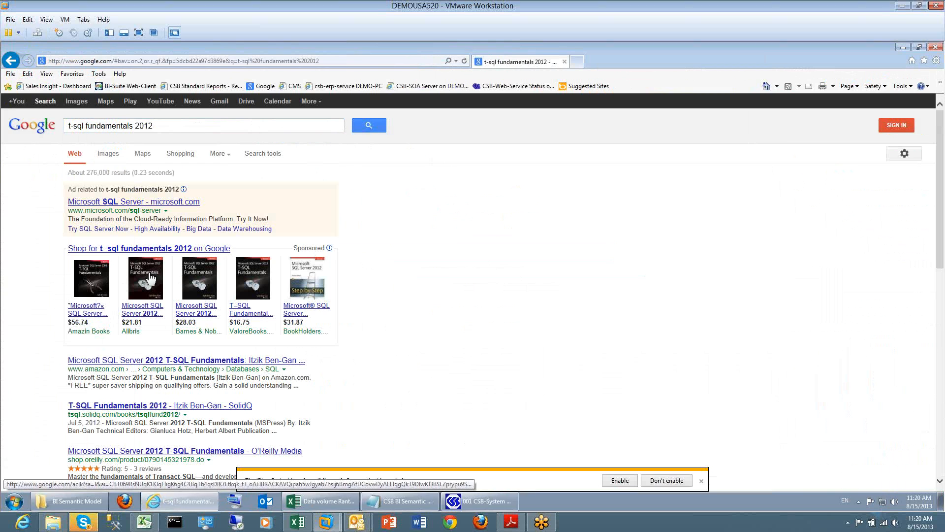
# - View the Barnes & Noble listing for the book Microsoft SQL Server 2012 T-SQL Fundamentals from the search results, and close the browser
pyautogui.click(92, 280)
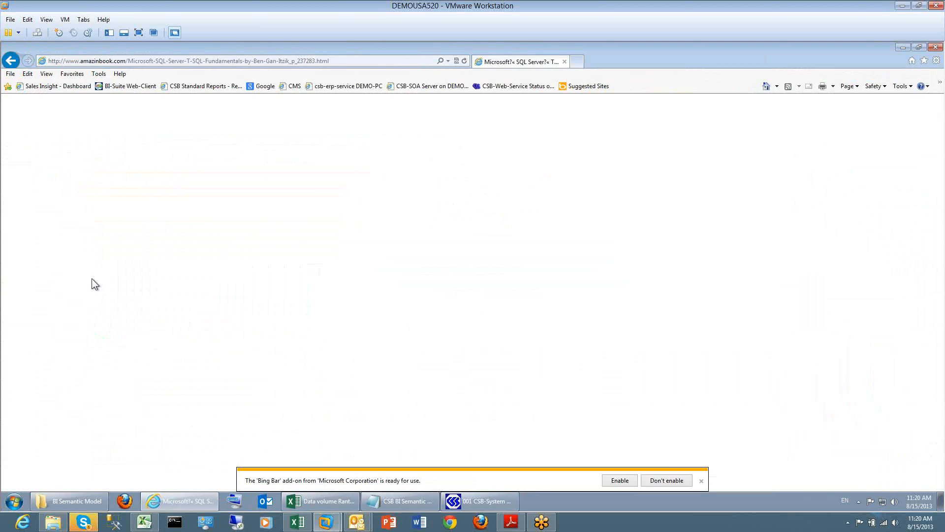
pyautogui.click(10, 62)
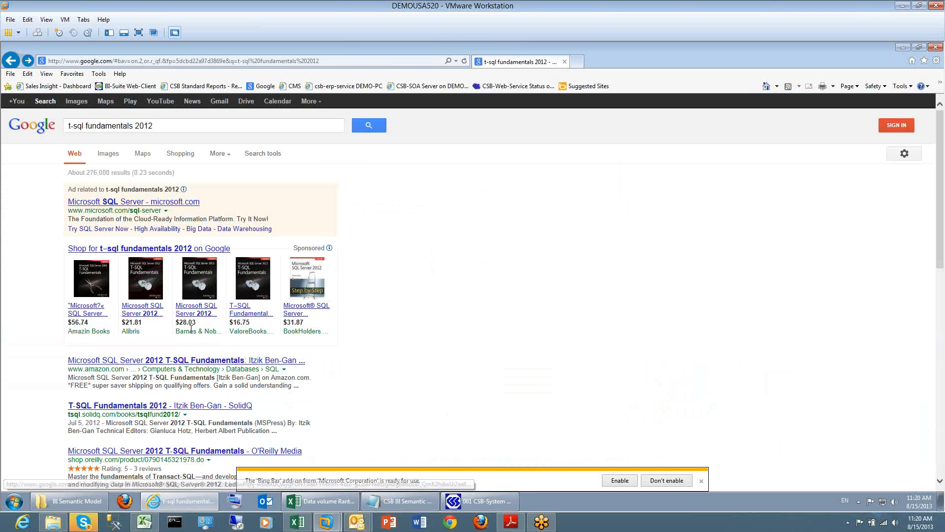
pyautogui.click(198, 287)
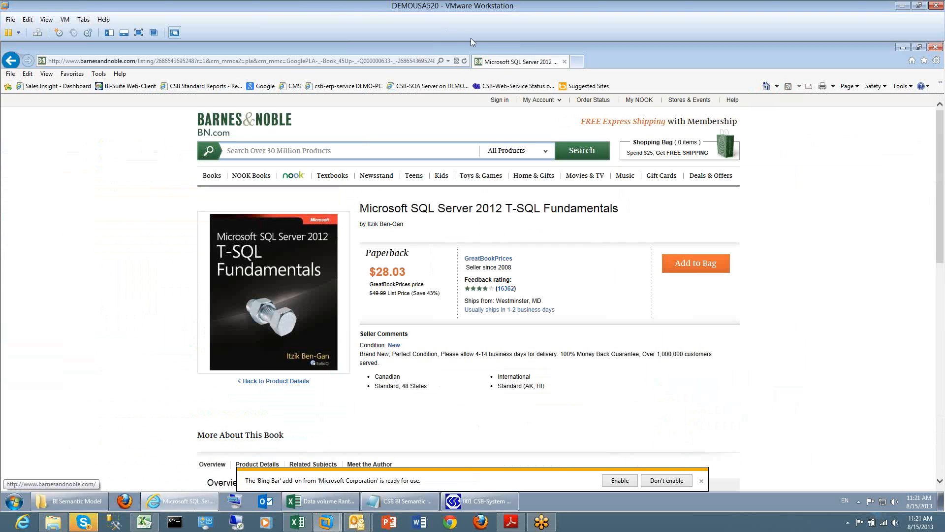
pyautogui.click(563, 62)
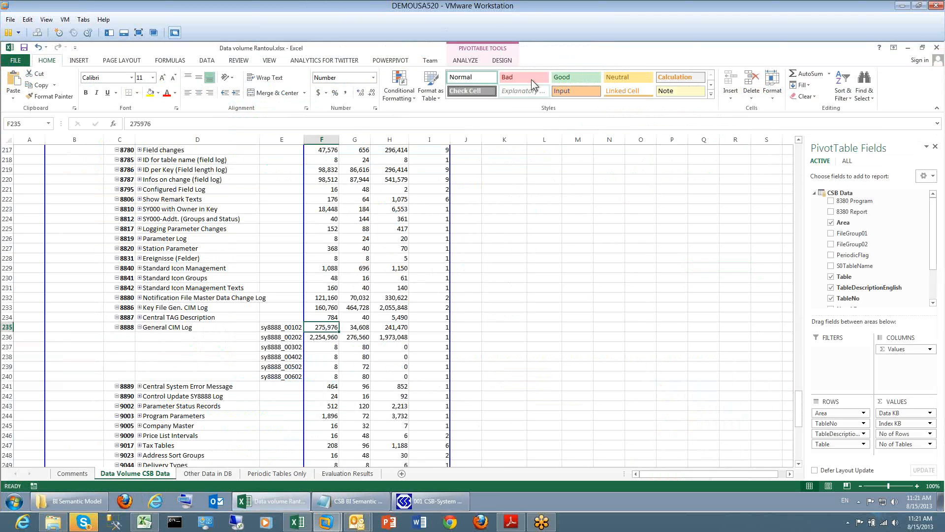
# - Close the Data volume Rantoul.xlsx workbook without saving the changes
pyautogui.doubleClick(548, 50)
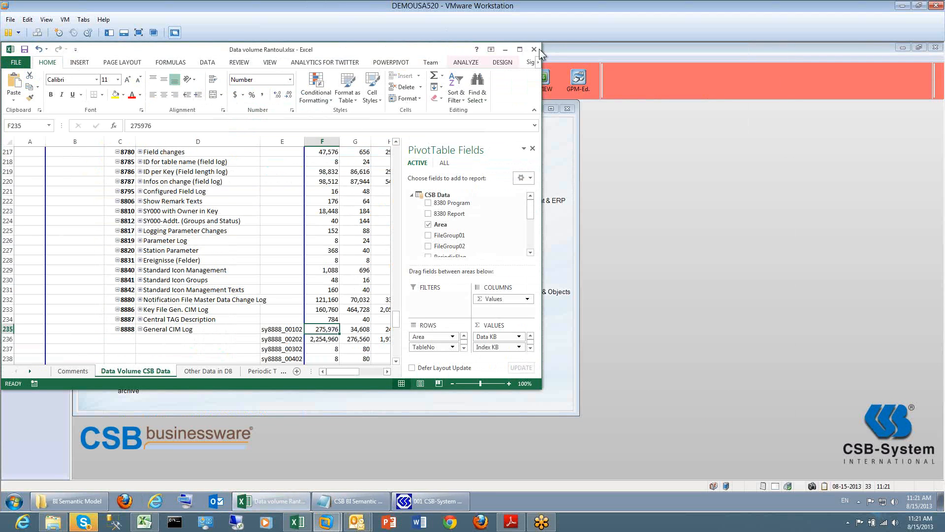
pyautogui.click(533, 50)
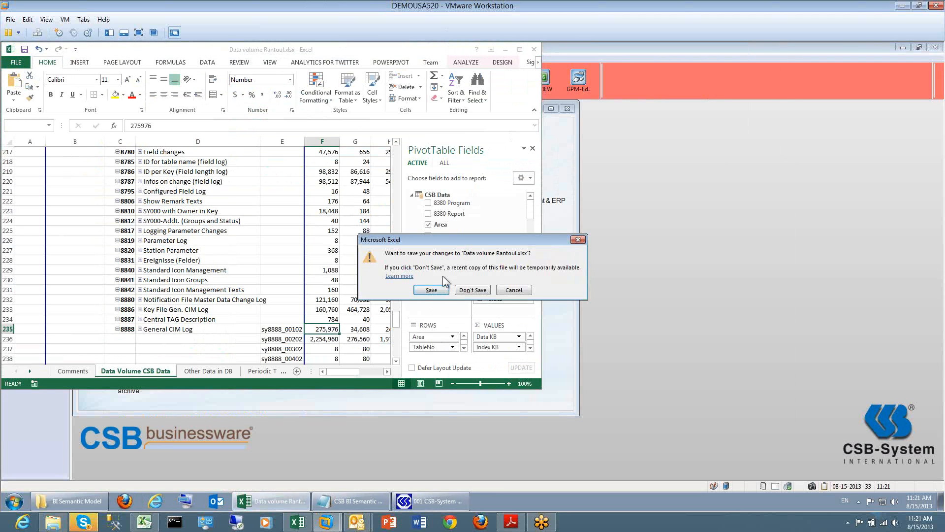
pyautogui.click(473, 292)
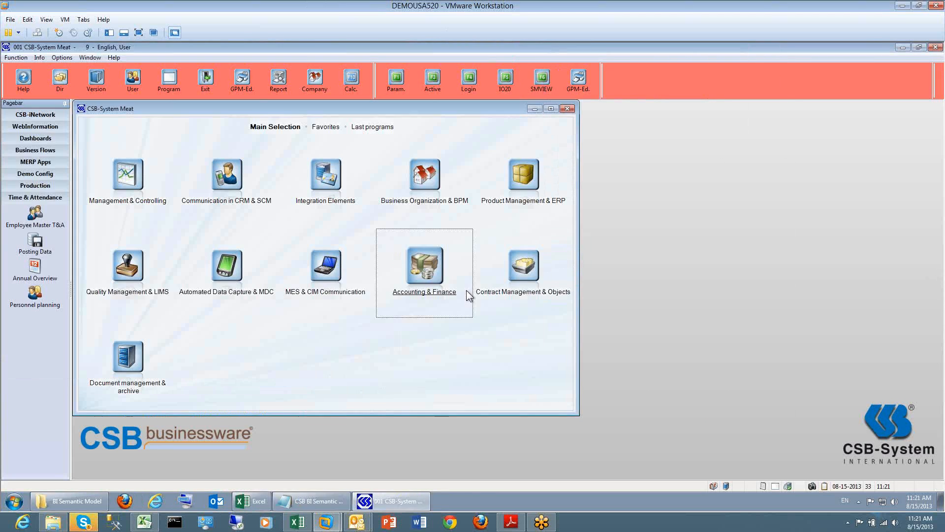
# - Reduce the CSB-System window from full screen and exit CSB-System to return to the desktop
pyautogui.moveTo(661, 48); pyautogui.dragTo(597, 84)
pyautogui.doubleClick(597, 84)
pyautogui.moveTo(593, 49); pyautogui.dragTo(435, 121)
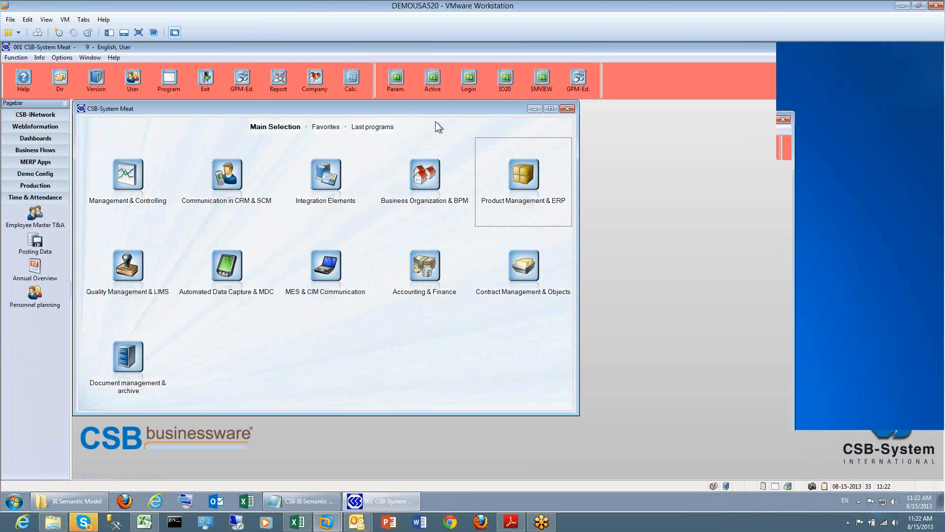
pyautogui.moveTo(168, 123); pyautogui.dragTo(324, 101)
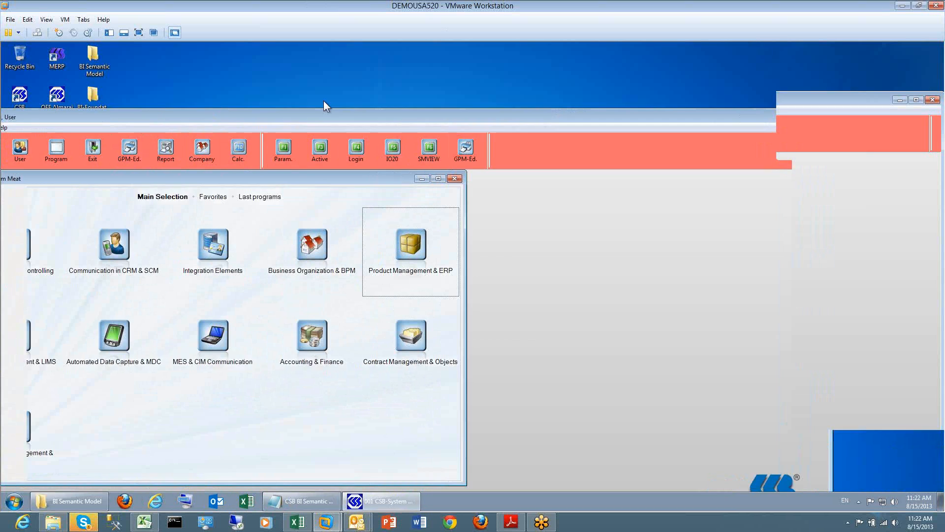
pyautogui.click(208, 135)
pyautogui.click(253, 294)
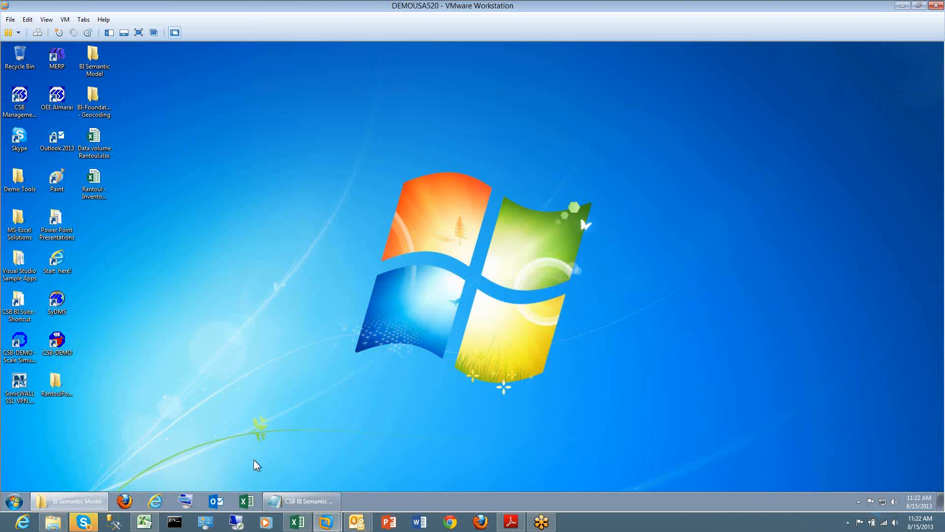
# - Open the RantoulFoodsVPN folder on the desktop to look at its files, and close it
pyautogui.click(55, 383)
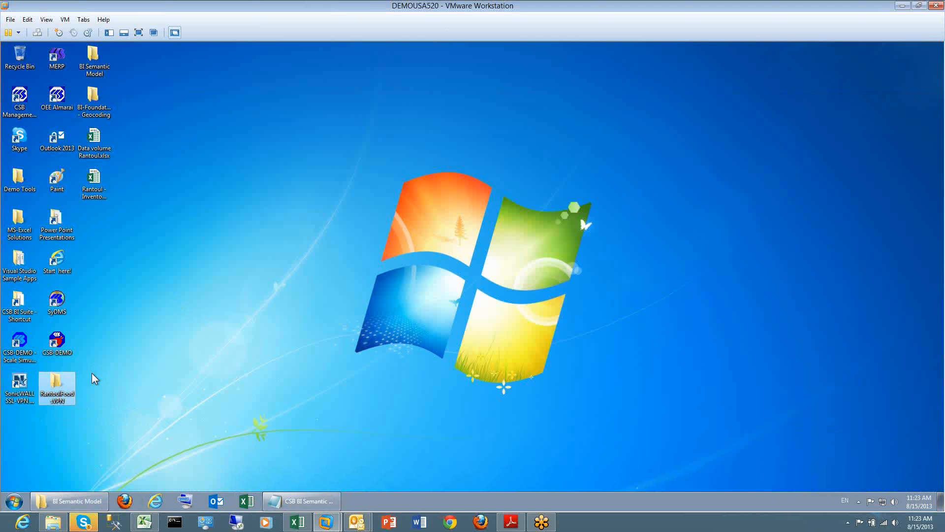
pyautogui.doubleClick(63, 387)
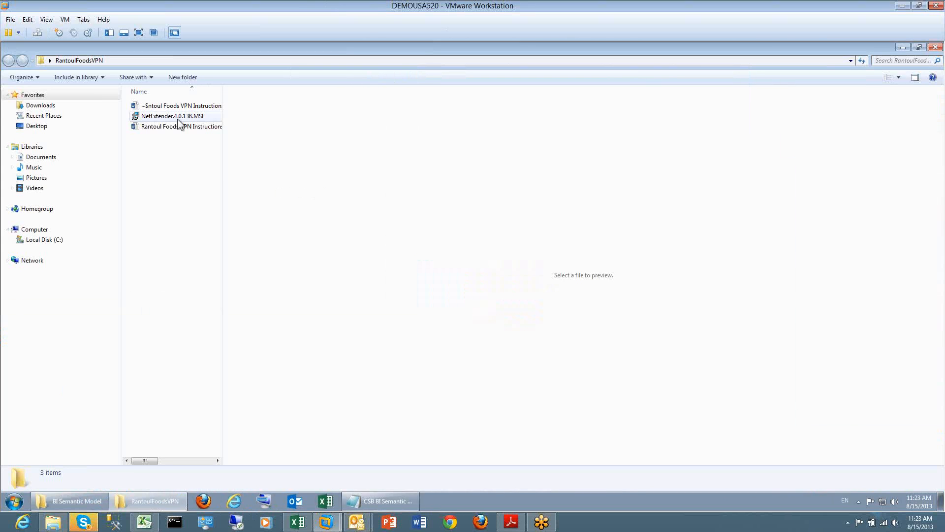
pyautogui.doubleClick(254, 51)
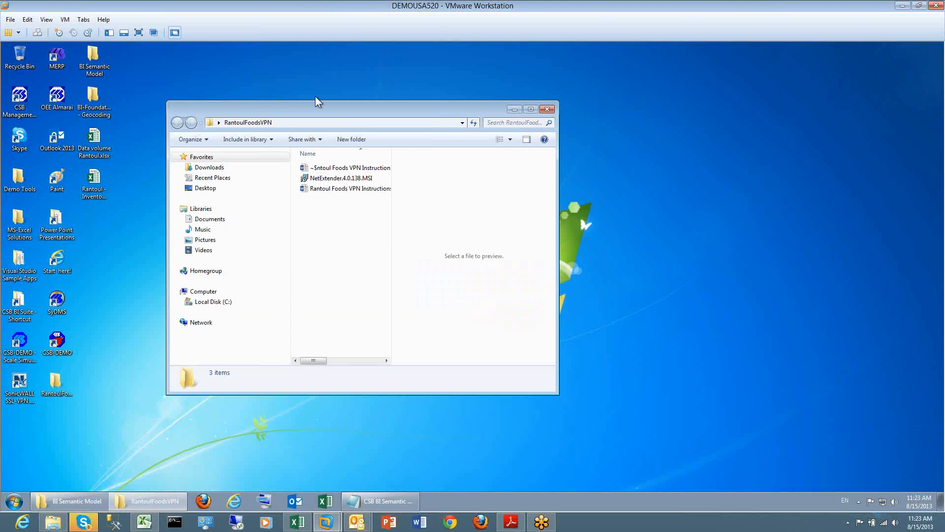
pyautogui.click(547, 109)
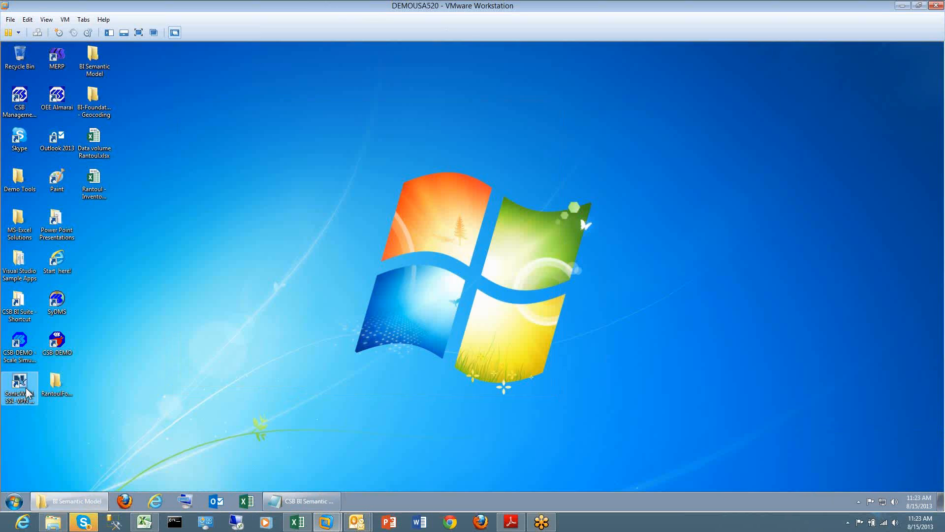
# - Launch SonicWALL NetExtender, enter the VPN username and account password, and connect to the server
pyautogui.doubleClick(27, 392)
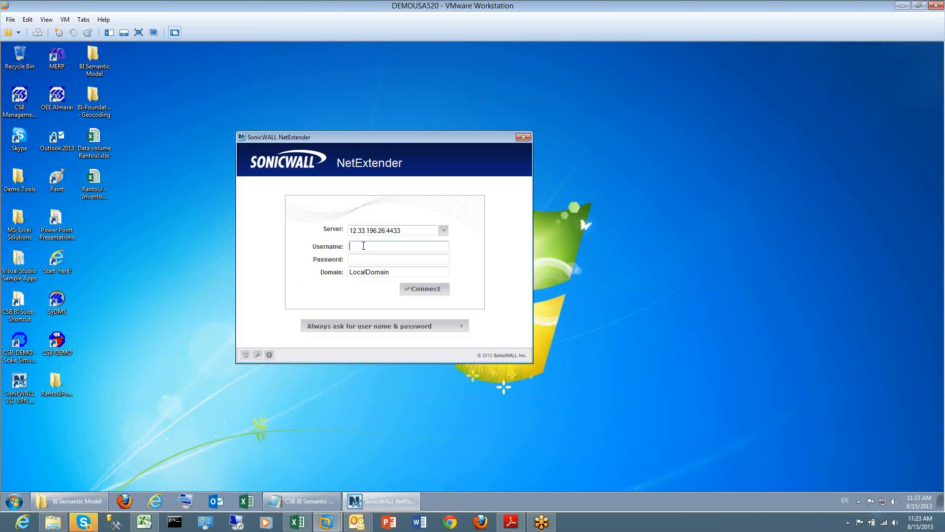
pyautogui.write('csb2')
pyautogui.press('Tab')
pyautogui.write('••••••')
pyautogui.click(413, 290)
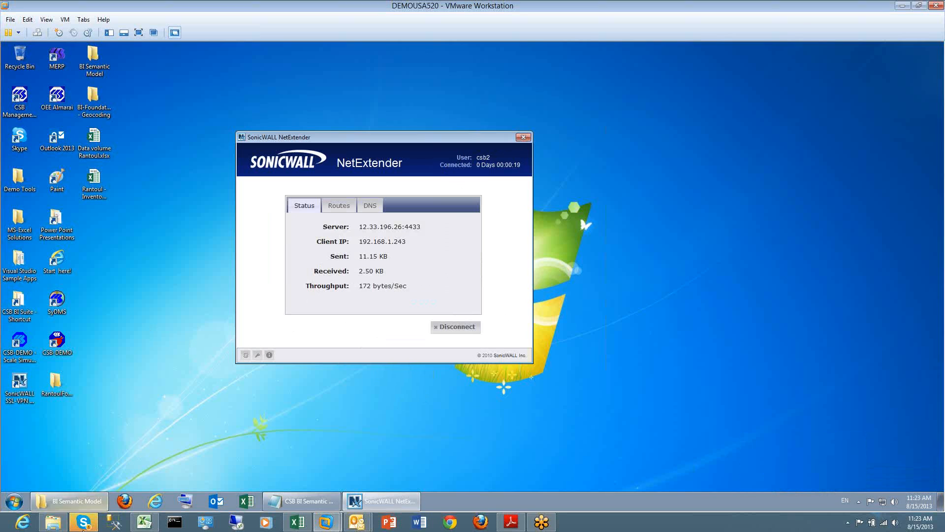
# - Reopen Data volume Rantoul.xlsx from the desktop and maximize its window
pyautogui.moveTo(74, 501)
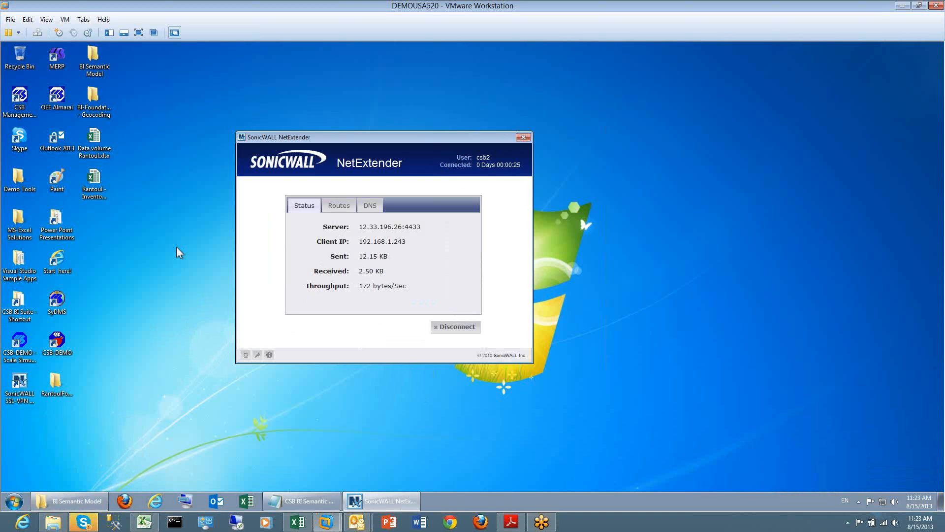
pyautogui.click(96, 153)
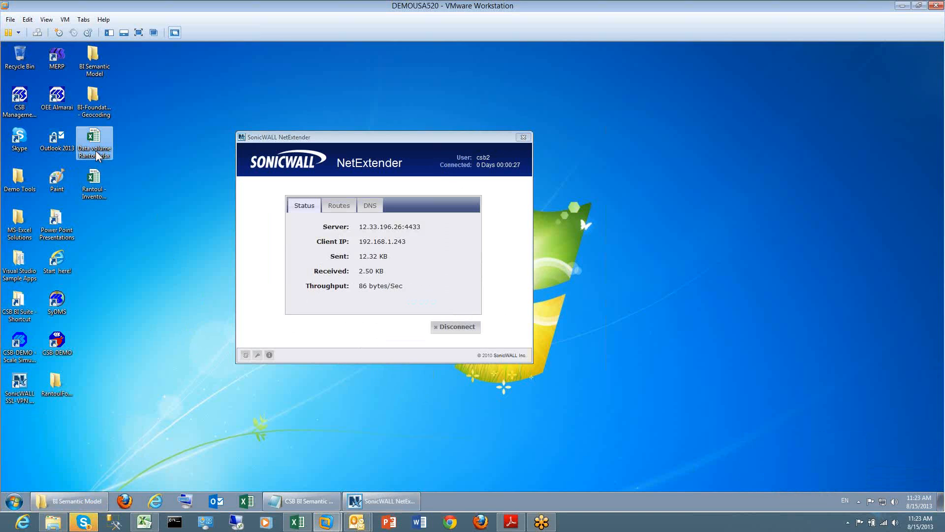
pyautogui.doubleClick(96, 153)
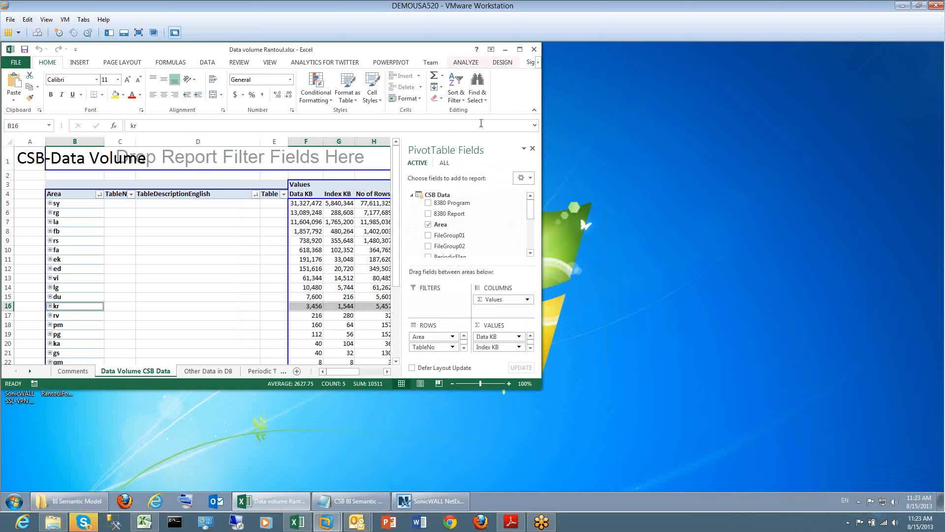
pyautogui.click(520, 48)
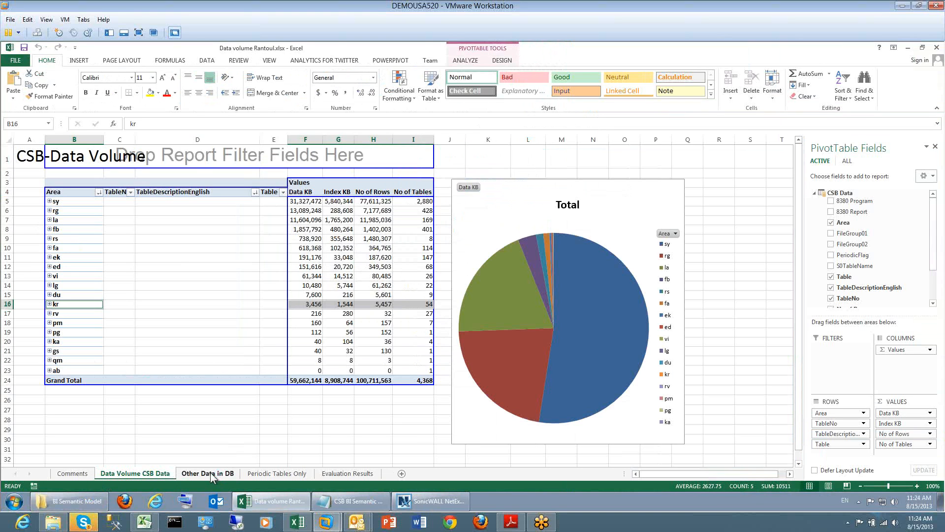
# - Expand area la in the data volume PivotTable and highlight the Inventory Accounts and Inventory Movements Log File rows in turn
pyautogui.click(50, 220)
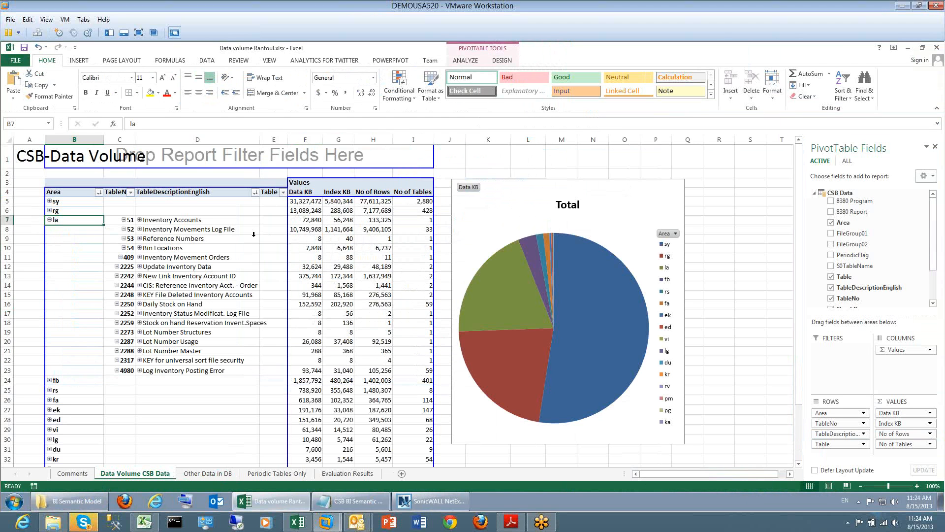
pyautogui.click(161, 222)
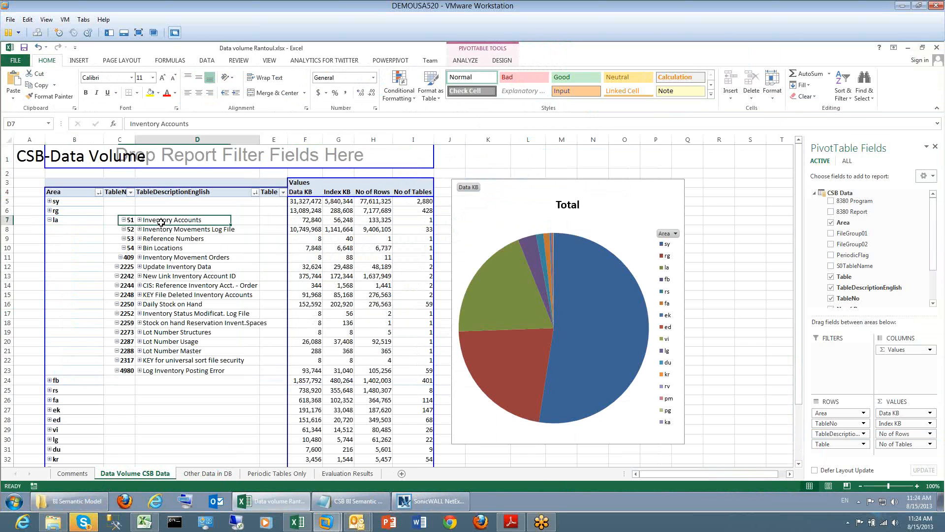
pyautogui.click(5, 219)
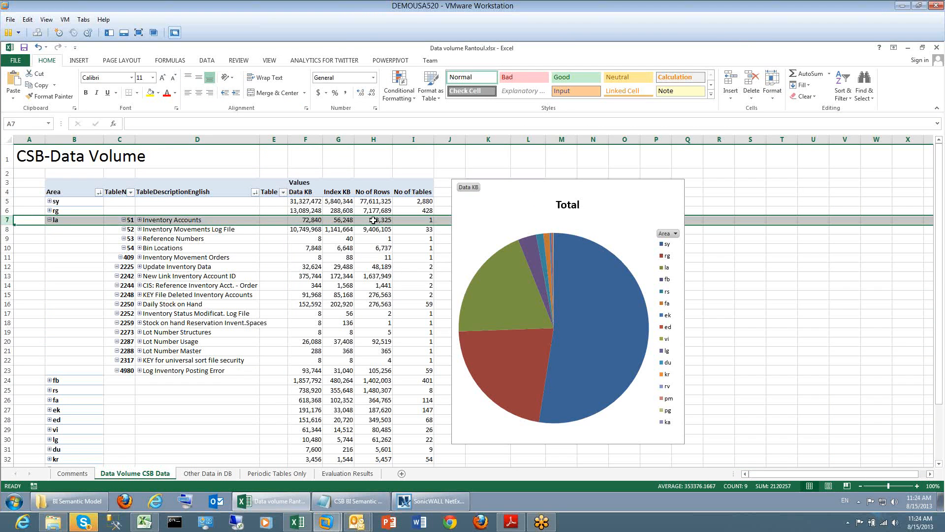
pyautogui.moveTo(373, 220)
pyautogui.moveTo(413, 240)
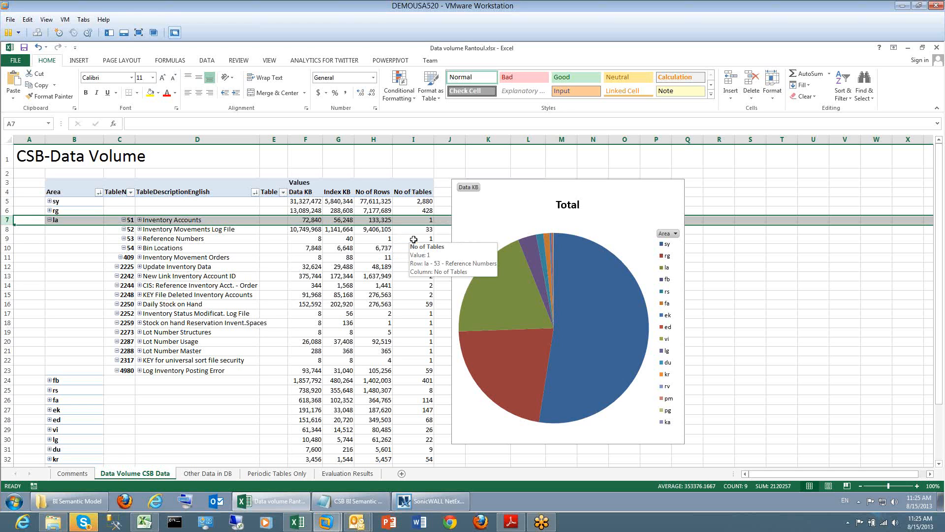
pyautogui.click(6, 229)
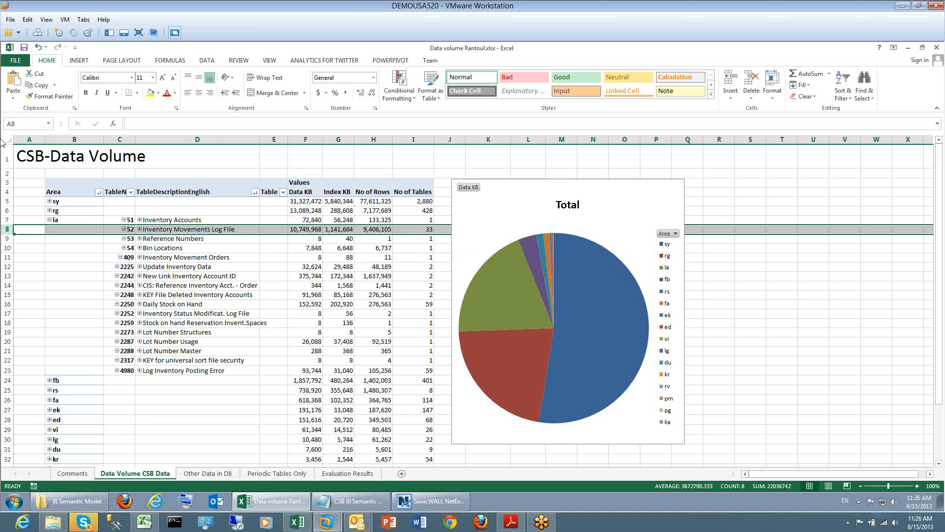
# - Collapse area la, expand area fa, and highlight the two invoicing file rows and the Detailed Statistics (Item) row
pyautogui.click(50, 220)
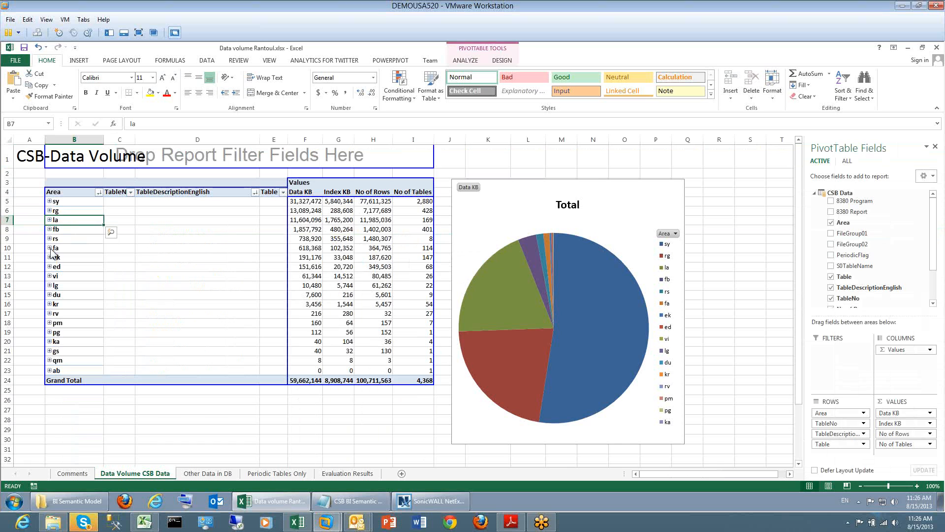
pyautogui.click(53, 250)
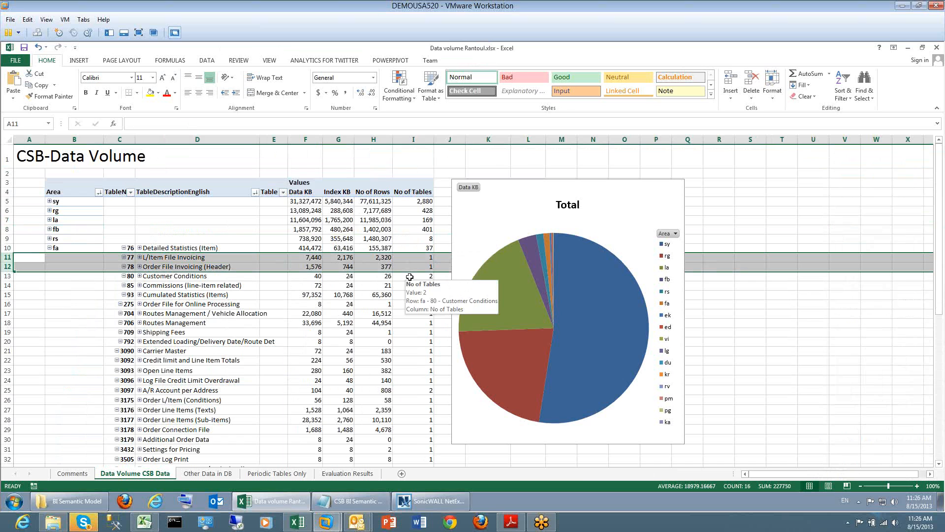
pyautogui.click(5, 248)
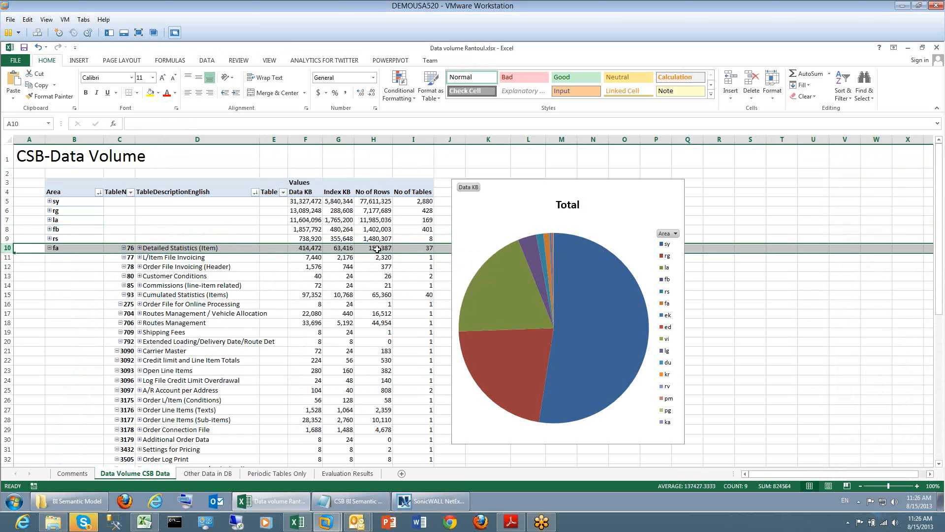
# - Expand area sy in the data volume PivotTable and highlight the SSCC Management File row
pyautogui.moveTo(377, 249)
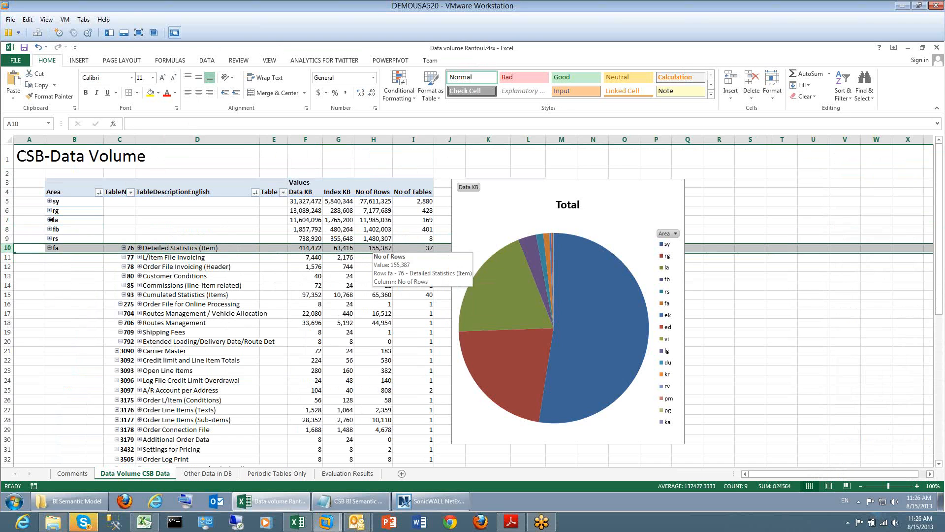
pyautogui.click(50, 201)
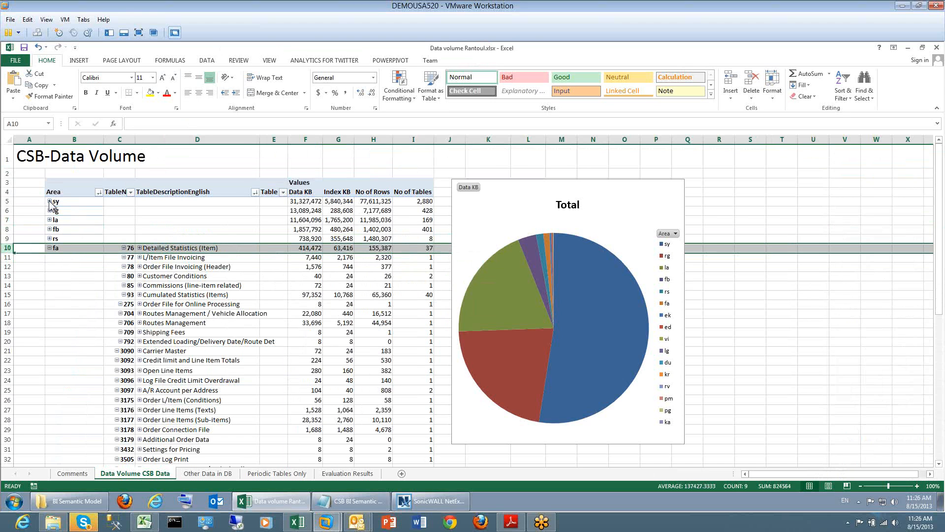
pyautogui.click(201, 360)
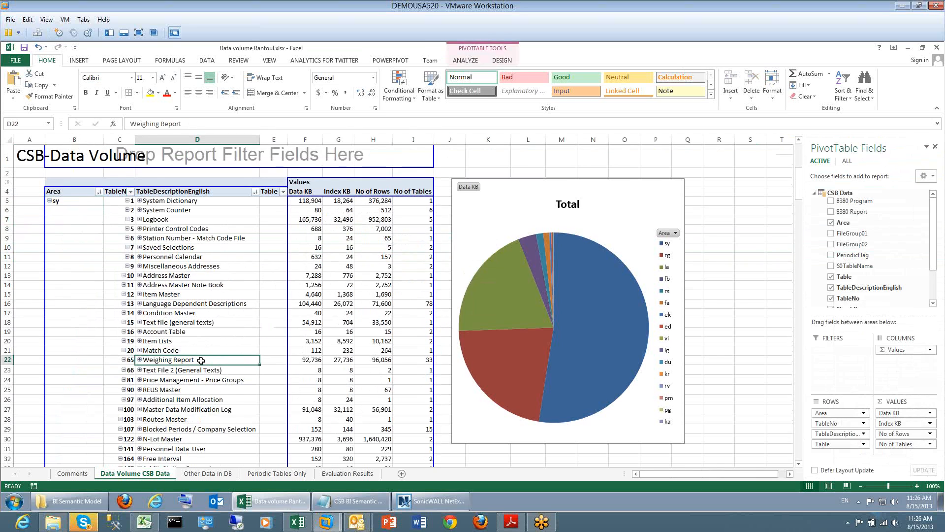
pyautogui.scroll(-20, 201, 360)
pyautogui.scroll(-20, 202, 360)
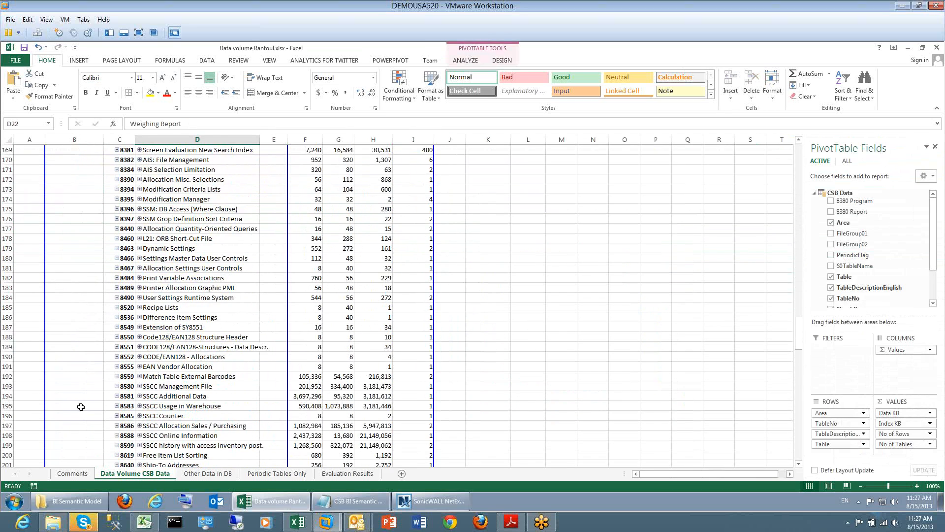
pyautogui.click(3, 387)
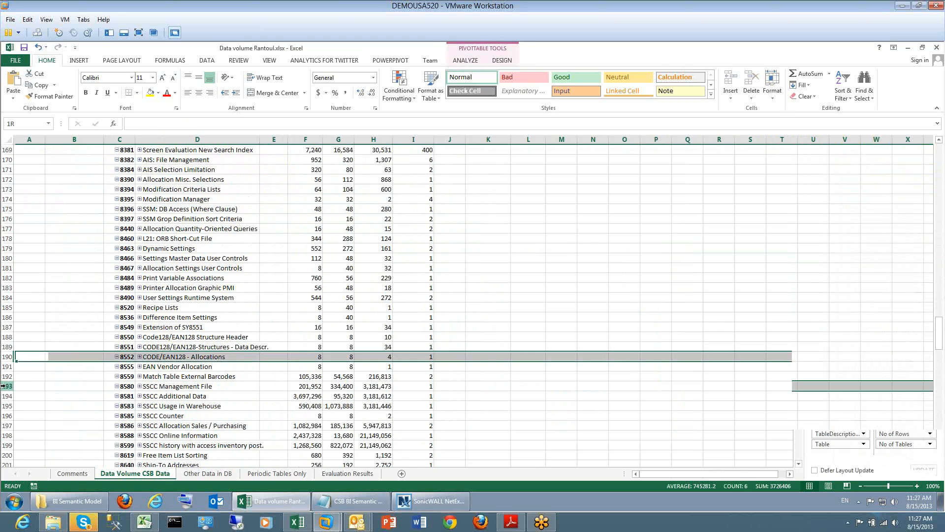
pyautogui.moveTo(358, 393)
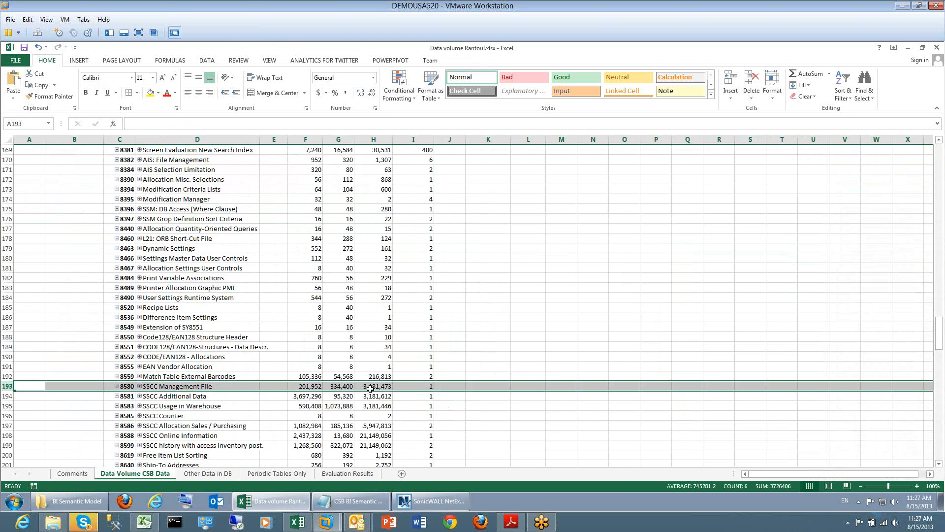
pyautogui.moveTo(368, 387)
# - Collapse areas sy and fa so the PivotTable lists only the area totals
pyautogui.scroll(10, 155, 252)
pyautogui.scroll(20, 155, 251)
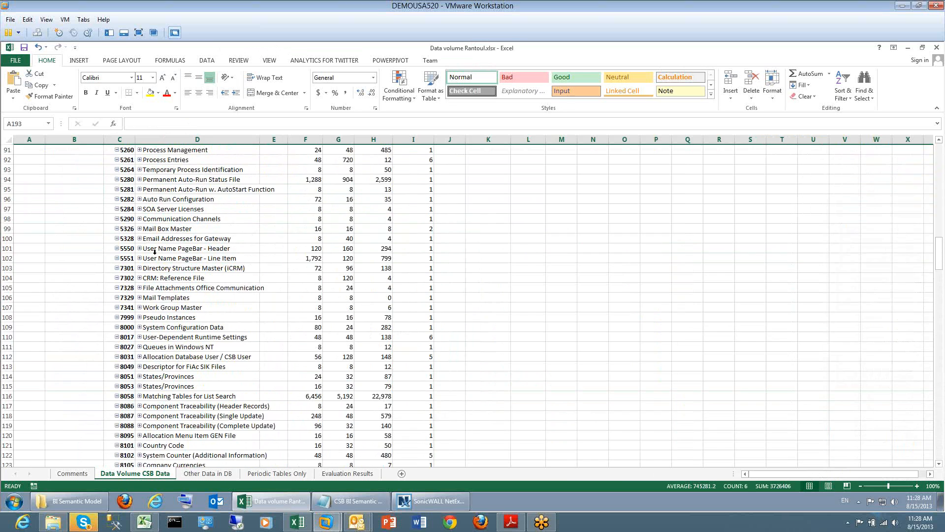
pyautogui.scroll(16, 155, 252)
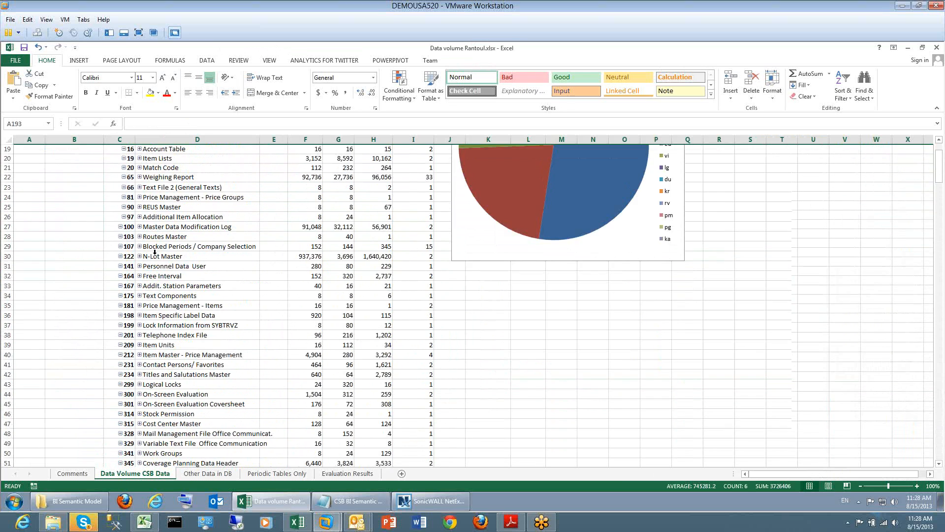
pyautogui.doubleClick(58, 201)
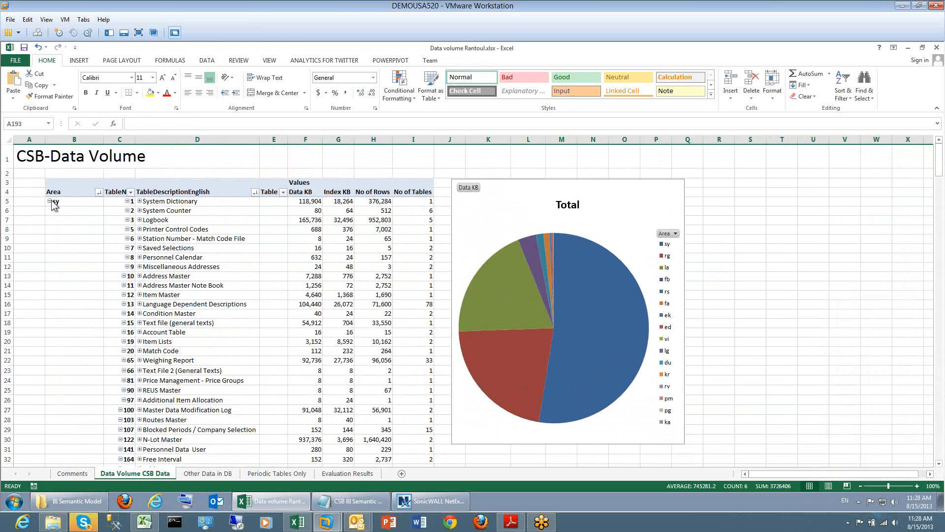
pyautogui.doubleClick(53, 248)
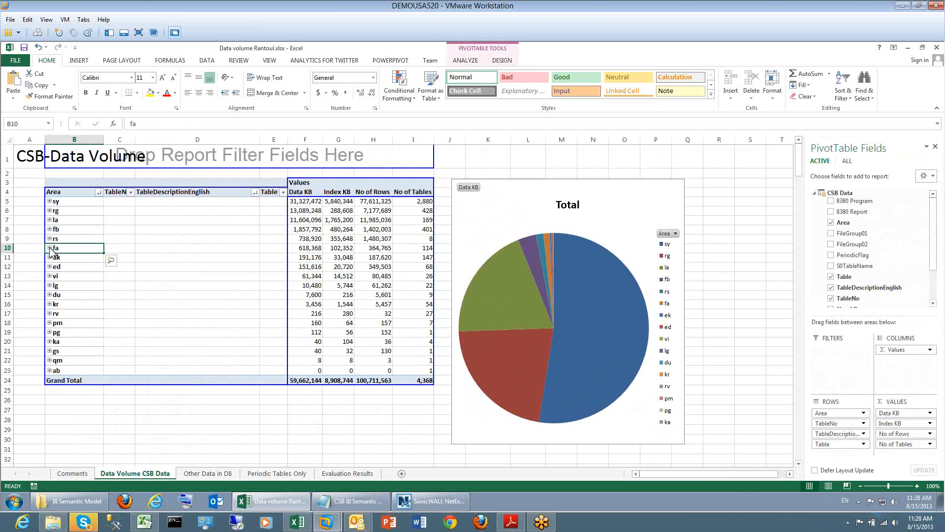
pyautogui.click(115, 248)
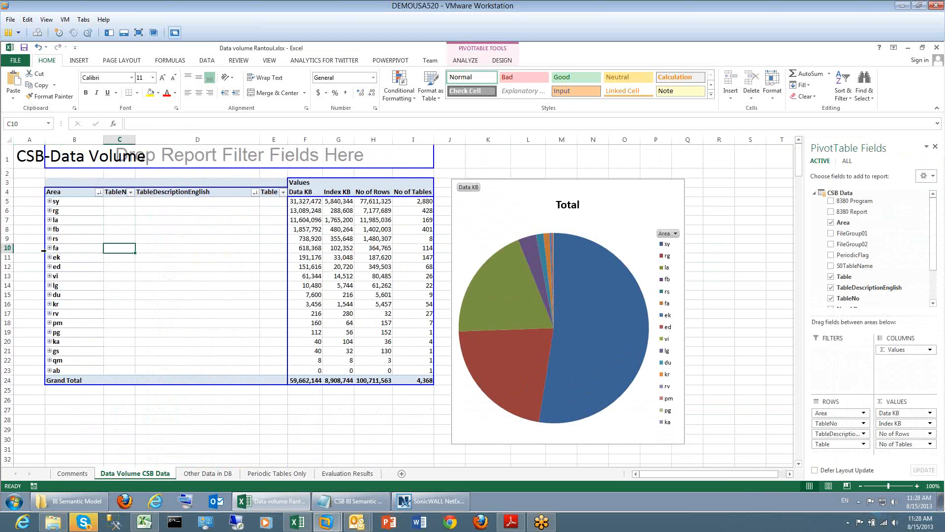
# - Restore down the Data volume Rantoul.xlsx window and close the workbook without saving changes
pyautogui.doubleClick(733, 54)
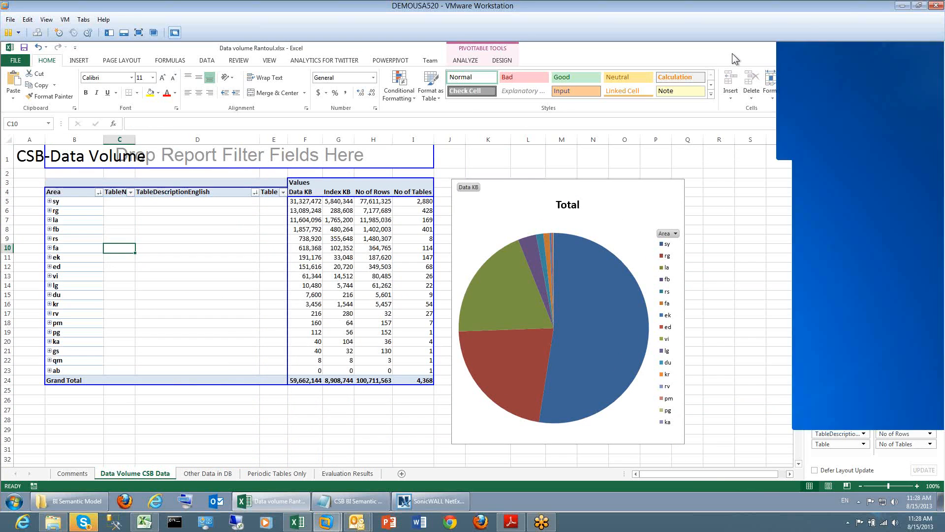
pyautogui.click(533, 50)
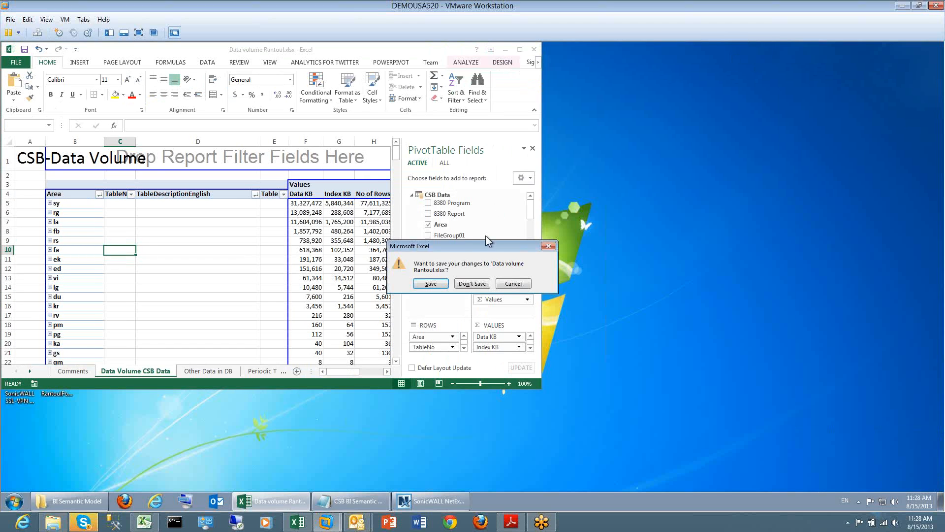
pyautogui.click(472, 284)
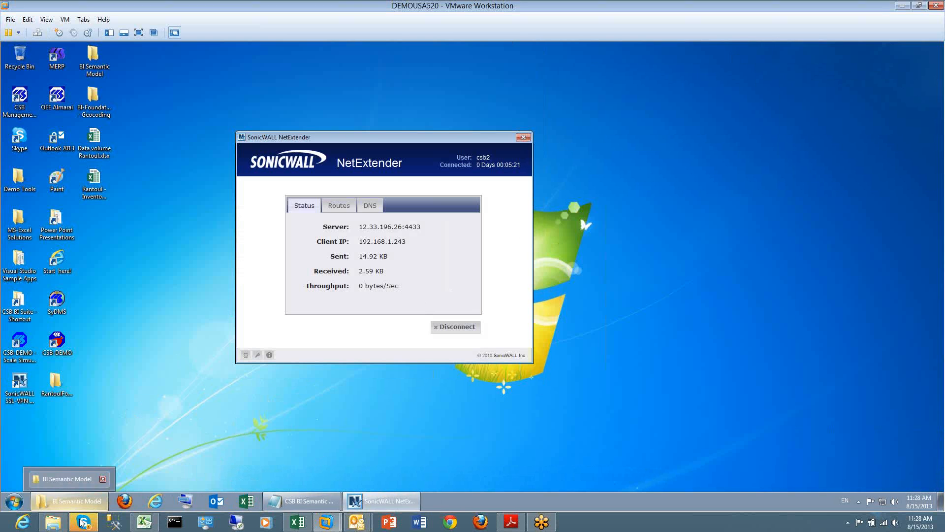
# - Launch Excel in the virtual machine and enlarge its start window to cover most of the desktop
pyautogui.click(251, 504)
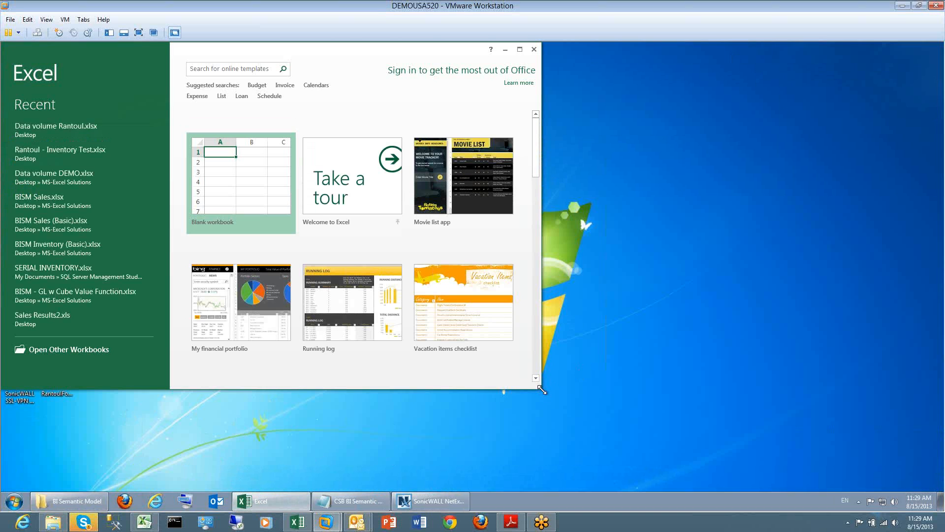
pyautogui.moveTo(542, 390); pyautogui.dragTo(748, 480)
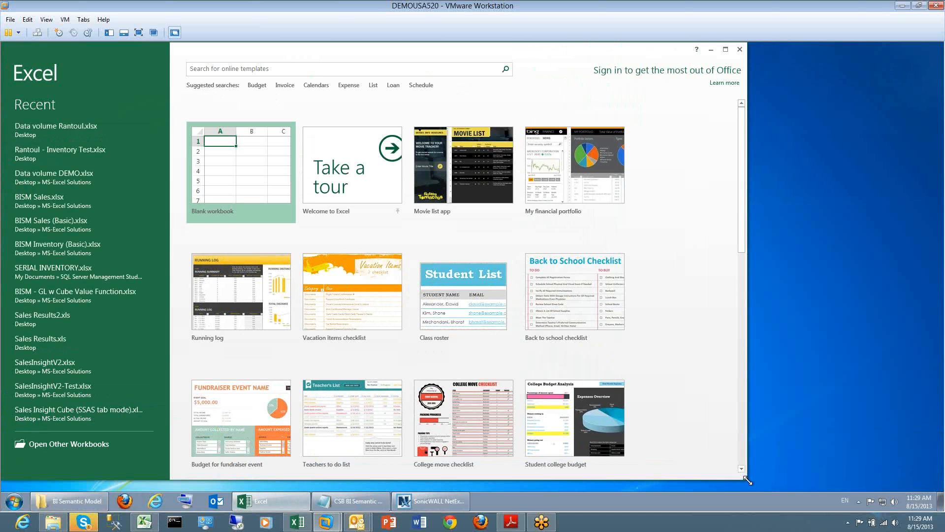
pyautogui.moveTo(748, 481); pyautogui.dragTo(812, 491)
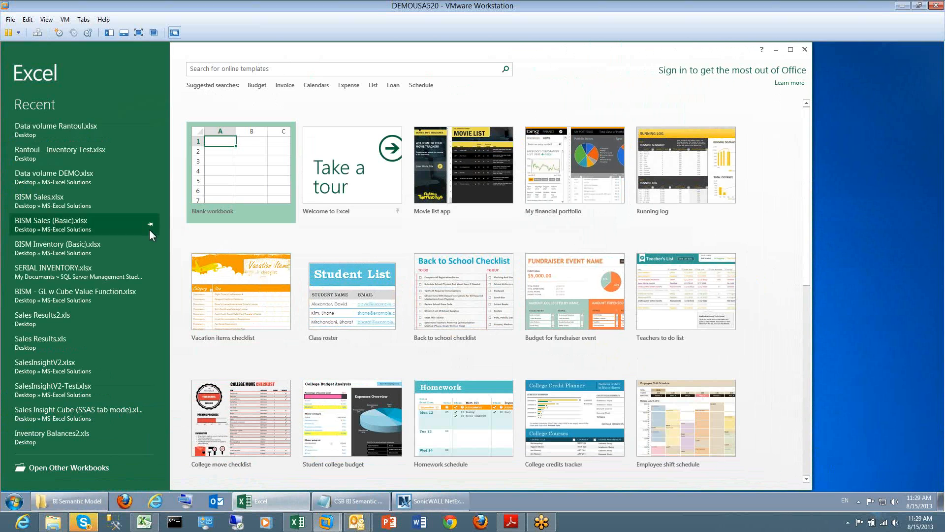
pyautogui.click(306, 182)
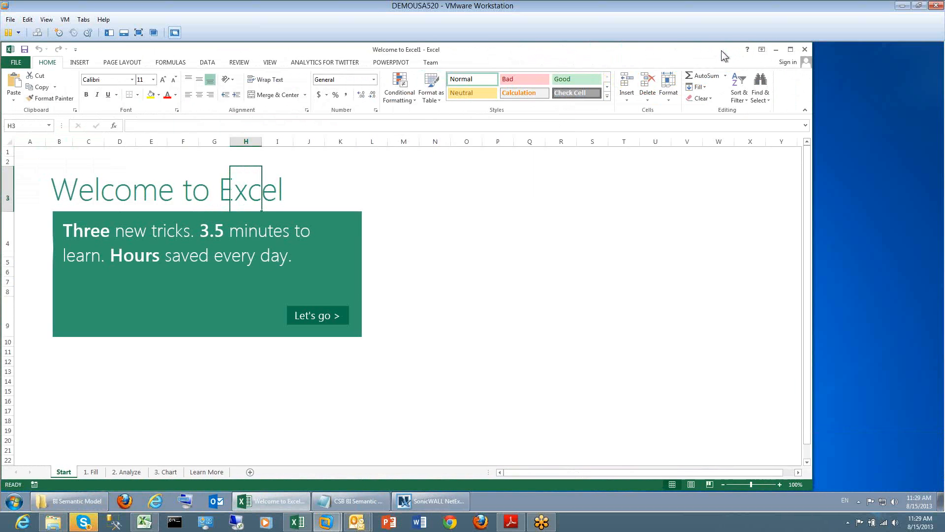
pyautogui.moveTo(696, 53); pyautogui.dragTo(641, 64)
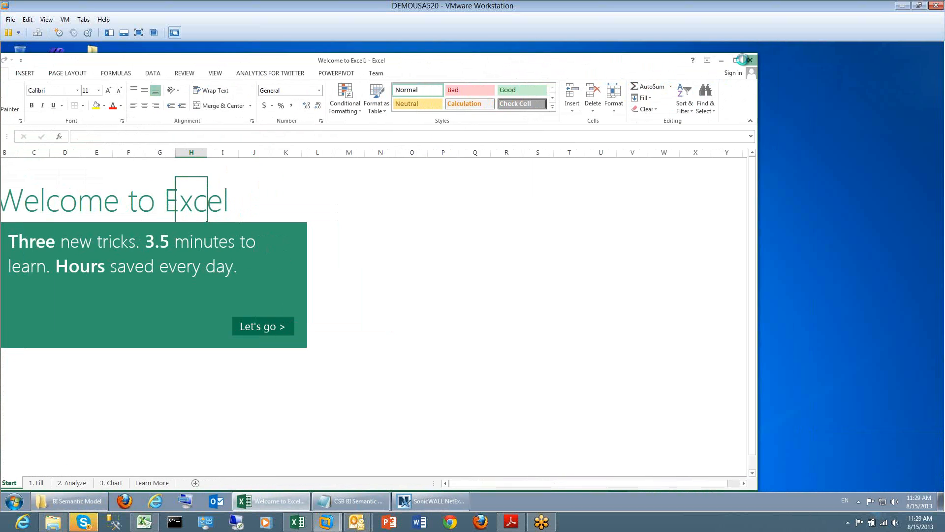
pyautogui.click(750, 60)
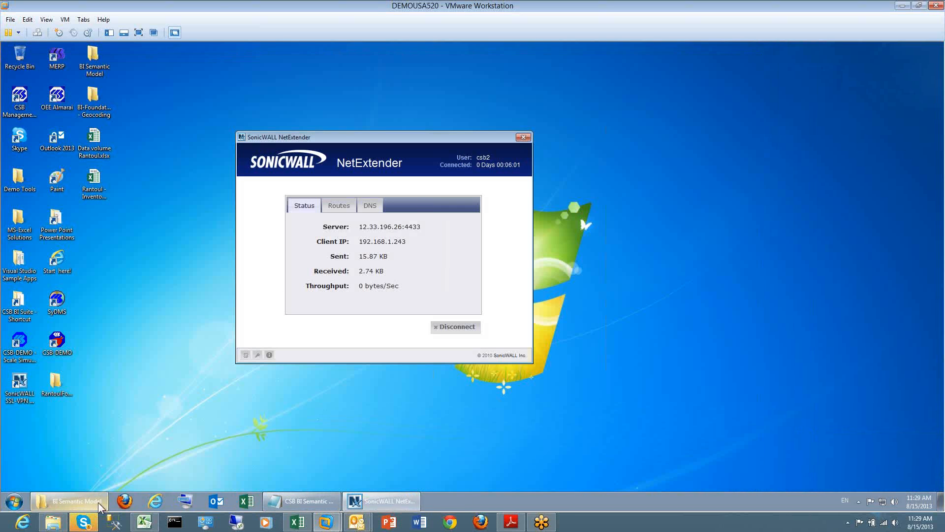
# - Switch to the host's CSB CustomersWorldWide 20130805.xlsx workbook and close it without saving changes
pyautogui.click(297, 522)
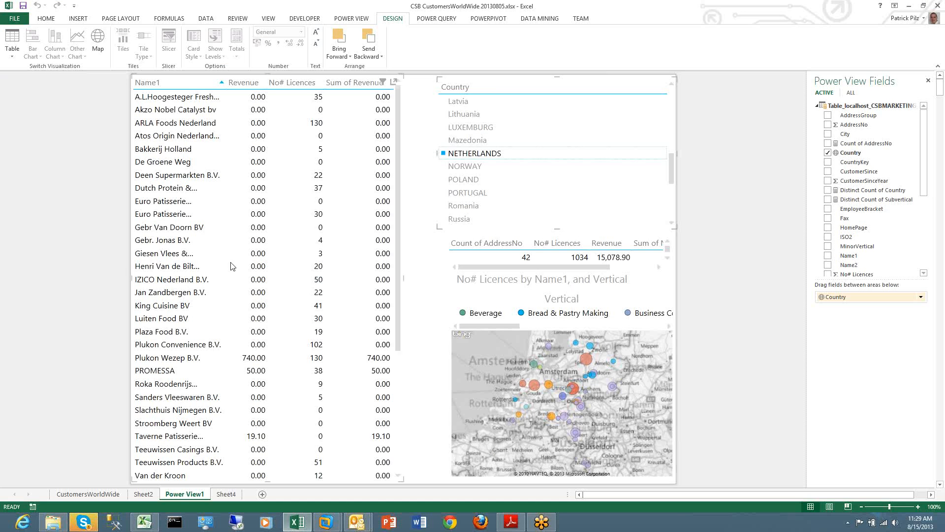
pyautogui.doubleClick(728, 12)
pyautogui.click(774, 8)
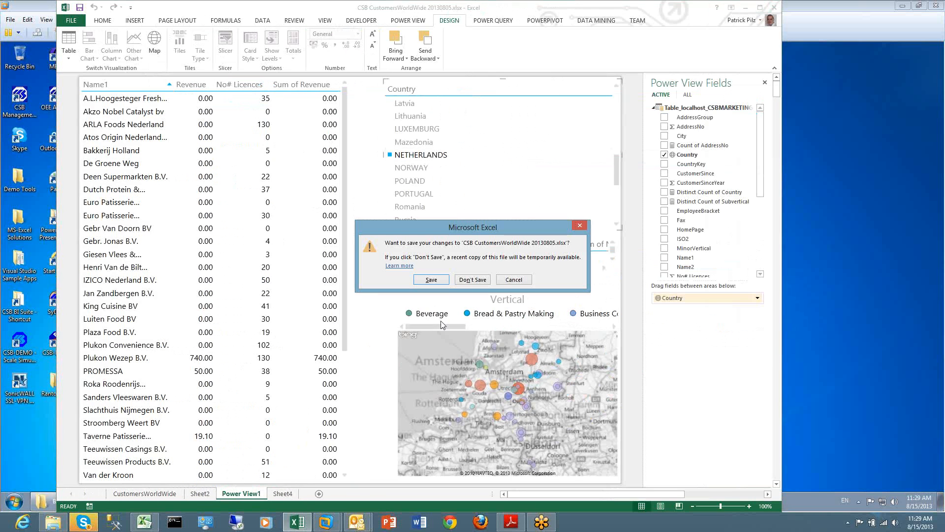
pyautogui.click(467, 280)
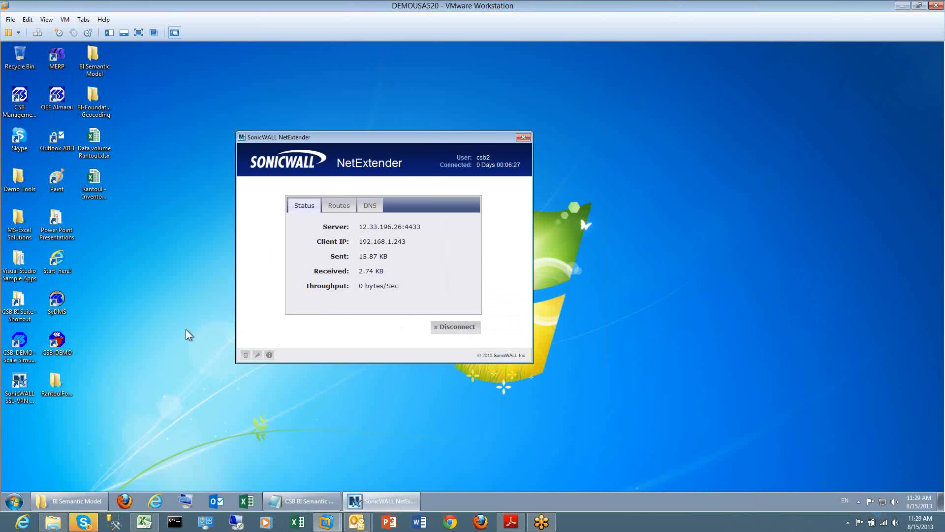
# - Launch Excel in the virtual machine, create a blank workbook, and select cell A4
pyautogui.click(246, 502)
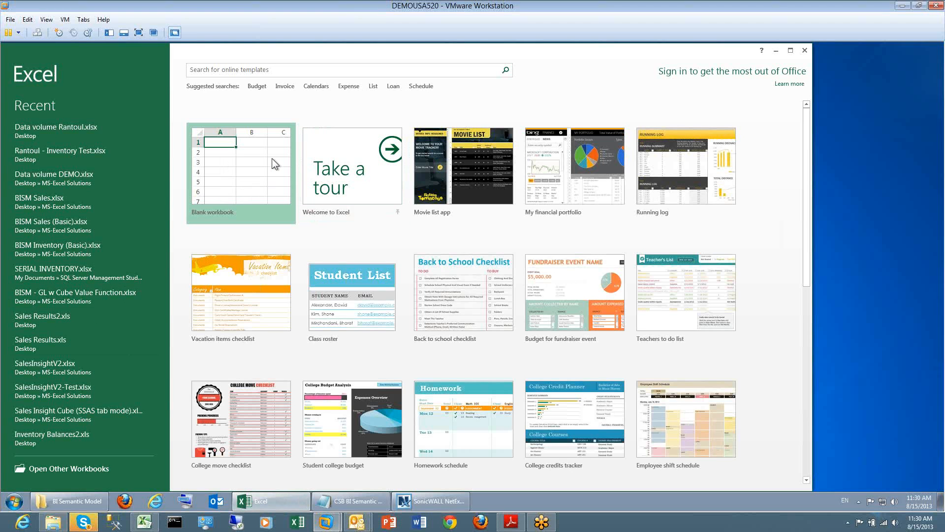
pyautogui.click(228, 169)
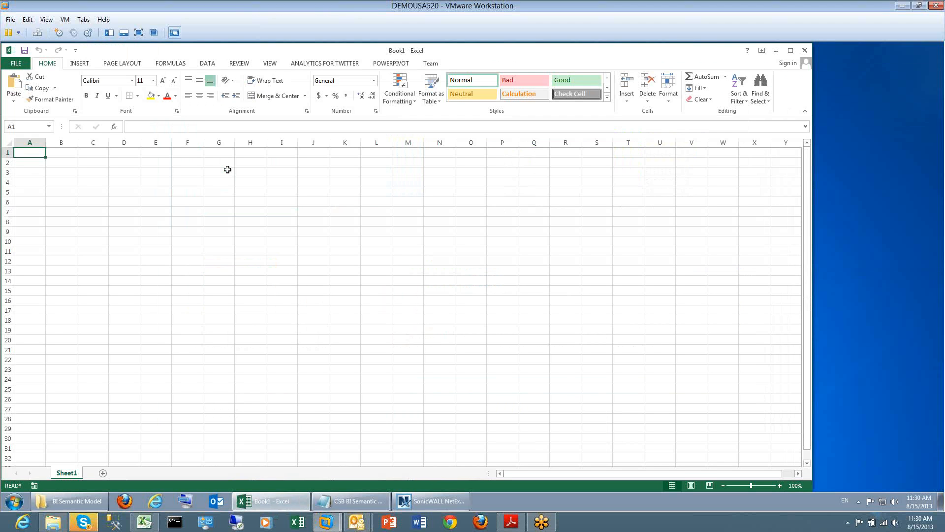
pyautogui.click(211, 191)
pyautogui.click(36, 180)
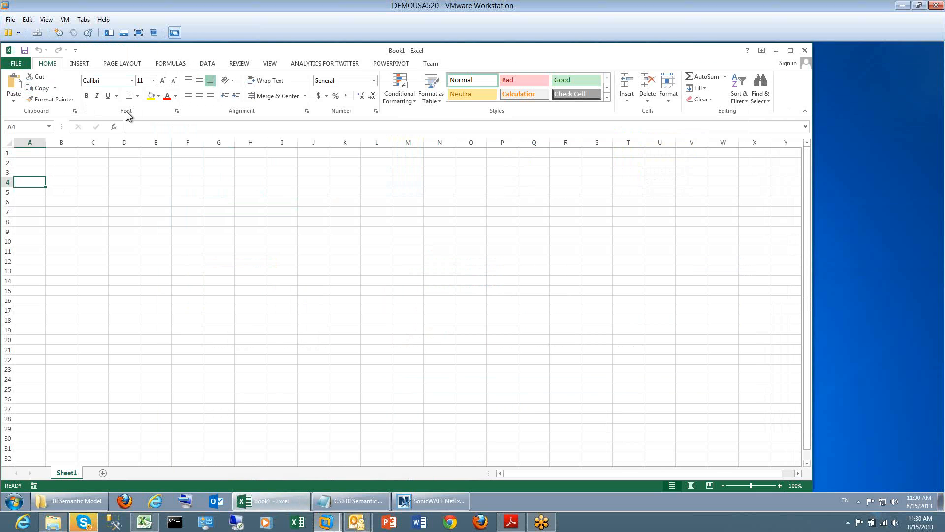
# - Start an external data import from Microsoft Query
pyautogui.click(204, 64)
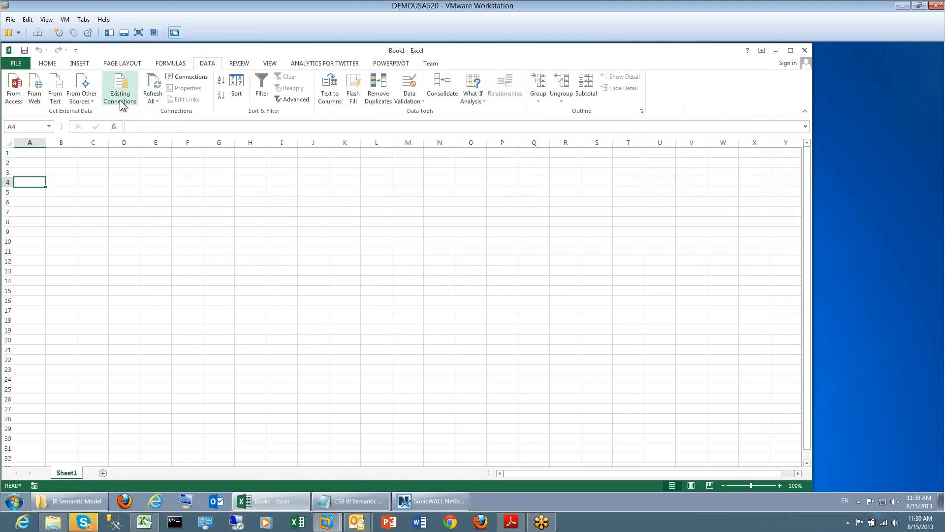
pyautogui.click(85, 101)
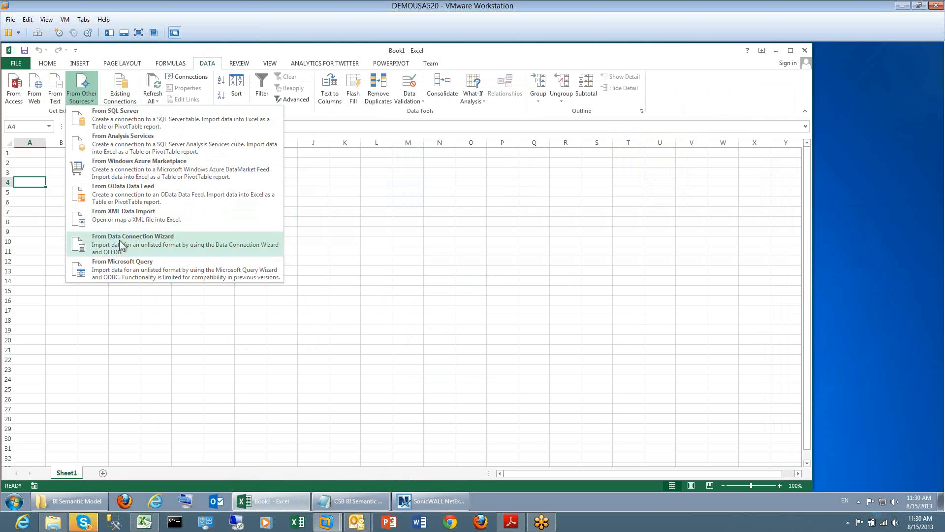
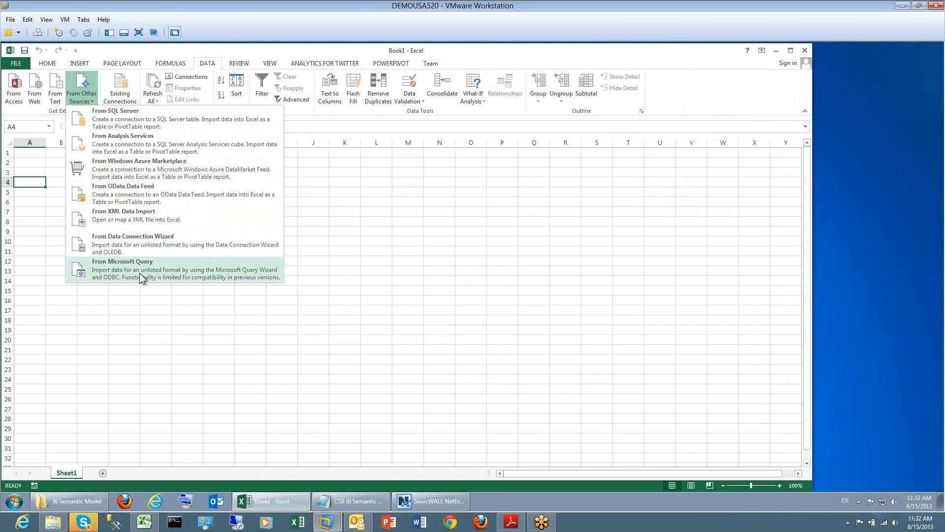
pyautogui.click(133, 273)
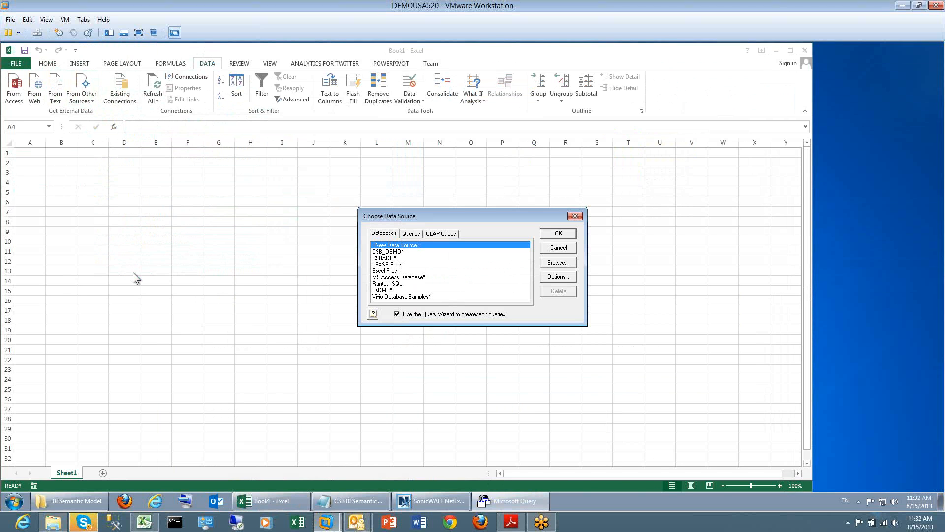
# - Delete the existing Rantoul SQL data source from the database list and confirm the deletion
pyautogui.click(393, 283)
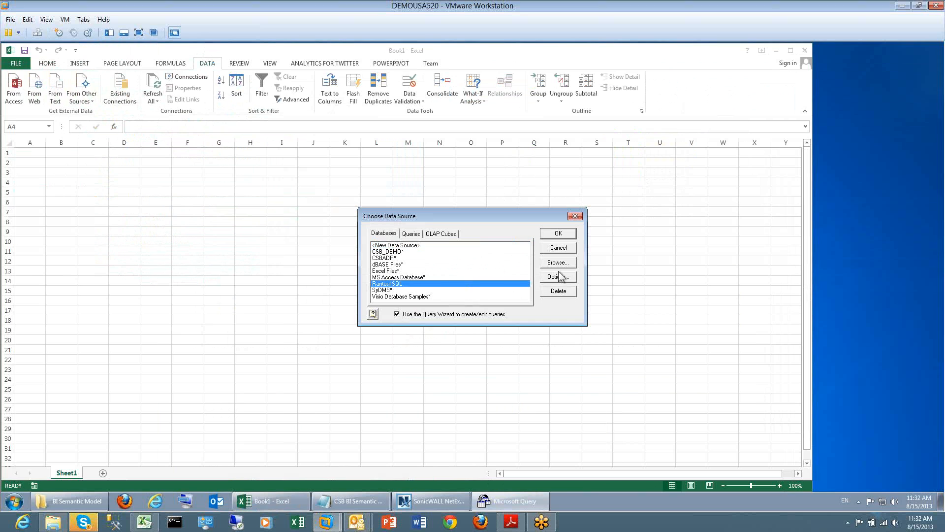
pyautogui.click(560, 291)
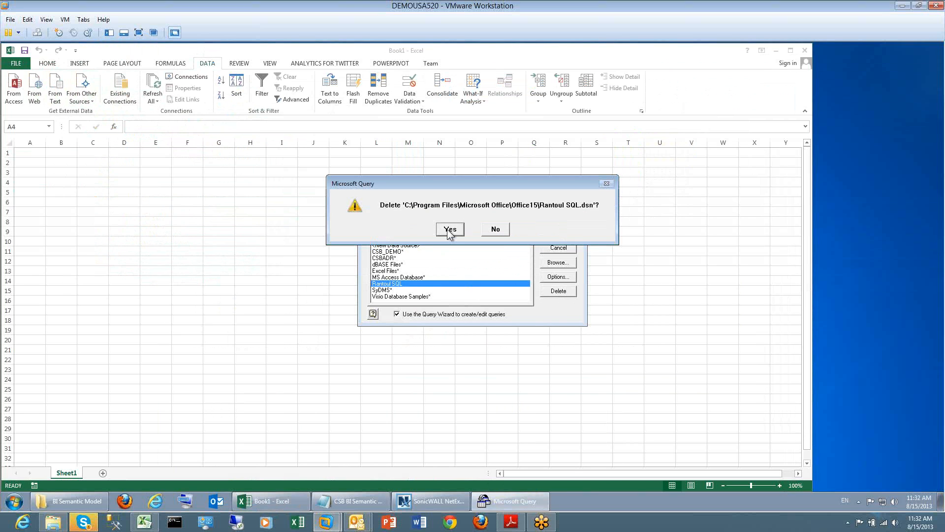
pyautogui.click(450, 229)
pyautogui.click(382, 265)
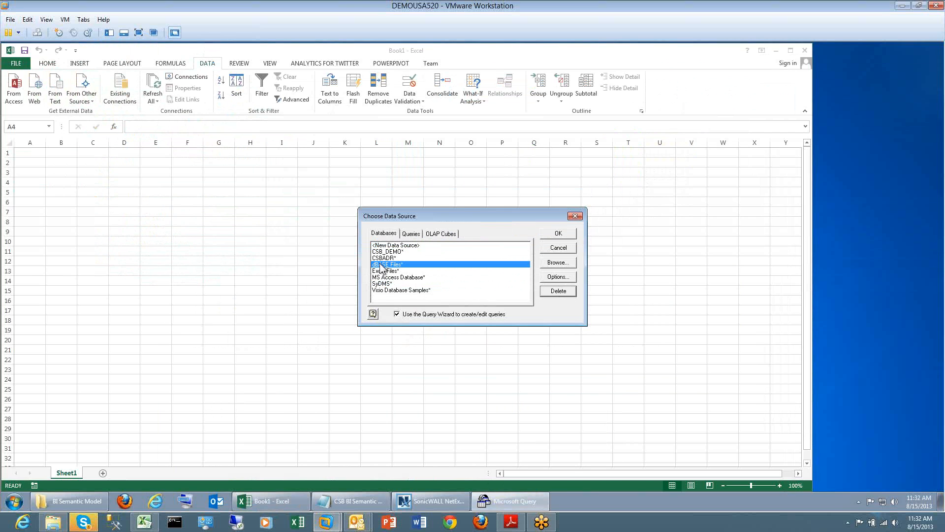
# - Move the Choose Data Source dialog aside and highlight Excel Files in the database list
pyautogui.moveTo(457, 215); pyautogui.dragTo(380, 192)
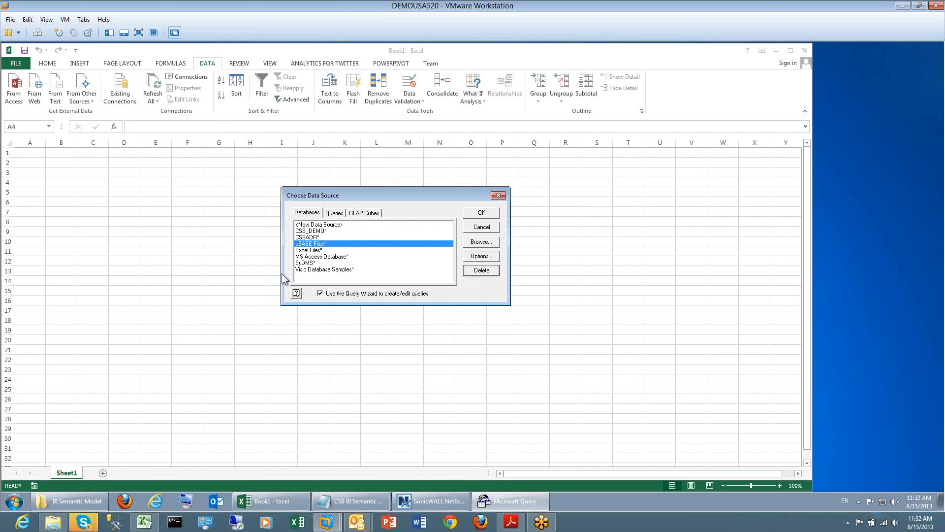
pyautogui.moveTo(309, 234)
pyautogui.mouseDown()
pyautogui.moveTo(320, 269)
pyautogui.moveTo(315, 232)
pyautogui.moveTo(320, 241)
pyautogui.moveTo(321, 273)
pyautogui.moveTo(319, 249)
pyautogui.mouseUp()
pyautogui.click(315, 231)
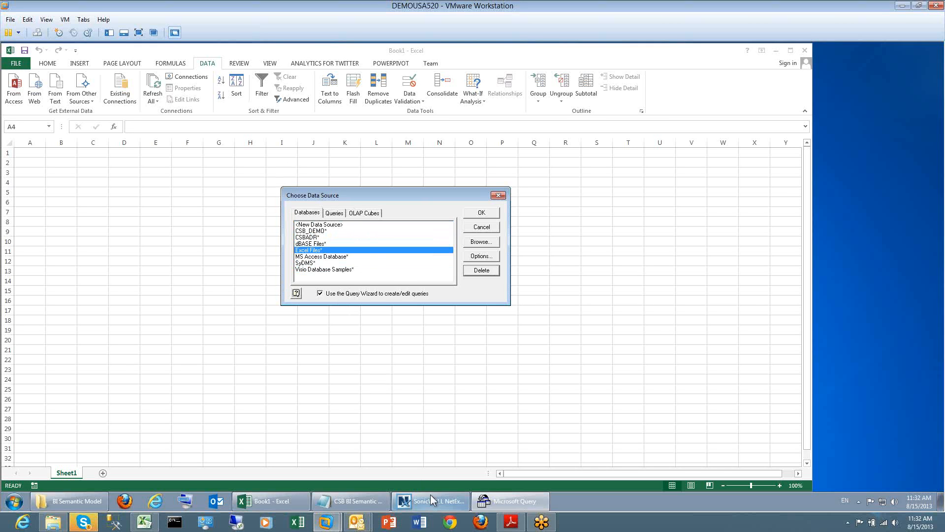
# - Create a new data source named RANTOULSQL that uses the SQL Server Native Client 10.0 driver
pyautogui.moveTo(430, 499)
pyautogui.click(331, 226)
pyautogui.doubleClick(330, 227)
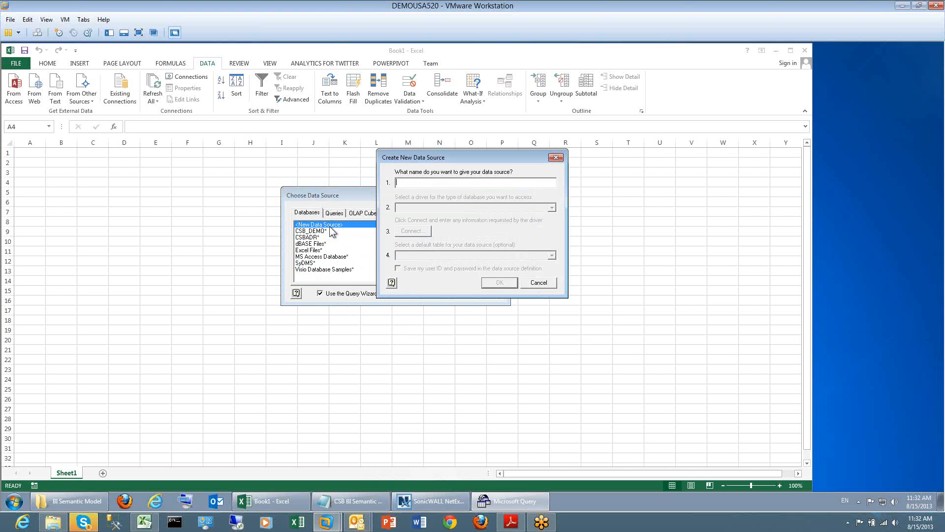
pyautogui.write('RANTOULSQL')
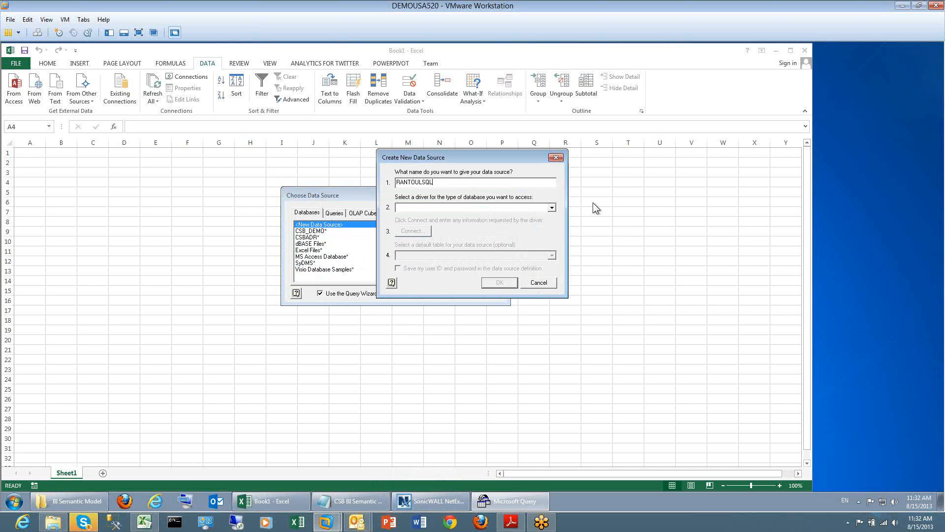
pyautogui.click(551, 209)
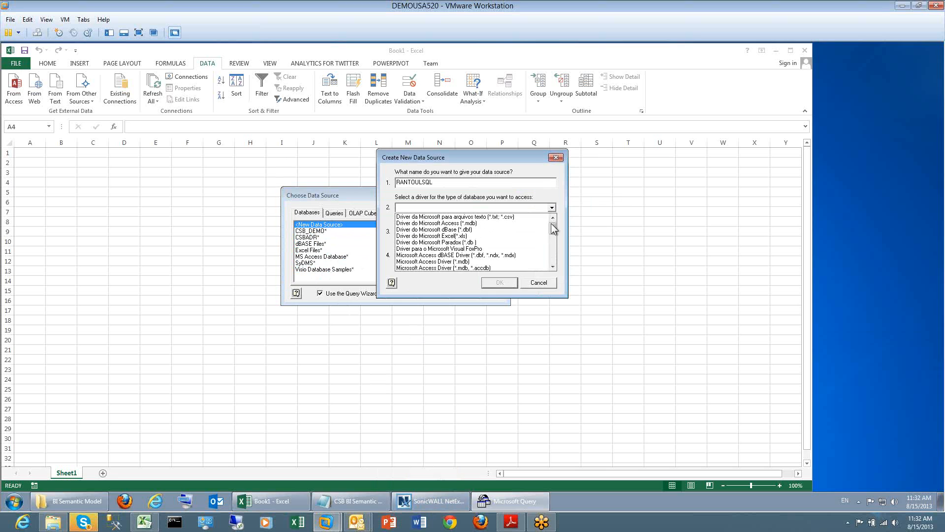
pyautogui.moveTo(553, 234); pyautogui.dragTo(553, 266)
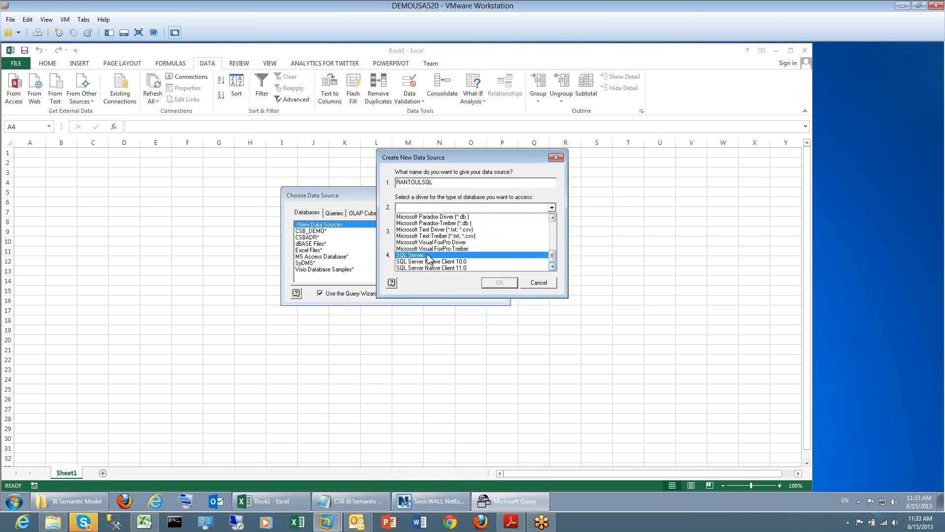
pyautogui.click(430, 261)
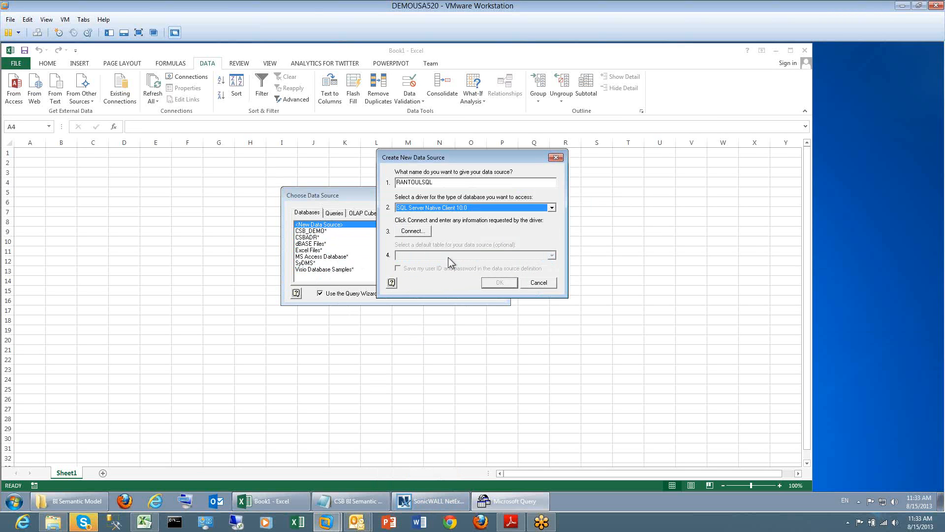
# - Connect the data source to the RANTOULSQL server with login ID csb and the account password
pyautogui.click(420, 234)
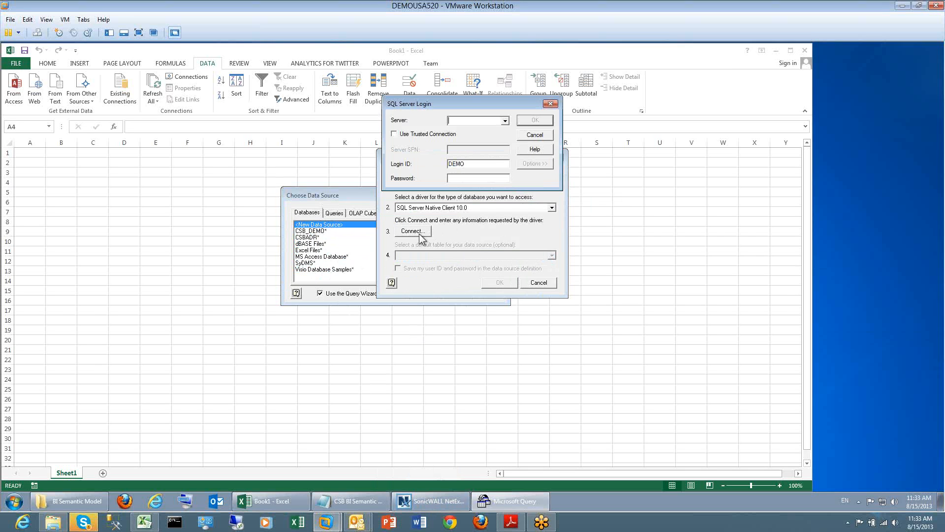
pyautogui.click(505, 121)
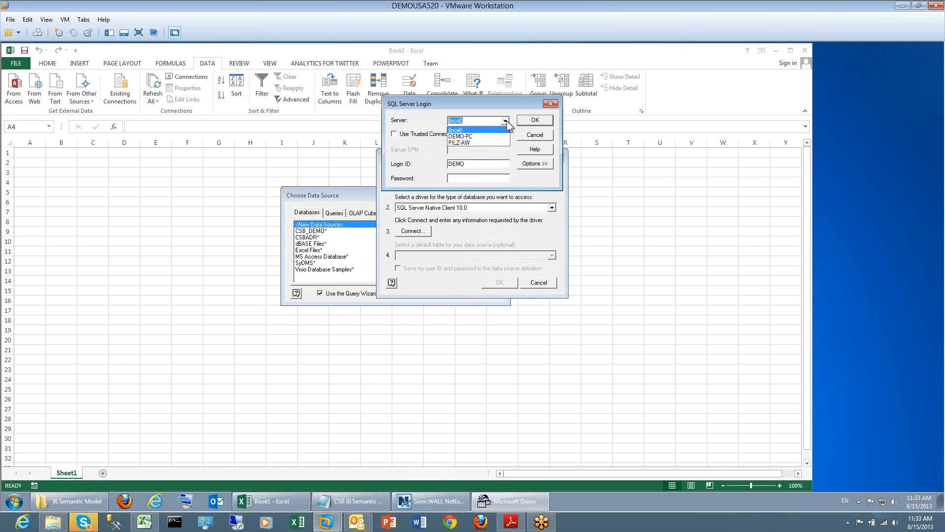
pyautogui.click(472, 121)
pyautogui.write('RANPT')
pyautogui.press('BackSpace')
pyautogui.press('BackSpace')
pyautogui.write('TOULSQL')
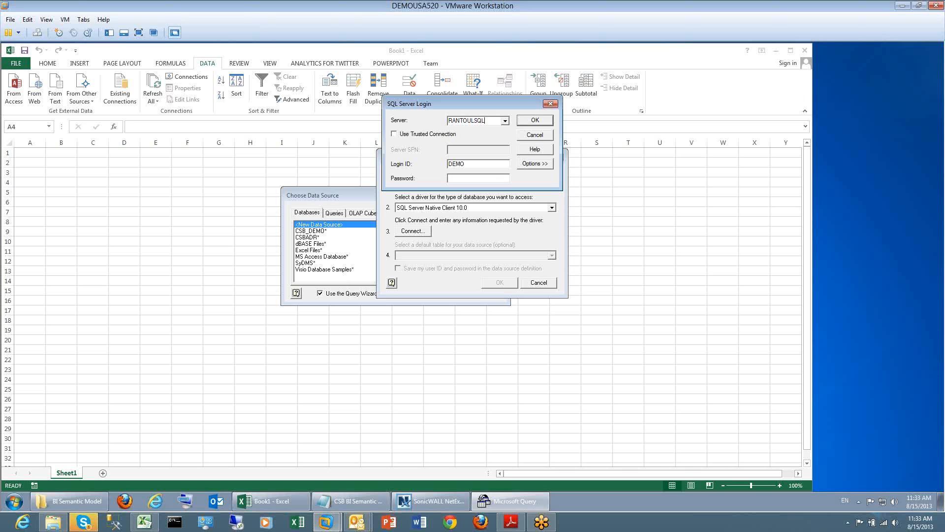
pyautogui.moveTo(466, 167); pyautogui.dragTo(431, 165)
pyautogui.press('BackSpace')
pyautogui.write('csb')
pyautogui.click(540, 120)
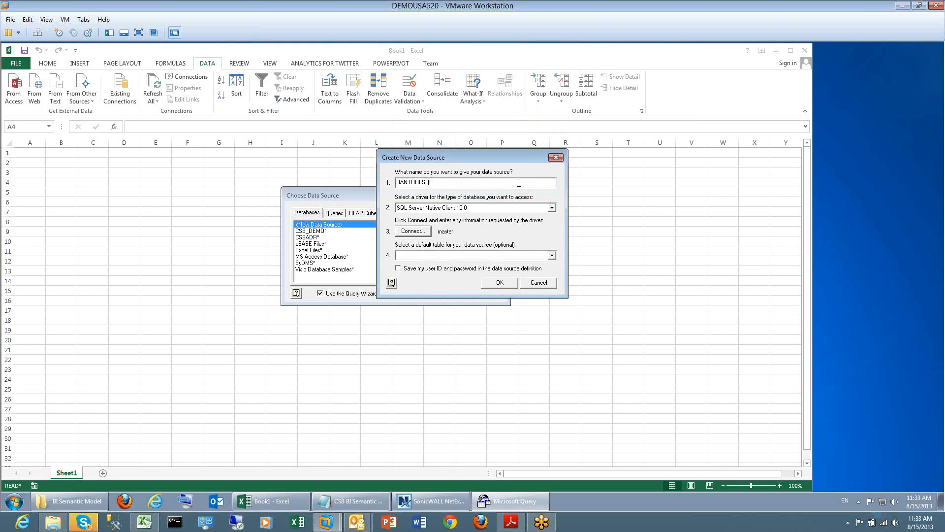
# - Reopen the SQL Server connection settings, expand the options, and set the database to csbdb
pyautogui.click(551, 256)
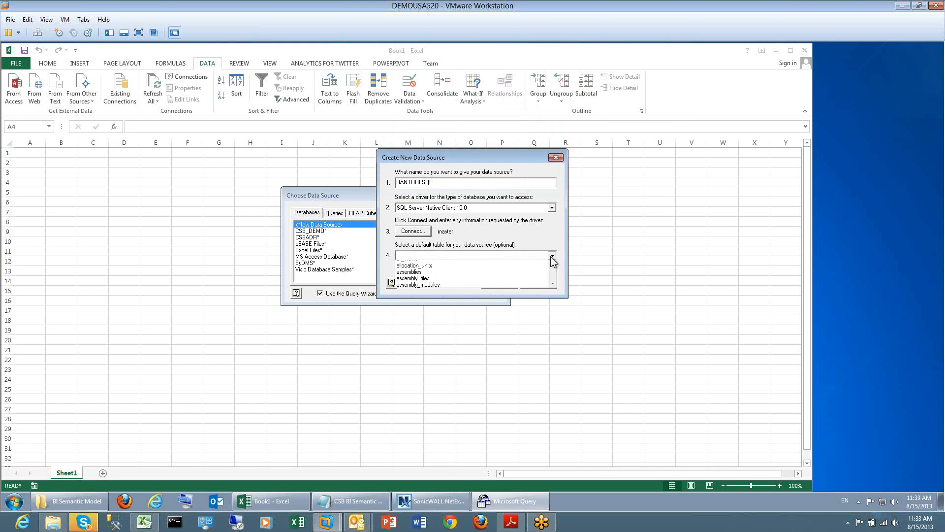
pyautogui.click(506, 242)
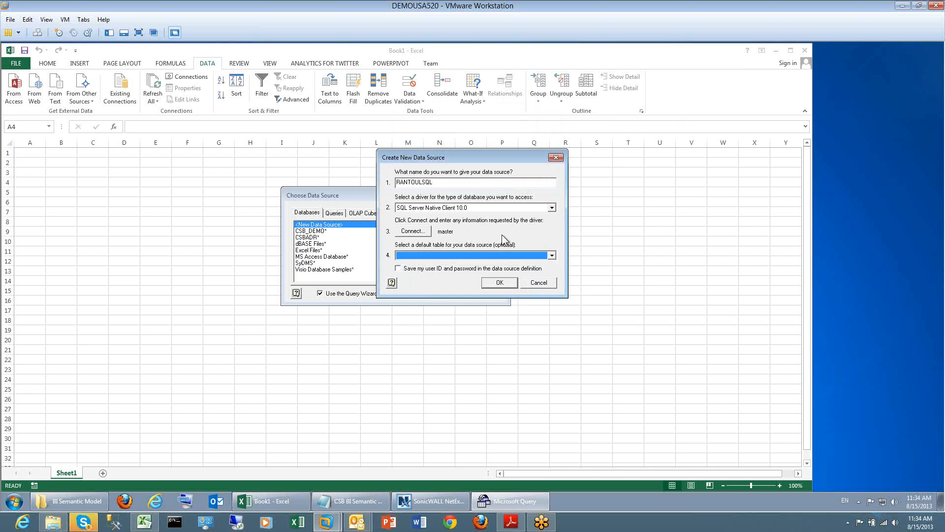
pyautogui.click(424, 235)
pyautogui.click(544, 166)
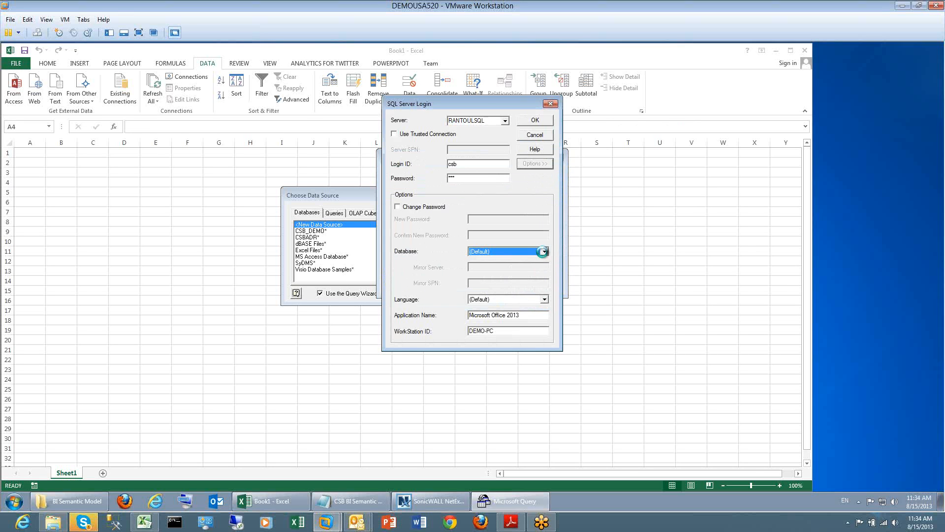
pyautogui.click(545, 252)
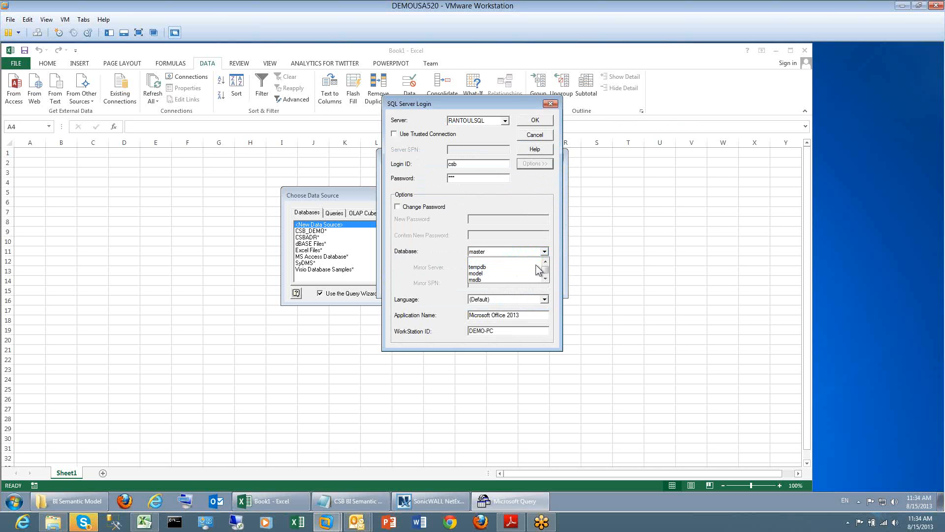
pyautogui.moveTo(545, 271); pyautogui.dragTo(546, 272)
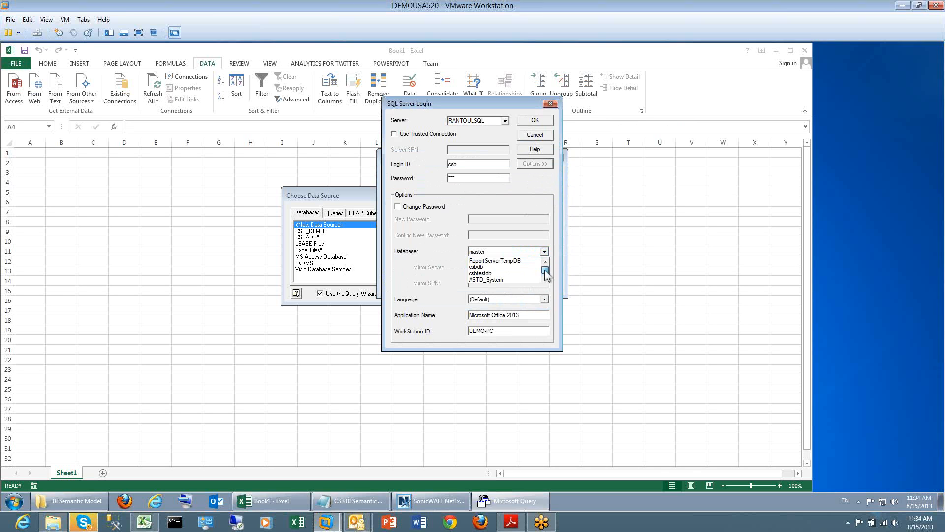
pyautogui.click(487, 267)
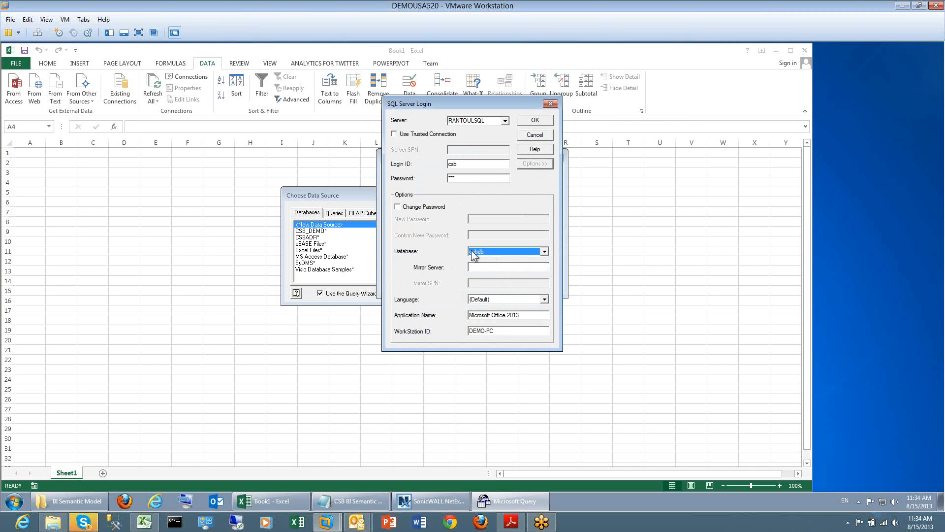
pyautogui.click(528, 121)
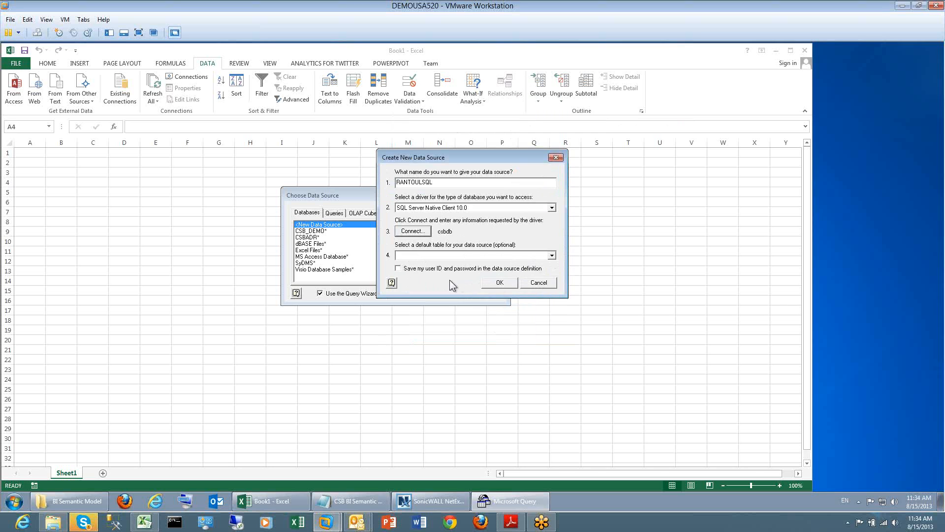
# - Save the RANTOULSQL data source without a default table and open it in the Query Wizard, moving the wizard aside
pyautogui.click(507, 283)
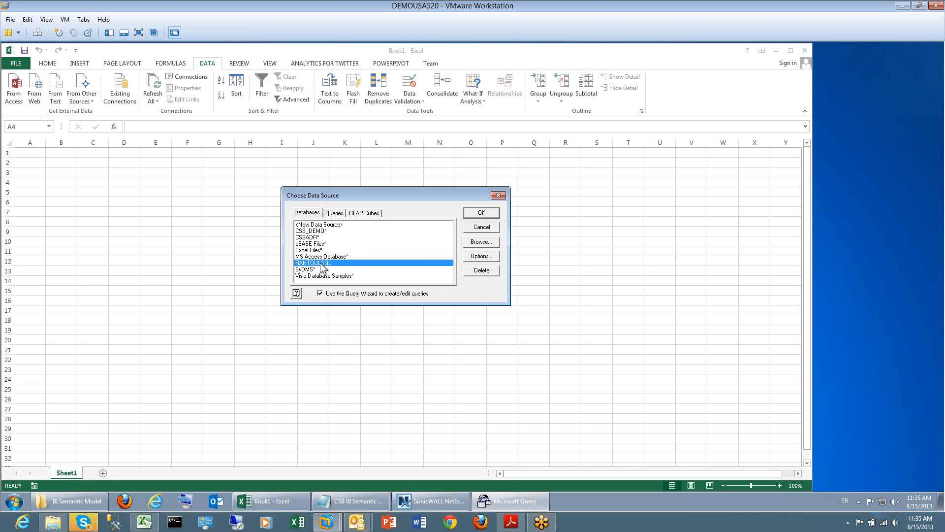
pyautogui.click(475, 213)
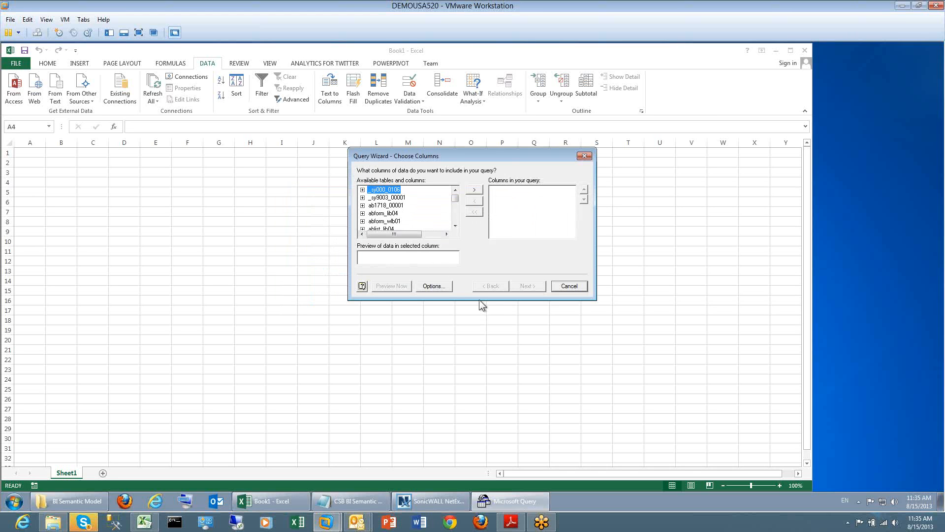
pyautogui.moveTo(447, 158); pyautogui.dragTo(383, 159)
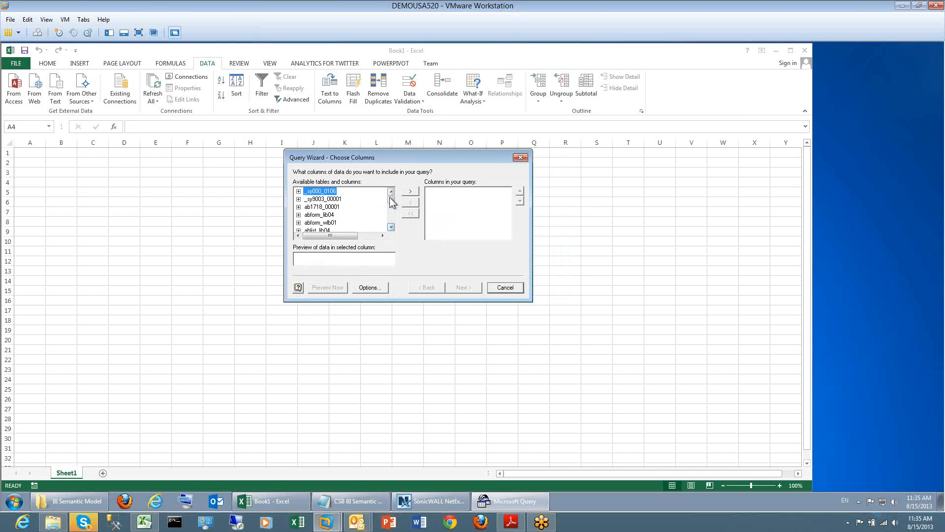
# - Look through the available tables for the Dim and Fact views of the semantic model
pyautogui.moveTo(391, 199); pyautogui.dragTo(391, 194)
pyautogui.scroll(-15, 364, 210)
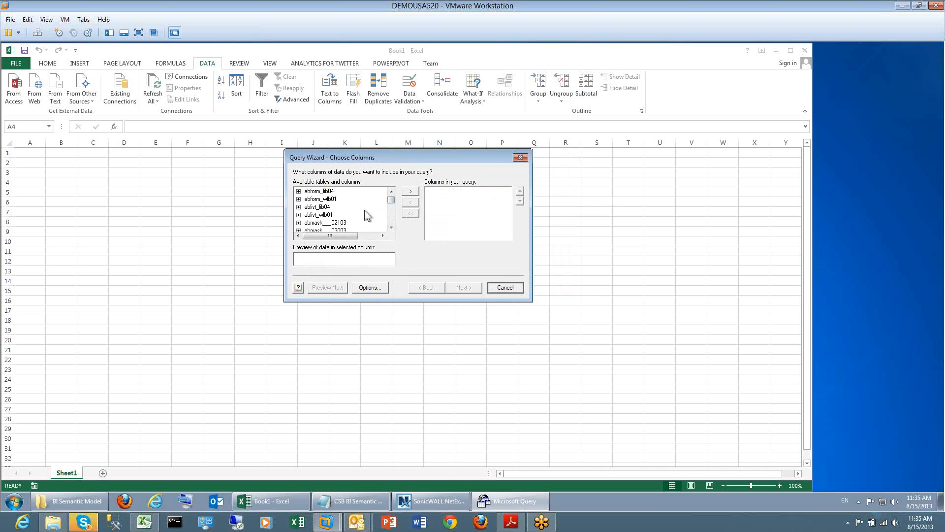
pyautogui.scroll(-10, 372, 212)
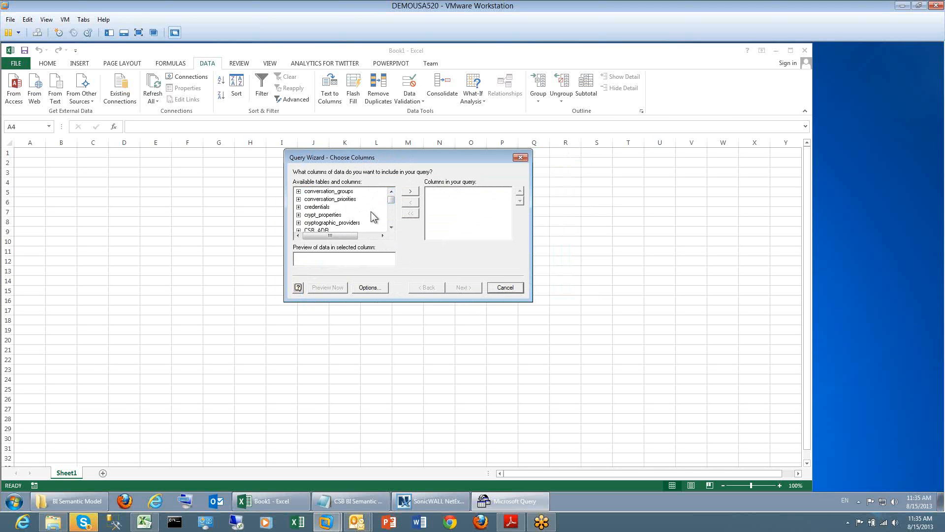
pyautogui.scroll(-5, 371, 212)
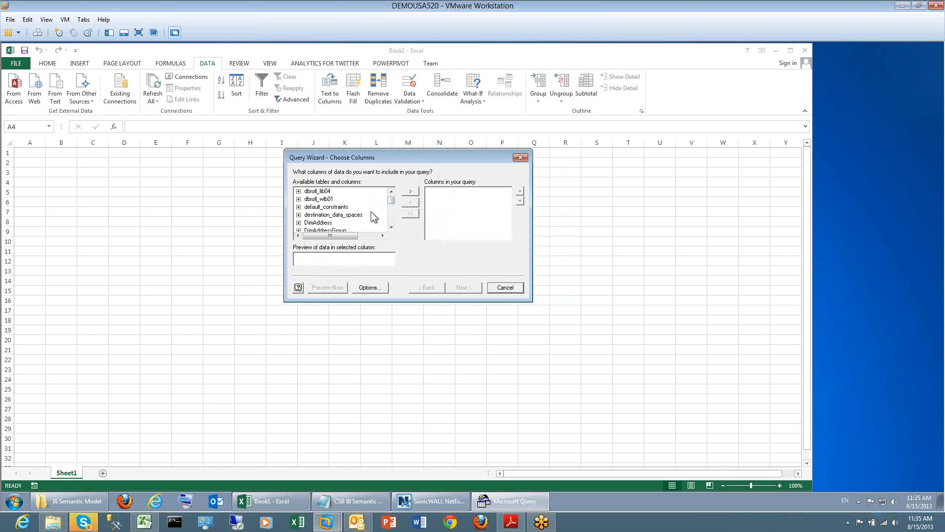
pyautogui.scroll(1, 363, 199)
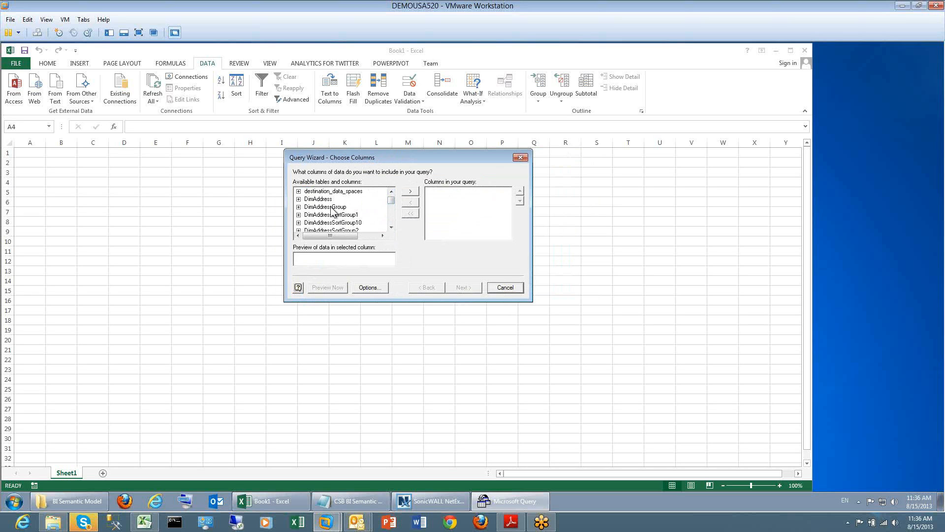
pyautogui.click(391, 227)
pyautogui.scroll(-4, 391, 227)
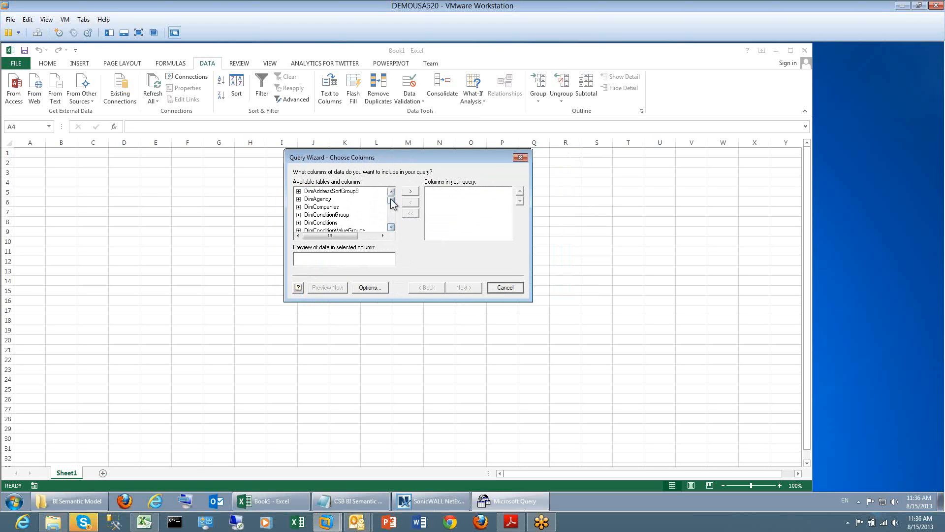
pyautogui.moveTo(391, 200); pyautogui.dragTo(392, 201)
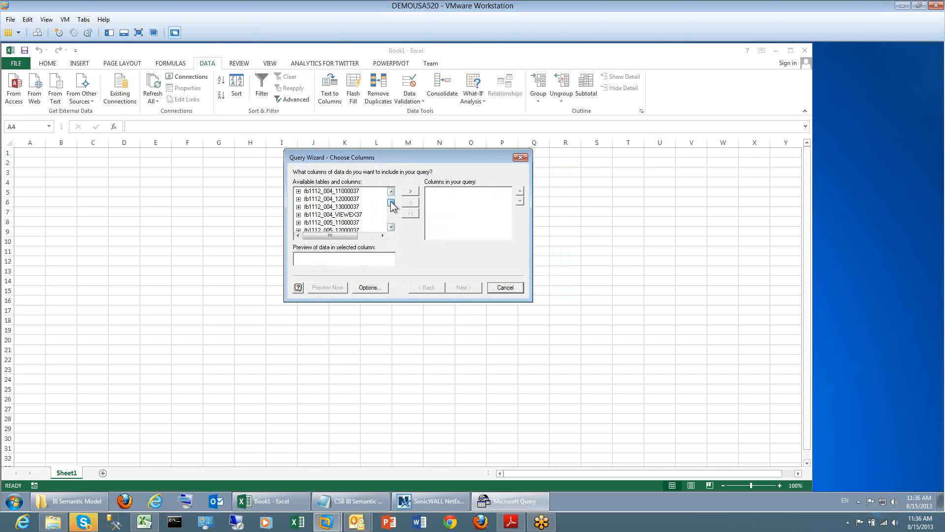
pyautogui.moveTo(390, 203); pyautogui.dragTo(389, 202)
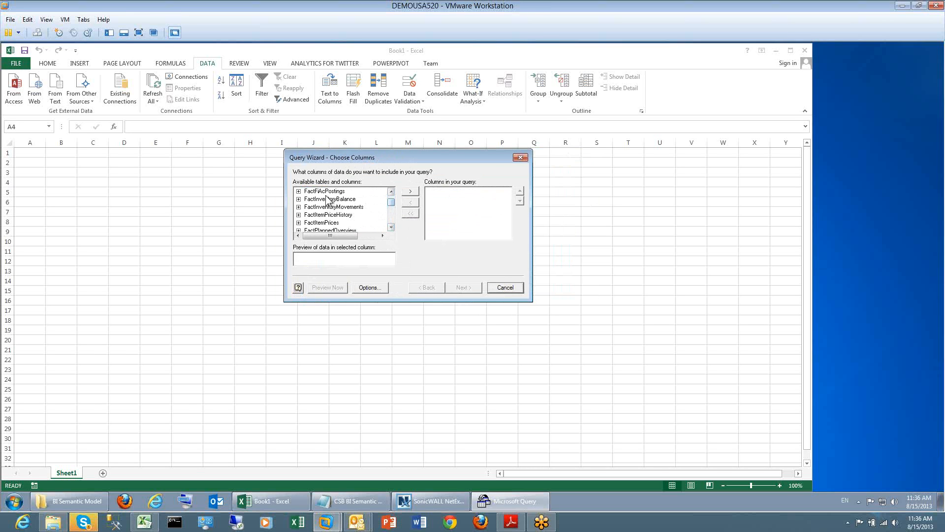
pyautogui.click(323, 199)
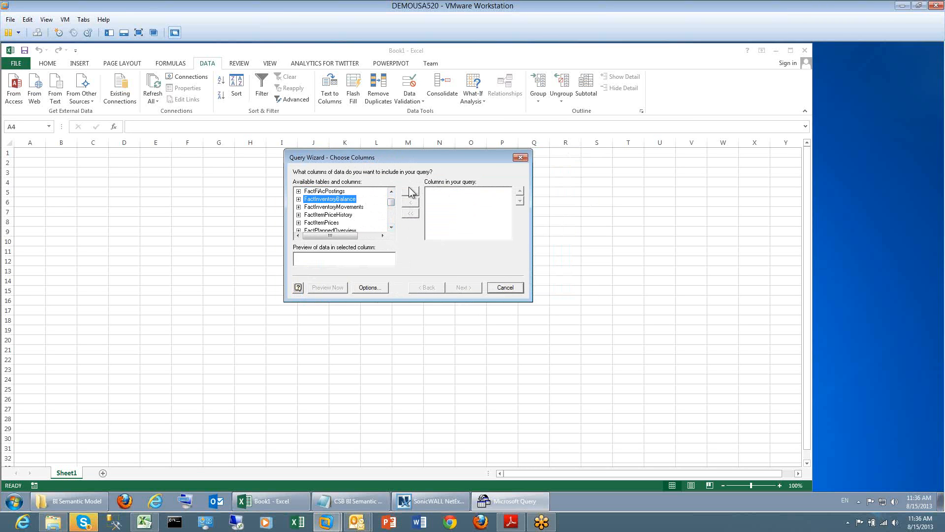
pyautogui.click(409, 188)
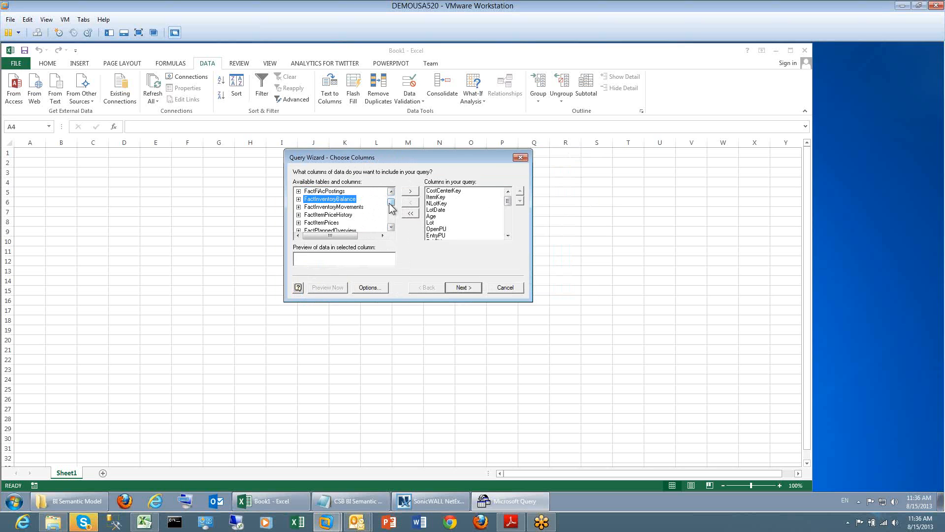
pyautogui.click(417, 212)
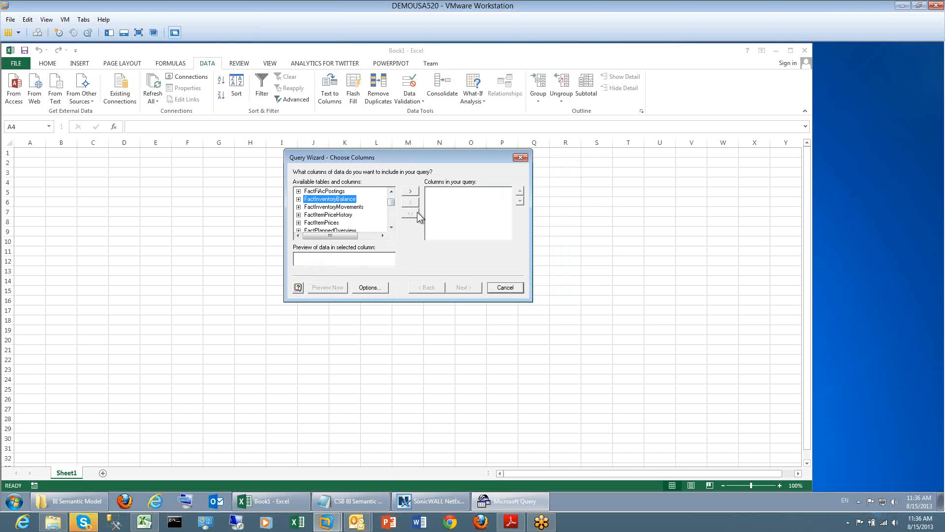
# - Expand FactInventoryBalance and add its CostCenterKey and ItemKey columns to the query
pyautogui.click(298, 198)
pyautogui.click(322, 199)
pyautogui.click(411, 191)
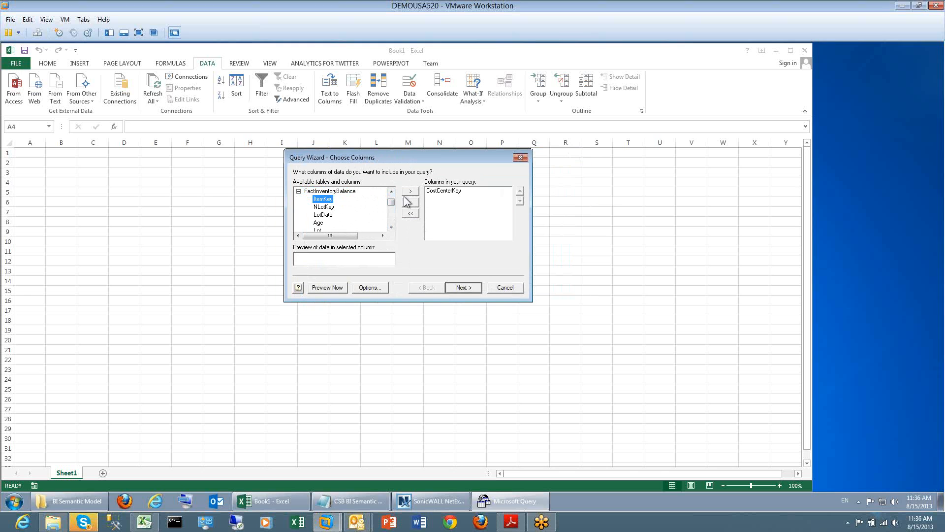
pyautogui.click(411, 191)
# - Look through the available tables and columns for the DimItem view
pyautogui.moveTo(390, 202); pyautogui.dragTo(390, 199)
pyautogui.click(310, 206)
pyautogui.scroll(-3, 313, 211)
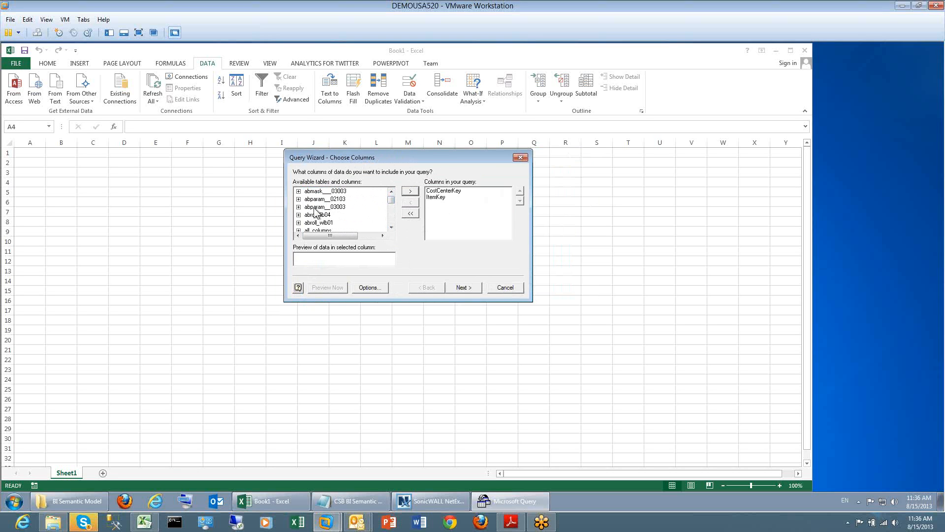
pyautogui.scroll(-2, 316, 214)
pyautogui.click(317, 215)
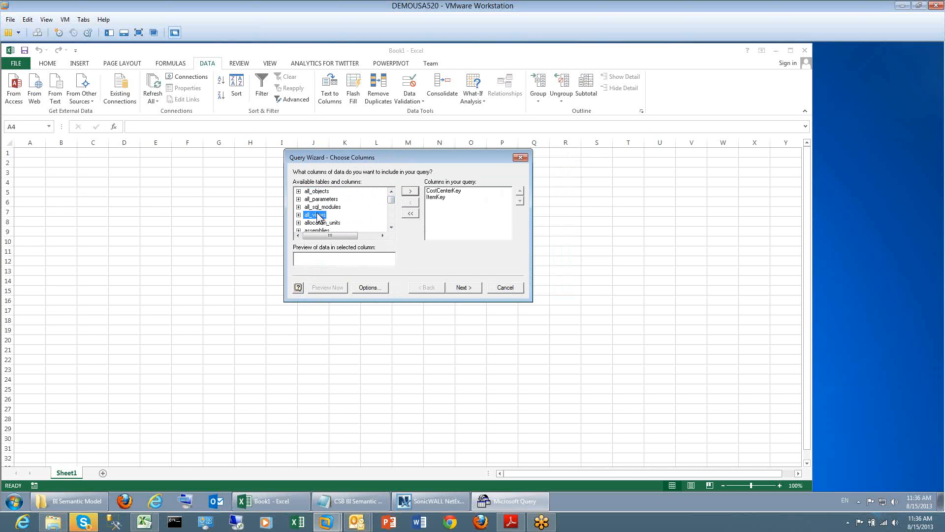
pyautogui.scroll(-5, 320, 215)
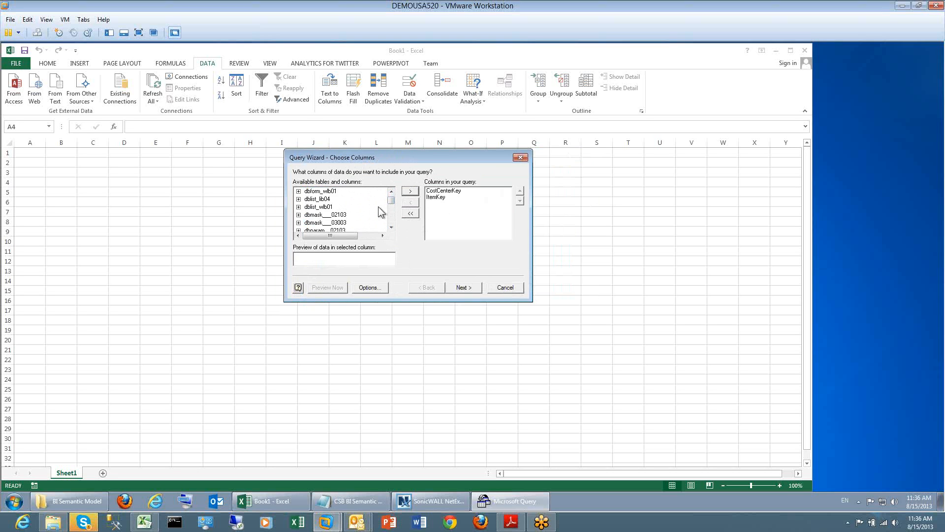
pyautogui.moveTo(393, 201); pyautogui.dragTo(389, 203)
pyautogui.scroll(-10, 362, 211)
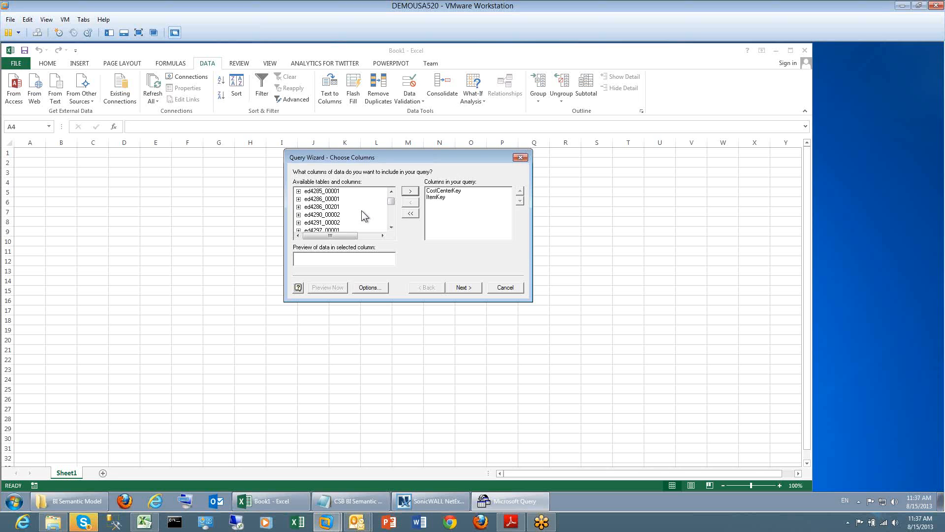
pyautogui.scroll(5, 361, 210)
pyautogui.scroll(8, 362, 211)
pyautogui.scroll(10, 361, 211)
pyautogui.scroll(15, 362, 210)
pyautogui.scroll(12, 362, 211)
# - Expand DimItem and add its ItemKey and ItemDesc columns to the query
pyautogui.click(314, 208)
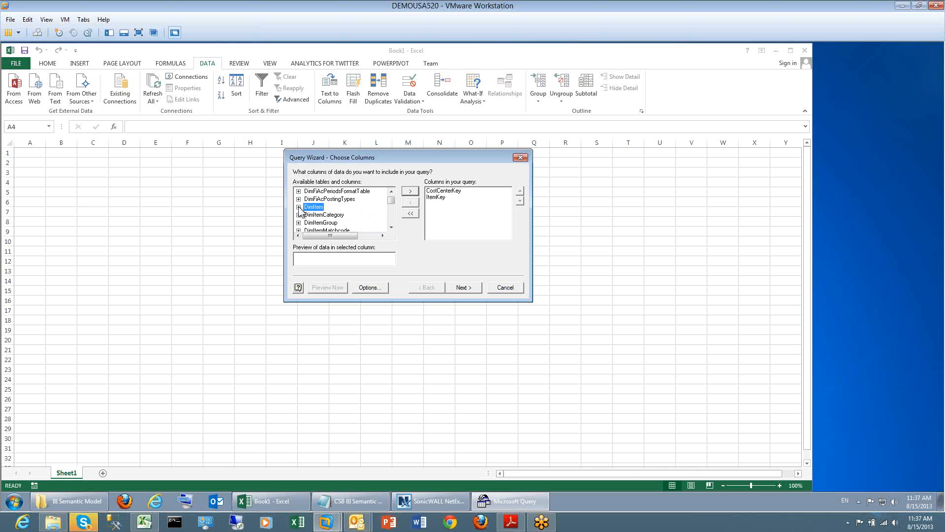
pyautogui.click(299, 206)
pyautogui.click(323, 199)
pyautogui.click(414, 193)
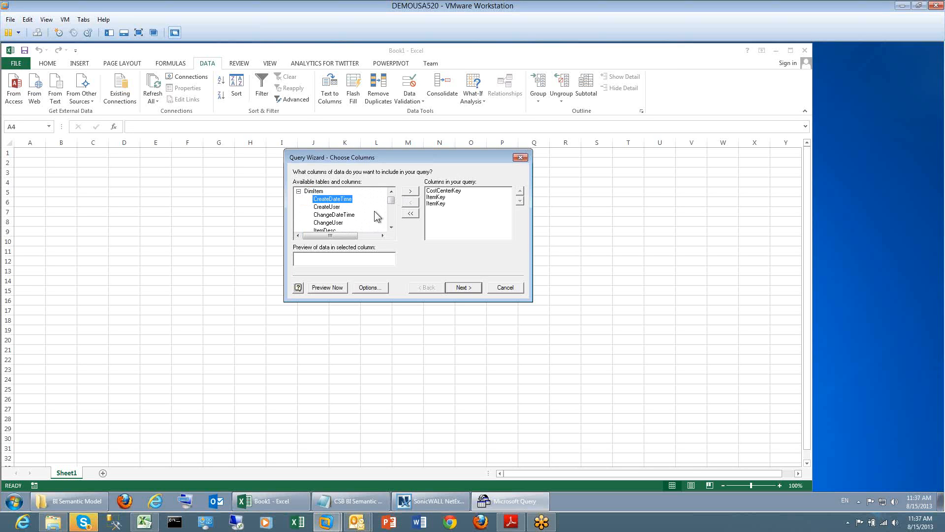
pyautogui.click(342, 224)
pyautogui.click(329, 229)
pyautogui.click(417, 193)
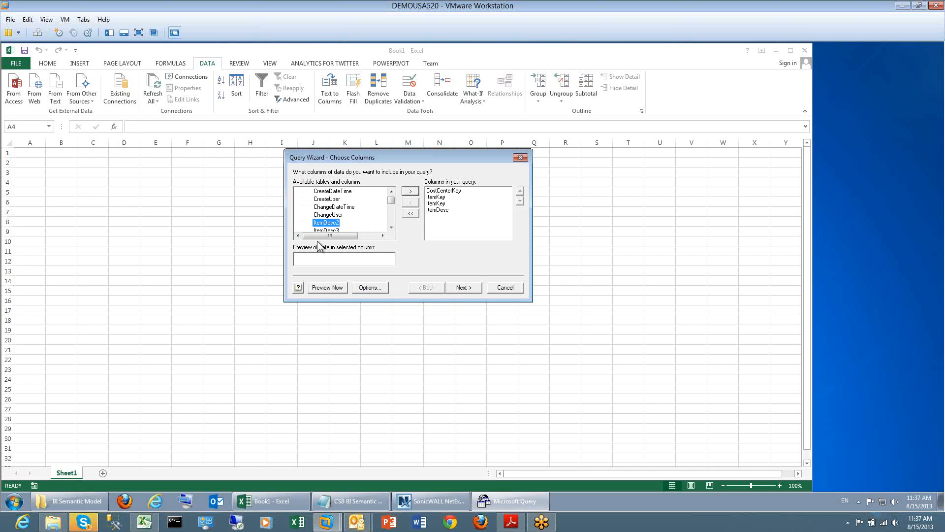
# - Collapse DimItem, expand DimCostCenter, and add its CostCenterKey and CostCenterDescription columns to the query
pyautogui.scroll(2, 343, 220)
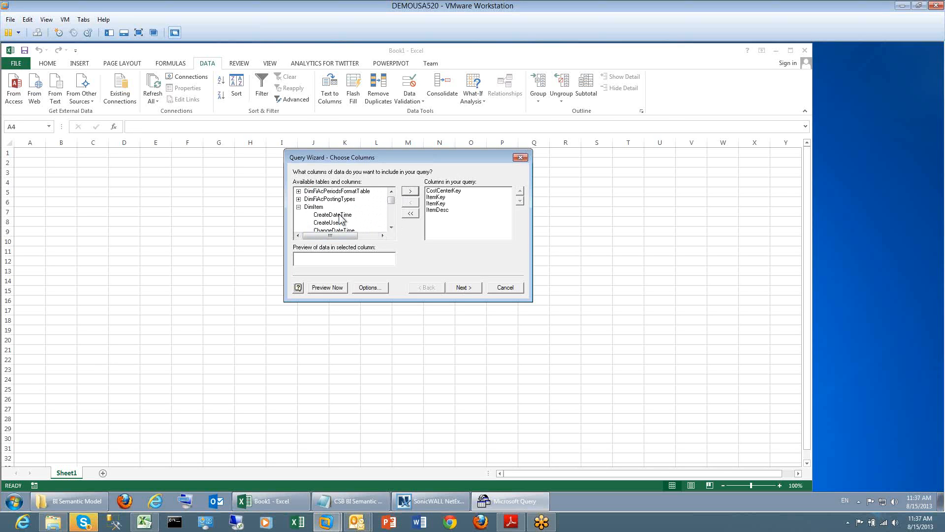
pyautogui.click(299, 207)
pyautogui.scroll(-1, 300, 212)
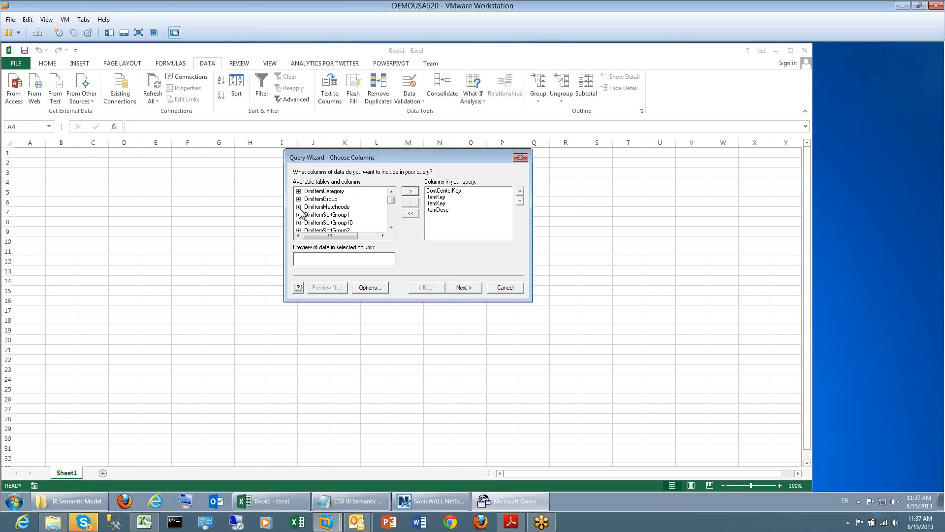
pyautogui.scroll(-1, 301, 212)
pyautogui.scroll(-1, 310, 212)
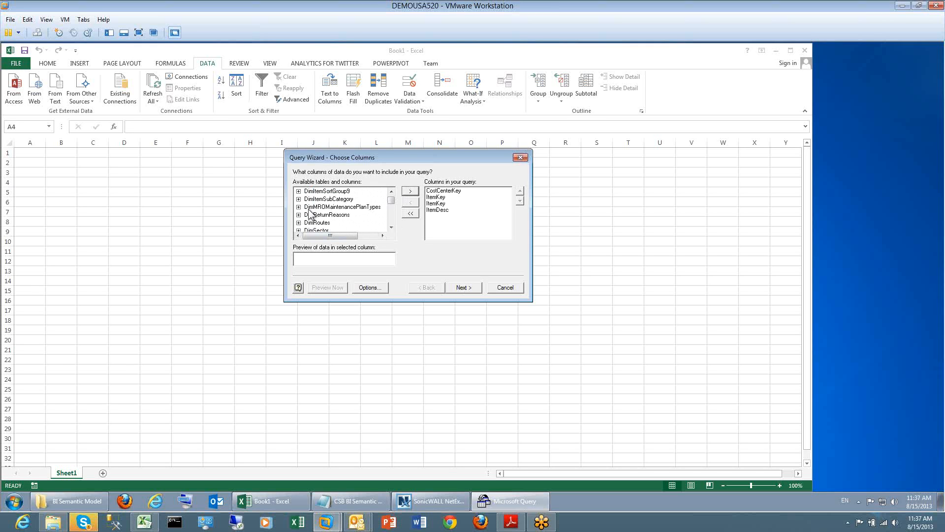
pyautogui.scroll(-1, 310, 212)
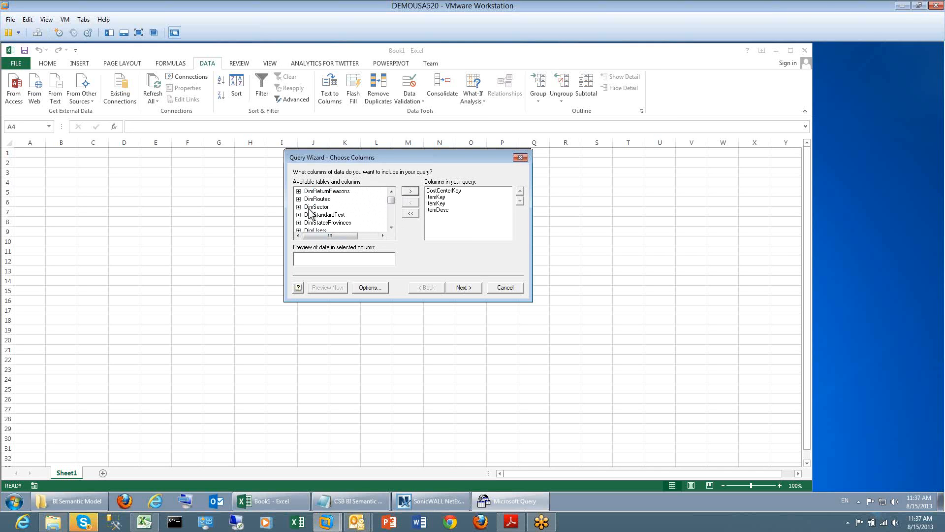
pyautogui.scroll(3, 309, 212)
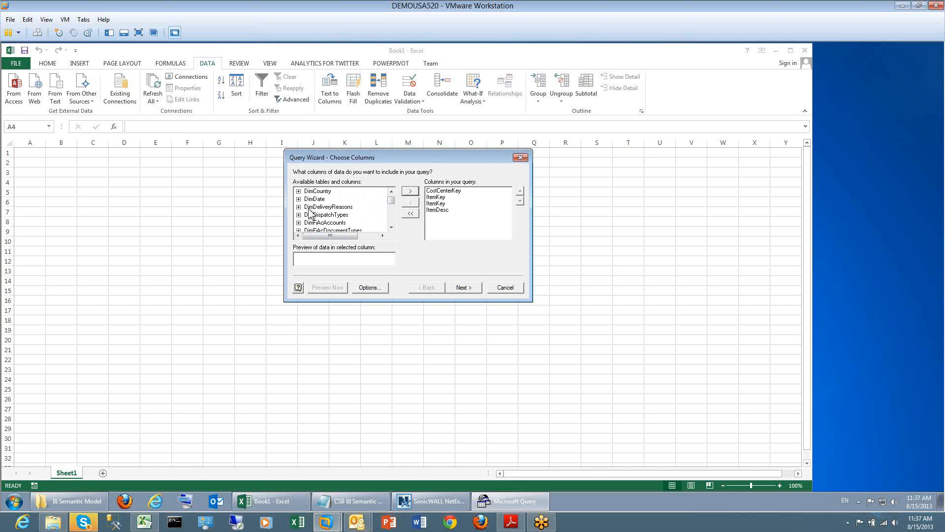
pyautogui.scroll(3, 309, 212)
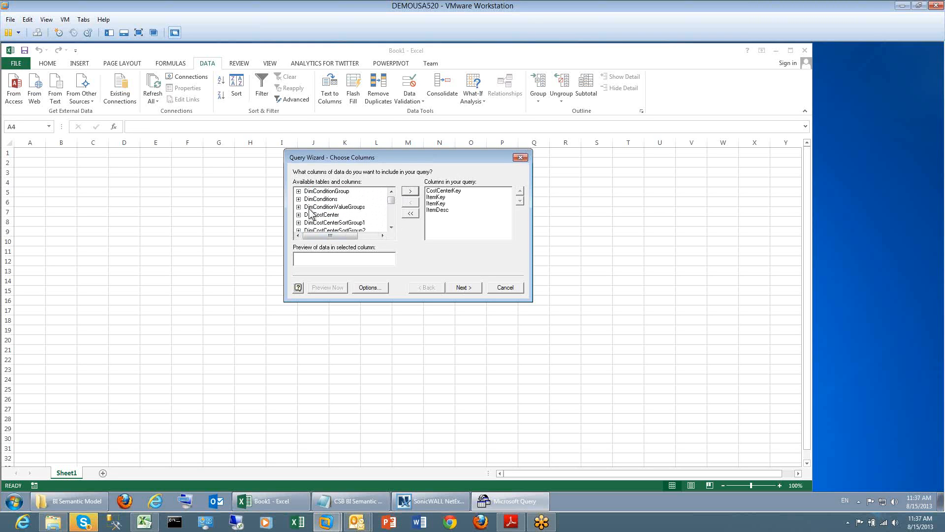
pyautogui.click(300, 215)
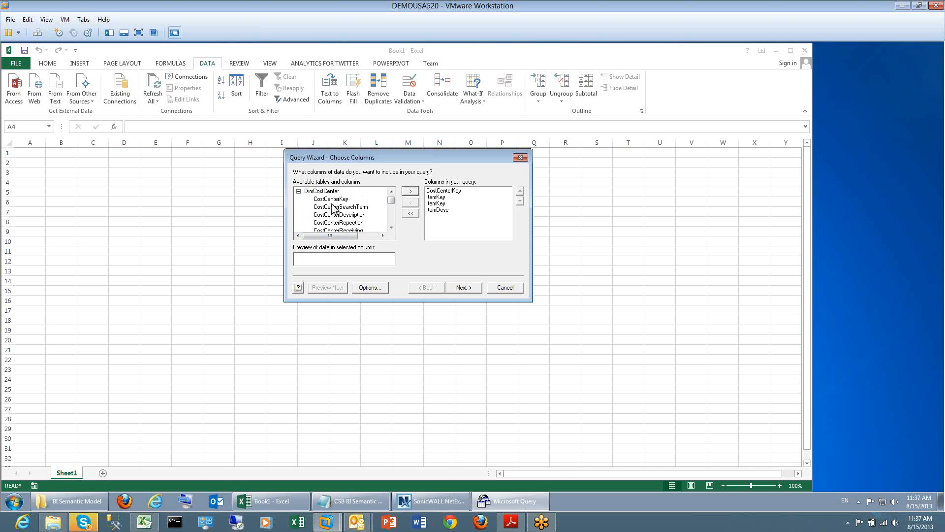
pyautogui.click(332, 200)
pyautogui.click(411, 192)
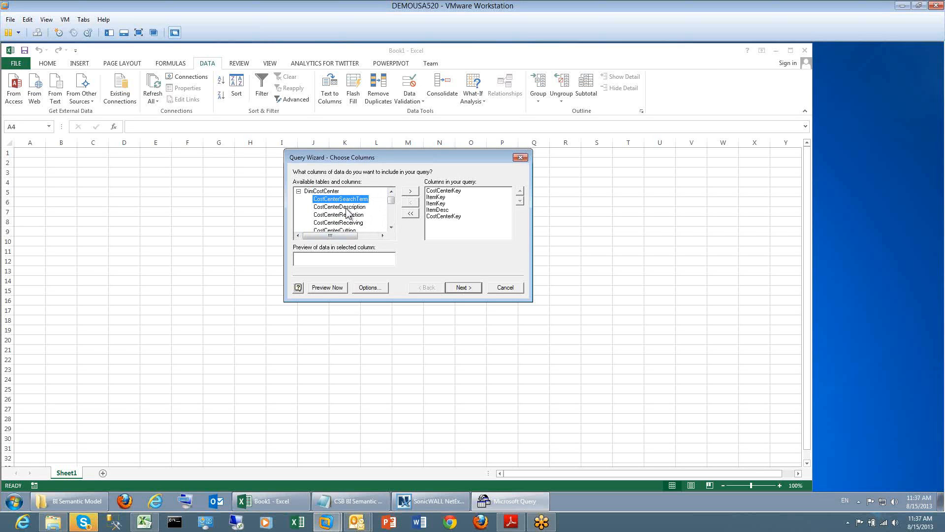
pyautogui.click(411, 193)
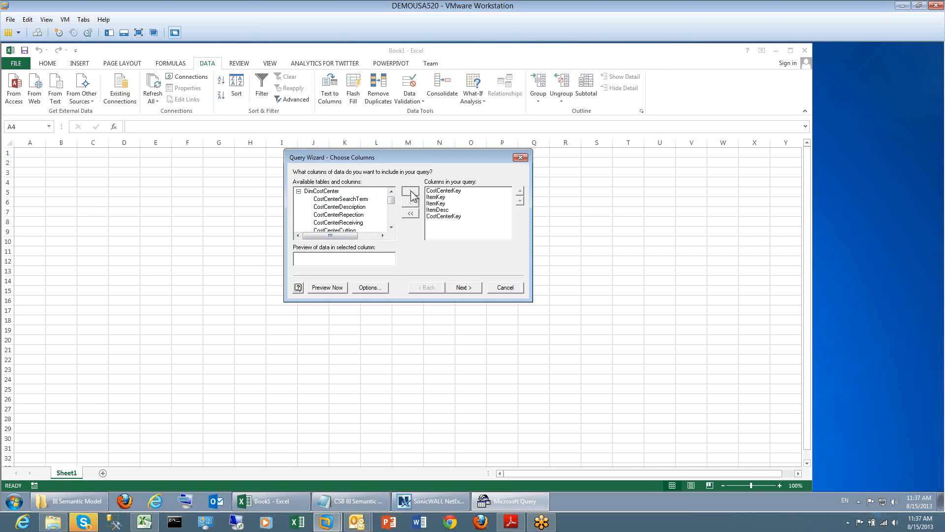
# - Continue to Microsoft Query for manual joining and arrange the tables with FactInventoryBalance between DimCostCenter and DimItem, widening DimCostCenter and FactInventoryBalance
pyautogui.click(463, 289)
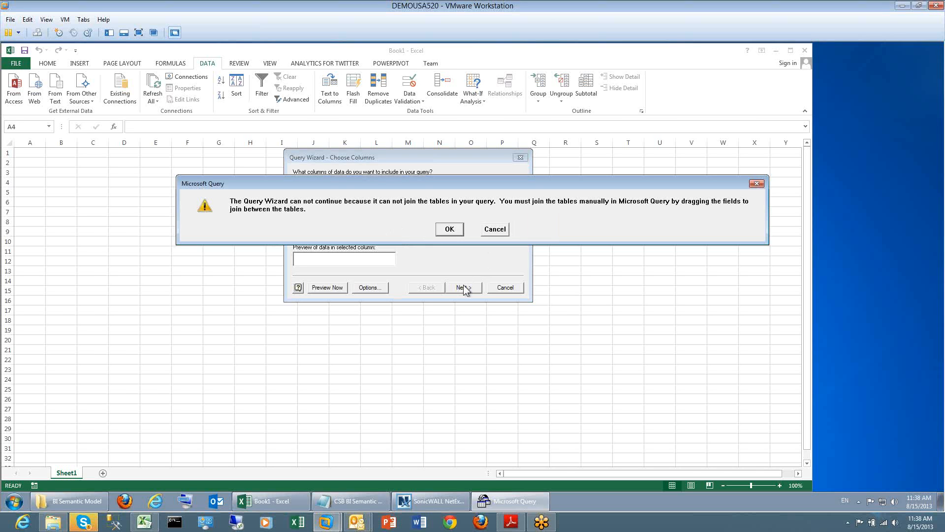
pyautogui.click(450, 230)
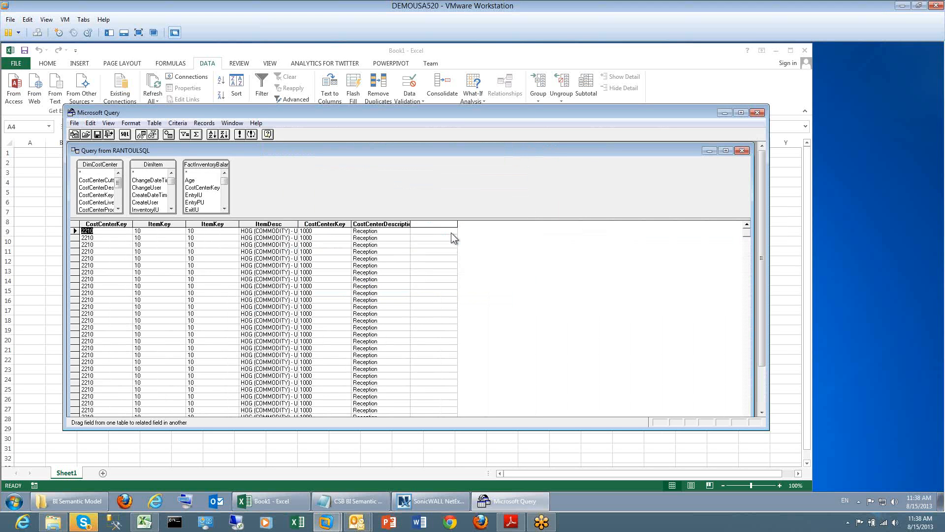
pyautogui.moveTo(200, 165); pyautogui.dragTo(294, 168)
pyautogui.moveTo(453, 218); pyautogui.dragTo(452, 255)
pyautogui.click(169, 168)
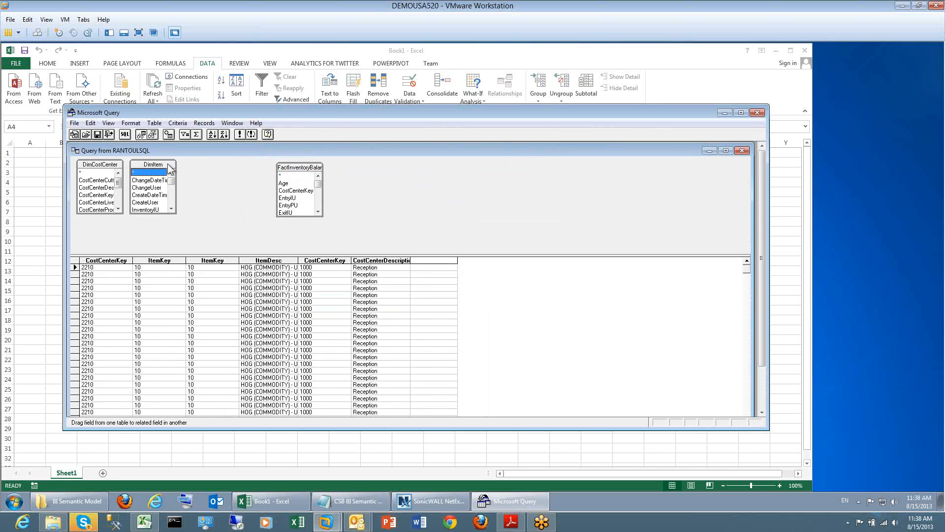
pyautogui.moveTo(169, 169); pyautogui.dragTo(433, 176)
pyautogui.moveTo(93, 168); pyautogui.dragTo(156, 175)
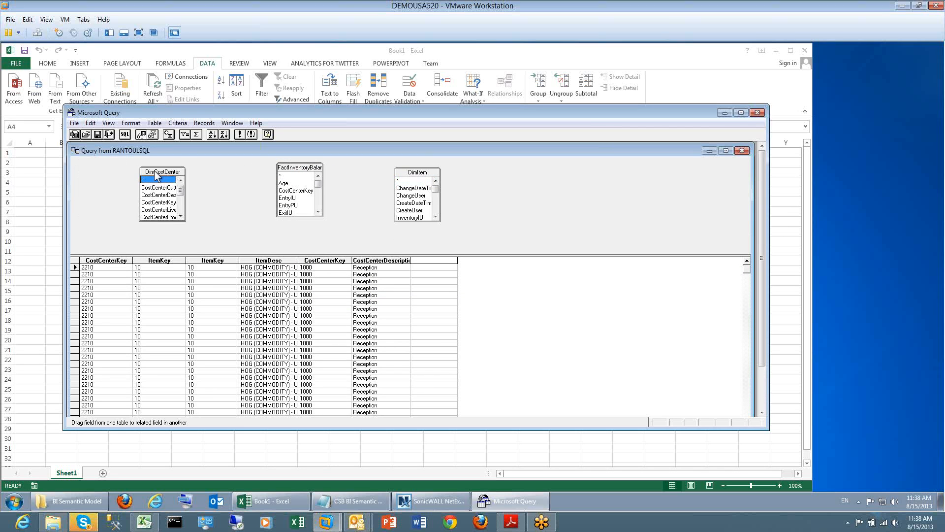
pyautogui.moveTo(323, 197); pyautogui.dragTo(362, 197)
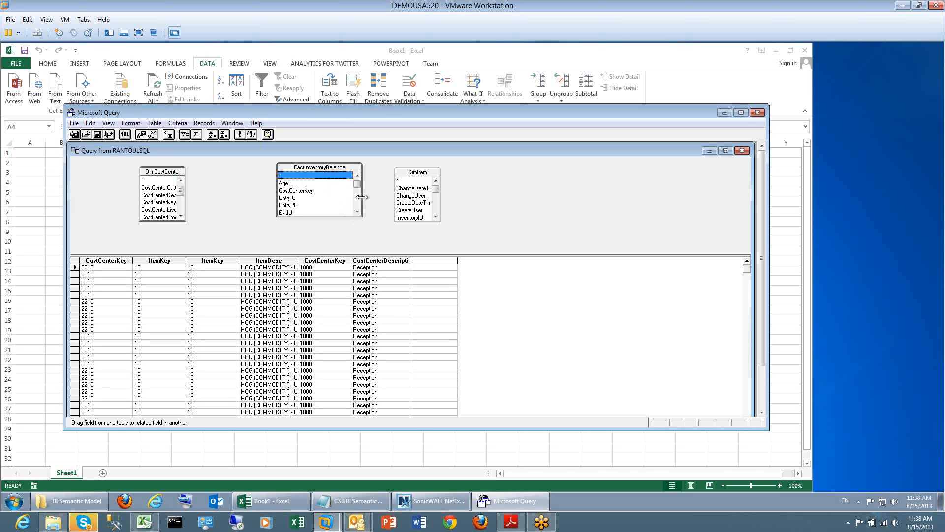
pyautogui.moveTo(186, 199); pyautogui.dragTo(253, 198)
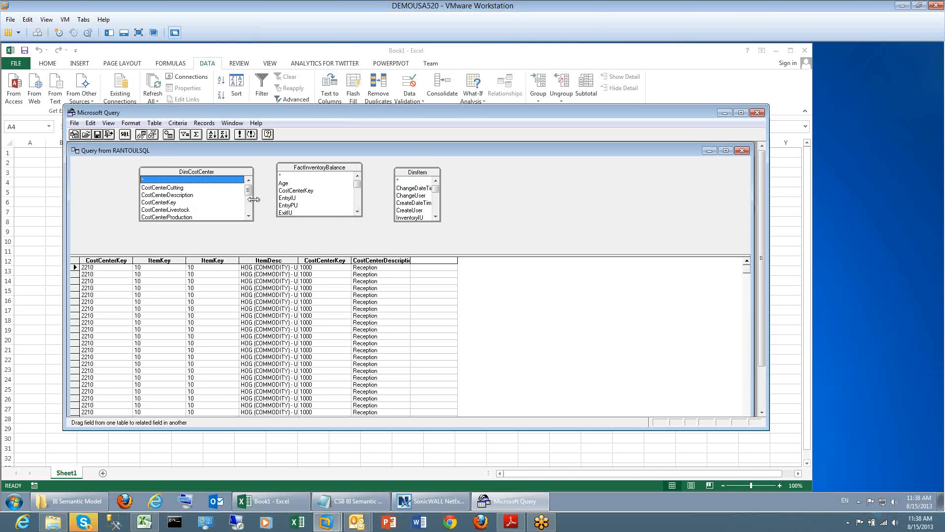
# - Join DimCostCenter to FactInventoryBalance on CostCenterKey
pyautogui.click(168, 189)
pyautogui.scroll(-5, 168, 193)
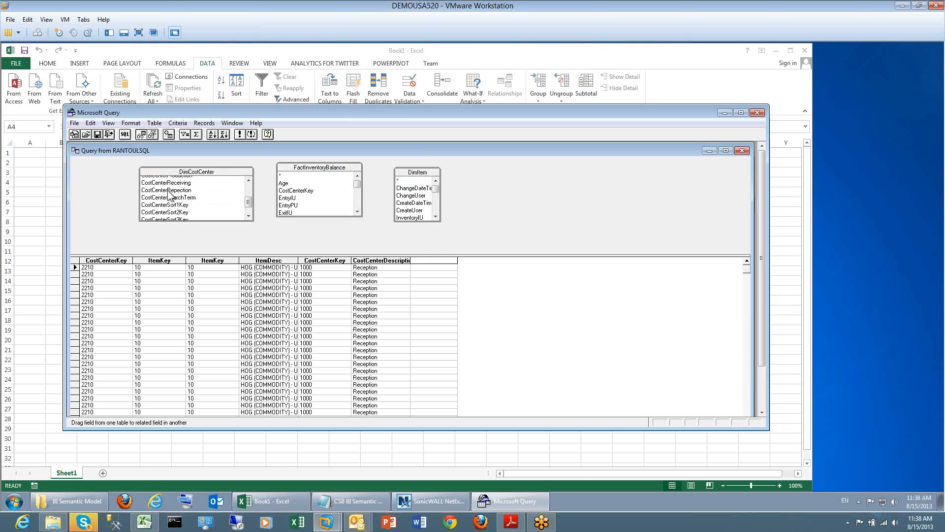
pyautogui.scroll(2, 167, 193)
pyautogui.moveTo(162, 191); pyautogui.dragTo(300, 191)
pyautogui.moveTo(170, 188); pyautogui.dragTo(290, 191)
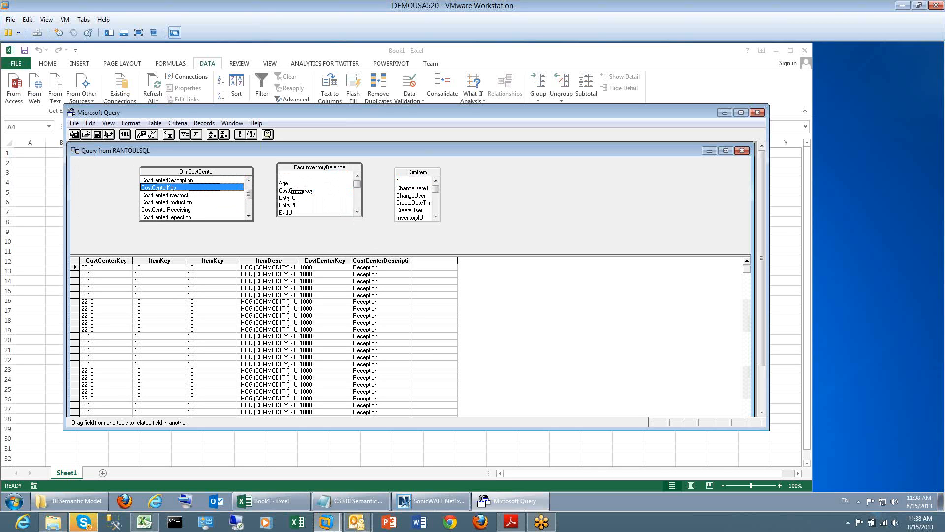
# - Widen the DimItem table and join FactInventoryBalance to it on ItemKey
pyautogui.click(358, 212)
pyautogui.scroll(-1, 306, 202)
pyautogui.click(296, 176)
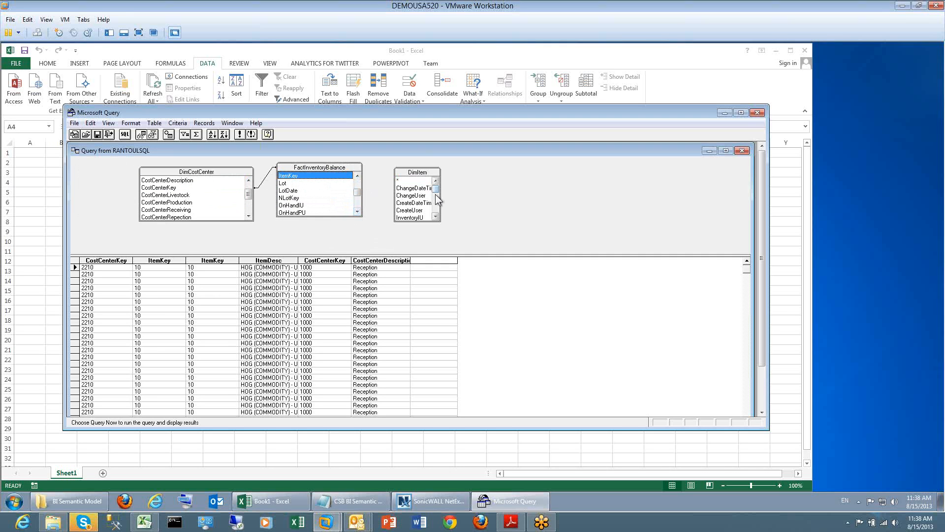
pyautogui.moveTo(440, 197); pyautogui.dragTo(585, 188)
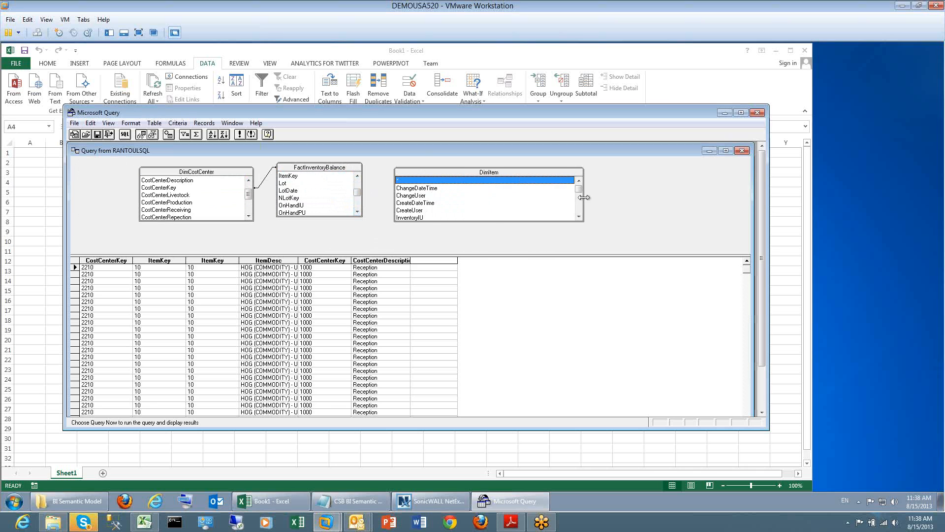
pyautogui.click(443, 209)
pyautogui.scroll(-2, 431, 203)
pyautogui.scroll(-2, 430, 203)
pyautogui.moveTo(294, 176); pyautogui.dragTo(411, 181)
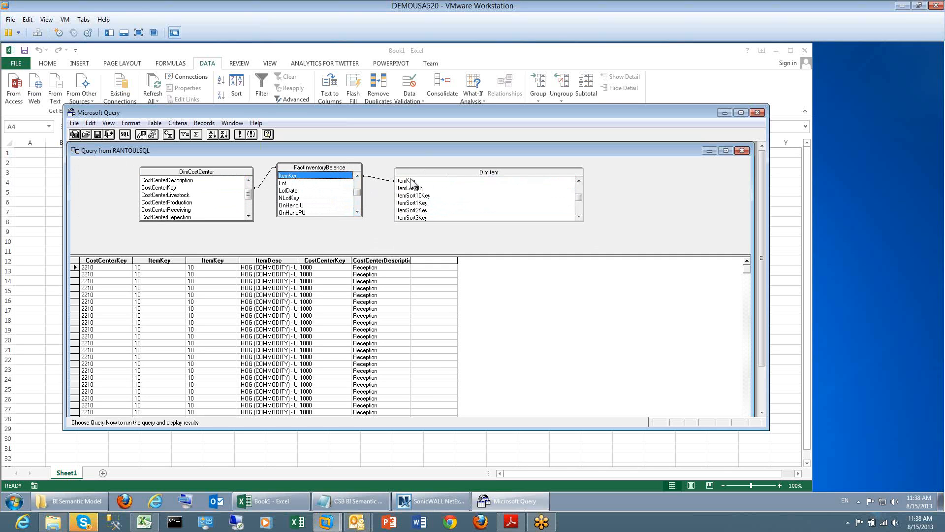
# - Open the query's SQL statement, delete the first CostCenterKey name and its comma from the SELECT list, and try to apply it
pyautogui.click(100, 259)
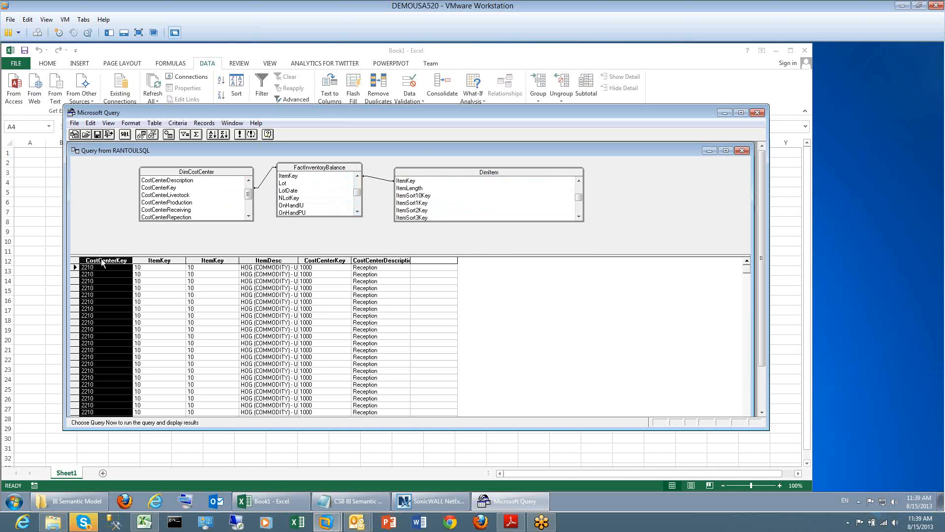
pyautogui.click(125, 135)
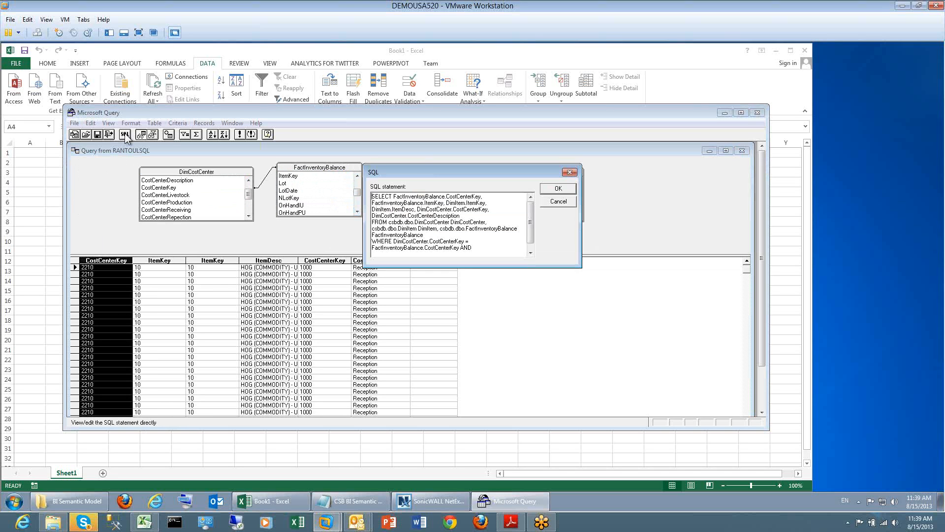
pyautogui.moveTo(447, 196); pyautogui.dragTo(490, 198)
pyautogui.press('Delete')
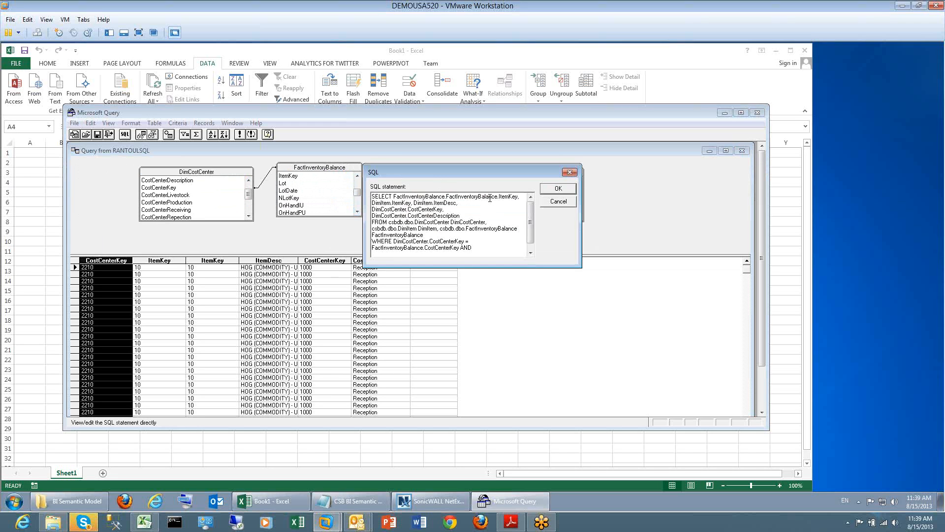
pyautogui.click(554, 188)
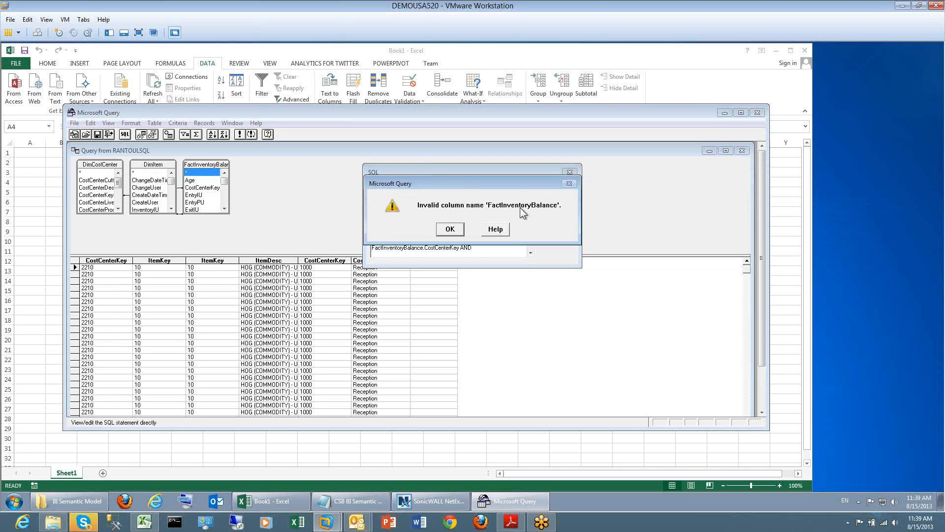
pyautogui.click(457, 230)
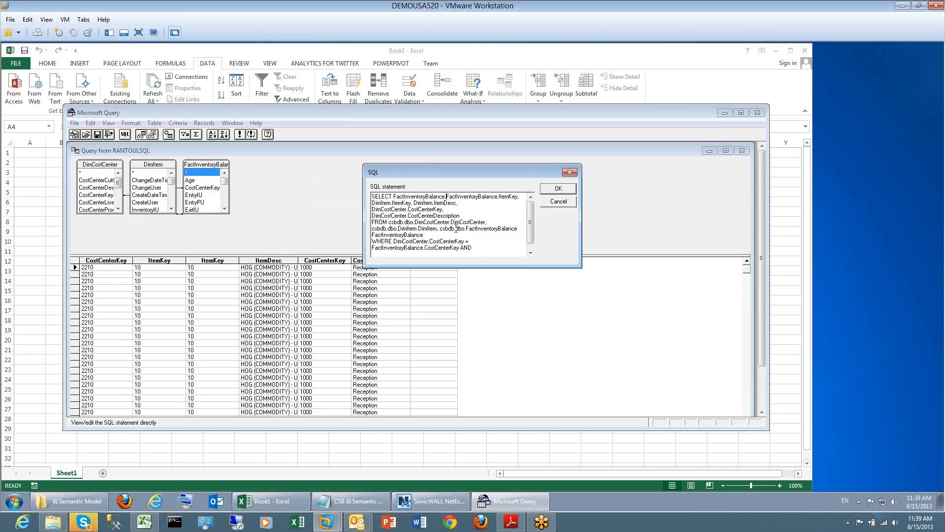
# - Delete the leftover first FactInventoryBalance prefix from the SELECT list and apply the SQL statement
pyautogui.hotkey('shift', 'Left')
pyautogui.hotkey('shift', 'Left')
pyautogui.hotkey('shift', 'Left')
pyautogui.hotkey('shift', 'Left')
pyautogui.hotkey('shift', 'Left')
pyautogui.hotkey('shift', 'Left')
pyautogui.hotkey('shift', 'Left')
pyautogui.hotkey('shift', 'Left')
pyautogui.hotkey('shift', 'Left')
pyautogui.hotkey('shift', 'Left')
pyautogui.hotkey('shift', 'Left')
pyautogui.hotkey('shift', 'Left')
pyautogui.hotkey('shift', 'Left')
pyautogui.hotkey('shift', 'Left')
pyautogui.hotkey('shift', 'Left')
pyautogui.hotkey('shift', 'Left')
pyautogui.hotkey('shift', 'Left')
pyautogui.hotkey('shift', 'Left')
pyautogui.press('Delete')
pyautogui.click(550, 188)
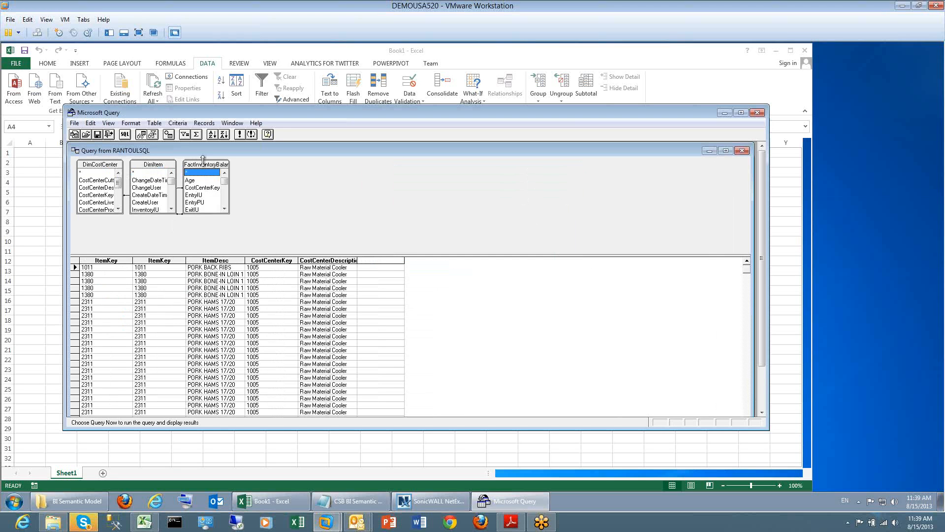
# - Arrange FactInventoryBalance between DimCostCenter and DimItem, and add its OnHandIU and OnHandPU fields as result columns
pyautogui.moveTo(204, 165); pyautogui.dragTo(338, 173)
pyautogui.moveTo(171, 169); pyautogui.dragTo(474, 179)
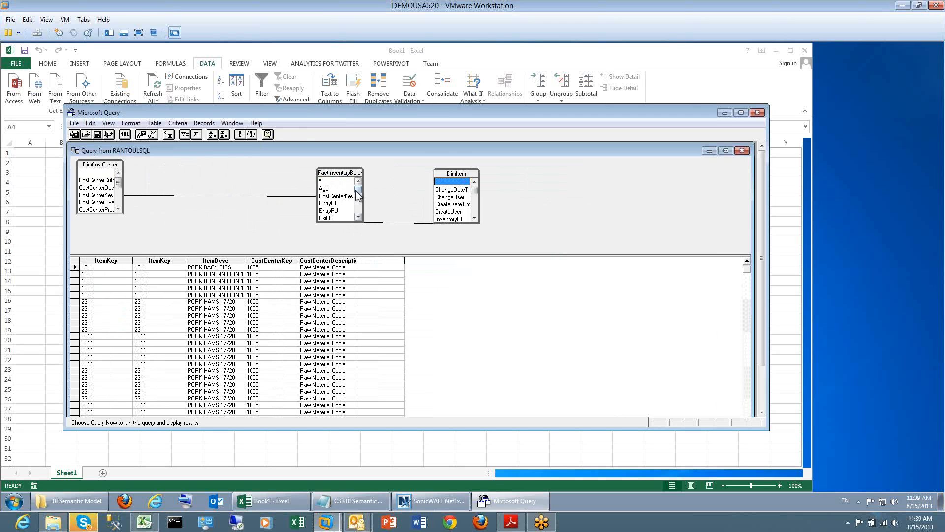
pyautogui.click(331, 211)
pyautogui.scroll(-2, 334, 211)
pyautogui.scroll(-2, 334, 211)
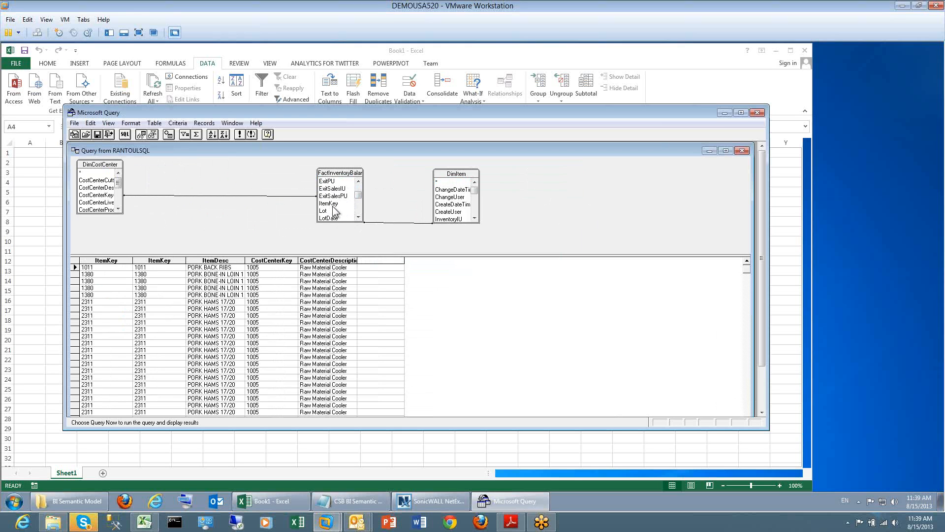
pyautogui.moveTo(337, 210); pyautogui.dragTo(368, 274)
pyautogui.moveTo(341, 219); pyautogui.dragTo(403, 271)
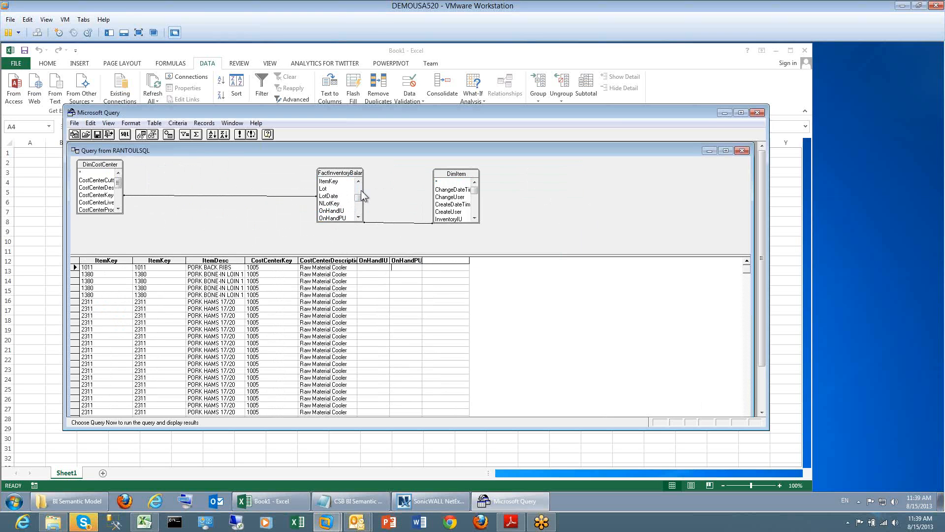
# - Insert FactInventoryBalance's Lot and LotDate fields as result columns just before CostCenterDescription
pyautogui.click(329, 196)
pyautogui.moveTo(326, 189); pyautogui.dragTo(303, 285)
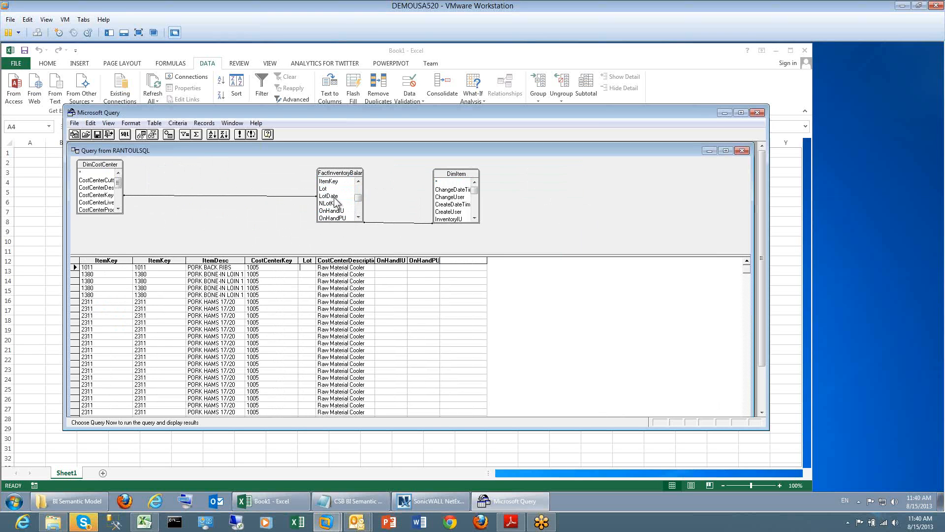
pyautogui.moveTo(336, 203); pyautogui.dragTo(319, 298)
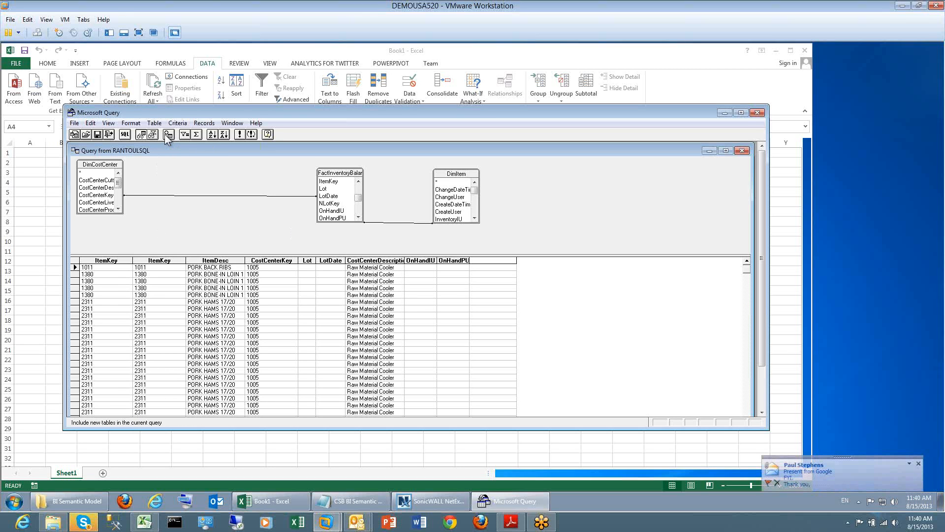
# - Add a criterion based on the LotDate column, then enlarge the criteria area and widen its first column
pyautogui.click(184, 135)
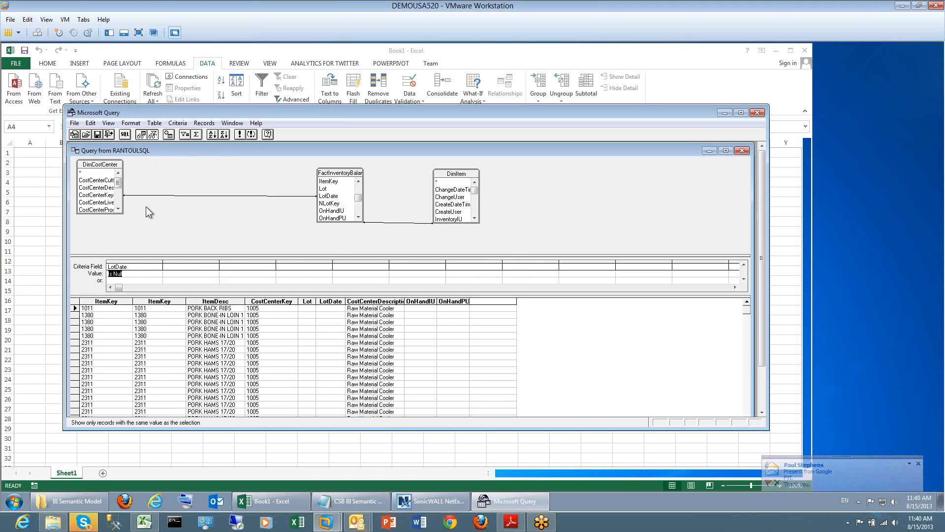
pyautogui.moveTo(82, 300); pyautogui.dragTo(82, 320)
pyautogui.click(133, 260)
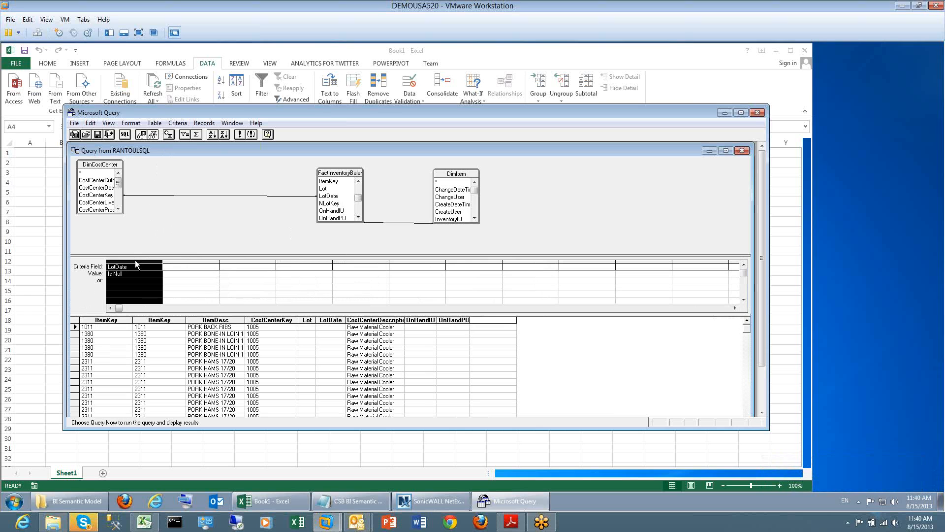
pyautogui.click(149, 266)
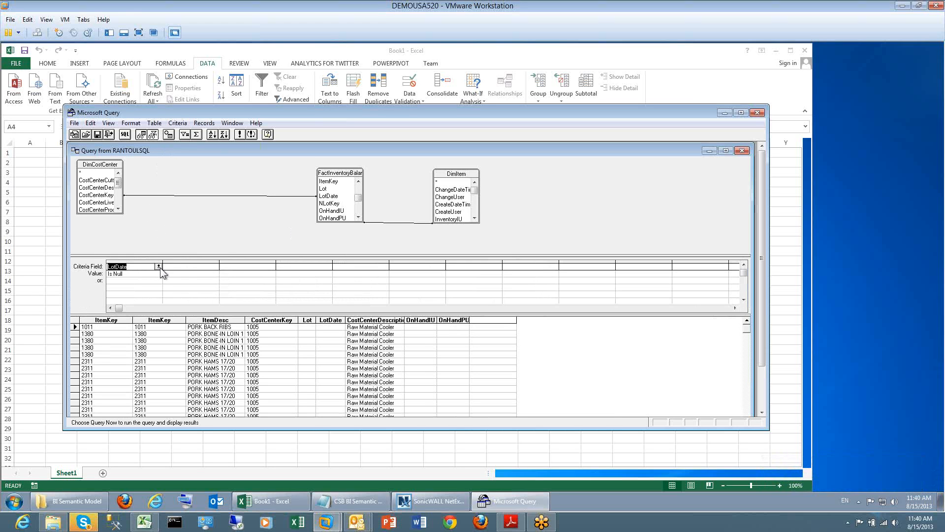
pyautogui.click(159, 267)
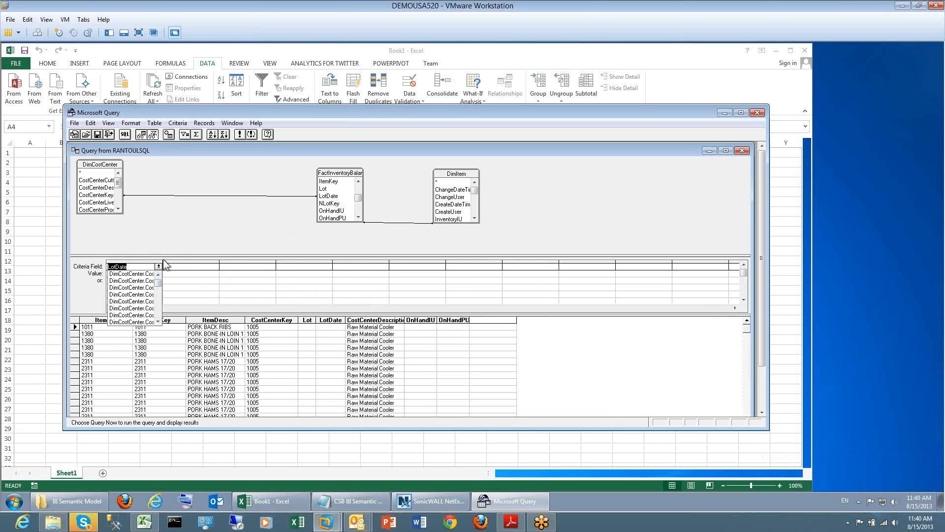
pyautogui.moveTo(163, 262); pyautogui.dragTo(243, 264)
# - Change the criterion's field from LotDate to FactInventoryBalance.OnHandIU
pyautogui.click(249, 266)
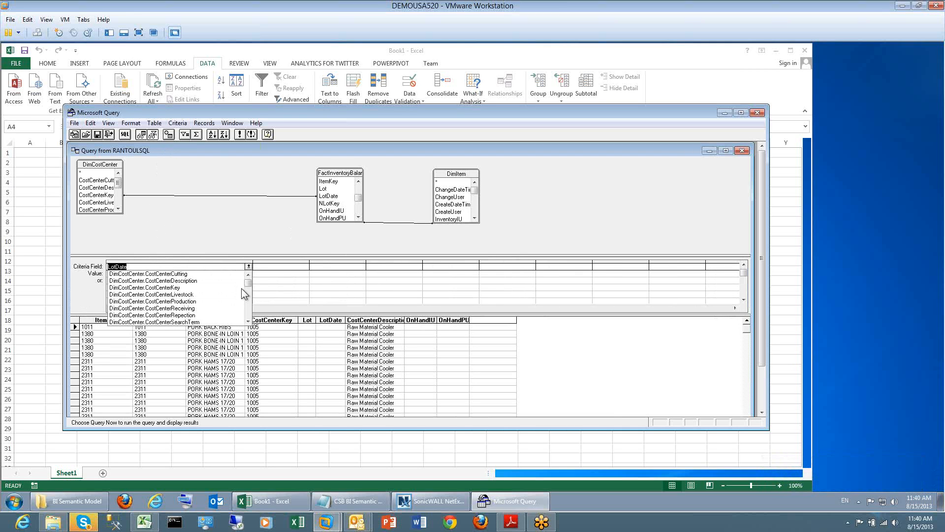
pyautogui.moveTo(249, 291); pyautogui.dragTo(249, 294)
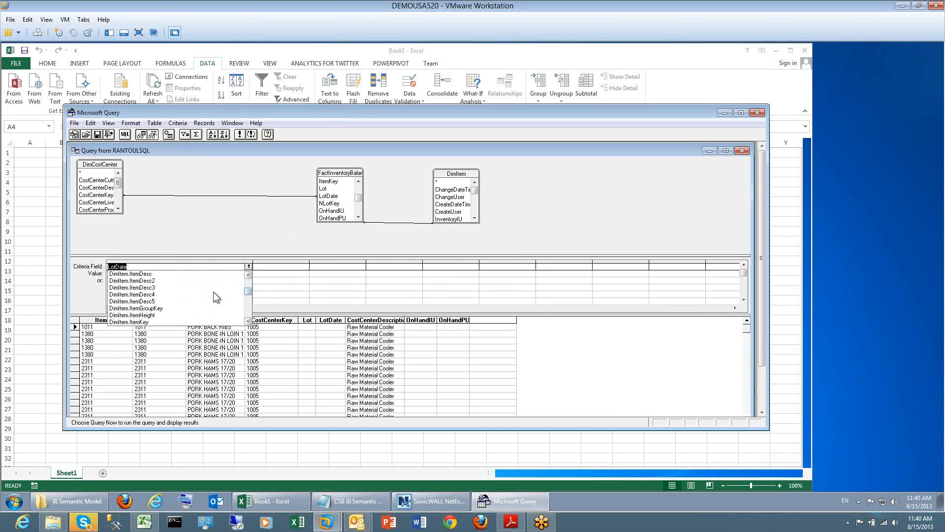
pyautogui.click(247, 322)
pyautogui.click(248, 321)
pyautogui.click(248, 322)
pyautogui.click(248, 322)
pyautogui.click(247, 322)
pyautogui.click(247, 321)
pyautogui.click(248, 321)
pyautogui.click(248, 322)
pyautogui.click(248, 321)
pyautogui.click(248, 322)
pyautogui.click(248, 321)
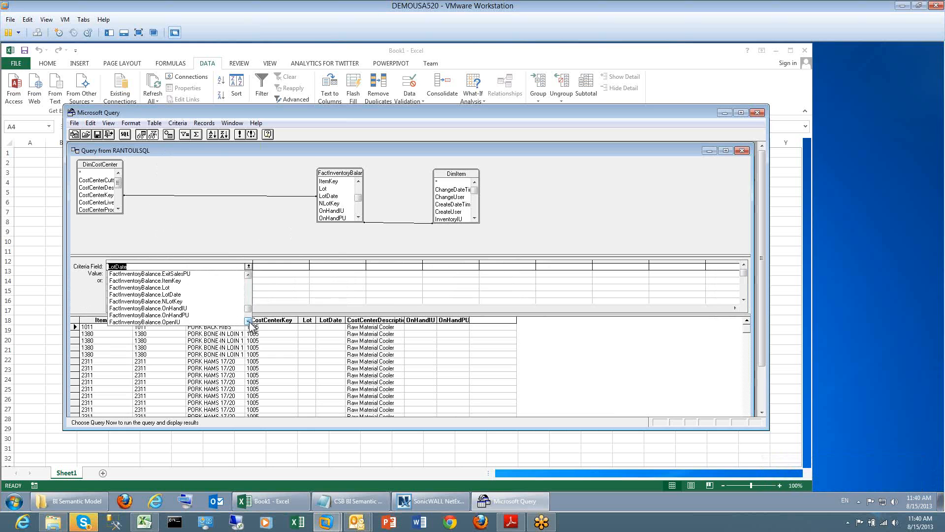
pyautogui.click(174, 309)
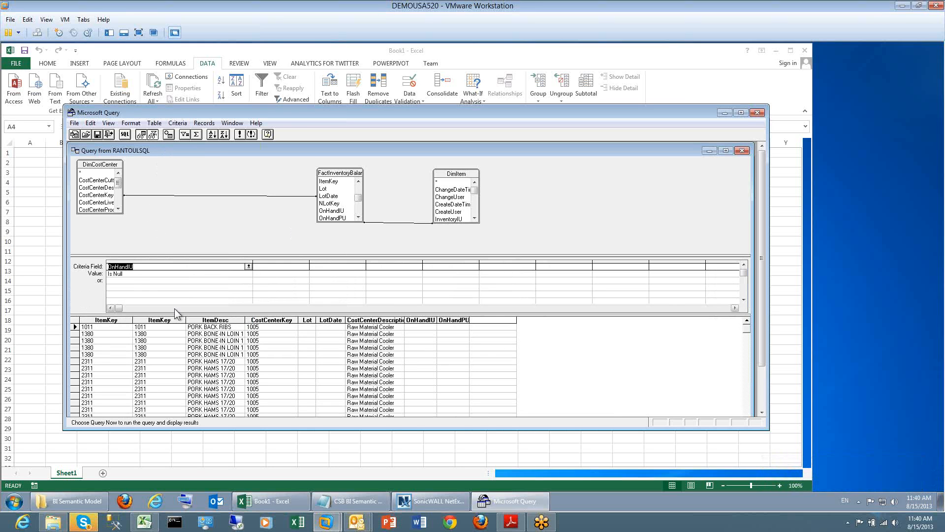
# - Replace the OnHandIU criterion's Is Null value with 0
pyautogui.click(134, 275)
pyautogui.press('BackSpace')
pyautogui.write('0')
pyautogui.click(135, 281)
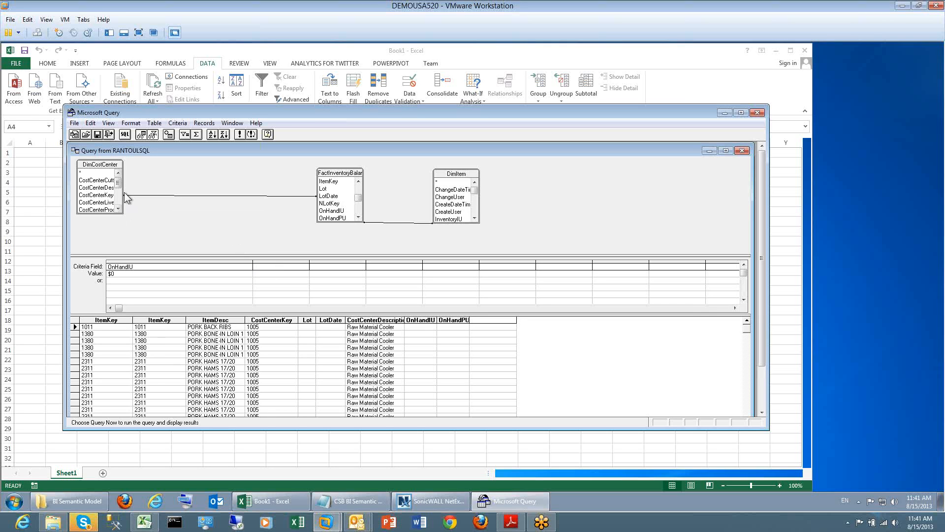
# - Widen the DimCostCenter table, move FactInventoryBalance and DimItem closer to it, and run the query
pyautogui.moveTo(123, 195); pyautogui.dragTo(209, 194)
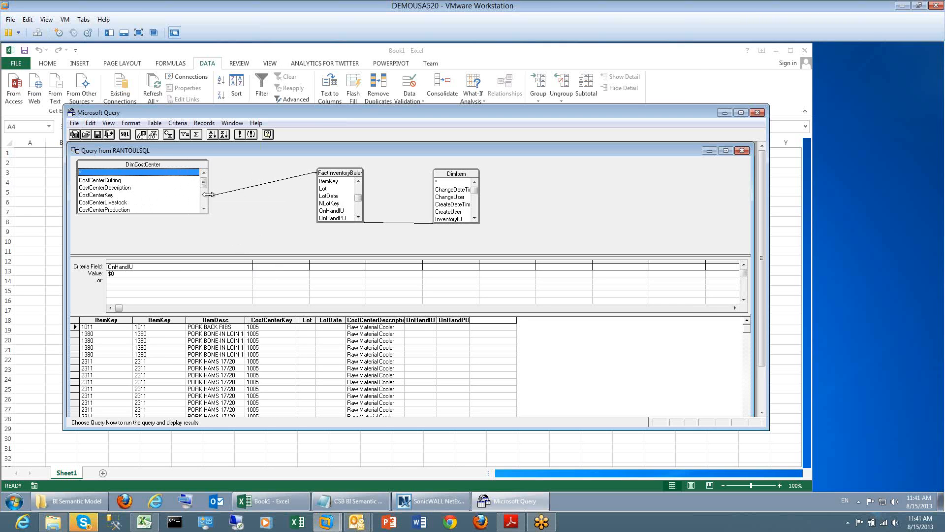
pyautogui.moveTo(335, 172); pyautogui.dragTo(287, 167)
pyautogui.moveTo(445, 175); pyautogui.dragTo(369, 170)
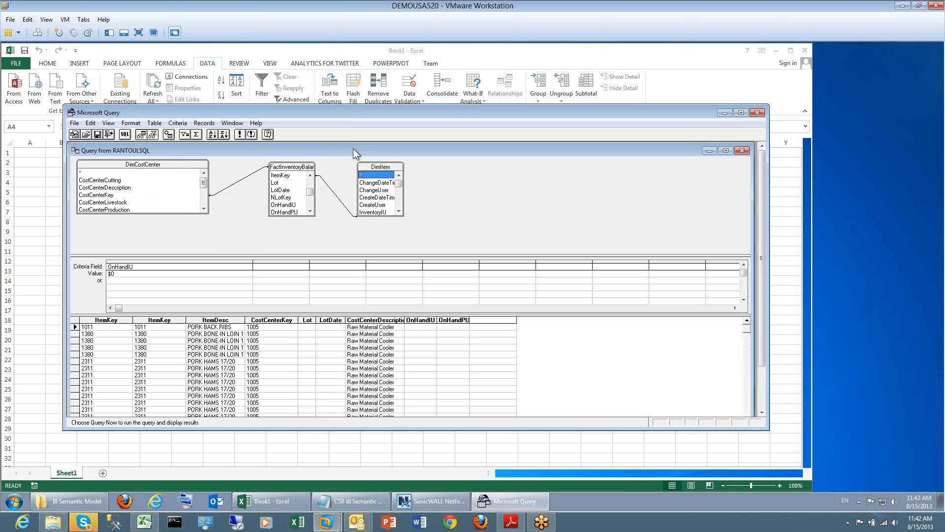
pyautogui.click(240, 134)
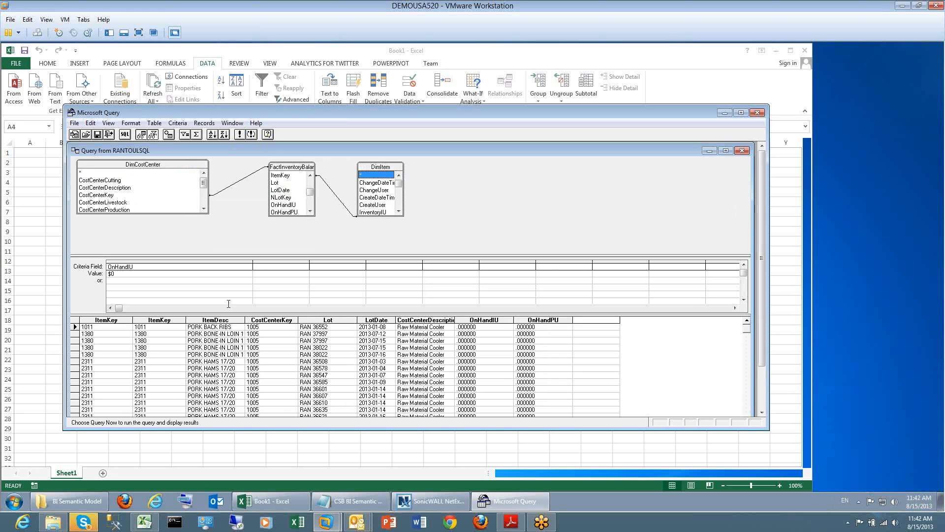
# - Change the OnHandIU criterion to greater than $0 and rerun the query
pyautogui.doubleClick(111, 274)
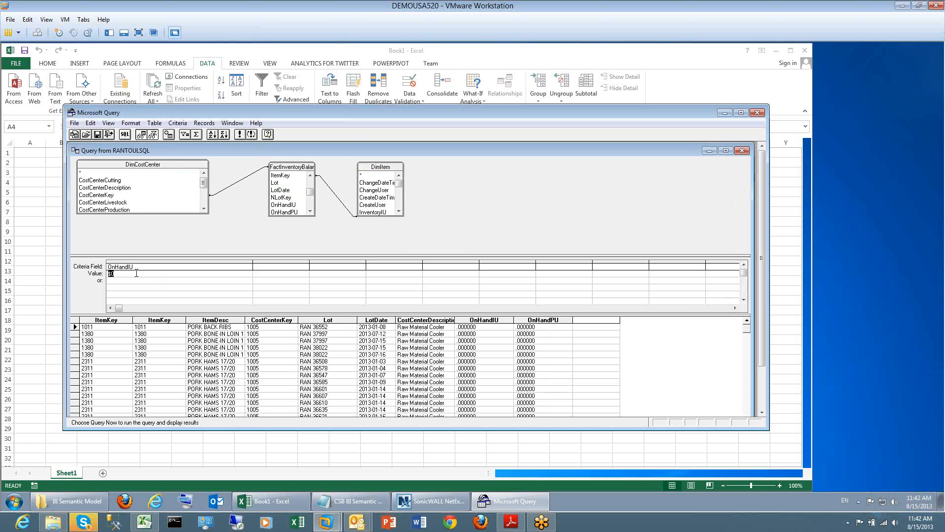
pyautogui.click(111, 274)
pyautogui.write('>')
pyautogui.click(239, 134)
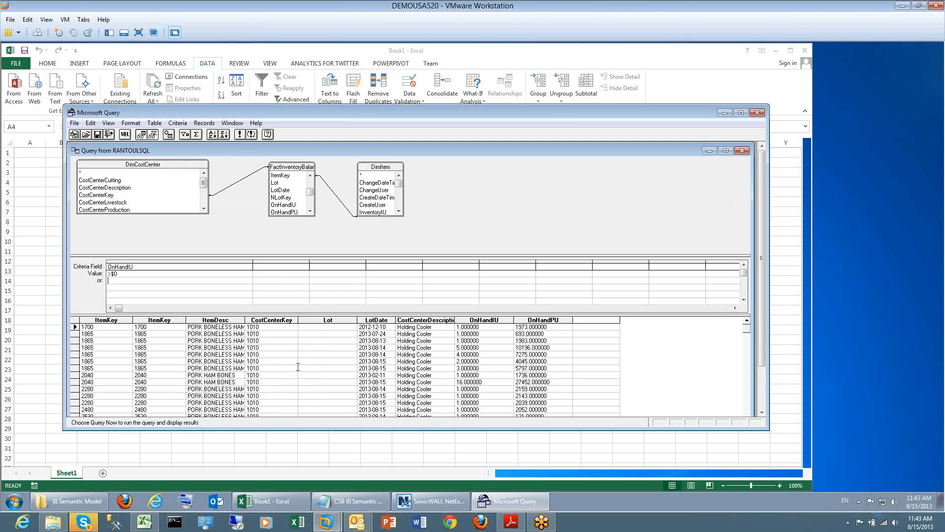
pyautogui.click(323, 354)
pyautogui.click(418, 361)
# - Return the query data to Excel as a table in the existing worksheet, starting at cell A1
pyautogui.click(75, 123)
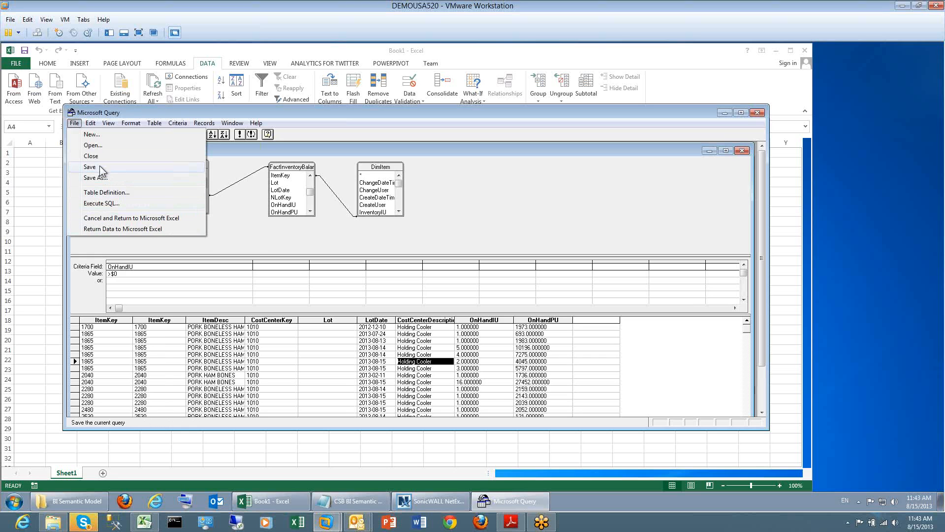
pyautogui.click(130, 230)
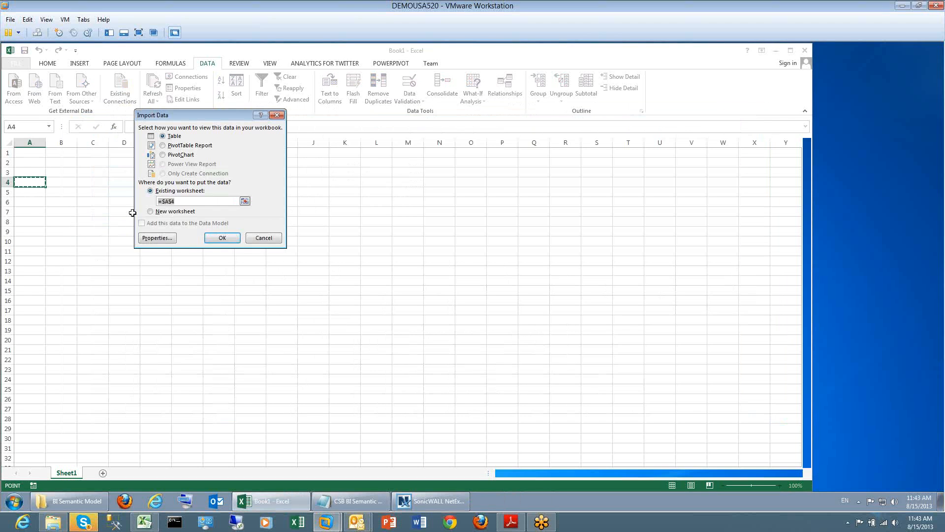
pyautogui.click(178, 200)
pyautogui.press('BackSpace')
pyautogui.click(216, 239)
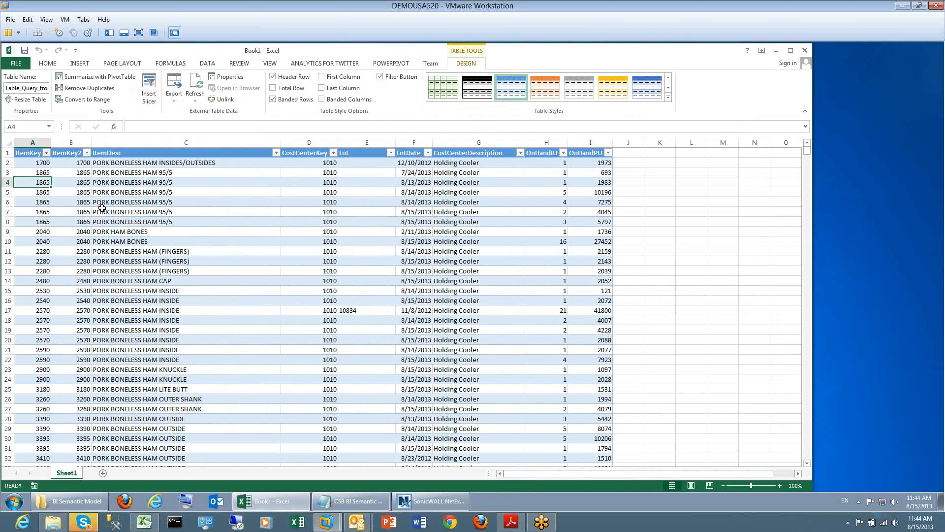
# - Examine the imported inventory rows across the item, lot, cost center and on-hand columns
pyautogui.click(367, 211)
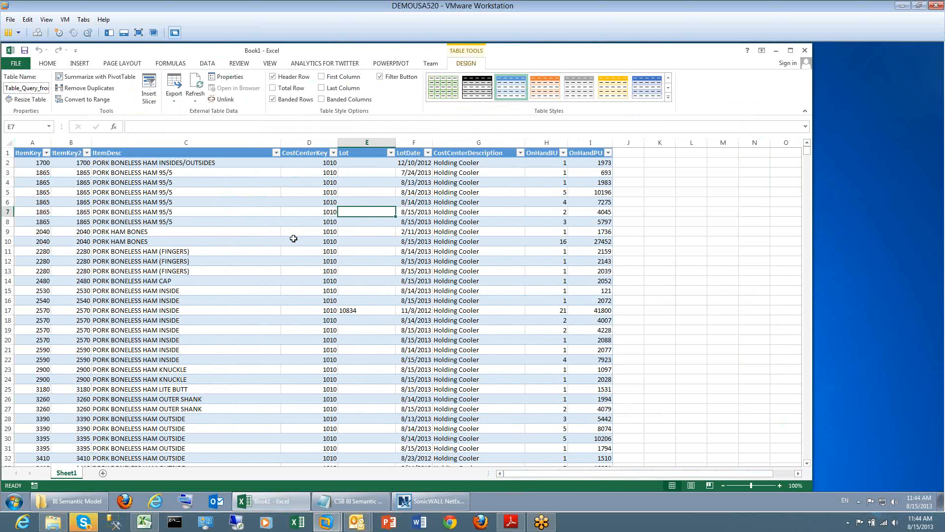
pyautogui.click(255, 233)
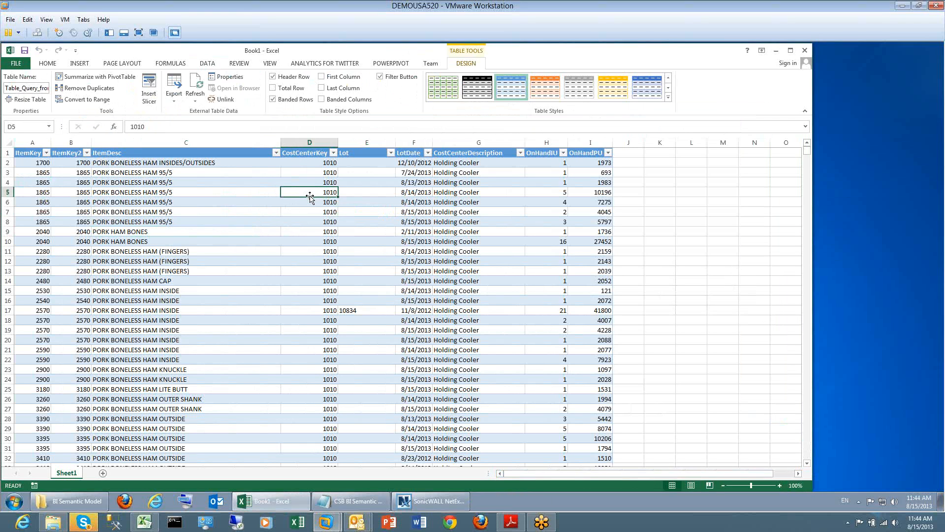
pyautogui.click(554, 250)
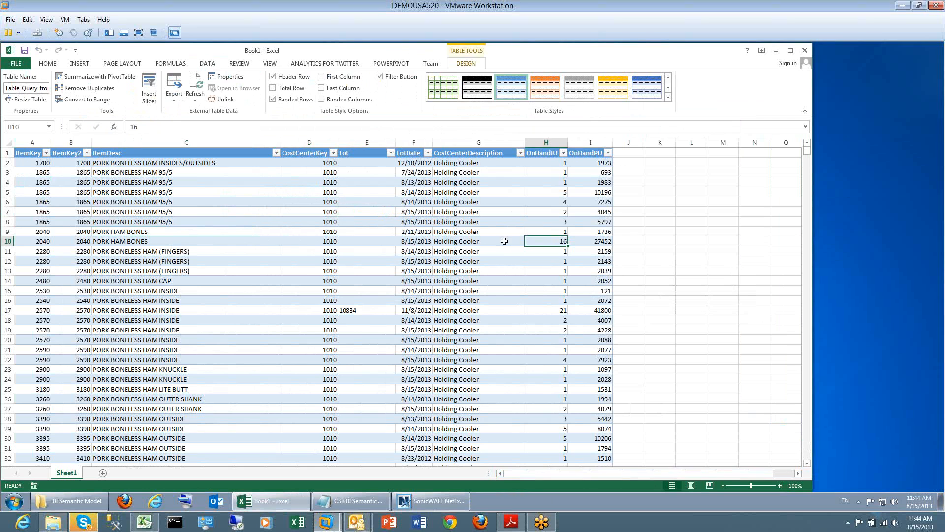
pyautogui.click(417, 261)
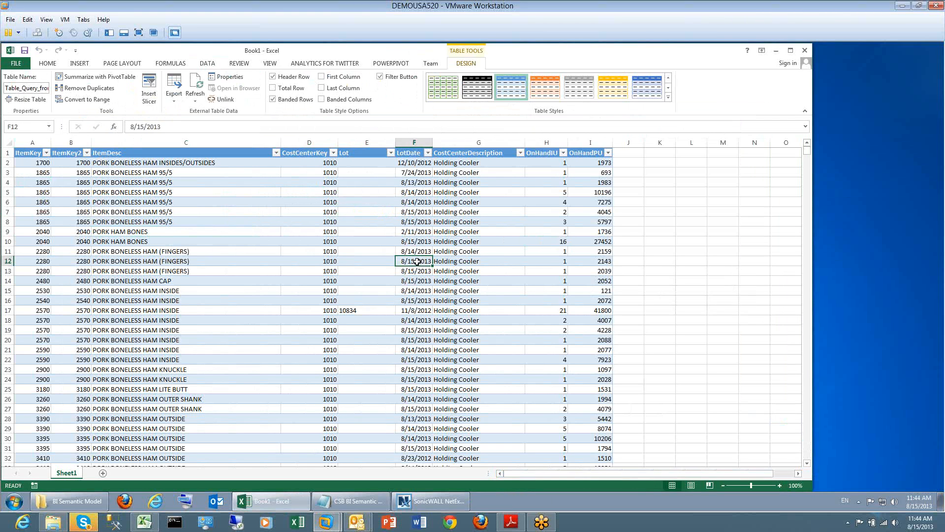
pyautogui.click(321, 224)
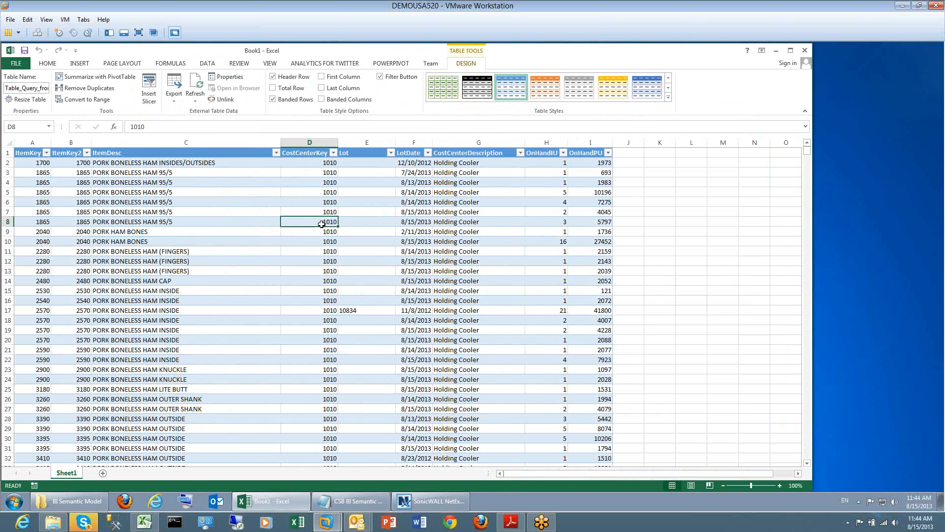
pyautogui.click(452, 241)
pyautogui.click(312, 268)
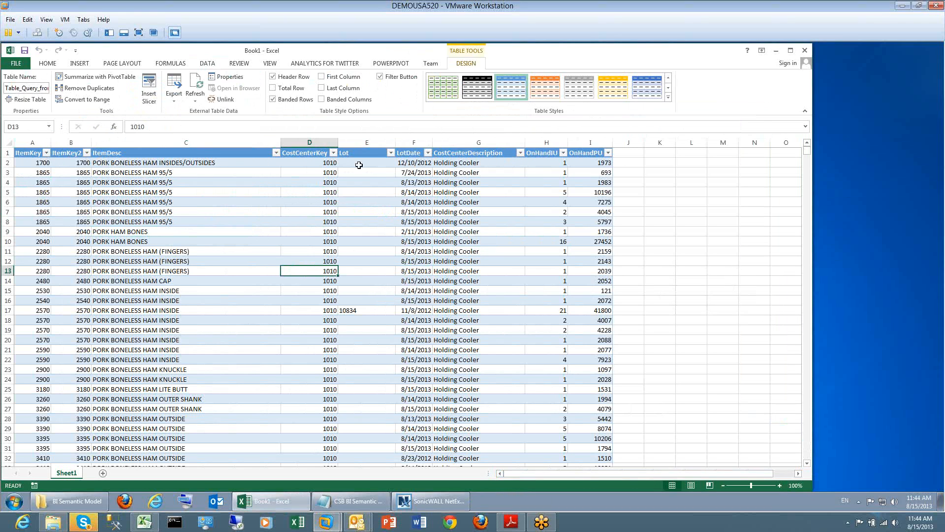
# - Review the filter choices for the CostCenterKey column without applying a filter
pyautogui.click(334, 153)
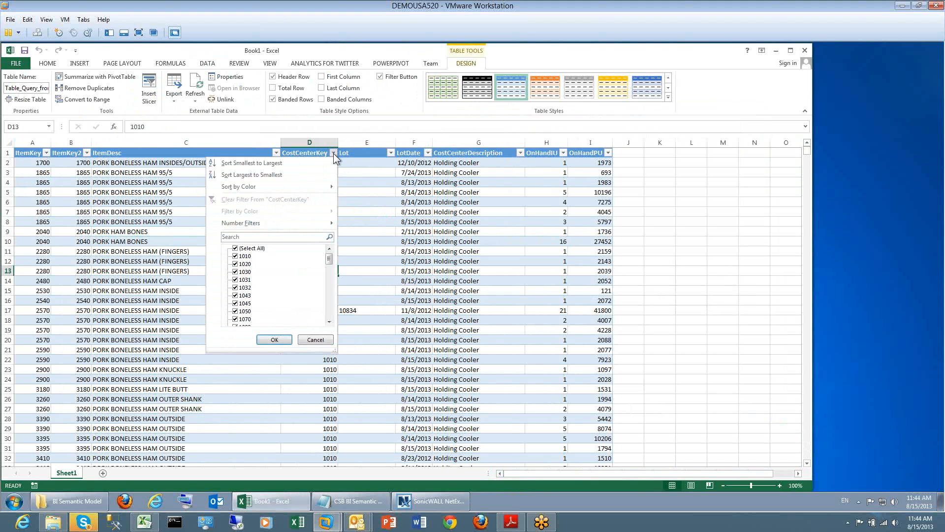
pyautogui.click(226, 238)
pyautogui.press('Escape')
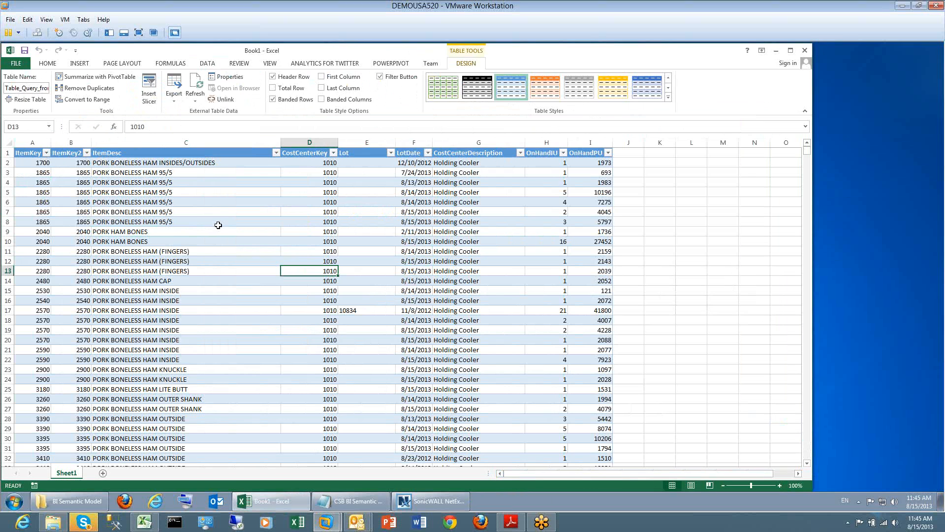
pyautogui.click(434, 211)
pyautogui.click(414, 203)
pyautogui.press('Down')
pyautogui.press('Down')
pyautogui.press('Left')
pyautogui.press('Left')
pyautogui.press('Left')
pyautogui.press('Left')
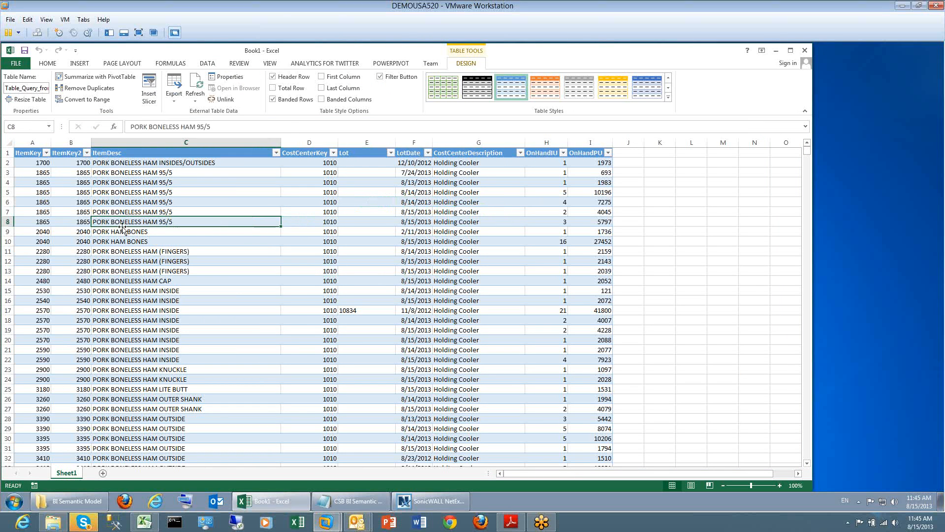
pyautogui.click(222, 211)
pyautogui.click(327, 166)
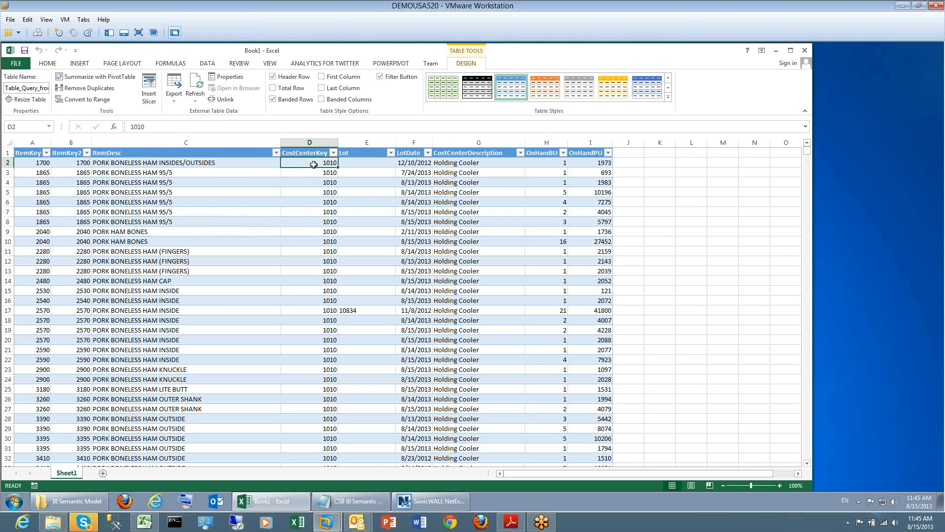
pyautogui.click(309, 142)
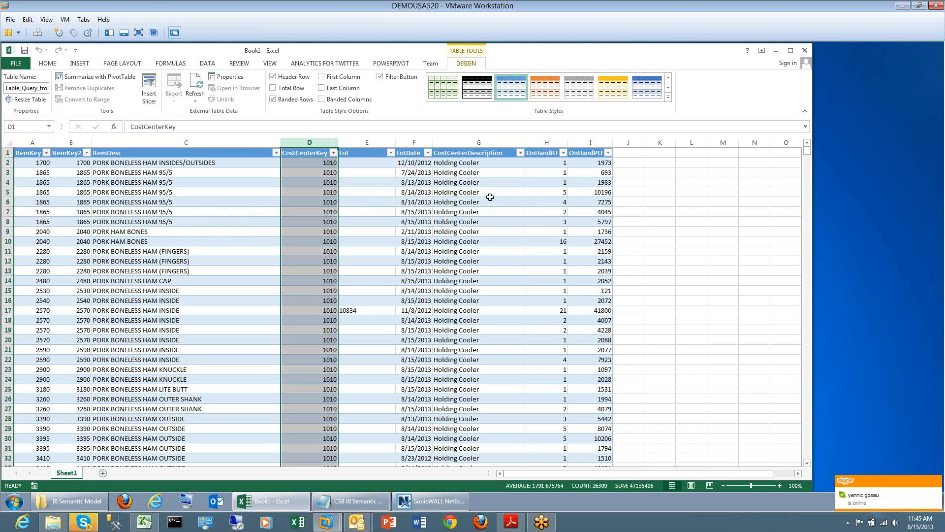
# - Insert a table column before CostCenterDescription headed "Cost Center" and widen it to about 14.29
pyautogui.click(465, 143)
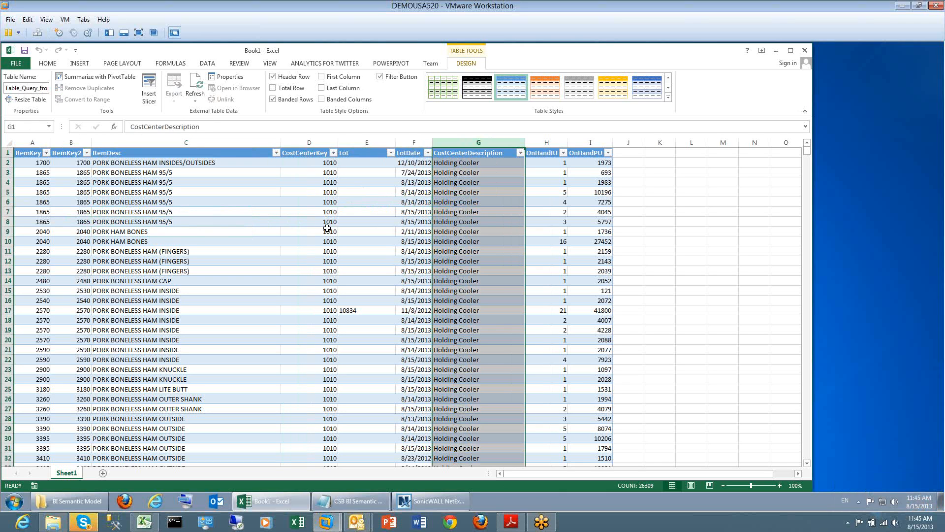
pyautogui.rightClick(458, 143)
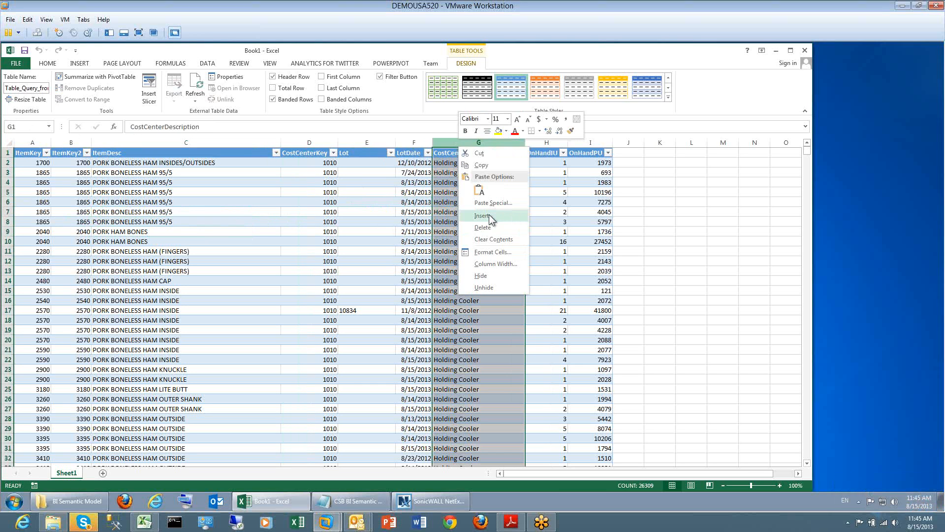
pyautogui.click(489, 215)
pyautogui.click(450, 156)
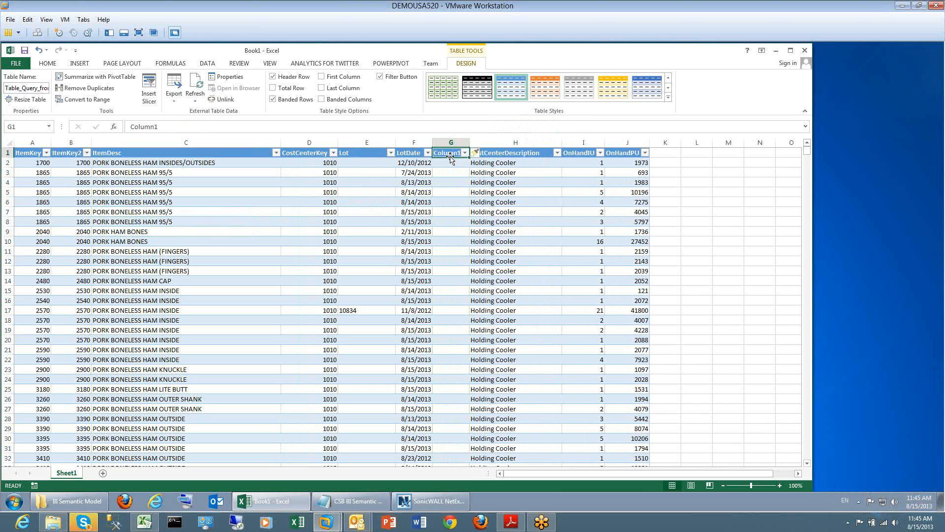
pyautogui.write('Cost')
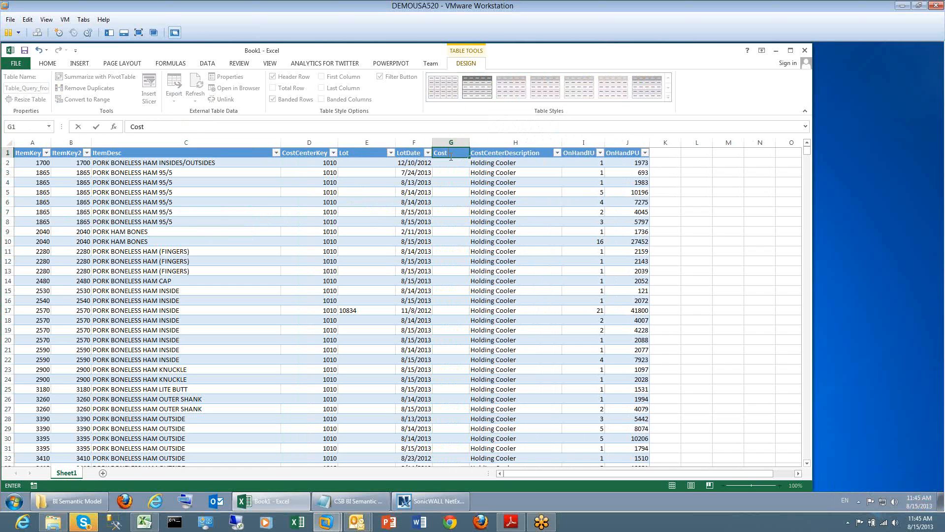
pyautogui.write(' Center')
pyautogui.press('Return')
pyautogui.moveTo(470, 143); pyautogui.dragTo(472, 168)
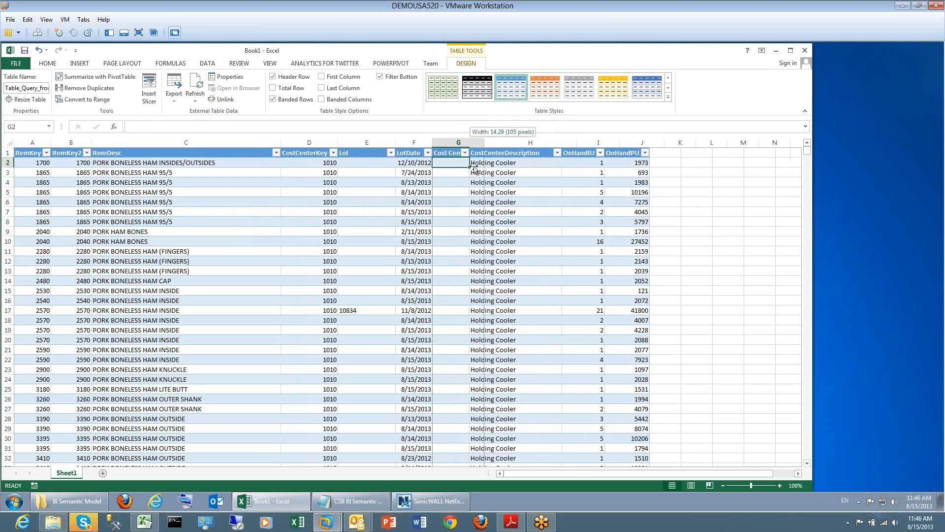
pyautogui.moveTo(473, 167); pyautogui.dragTo(467, 163)
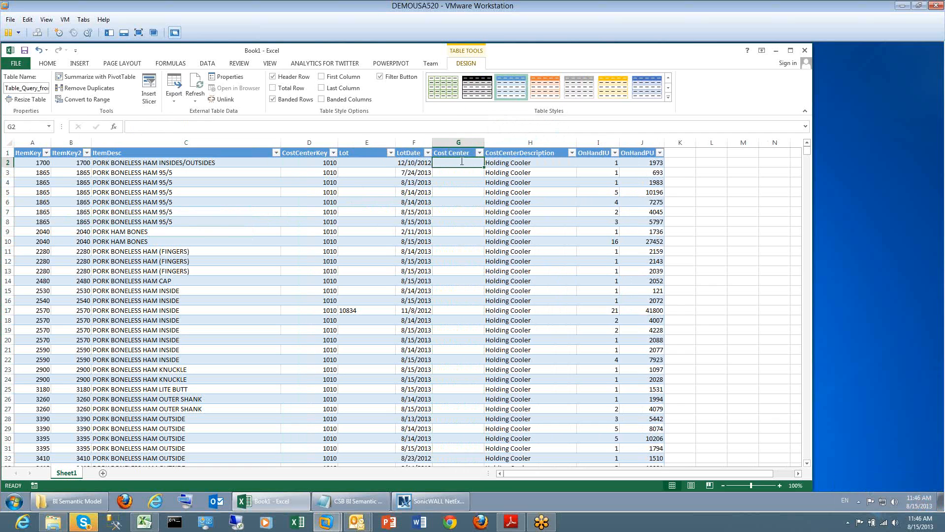
pyautogui.write('=')
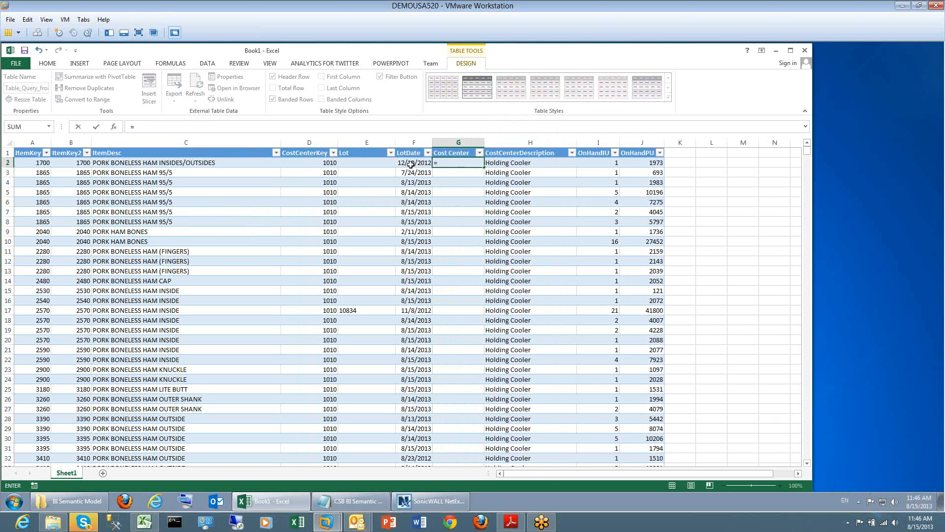
pyautogui.write('TE')
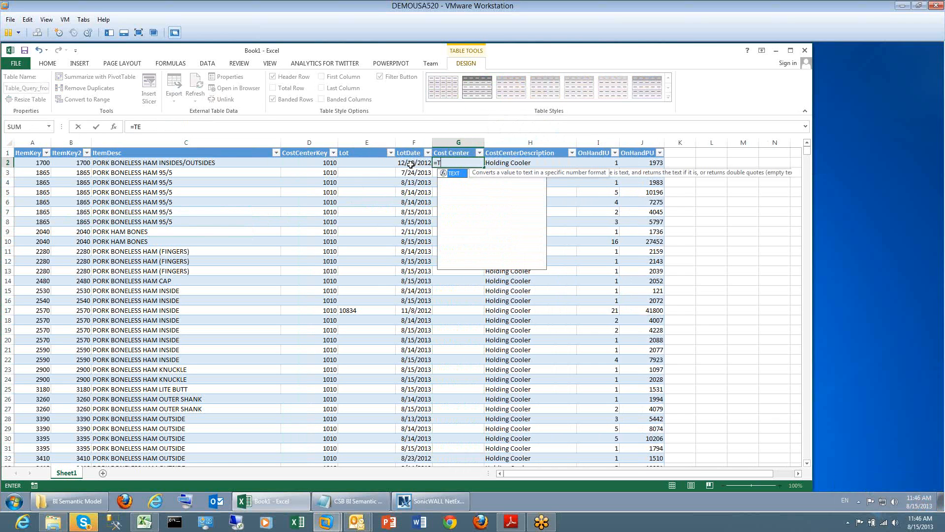
pyautogui.write('XT(')
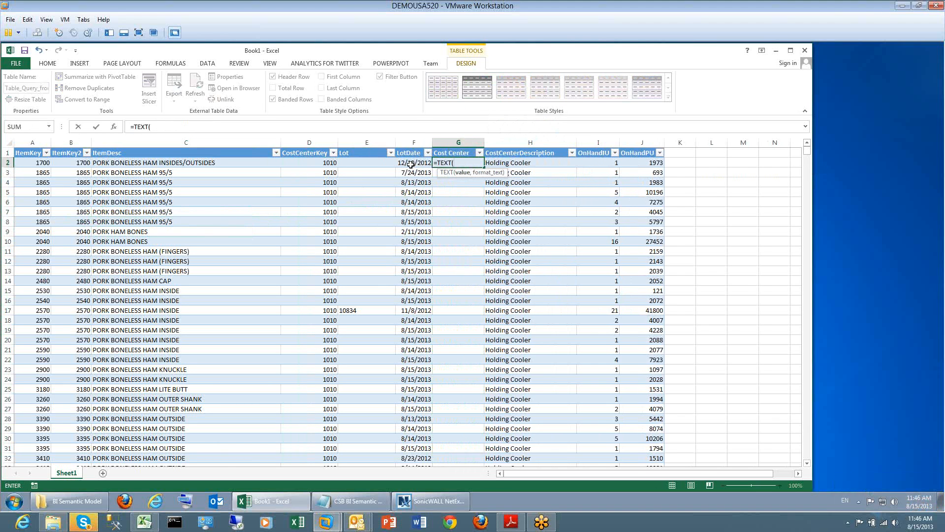
pyautogui.press('Left')
pyautogui.press('Left')
pyautogui.press('Left')
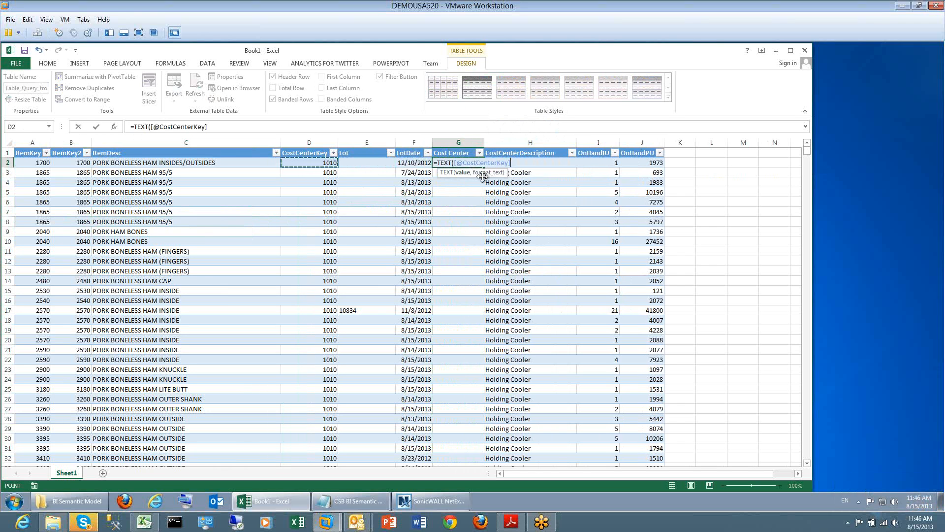
pyautogui.write(',0)')
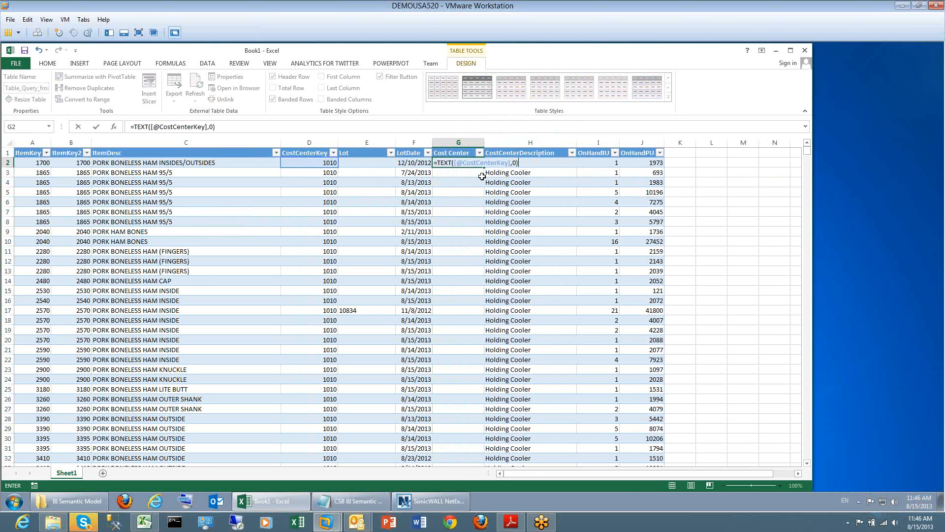
pyautogui.write('&')
pyautogui.write('&')
pyautogui.click(506, 174)
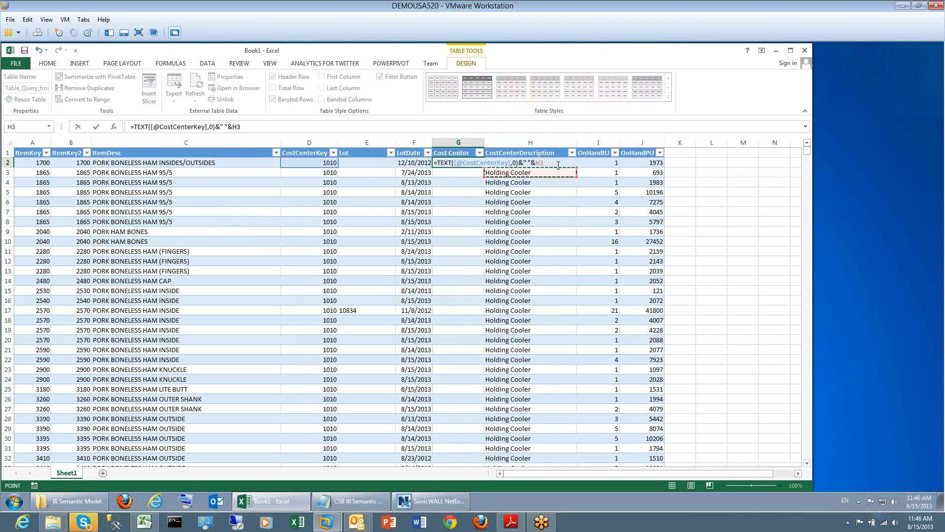
pyautogui.press('BackSpace')
pyautogui.press('BackSpace')
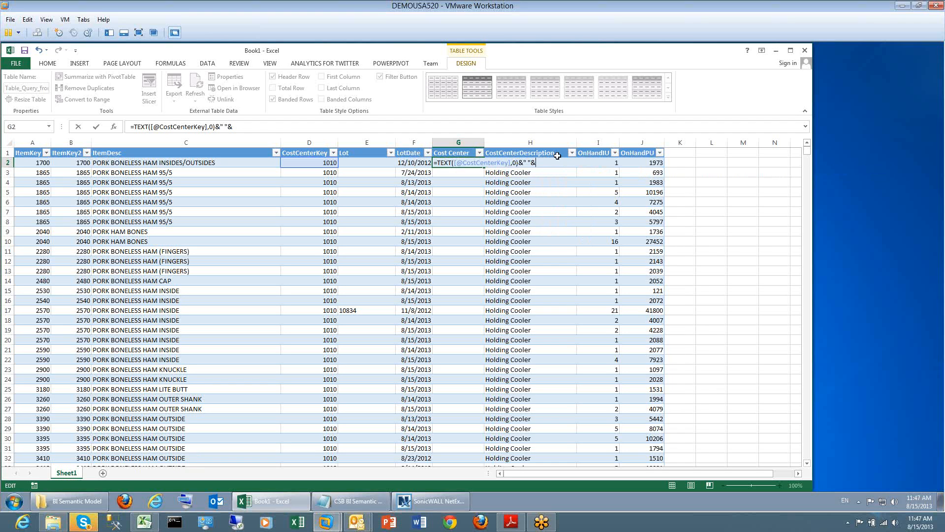
pyautogui.click(554, 154)
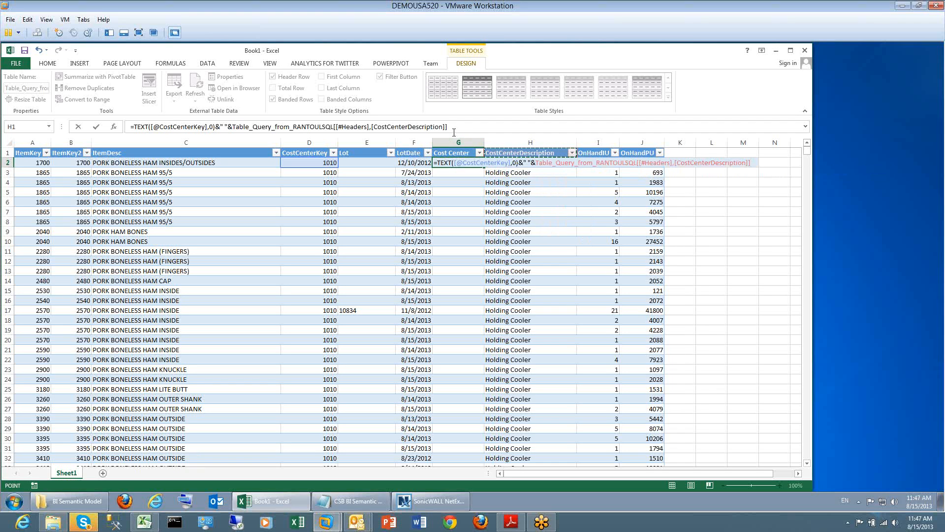
pyautogui.click(490, 171)
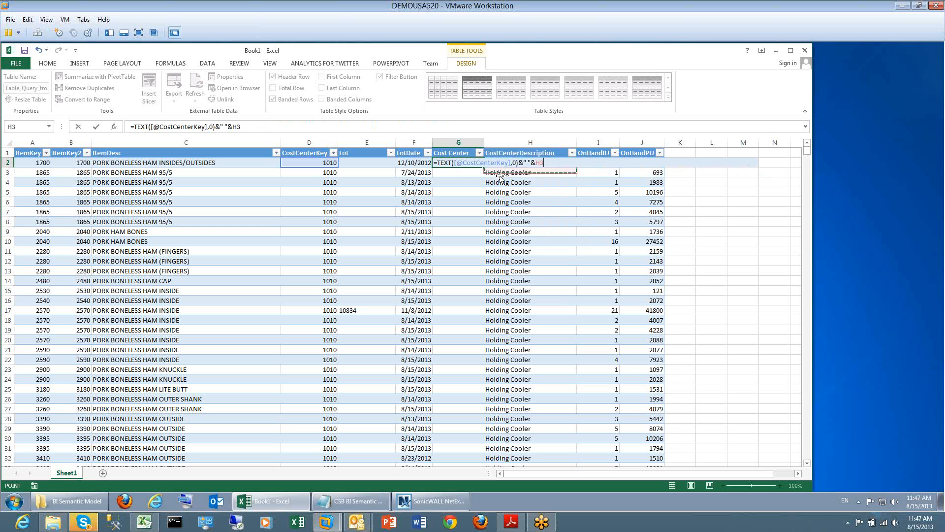
pyautogui.click(564, 160)
pyautogui.press('BackSpace')
pyautogui.press('BackSpace')
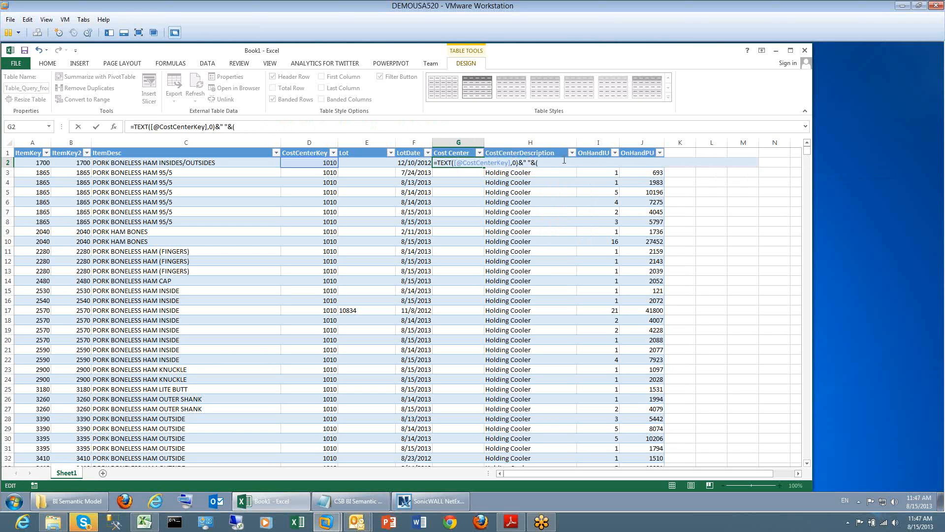
pyautogui.write('[')
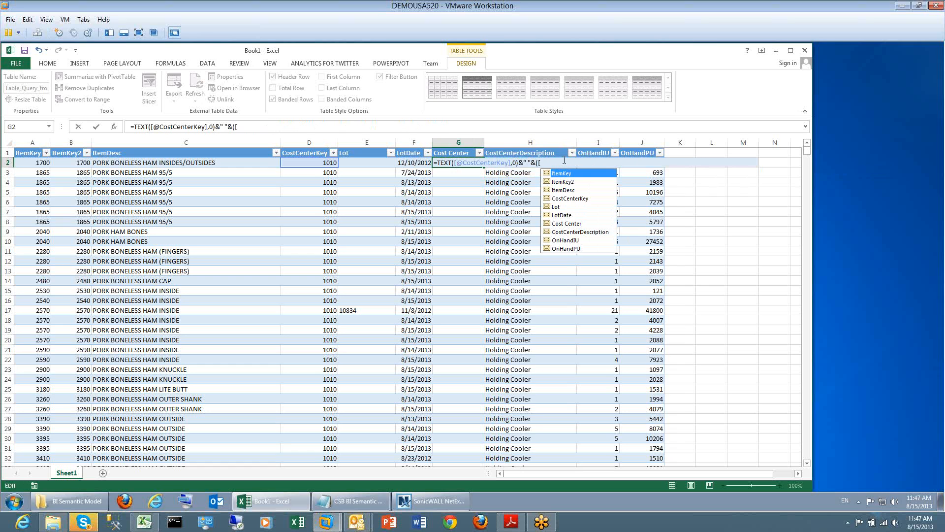
pyautogui.press('Down')
pyautogui.press('Down')
pyautogui.press('Down')
pyautogui.press('Down')
pyautogui.press('Down')
pyautogui.press('Down')
pyautogui.press('Down')
pyautogui.press('Tab')
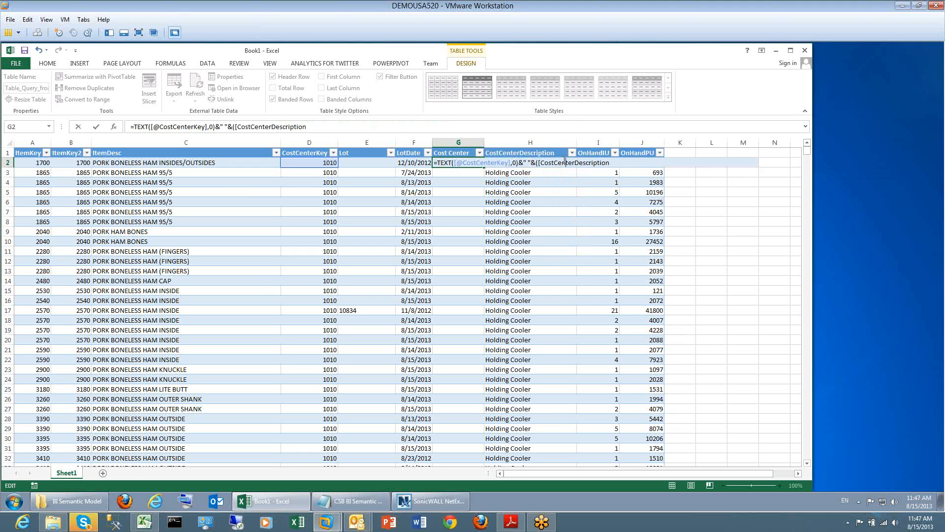
pyautogui.write('@')
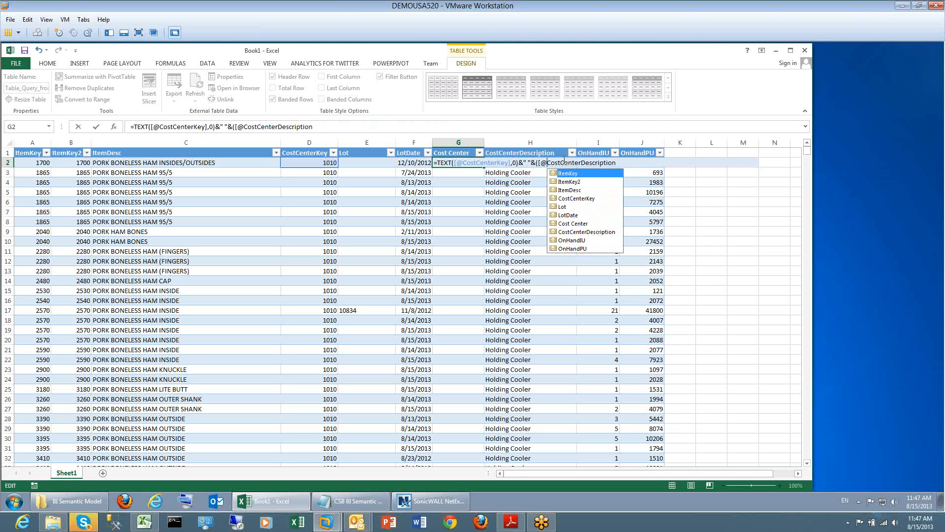
pyautogui.click(564, 161)
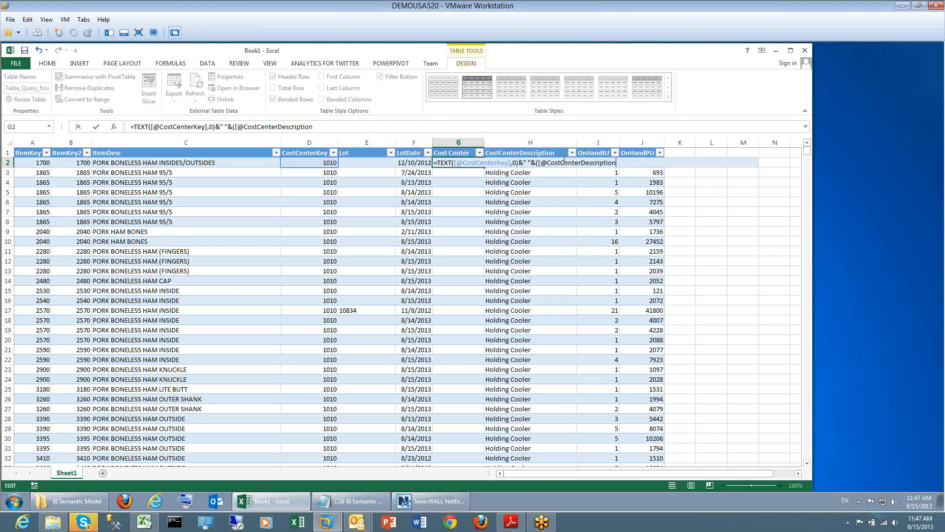
pyautogui.write(']')
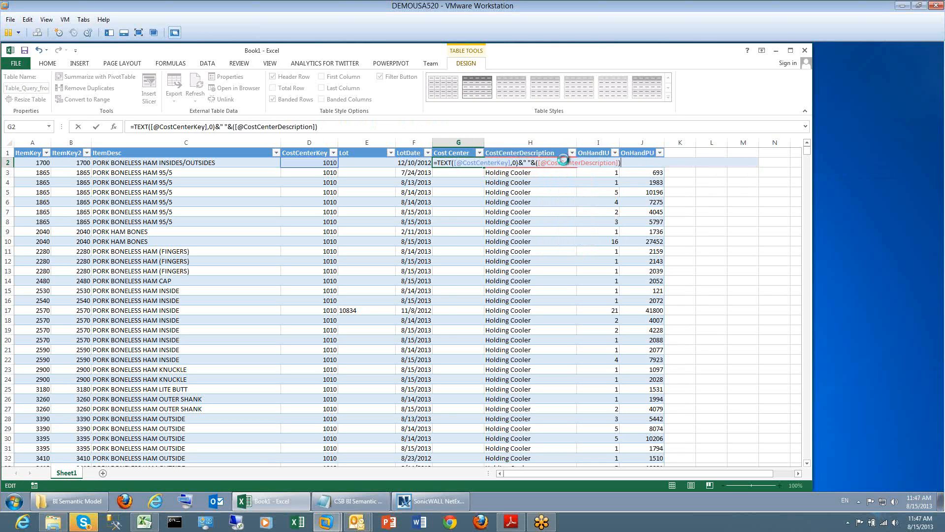
pyautogui.press('Return')
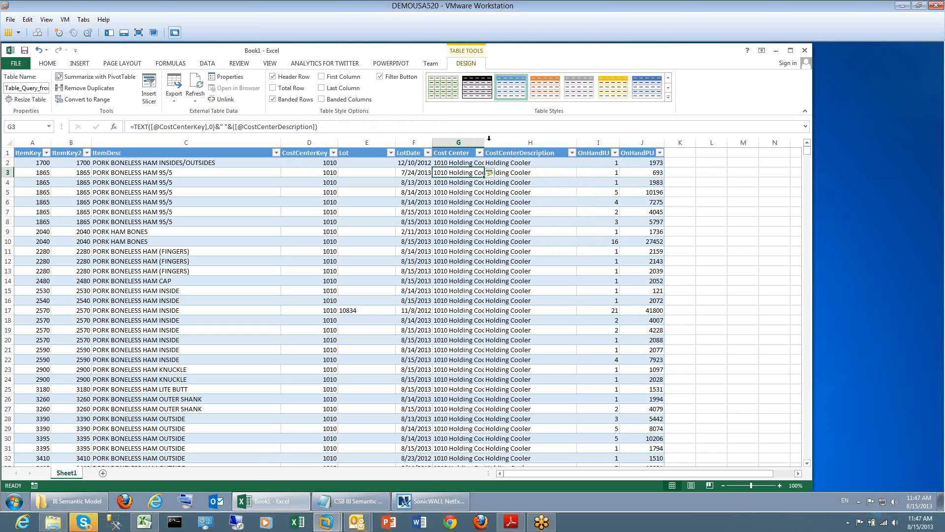
pyautogui.moveTo(484, 142); pyautogui.dragTo(534, 149)
pyautogui.click(482, 230)
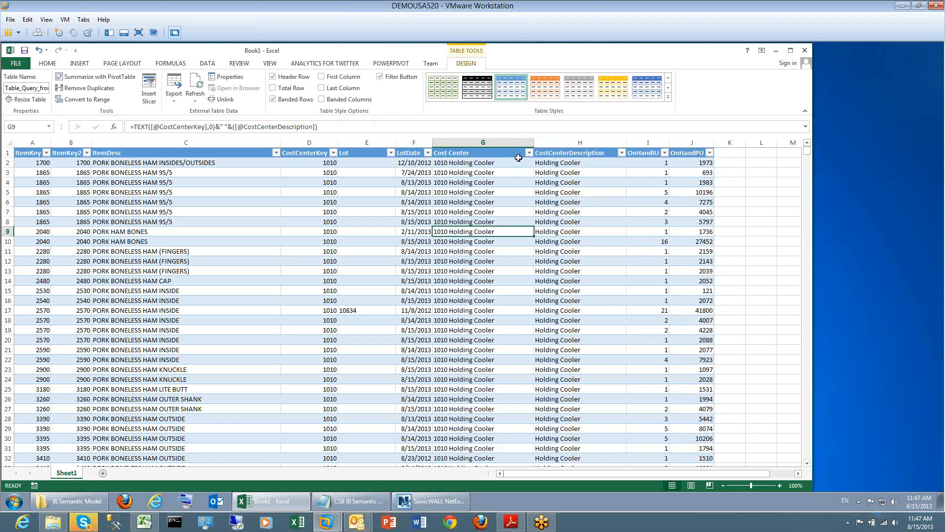
# - Hide the CostCenterDescription and CostCenterKey columns
pyautogui.click(572, 142)
pyautogui.rightClick(572, 143)
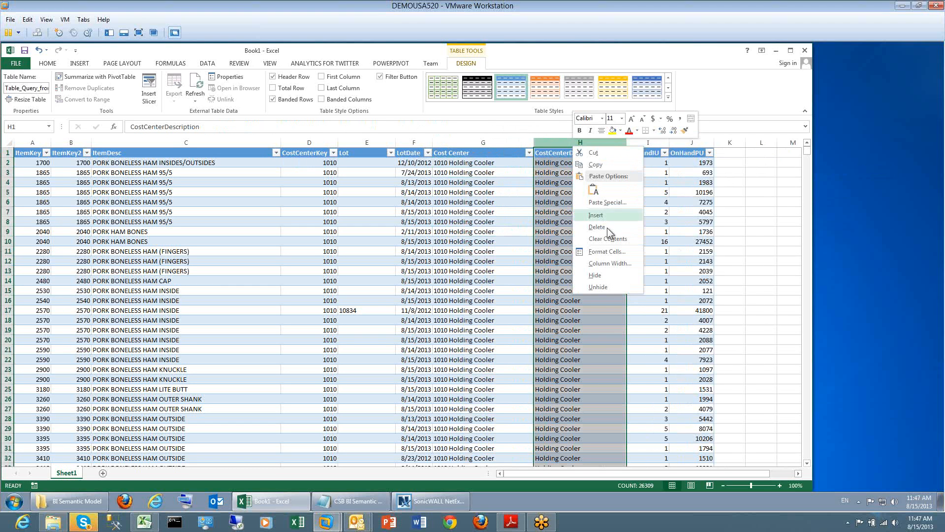
pyautogui.click(596, 275)
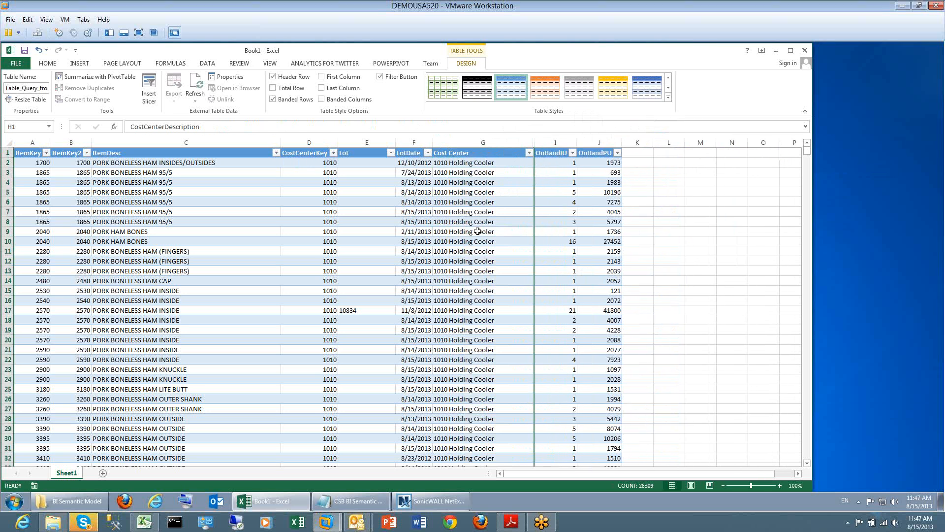
pyautogui.click(312, 145)
pyautogui.rightClick(315, 143)
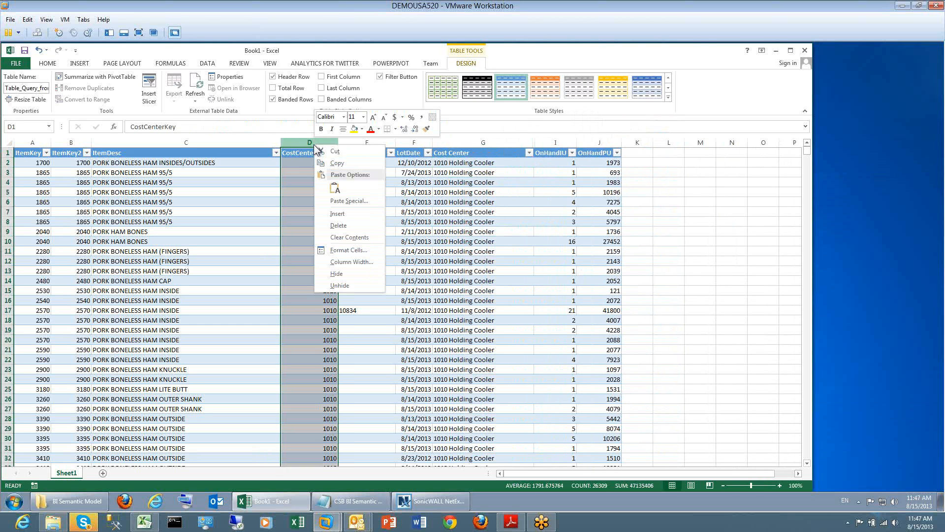
pyautogui.click(339, 273)
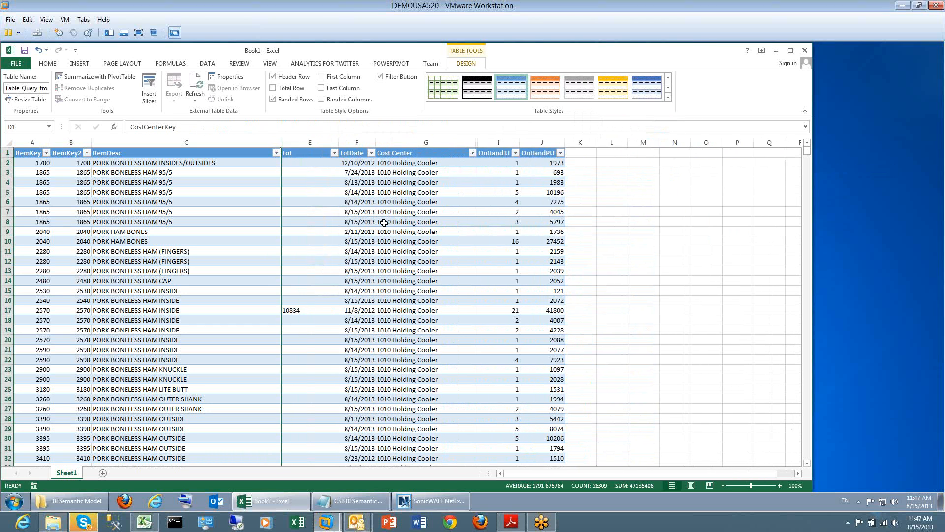
pyautogui.click(425, 221)
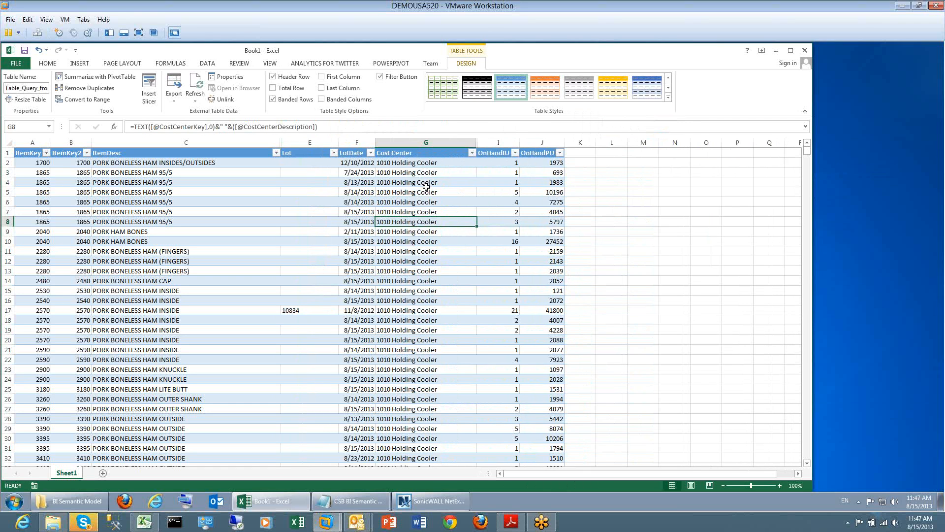
# - Insert a table column before LotDate and head it "Age"
pyautogui.click(360, 170)
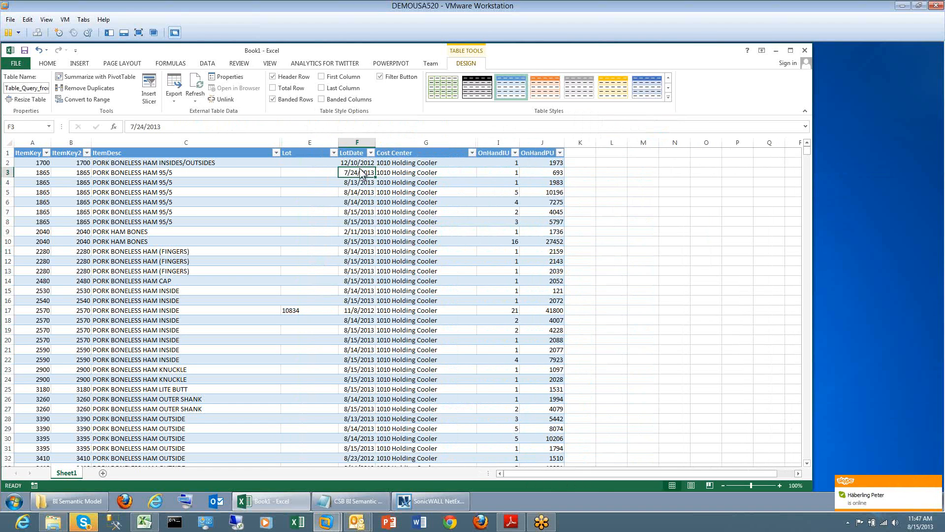
pyautogui.click(358, 164)
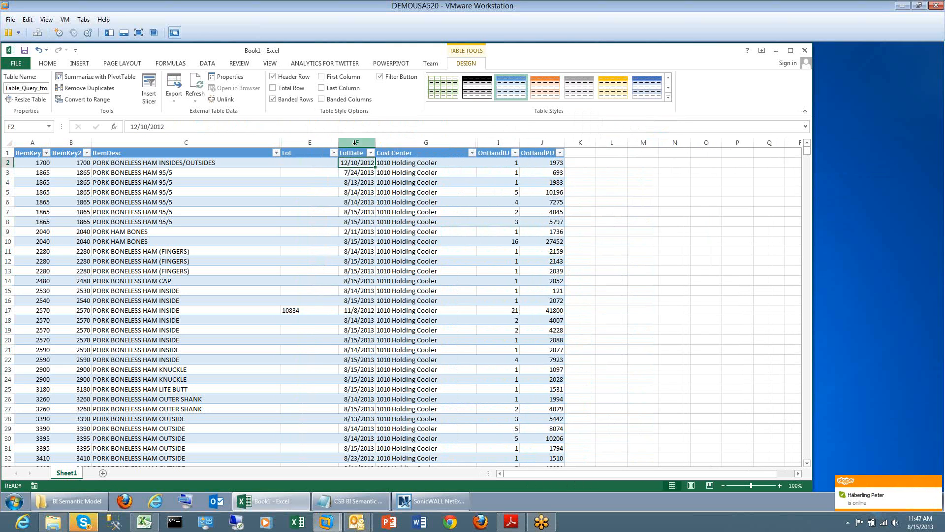
pyautogui.rightClick(357, 143)
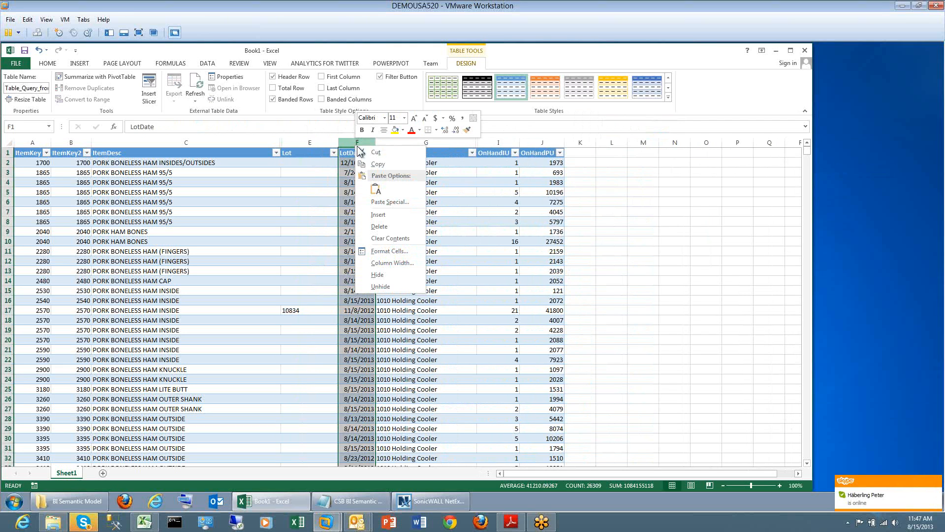
pyautogui.click(386, 215)
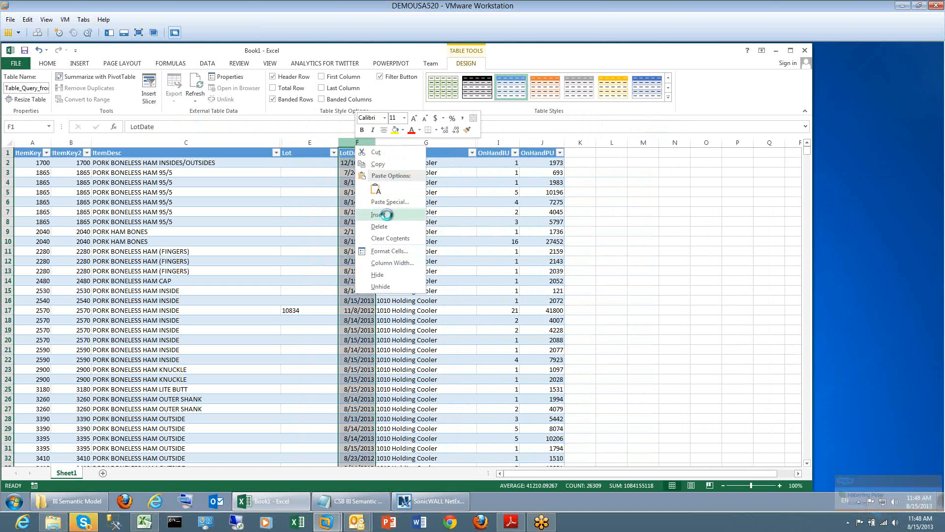
pyautogui.doubleClick(367, 154)
pyautogui.press('BackSpace')
pyautogui.press('BackSpace')
pyautogui.press('BackSpace')
pyautogui.press('BackSpace')
pyautogui.press('BackSpace')
pyautogui.press('BackSpace')
pyautogui.press('BackSpace')
pyautogui.write('Age')
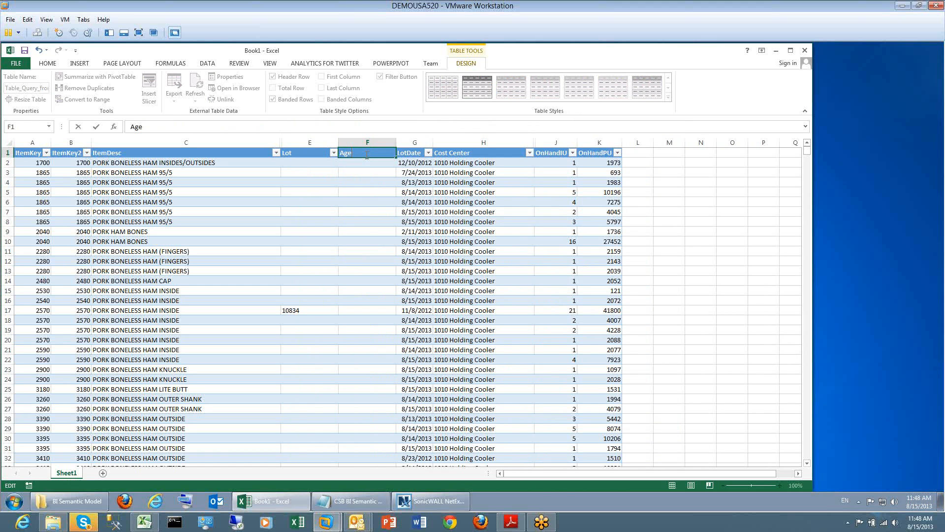
pyautogui.press('Return')
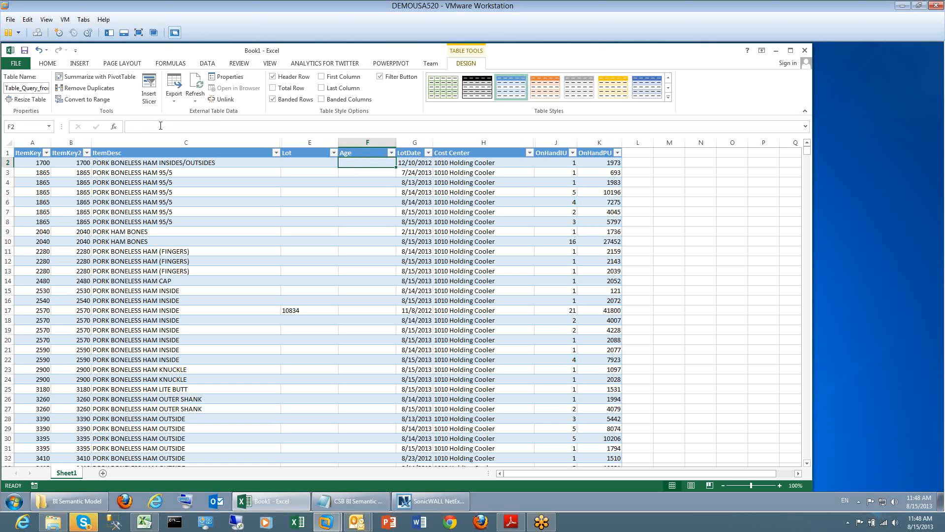
pyautogui.click(160, 125)
pyautogui.write('=')
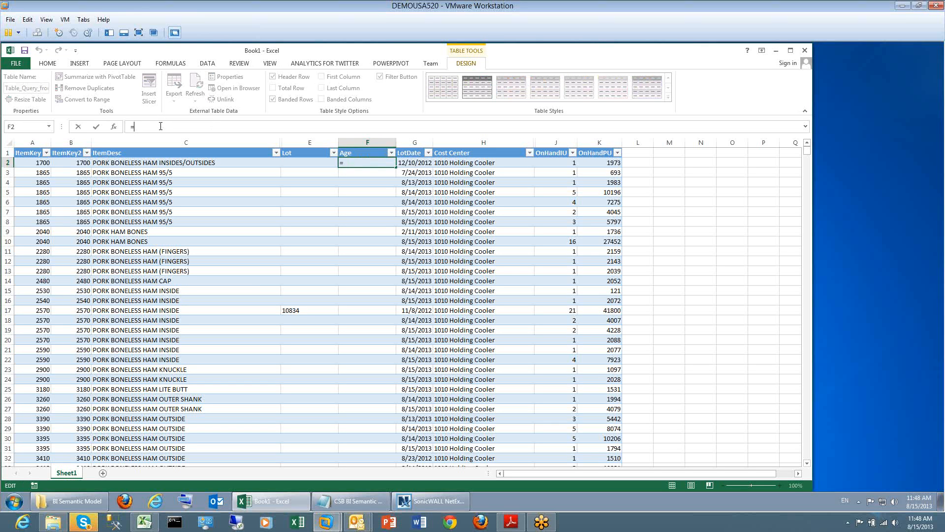
pyautogui.write('TODA')
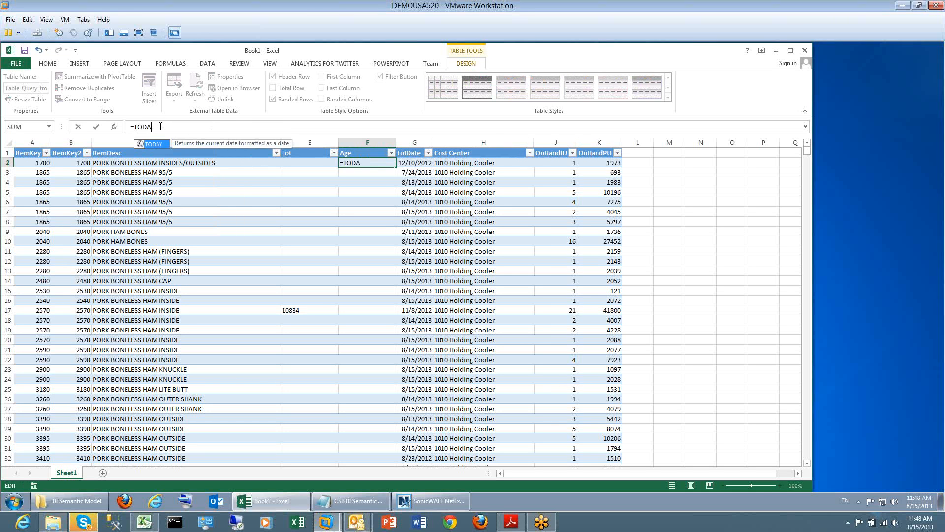
pyautogui.write('Y()-')
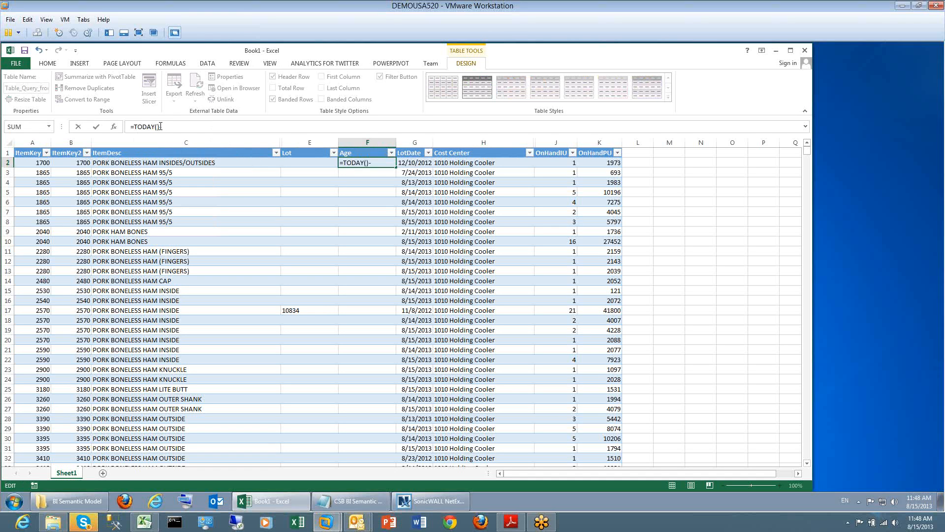
pyautogui.click(410, 163)
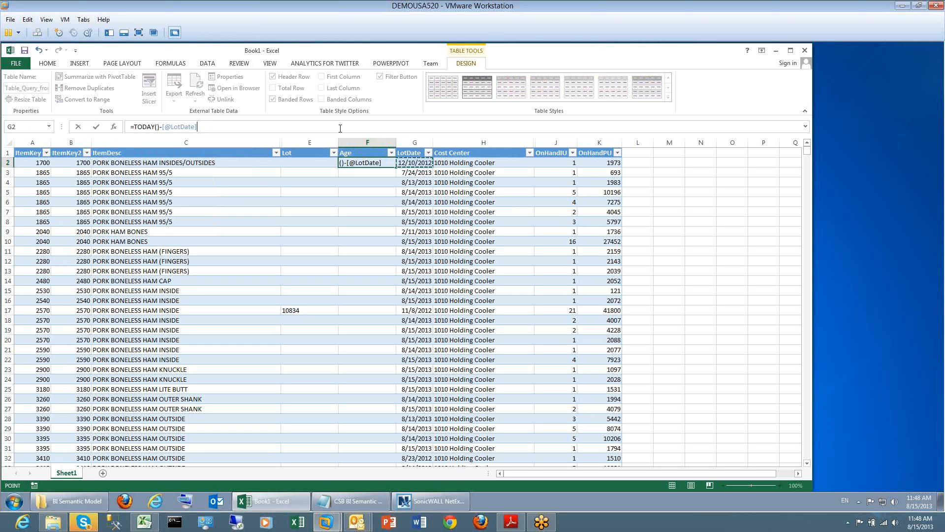
pyautogui.press('Return')
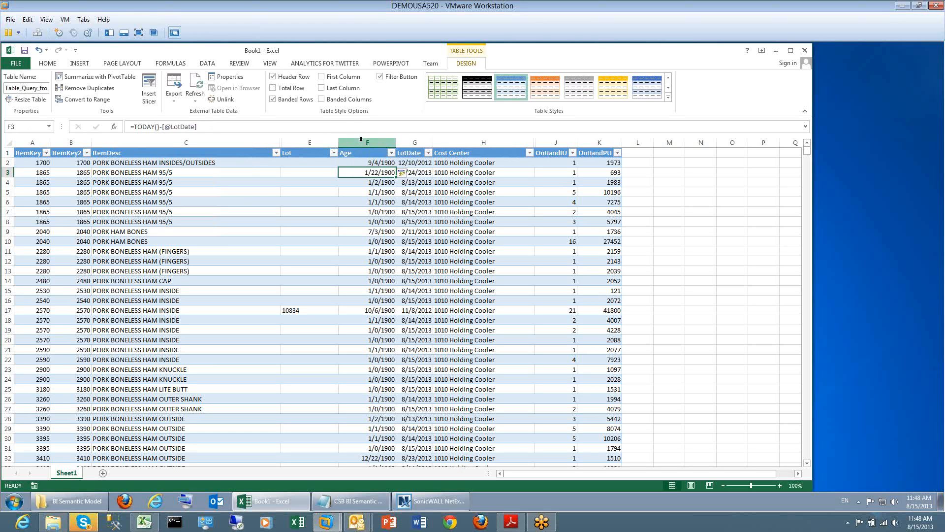
# - Format the whole Age column as Number with no decimal places
pyautogui.click(361, 139)
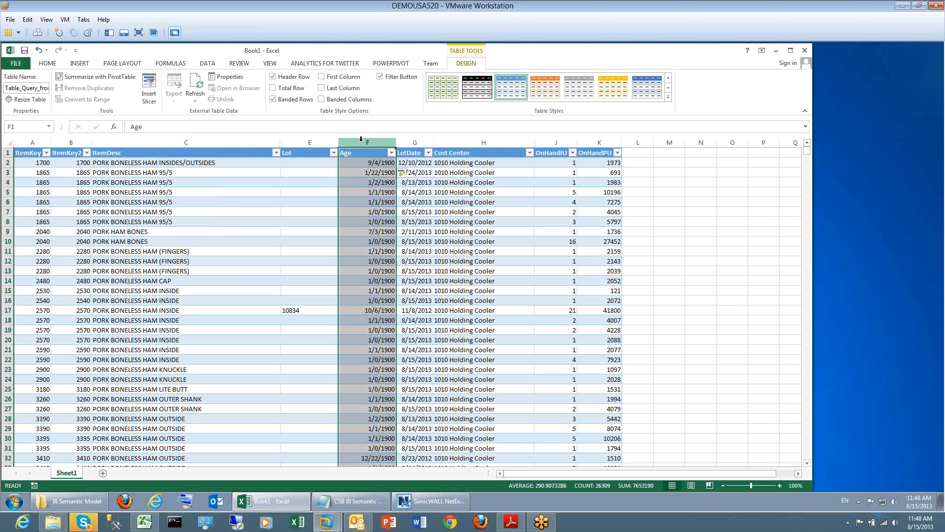
pyautogui.click(55, 65)
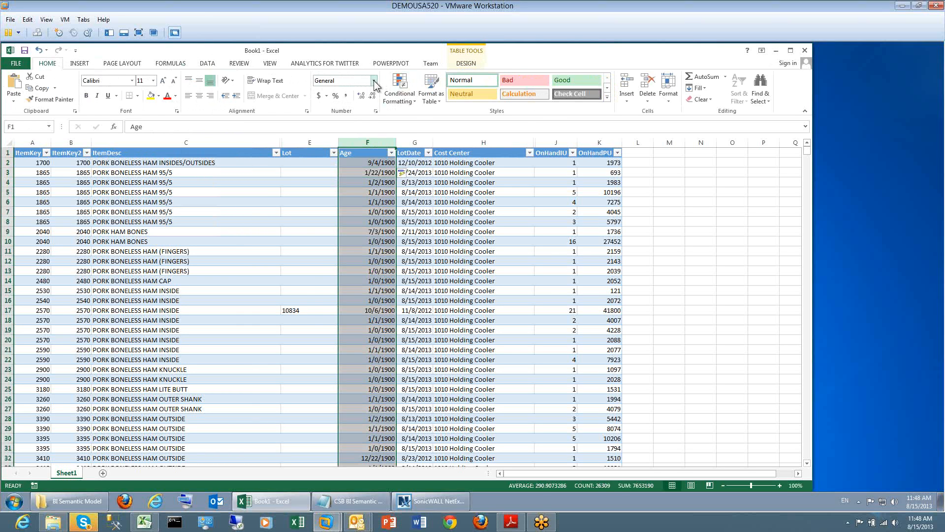
pyautogui.click(373, 81)
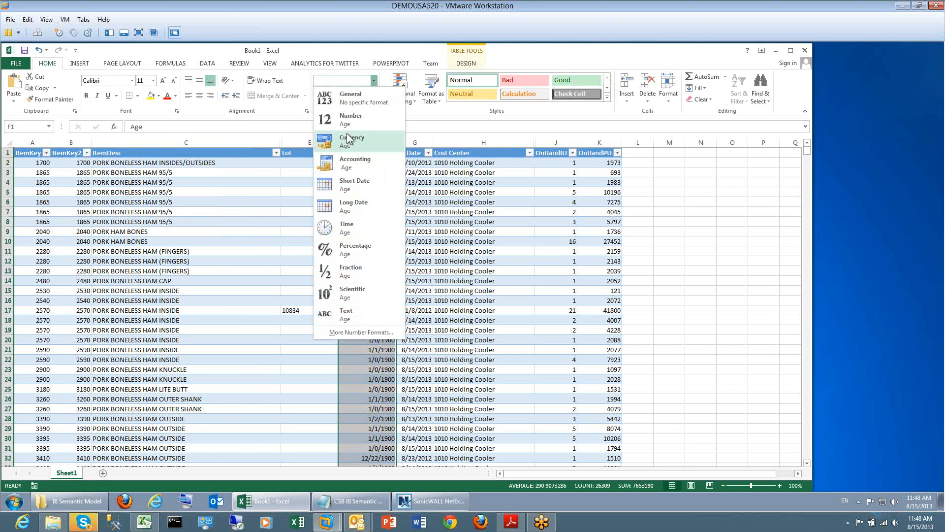
pyautogui.click(346, 118)
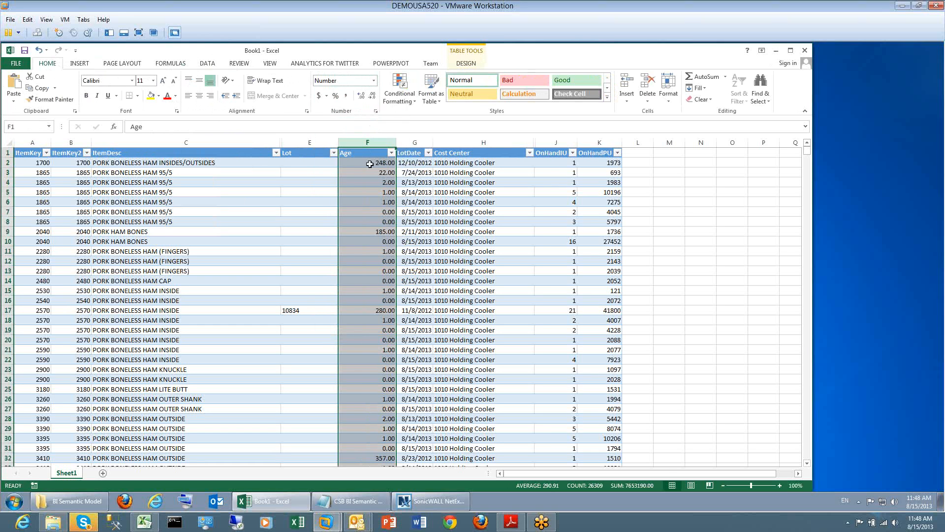
pyautogui.click(364, 96)
pyautogui.click(364, 96)
pyautogui.click(460, 261)
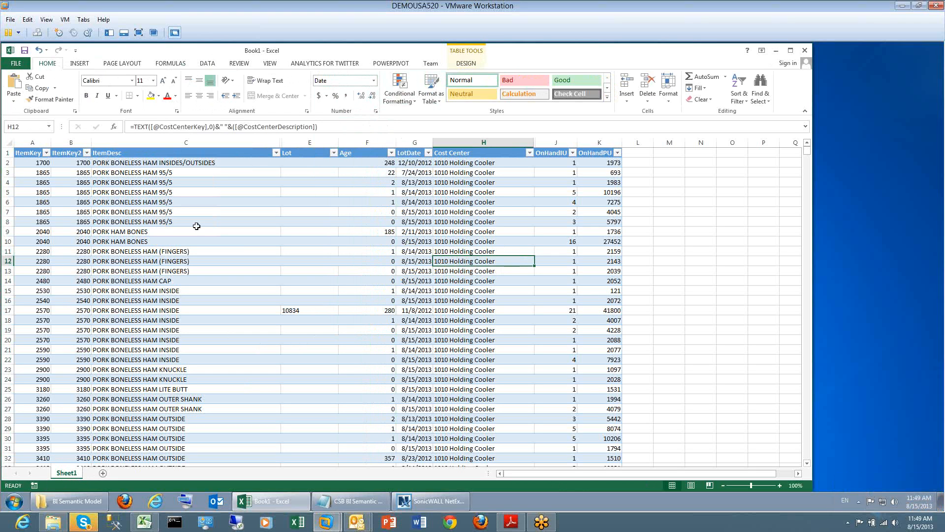
# - Rename Sheet1 as RawData
pyautogui.doubleClick(63, 474)
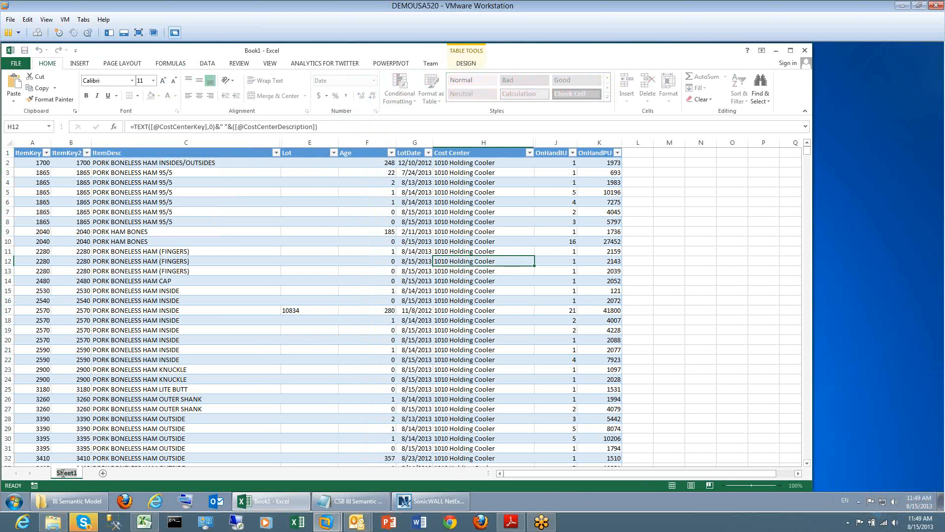
pyautogui.press('BackSpace')
pyautogui.write('RawData')
pyautogui.press('Return')
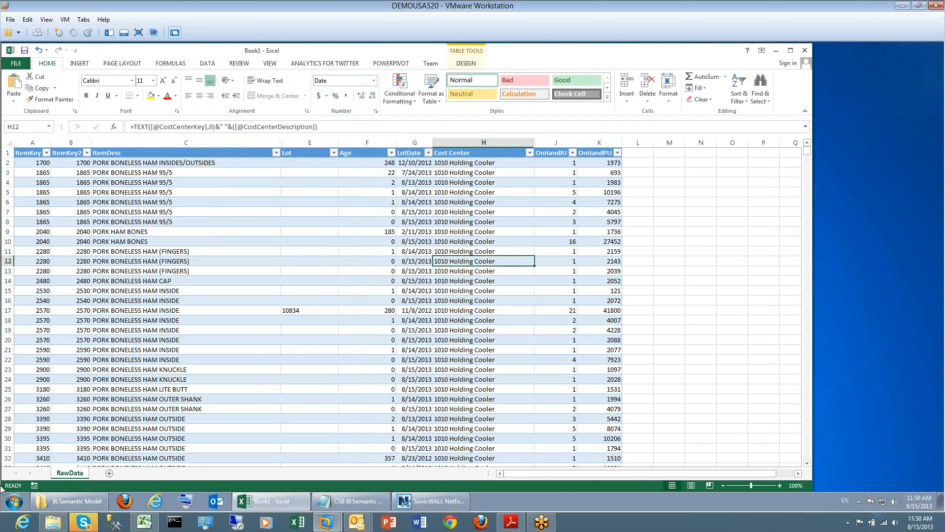
# - Open the definition properties of the workbook connection "Query from RANTOULSQL"
pyautogui.click(199, 64)
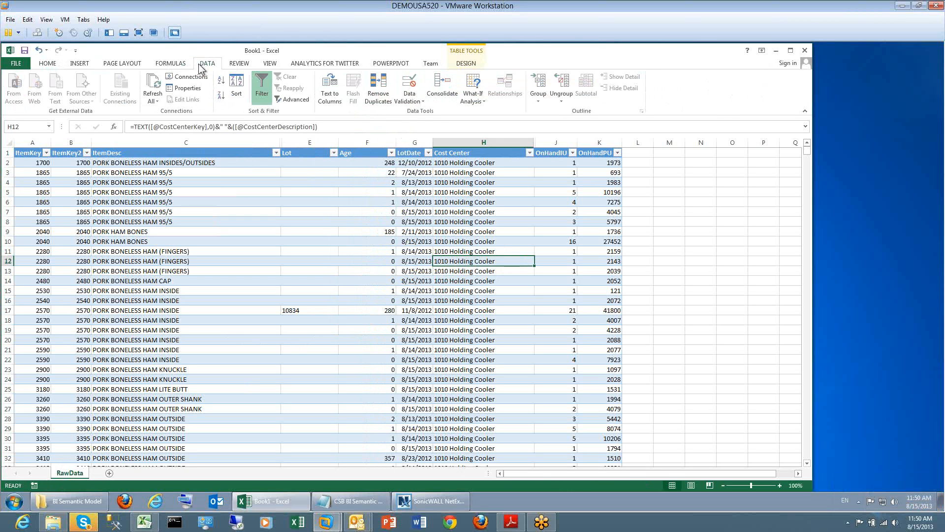
pyautogui.click(195, 77)
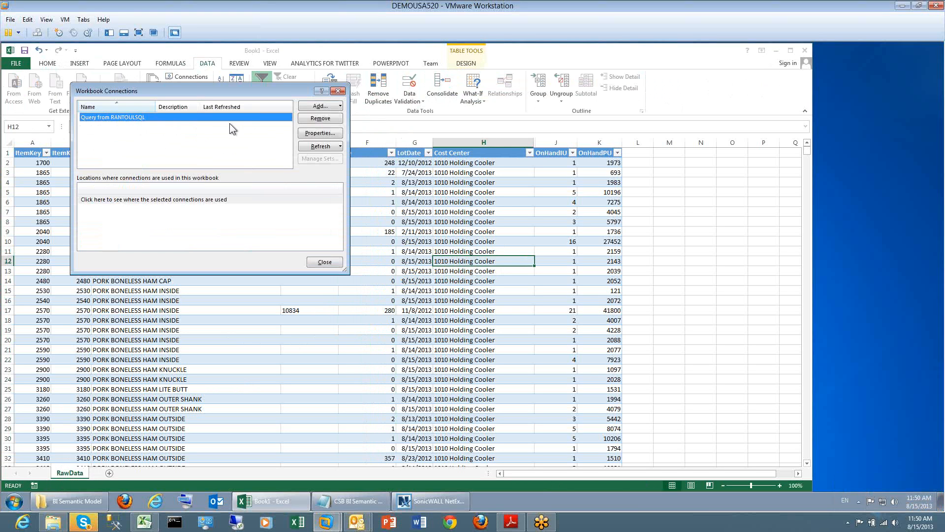
pyautogui.click(305, 136)
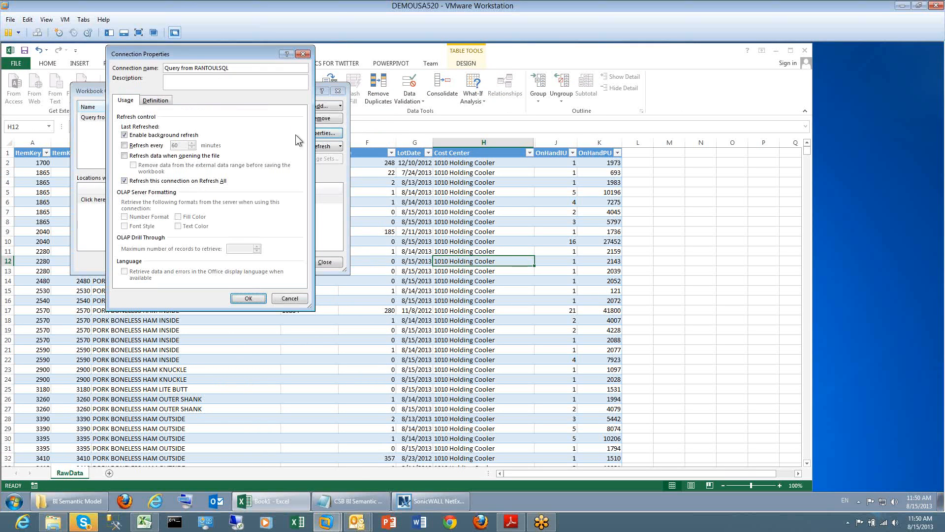
pyautogui.click(157, 101)
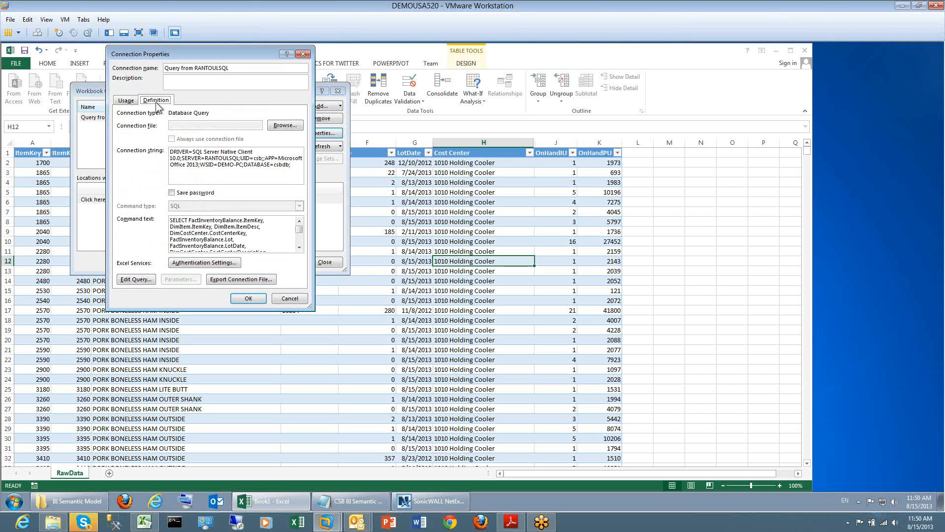
pyautogui.click(131, 279)
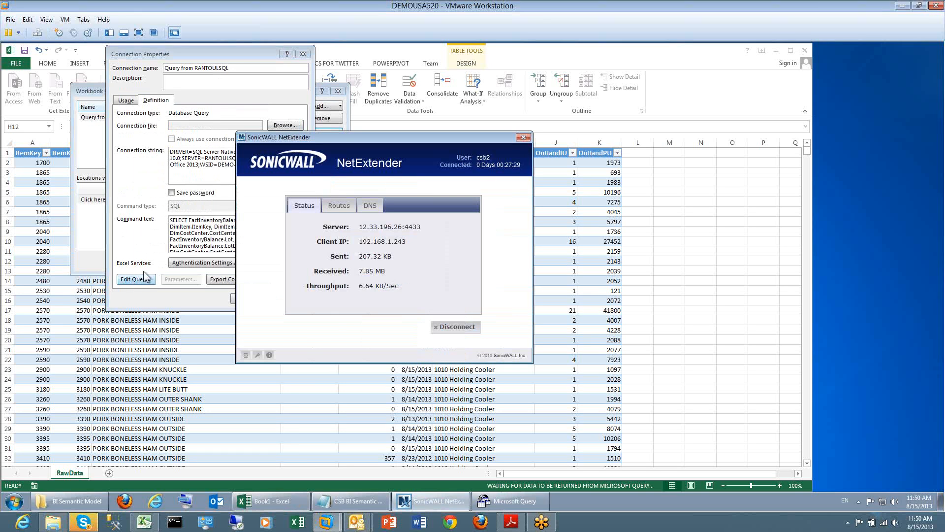
pyautogui.moveTo(474, 137); pyautogui.dragTo(818, 259)
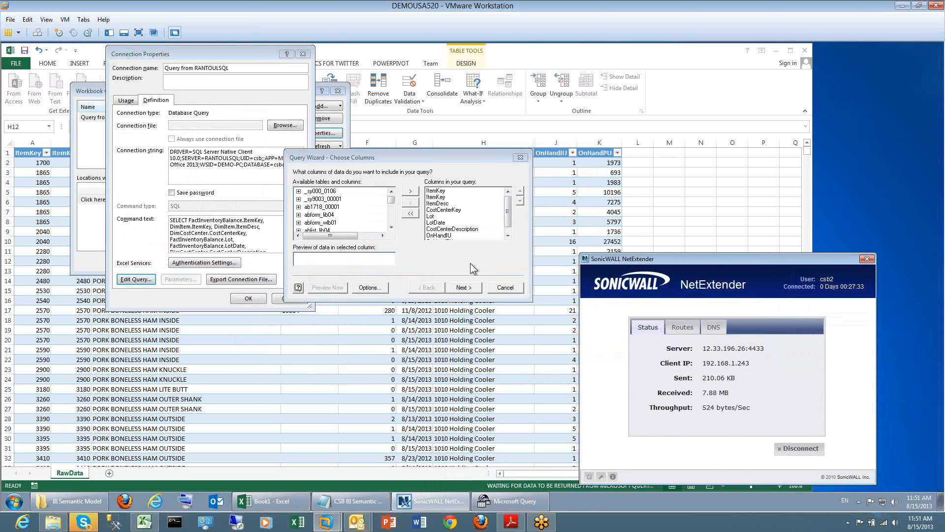
pyautogui.click(475, 288)
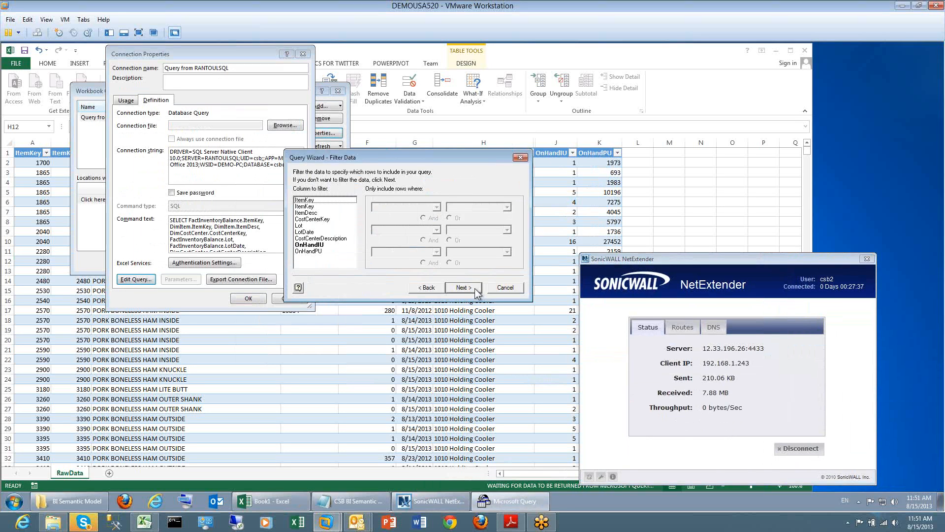
pyautogui.click(475, 288)
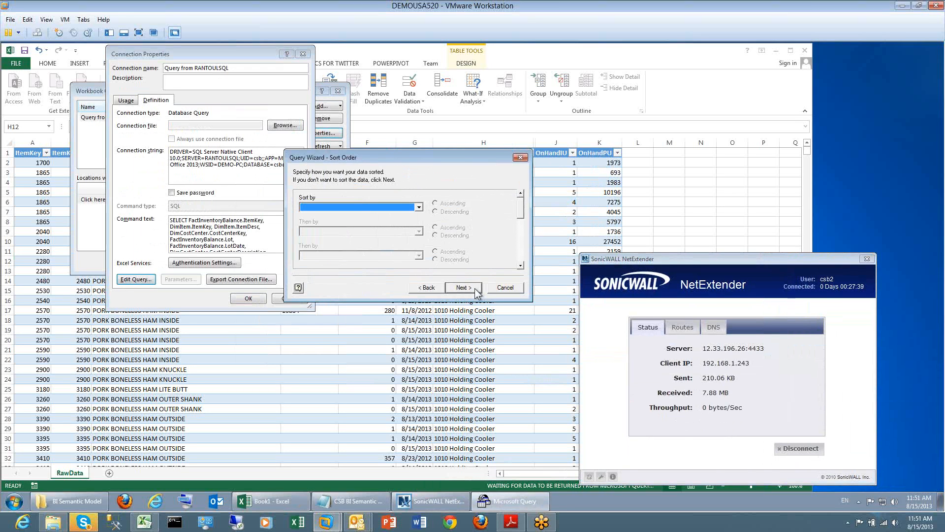
pyautogui.click(515, 289)
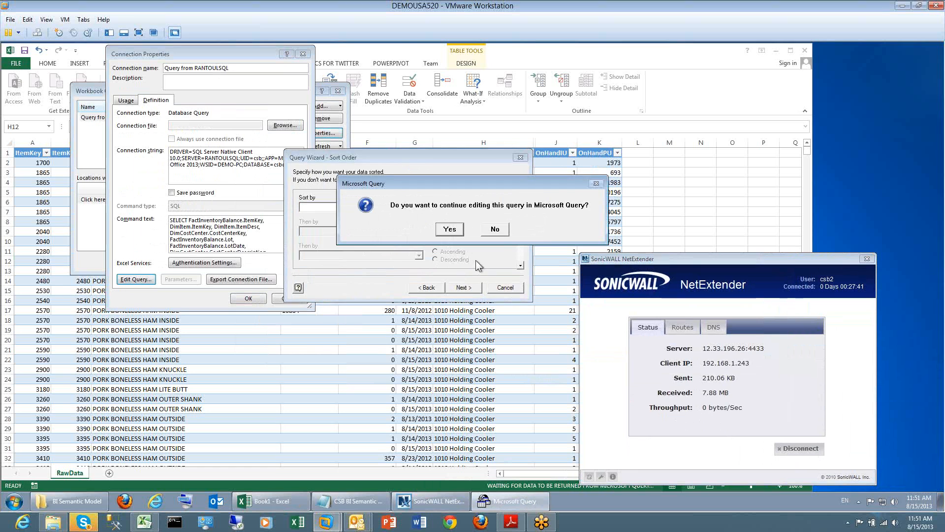
pyautogui.click(497, 230)
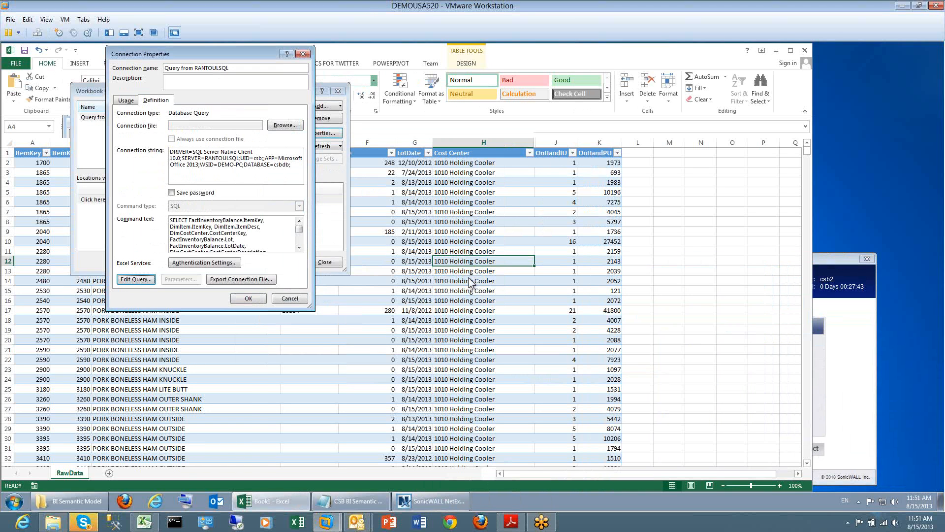
# - Edit the connection's query, keeping its columns, filter and sort settings, and finish the wizard with "View data or edit query in Microsoft Query"
pyautogui.click(120, 279)
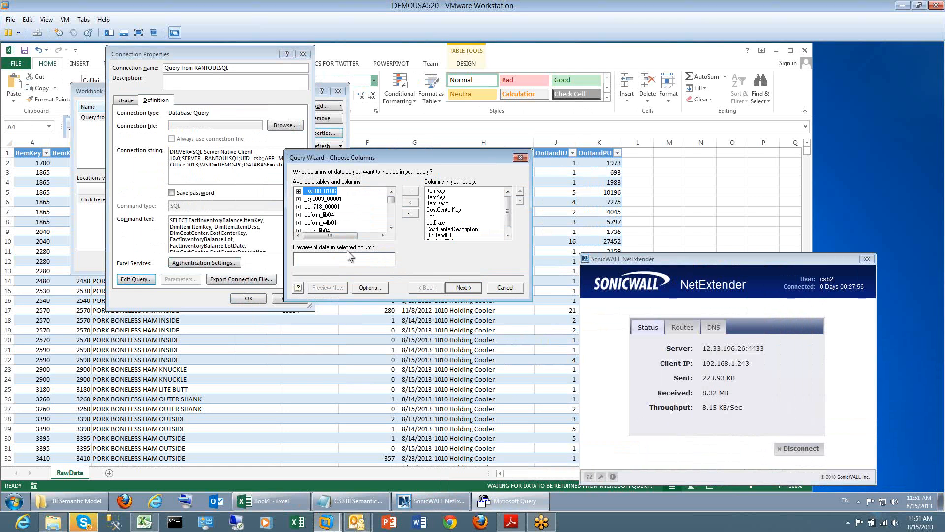
pyautogui.click(371, 287)
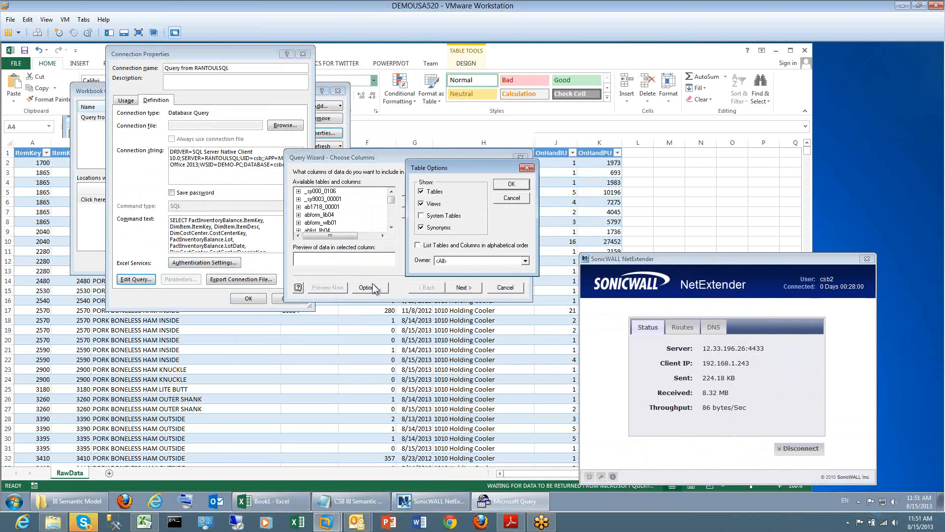
pyautogui.press('Return')
pyautogui.click(465, 288)
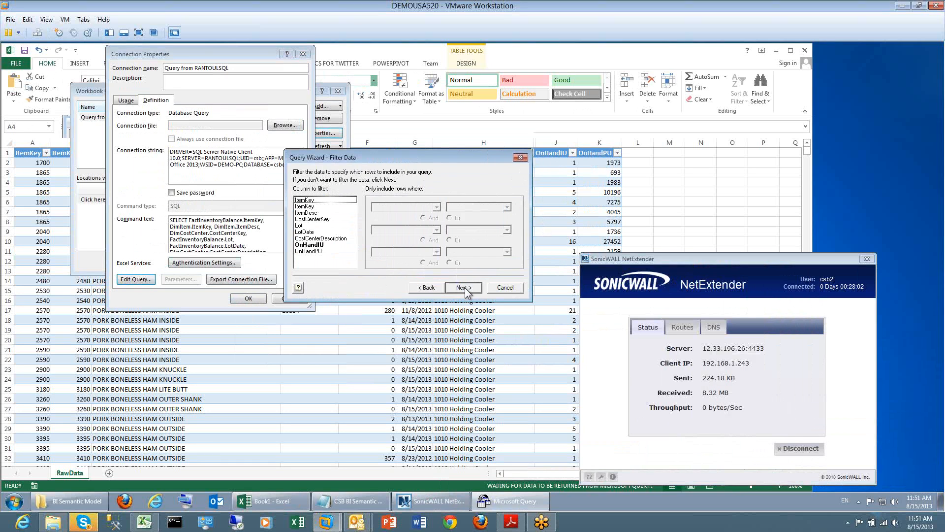
pyautogui.click(465, 288)
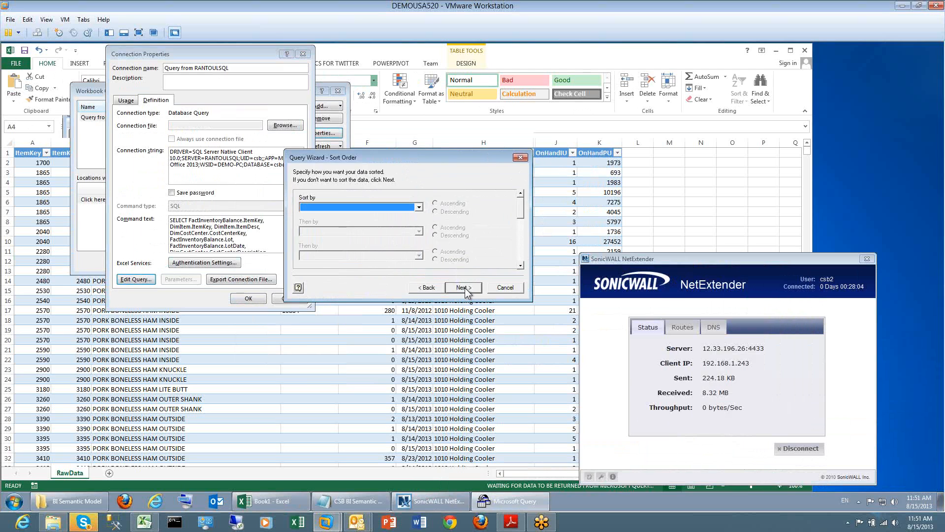
pyautogui.click(465, 288)
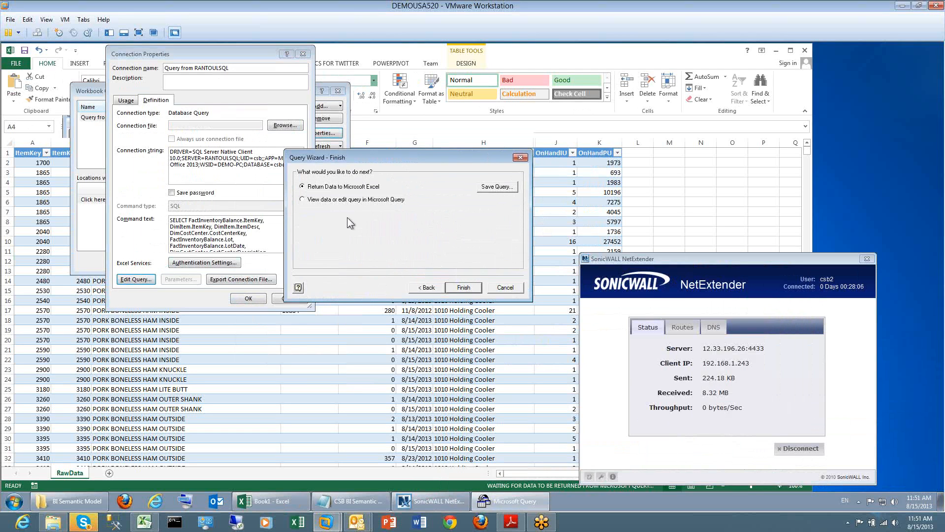
pyautogui.click(339, 200)
pyautogui.click(463, 289)
# - Add the DimItemSubCategory table to the query in Microsoft Query
pyautogui.moveTo(515, 500)
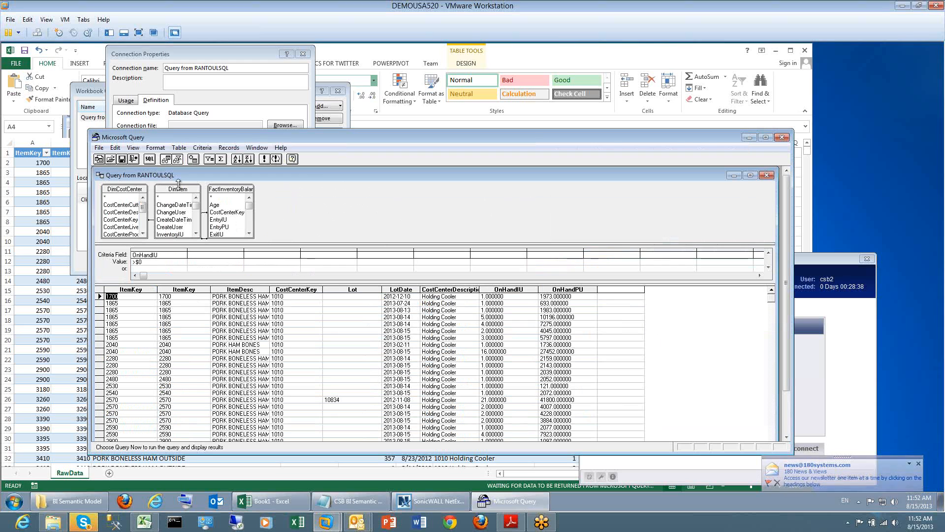
pyautogui.click(175, 149)
pyautogui.click(202, 159)
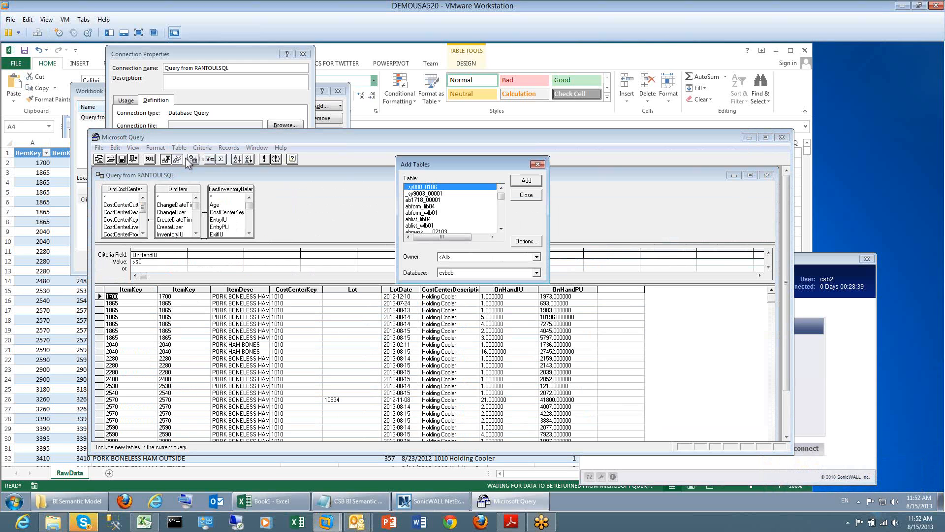
pyautogui.moveTo(501, 199); pyautogui.dragTo(499, 195)
pyautogui.scroll(-4, 432, 207)
pyautogui.scroll(-10, 432, 207)
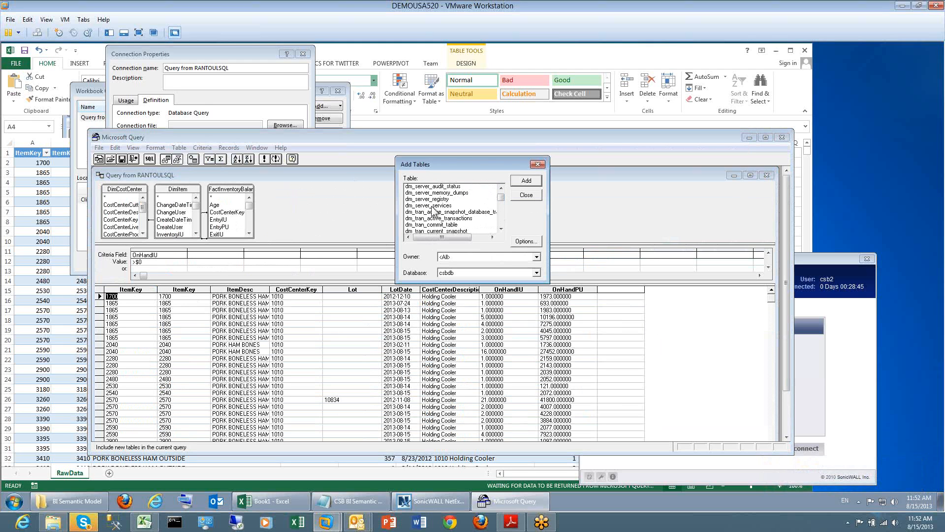
pyautogui.scroll(10, 432, 207)
pyautogui.scroll(15, 433, 211)
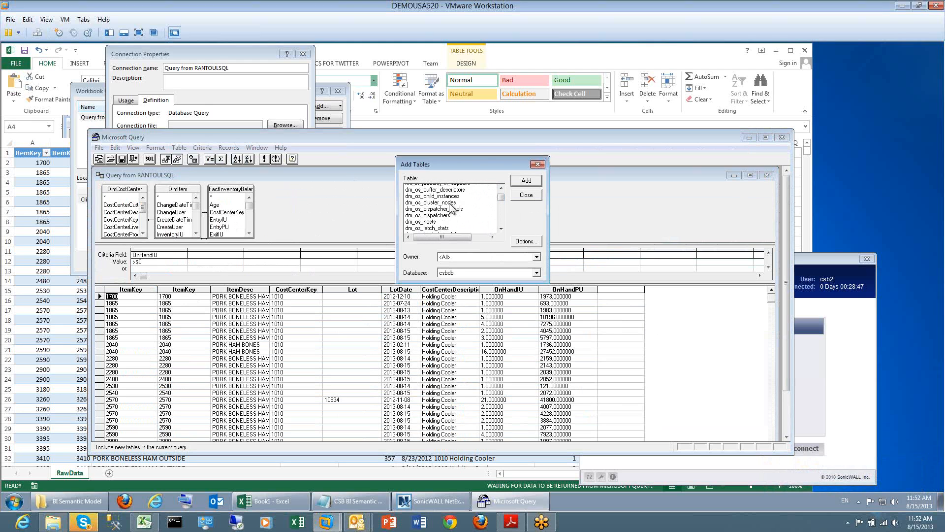
pyautogui.scroll(15, 451, 206)
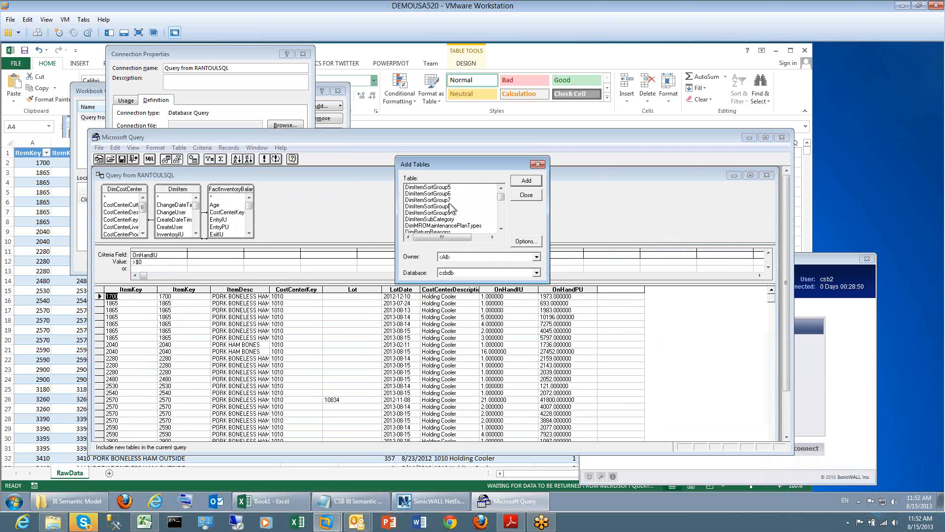
pyautogui.scroll(-2, 449, 203)
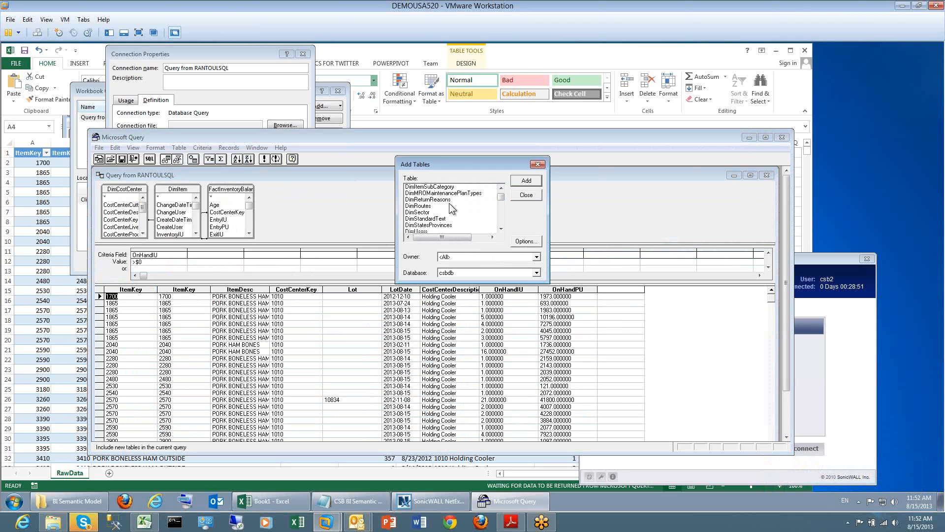
pyautogui.scroll(-1, 449, 203)
pyautogui.scroll(4, 451, 208)
pyautogui.scroll(-1, 451, 209)
pyautogui.click(428, 219)
pyautogui.click(534, 181)
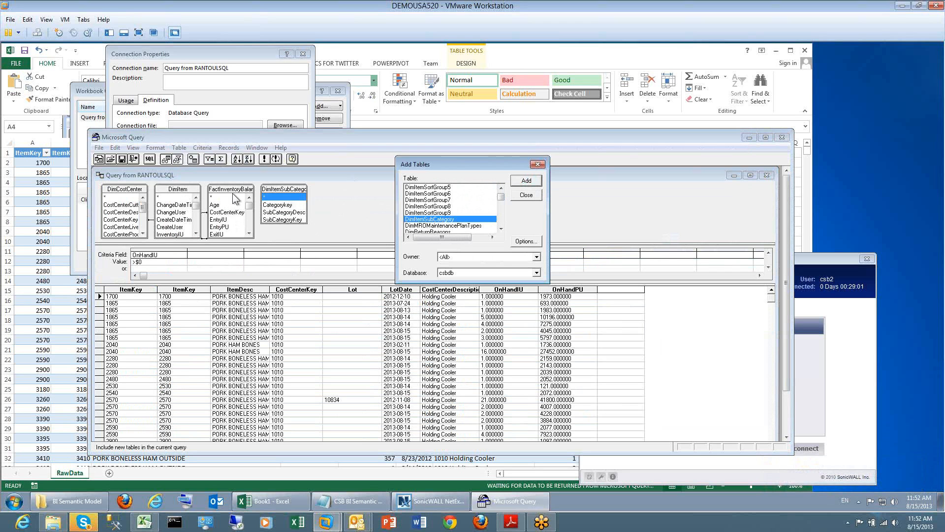
pyautogui.click(525, 195)
# - Spread the DimItem and DimItemSubCategory tables apart and join them on SubCategoryKey, accepting the join between different data types
pyautogui.moveTo(286, 190); pyautogui.dragTo(420, 194)
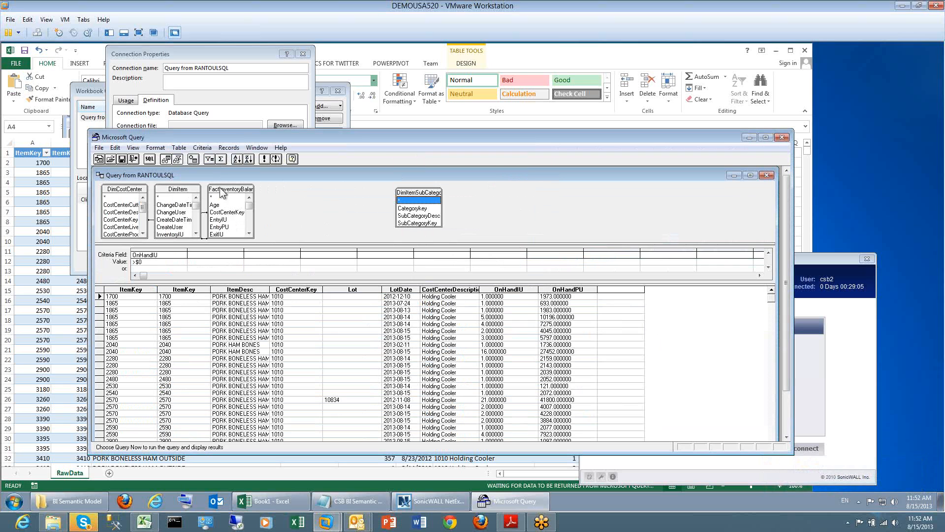
pyautogui.moveTo(184, 189); pyautogui.dragTo(333, 188)
pyautogui.click(345, 232)
pyautogui.click(345, 231)
pyautogui.click(344, 232)
pyautogui.click(344, 232)
pyautogui.click(344, 231)
pyautogui.click(344, 231)
pyautogui.click(344, 231)
pyautogui.click(345, 231)
pyautogui.click(344, 231)
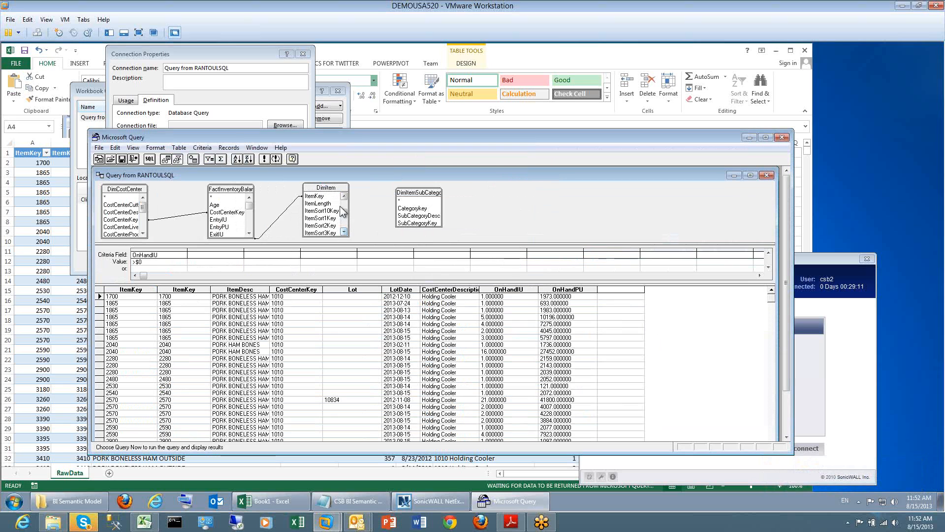
pyautogui.moveTo(343, 211); pyautogui.dragTo(344, 224)
pyautogui.click(332, 226)
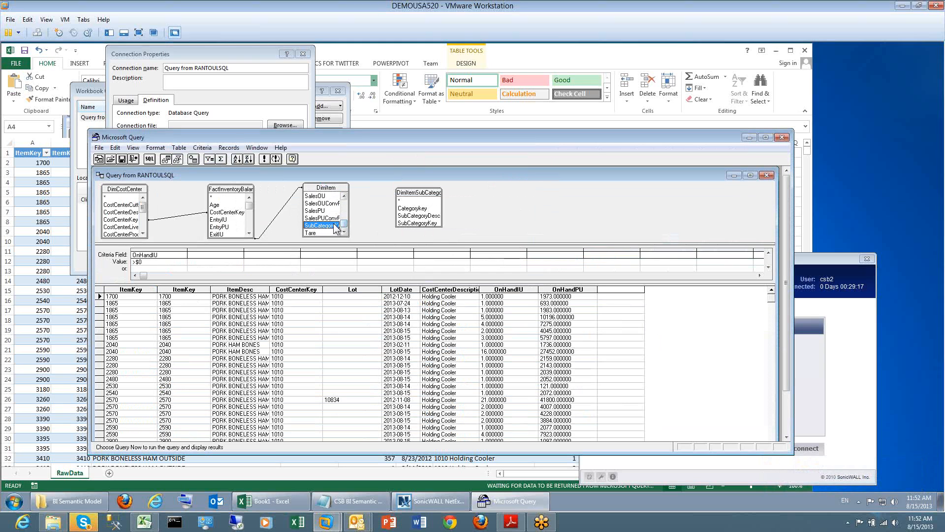
pyautogui.moveTo(328, 227); pyautogui.dragTo(422, 226)
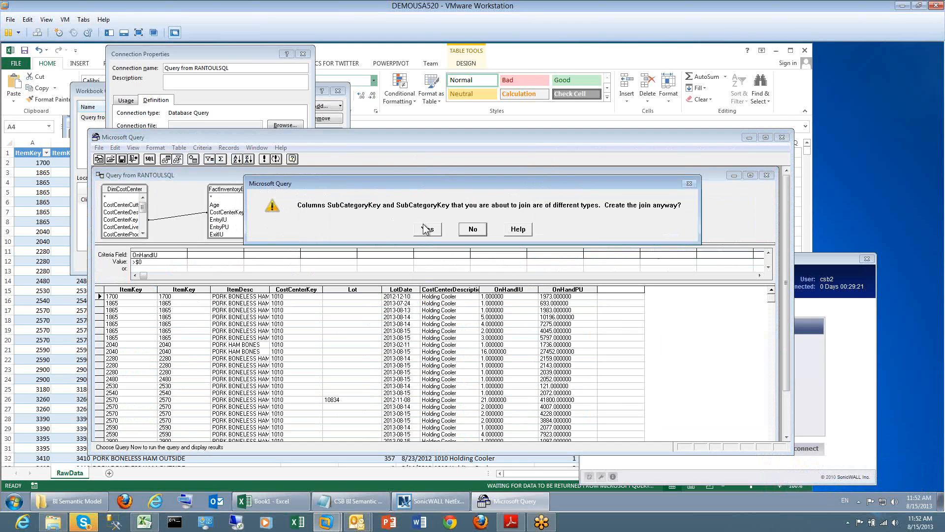
pyautogui.click(427, 230)
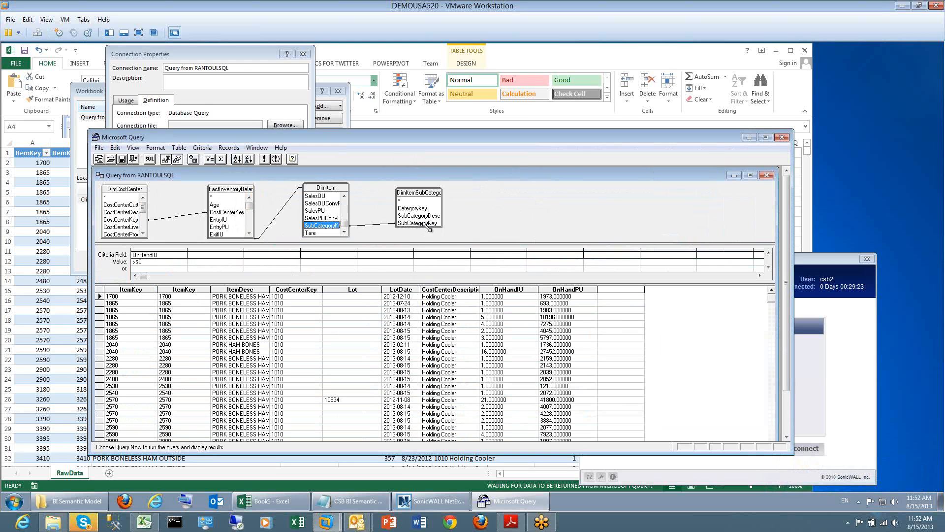
# - Insert the SubCategoryKey and SubCategoryDesc columns from the subcategory table before OnHandPU in the results and run the query
pyautogui.moveTo(423, 222); pyautogui.dragTo(597, 316)
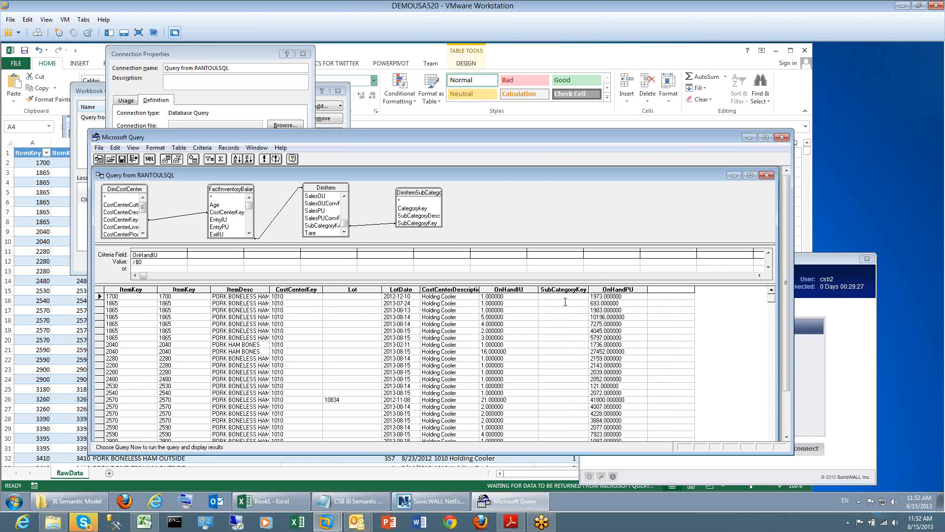
pyautogui.moveTo(423, 216); pyautogui.dragTo(597, 334)
pyautogui.click(266, 158)
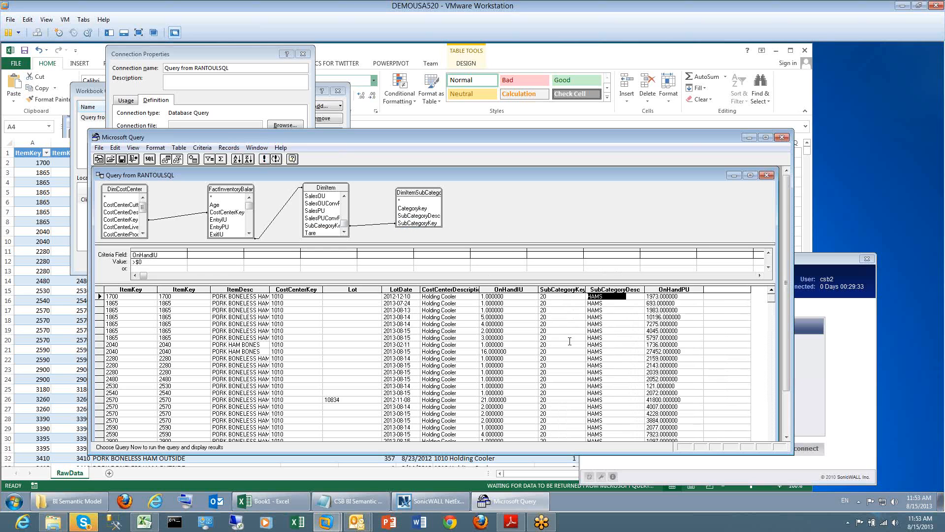
# - Return the query data to Excel, accepting the connection changes and logging in to RANTOULSQL with the account password
pyautogui.click(99, 148)
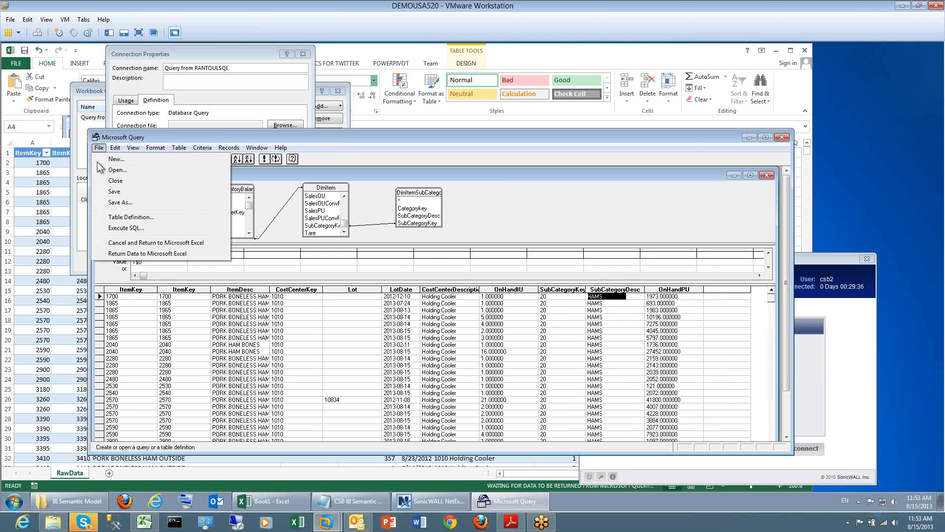
pyautogui.click(114, 253)
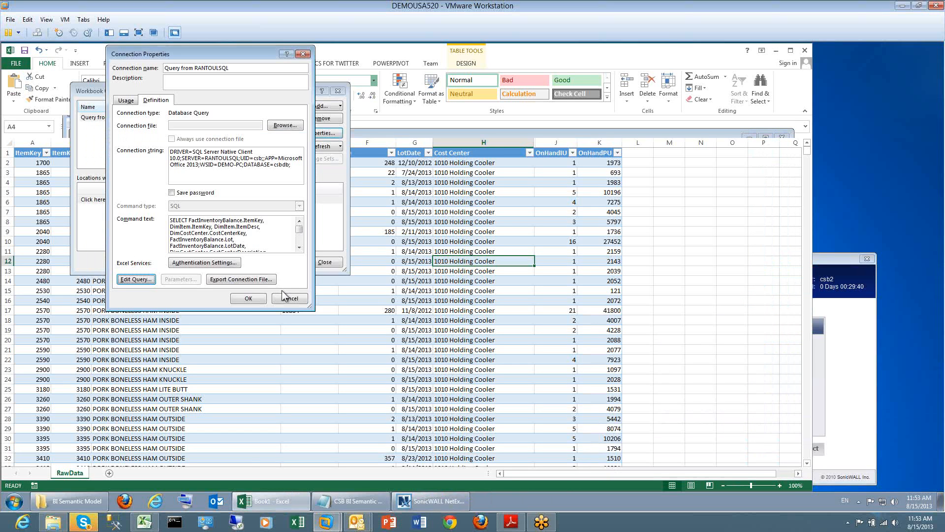
pyautogui.click(249, 299)
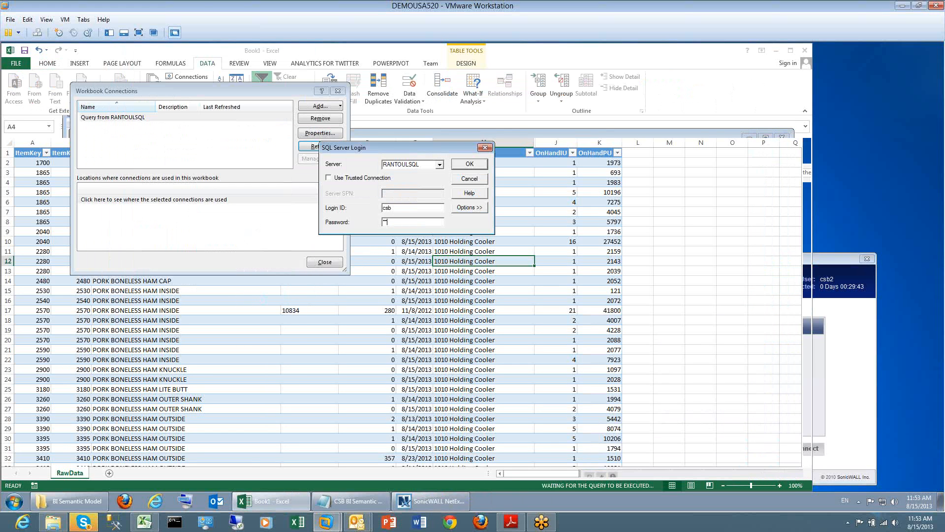
pyautogui.click(468, 164)
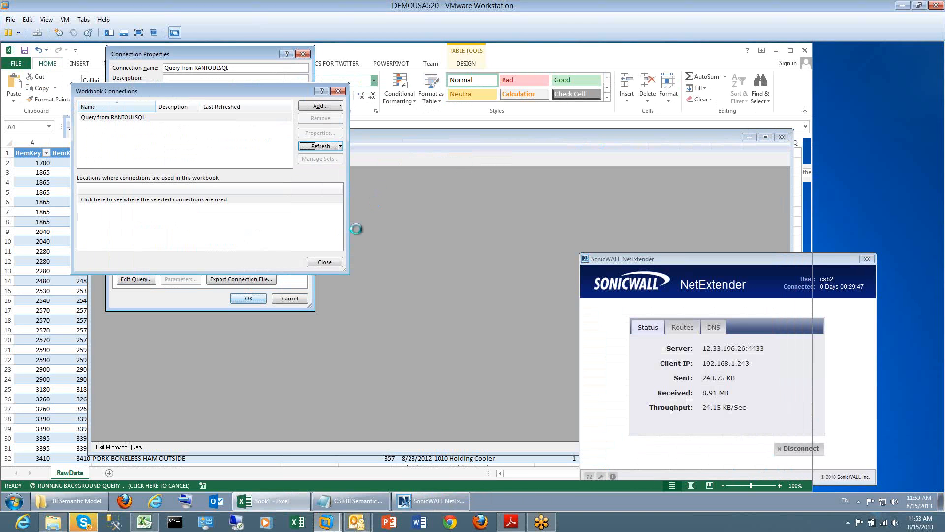
pyautogui.click(325, 262)
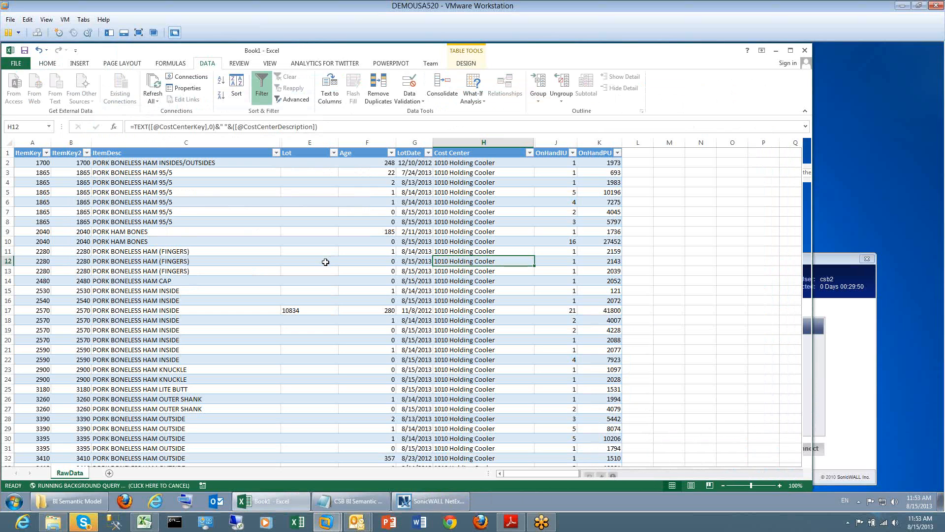
pyautogui.click(291, 254)
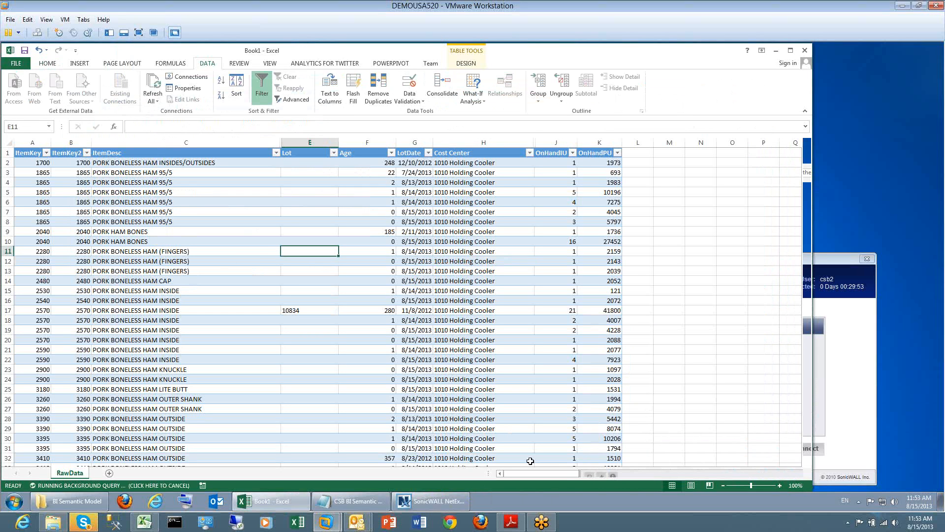
pyautogui.rightClick(202, 222)
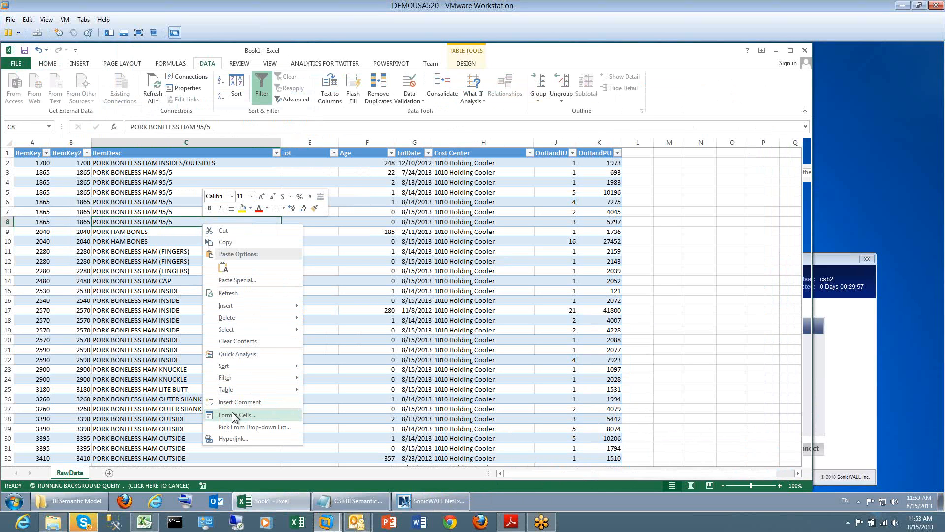
pyautogui.press('Escape')
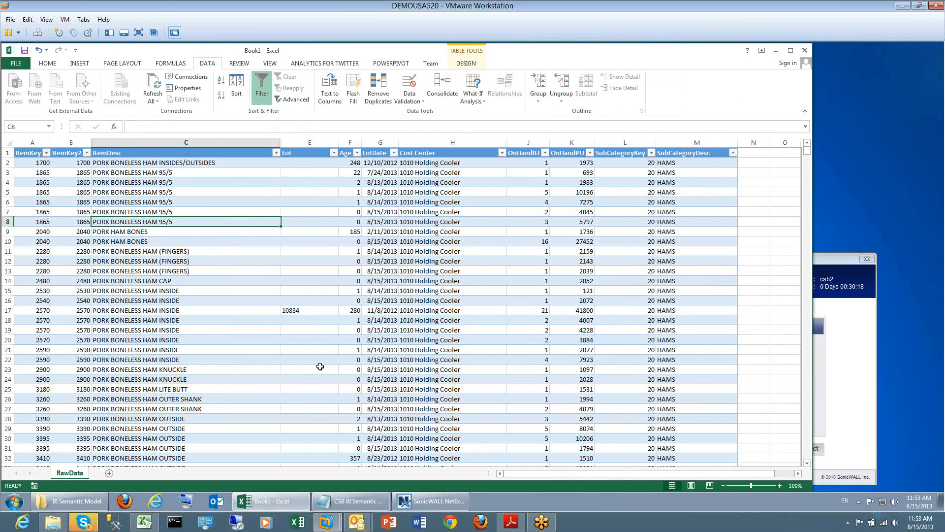
pyautogui.click(334, 322)
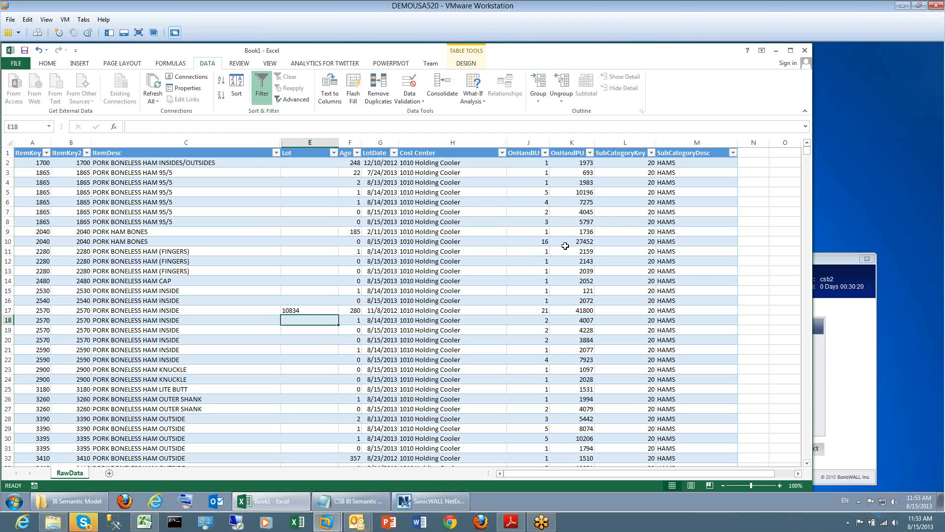
pyautogui.click(356, 243)
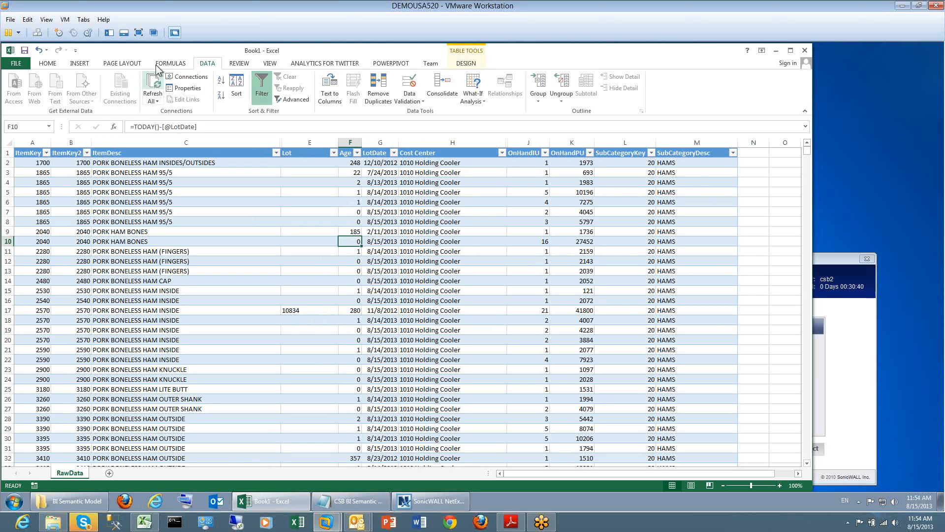
# - Set the workbook connection to refresh data when opening the file, and try to log in to RANTOULSQL with the account password
pyautogui.click(196, 89)
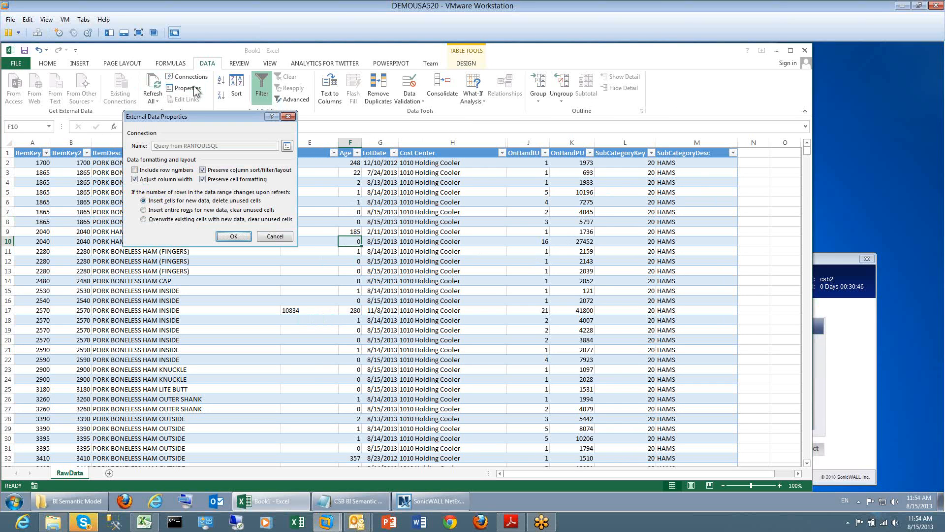
pyautogui.press('Escape')
pyautogui.click(192, 77)
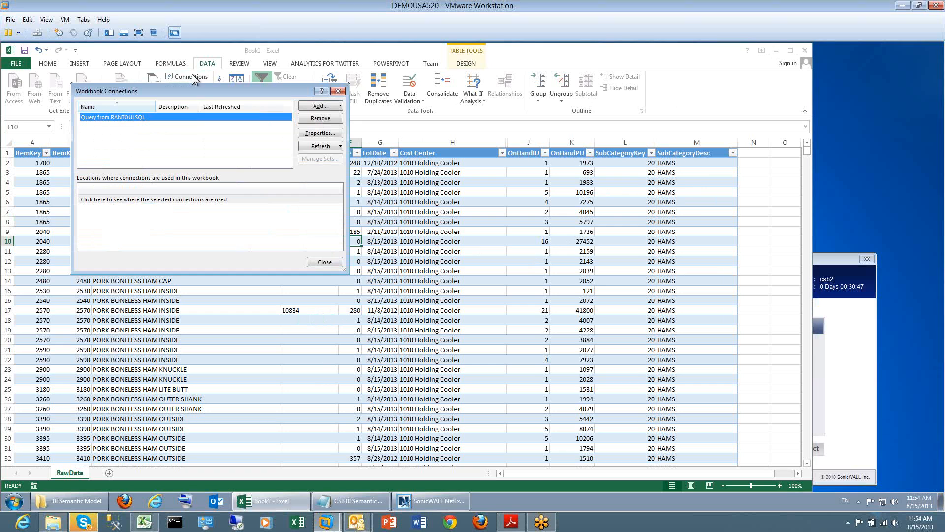
pyautogui.click(325, 132)
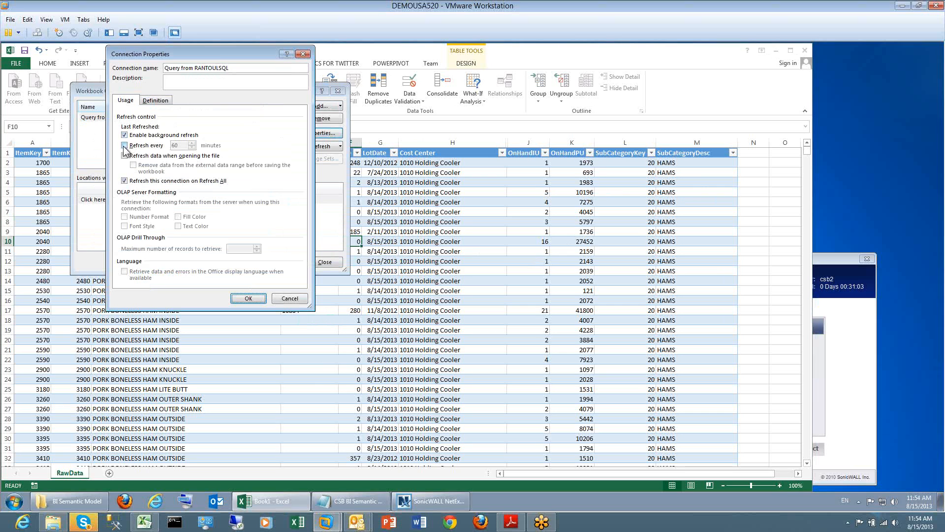
pyautogui.click(124, 156)
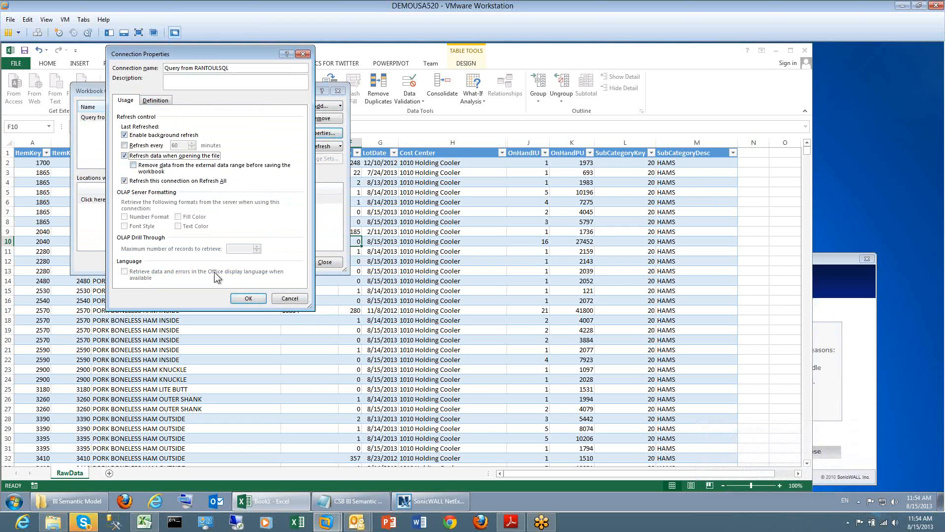
pyautogui.click(249, 298)
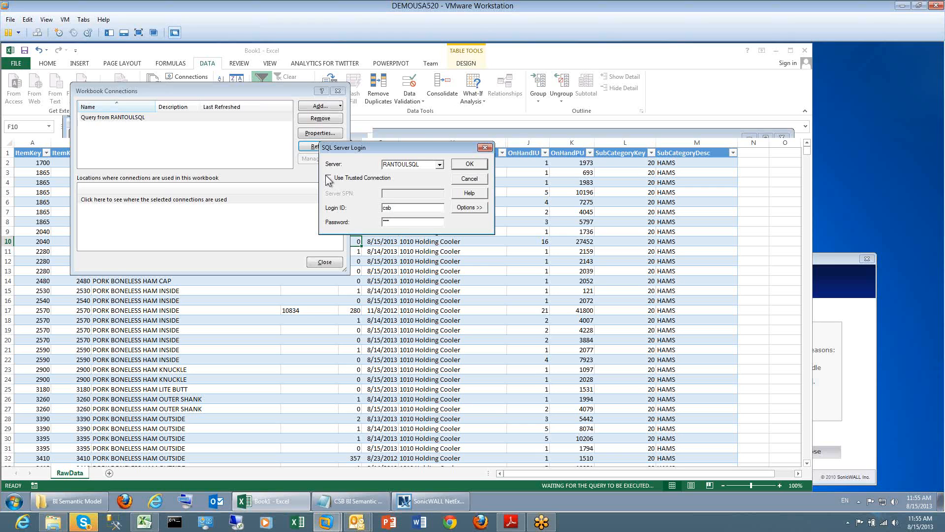
pyautogui.click(479, 163)
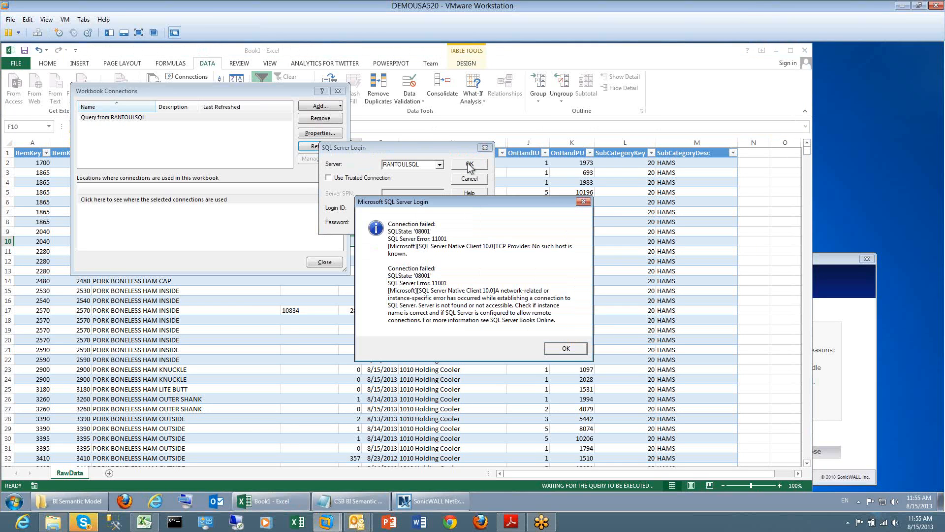
pyautogui.click(566, 348)
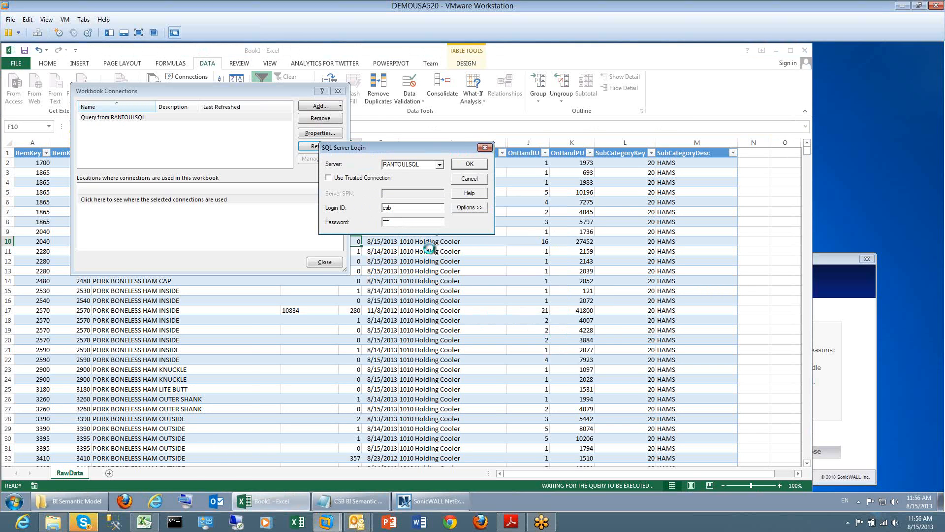
pyautogui.click(429, 499)
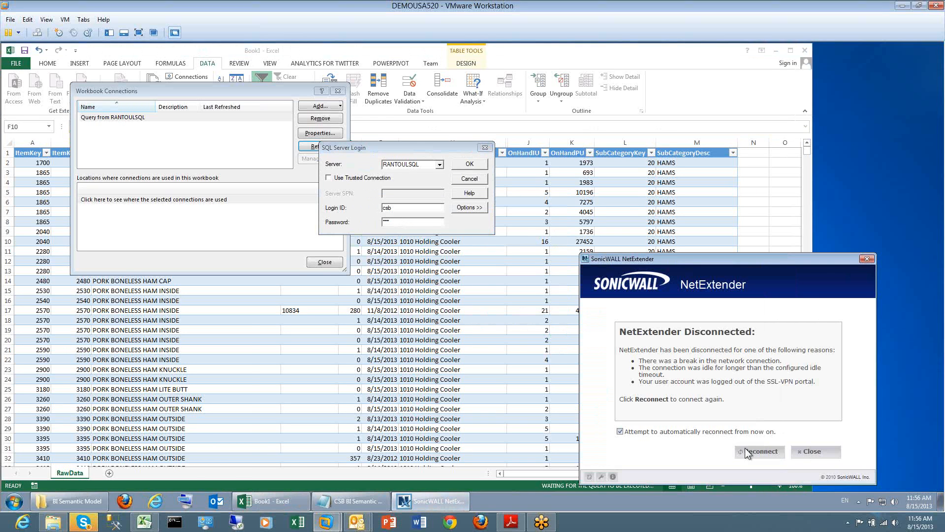
pyautogui.click(763, 452)
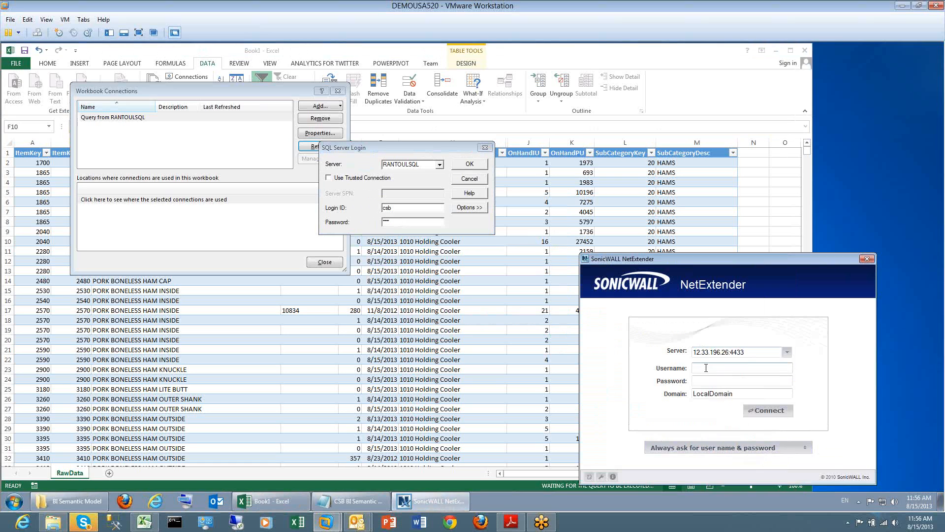
pyautogui.write('csb')
pyautogui.press('Tab')
pyautogui.write('***')
pyautogui.click(767, 413)
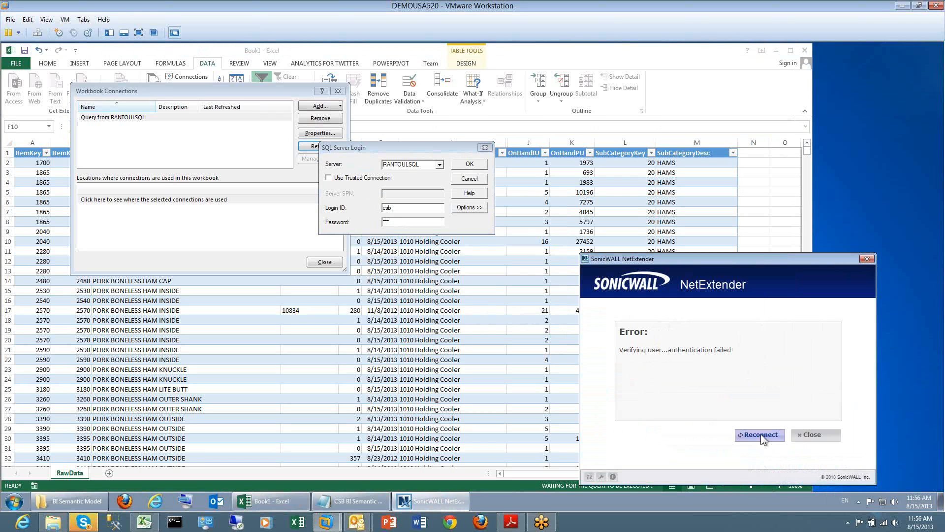
pyautogui.click(760, 434)
pyautogui.click(708, 367)
pyautogui.write('csb2')
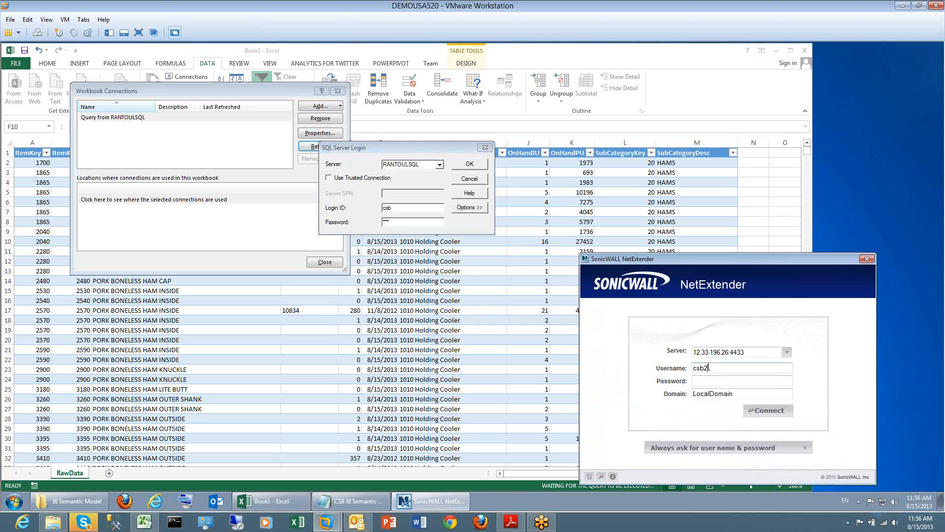
pyautogui.press('Tab')
pyautogui.write('******')
pyautogui.click(763, 410)
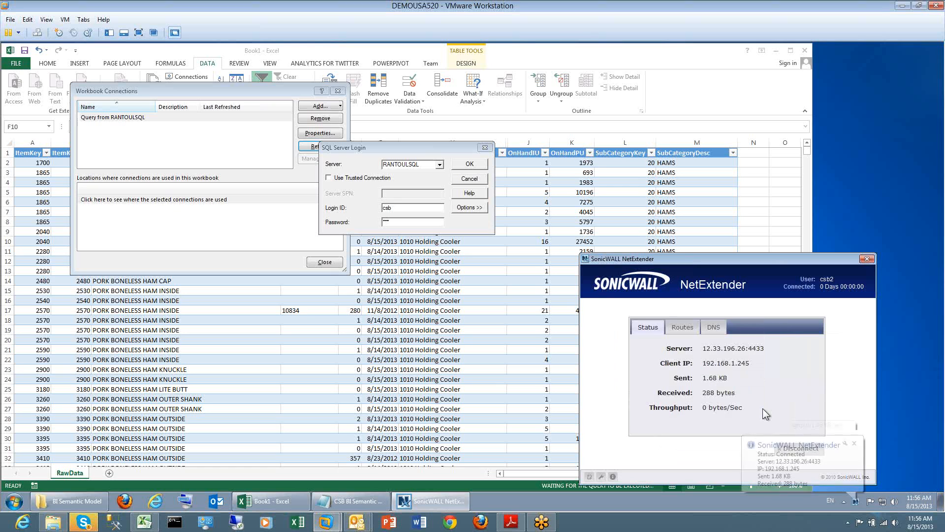
# - Submit the pending RANTOULSQL login to refresh the query in Excel, and close the workbook connections
pyautogui.click(471, 164)
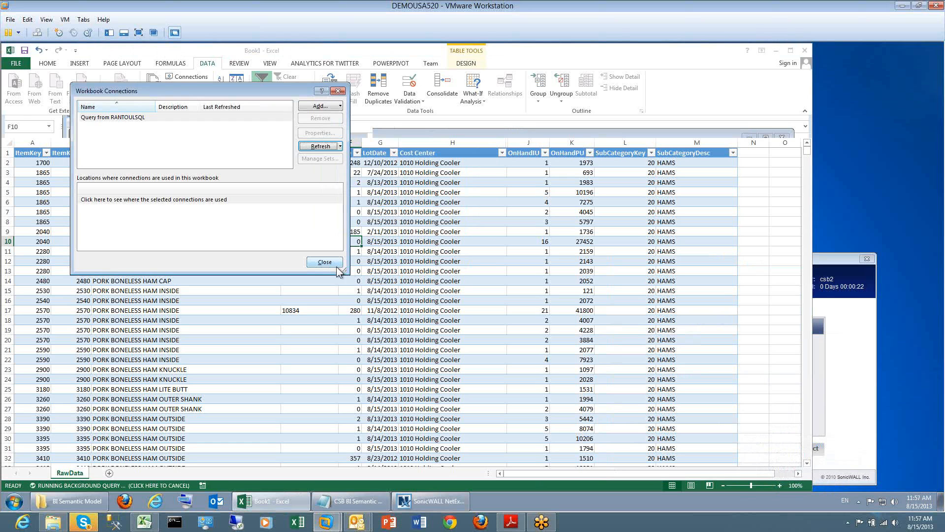
pyautogui.click(321, 261)
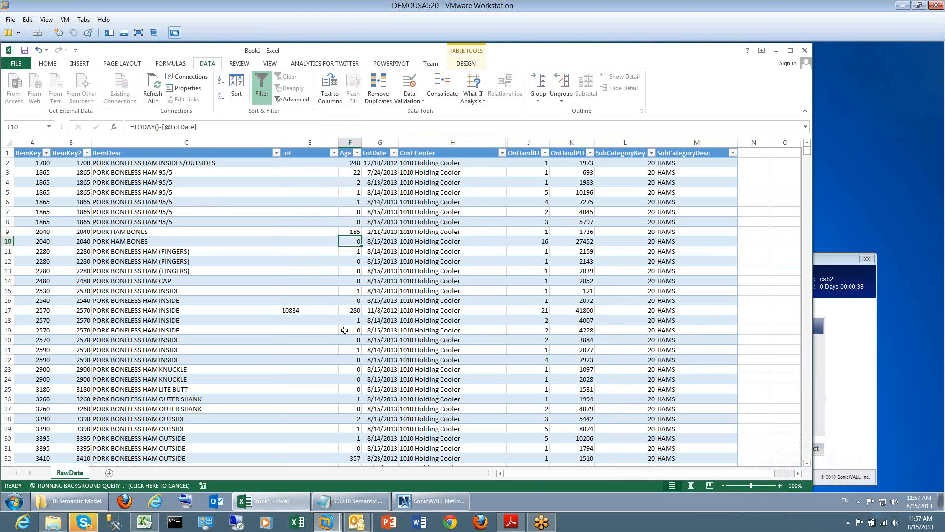
pyautogui.click(37, 168)
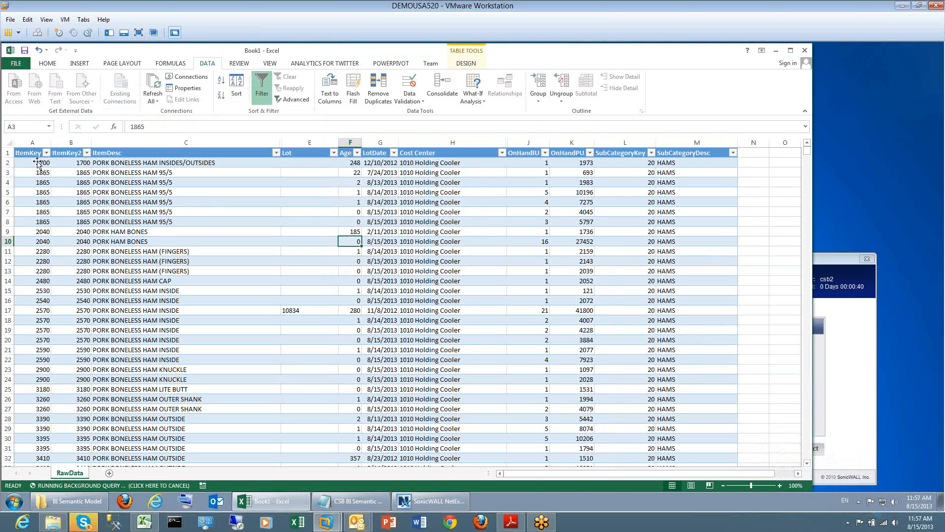
pyautogui.click(49, 127)
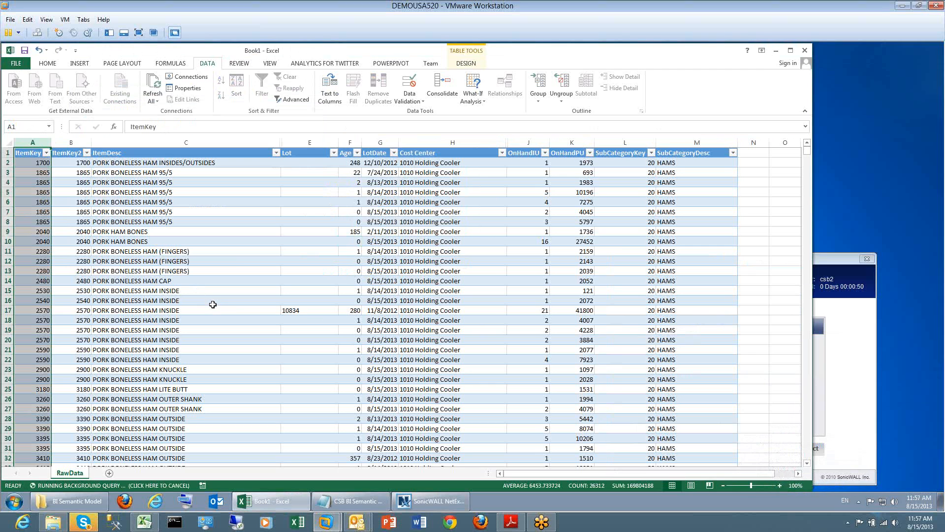
pyautogui.click(213, 303)
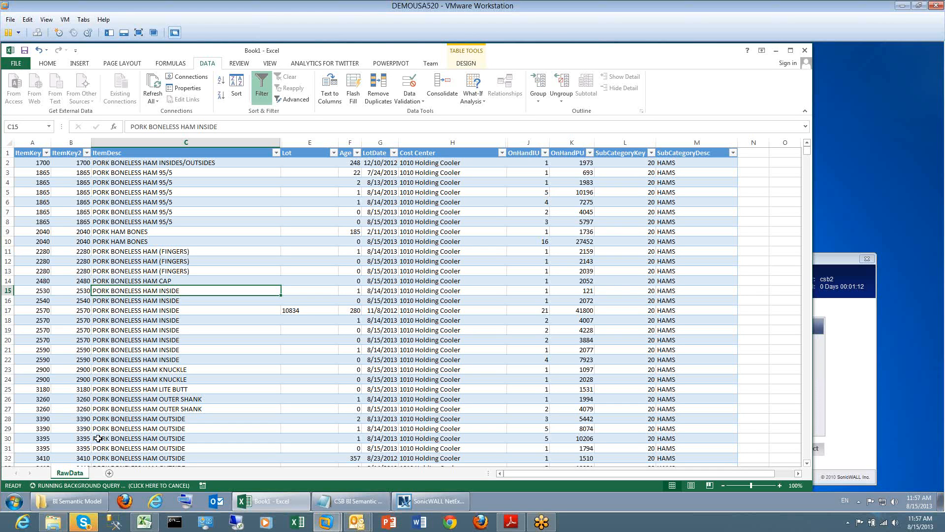
# - Add a new worksheet after RawData and rename it Inventory Info
pyautogui.click(109, 473)
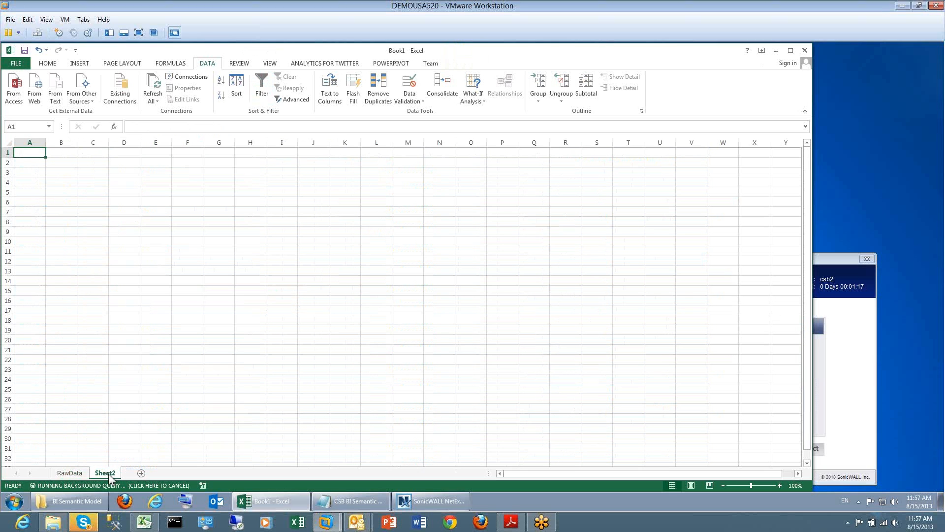
pyautogui.doubleClick(105, 474)
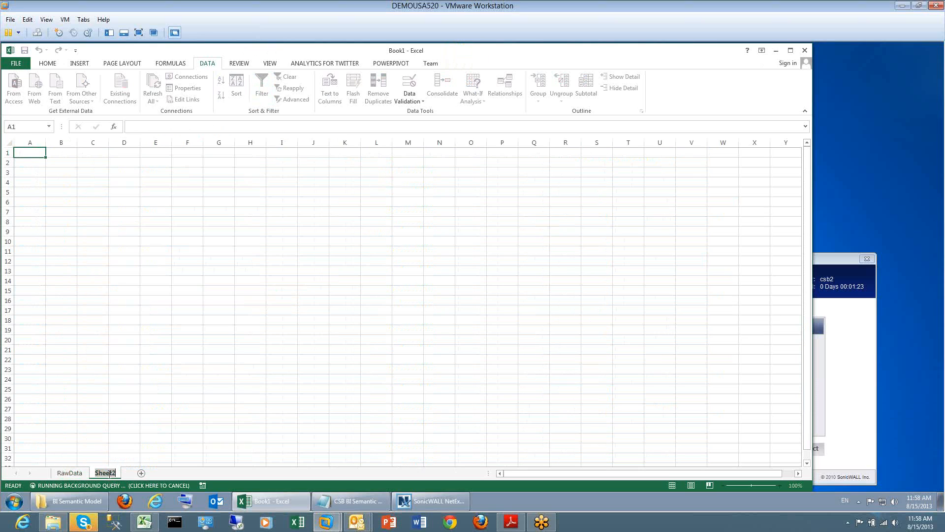
pyautogui.write('Inventory Invfo')
pyautogui.click(114, 426)
pyautogui.click(72, 317)
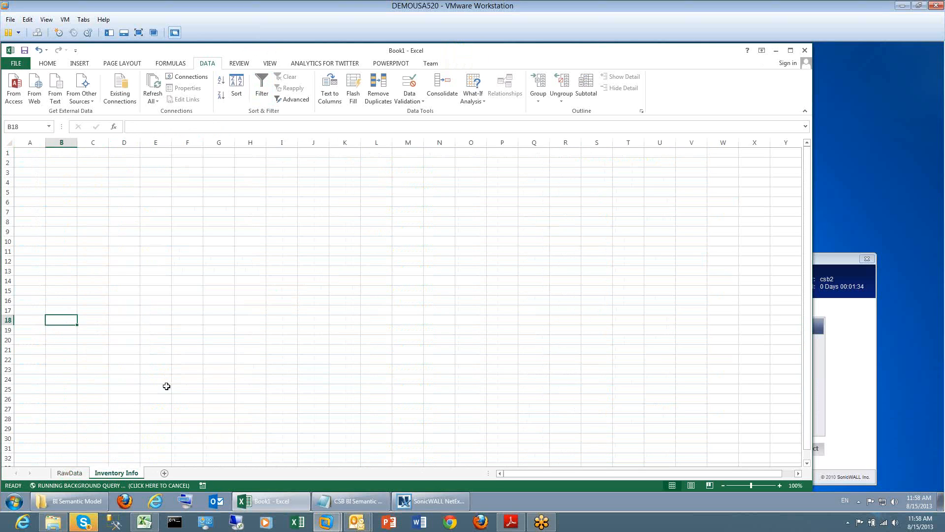
pyautogui.click(120, 289)
pyautogui.click(64, 231)
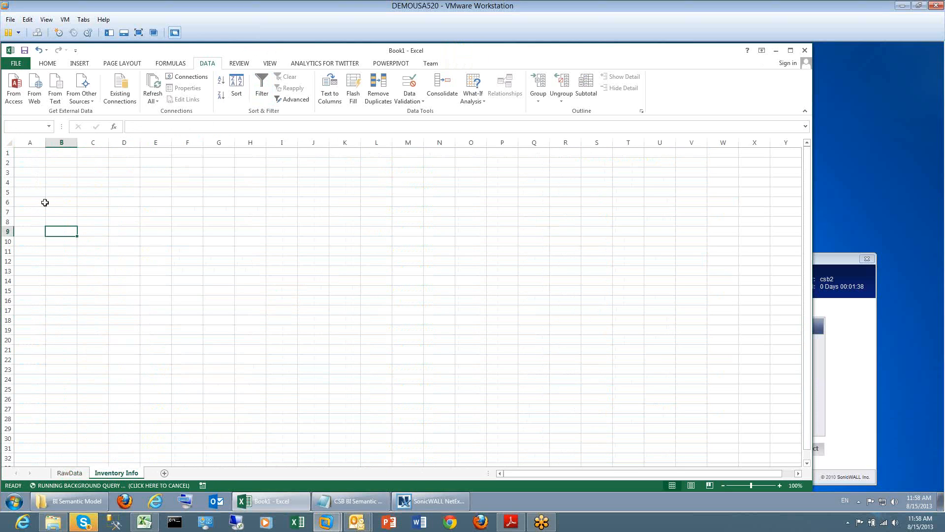
pyautogui.click(30, 182)
pyautogui.click(29, 162)
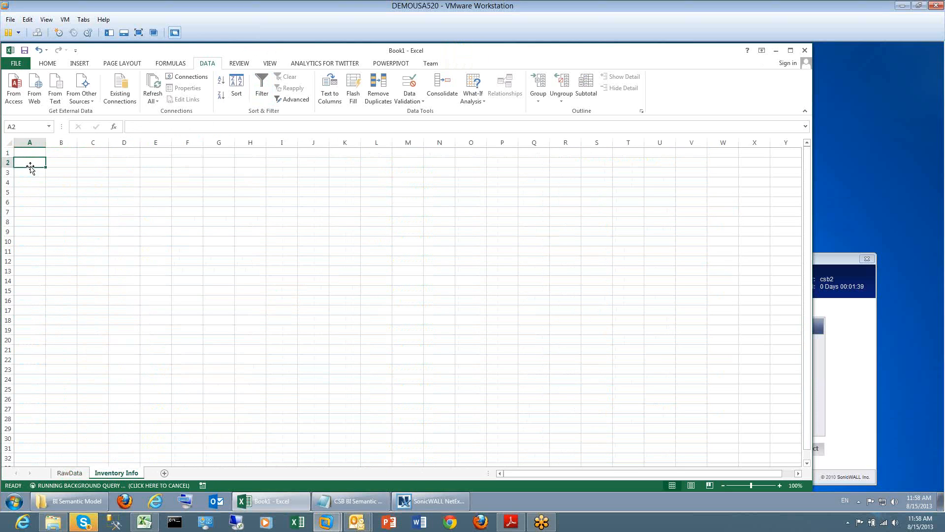
# - Create a PivotTable at cell A5 of the Inventory Info sheet, using columns A through M of RawData as the source
pyautogui.click(79, 63)
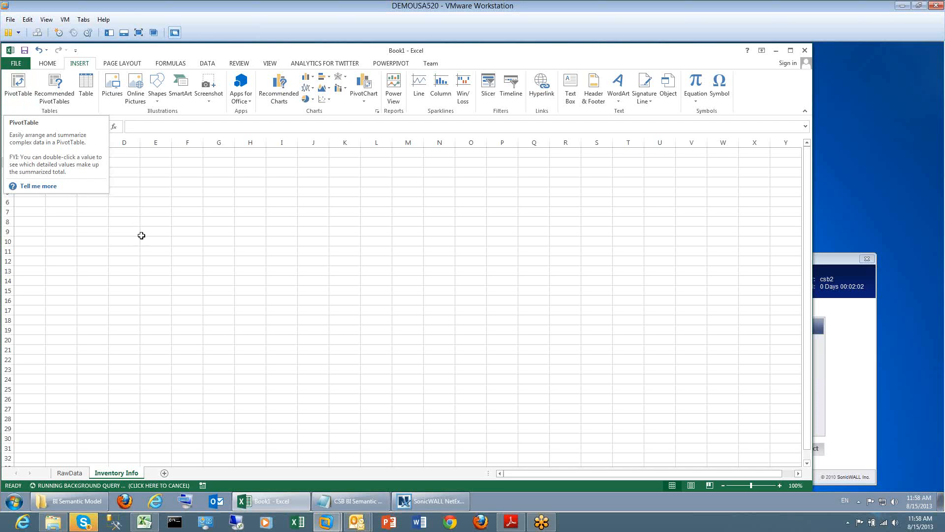
pyautogui.click(51, 180)
pyautogui.click(32, 183)
pyautogui.click(27, 174)
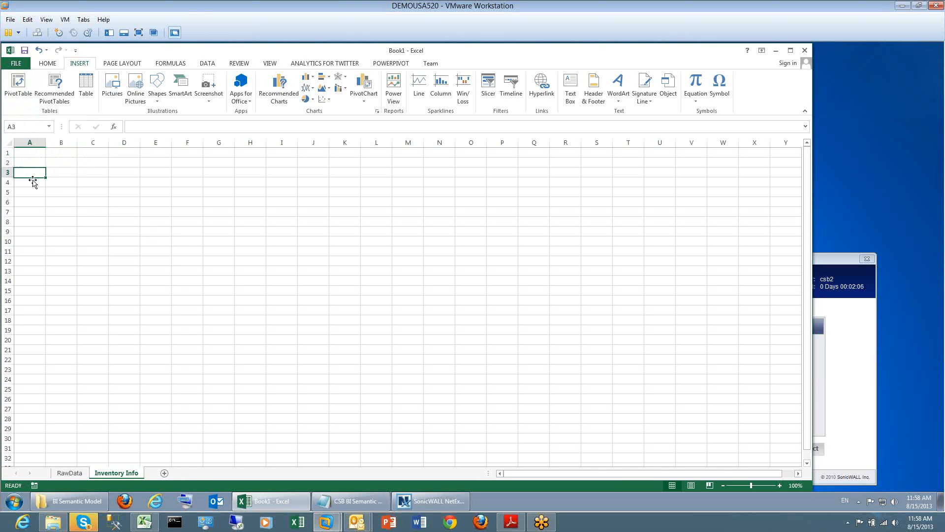
pyautogui.click(27, 165)
pyautogui.click(31, 191)
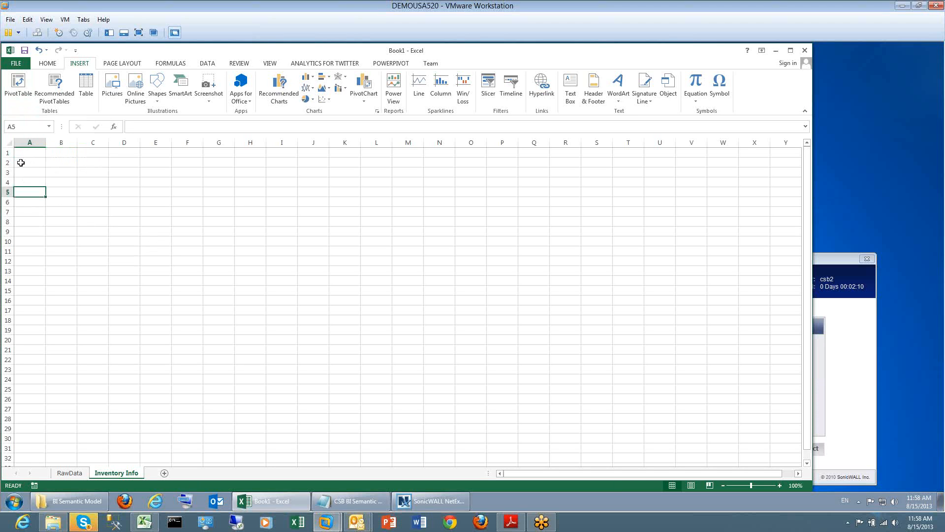
pyautogui.click(19, 88)
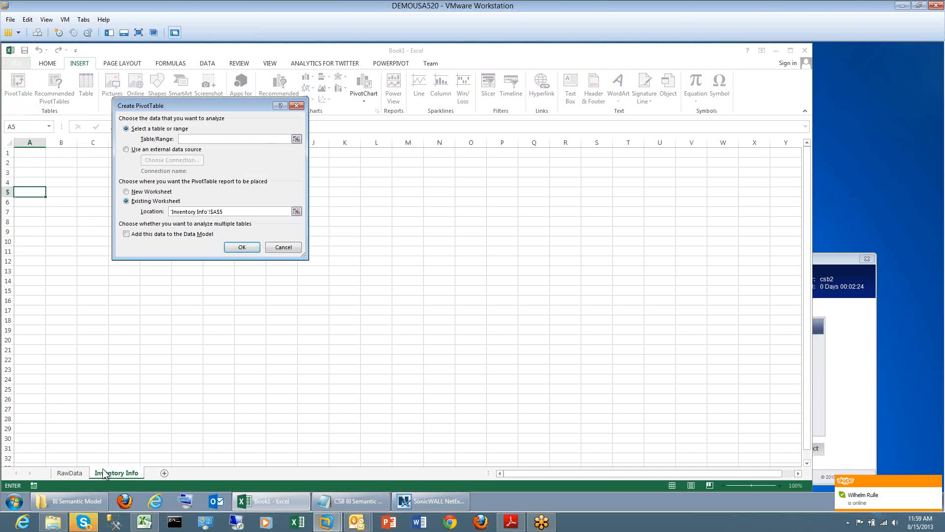
pyautogui.click(69, 473)
pyautogui.click(35, 142)
pyautogui.hotkey('shift', 'Right')
pyautogui.hotkey('shift', 'Right')
pyautogui.hotkey('shift', 'Right')
pyautogui.hotkey('shift', 'Right')
pyautogui.hotkey('shift', 'Right')
pyautogui.hotkey('shift', 'Right')
pyautogui.hotkey('shift', 'Right')
pyautogui.hotkey('shift', 'Right')
pyautogui.hotkey('shift', 'Right')
pyautogui.hotkey('shift', 'Right')
pyautogui.hotkey('shift', 'Right')
pyautogui.hotkey('shift', 'Right')
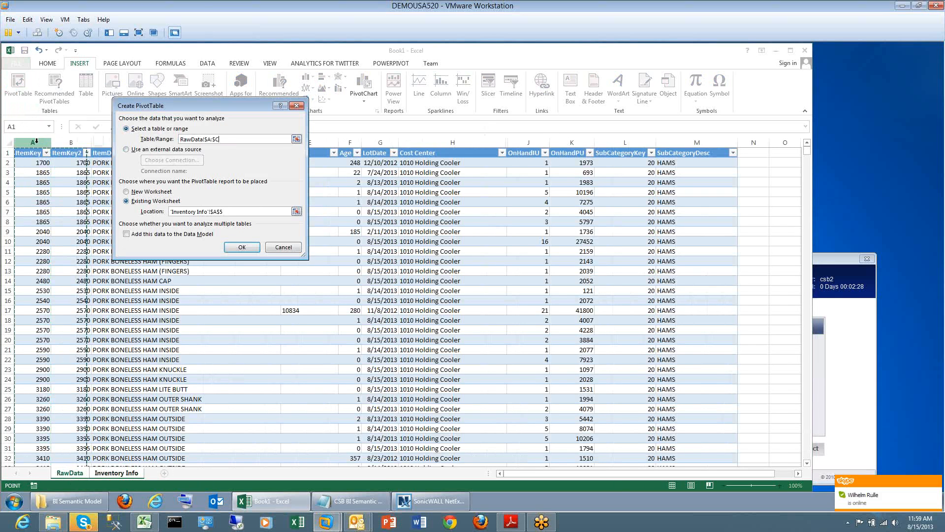
pyautogui.hotkey('shift', 'Left')
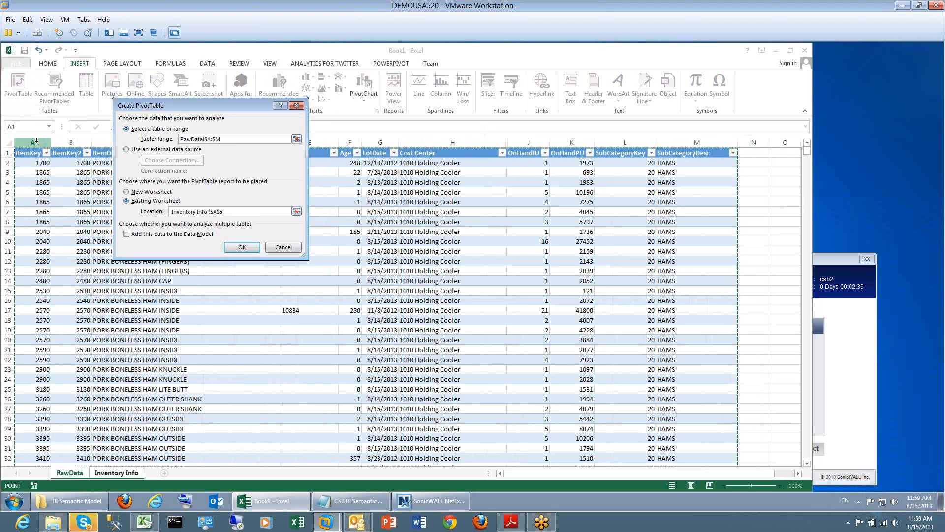
pyautogui.press('Return')
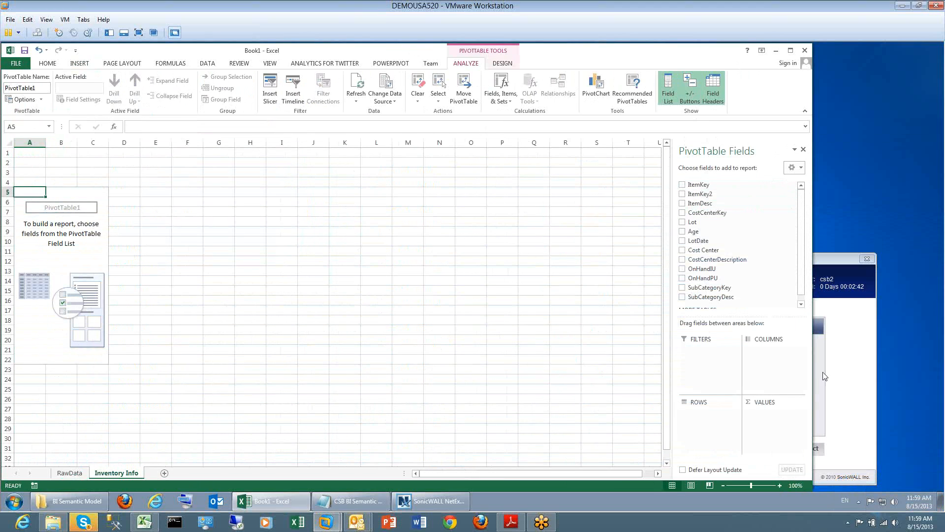
# - Widen the PivotTable Fields list, and place Cost Center in the rows and OnHandIU in the values
pyautogui.moveTo(813, 423); pyautogui.dragTo(657, 415)
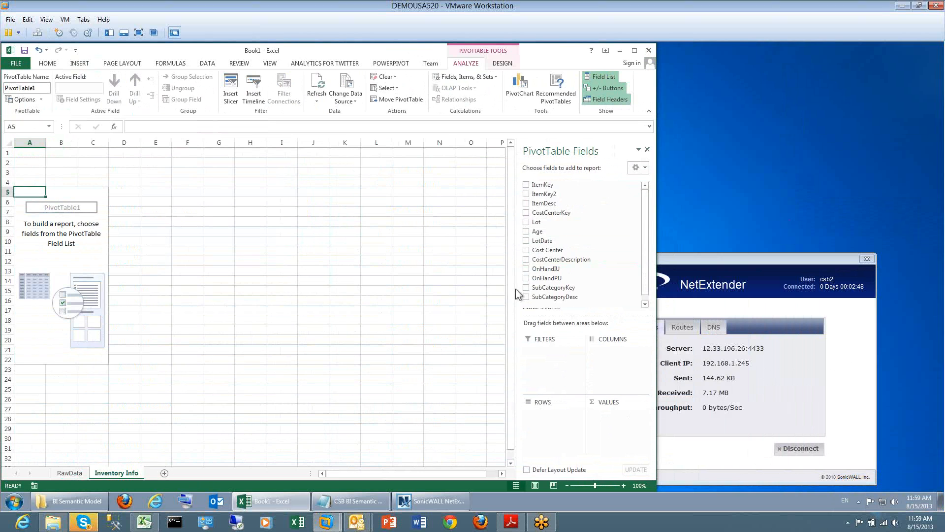
pyautogui.moveTo(516, 289); pyautogui.dragTo(396, 284)
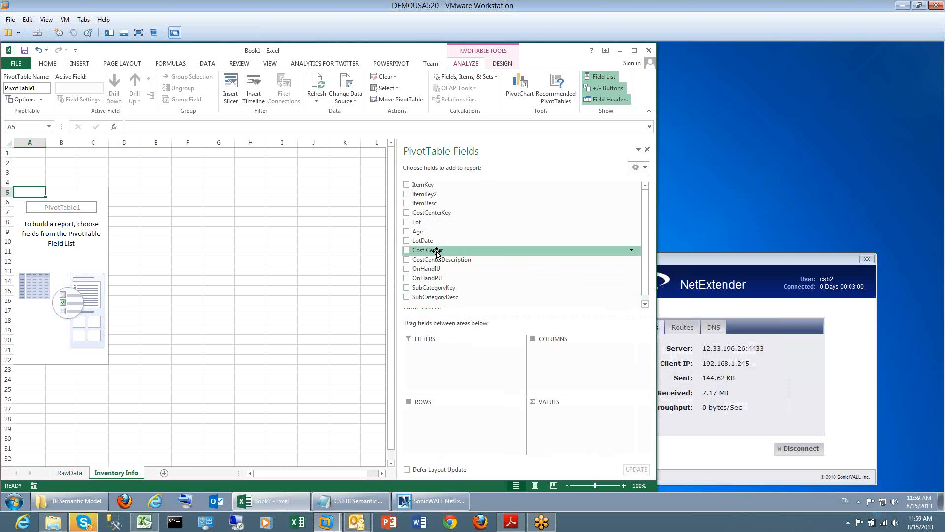
pyautogui.moveTo(436, 252); pyautogui.dragTo(437, 436)
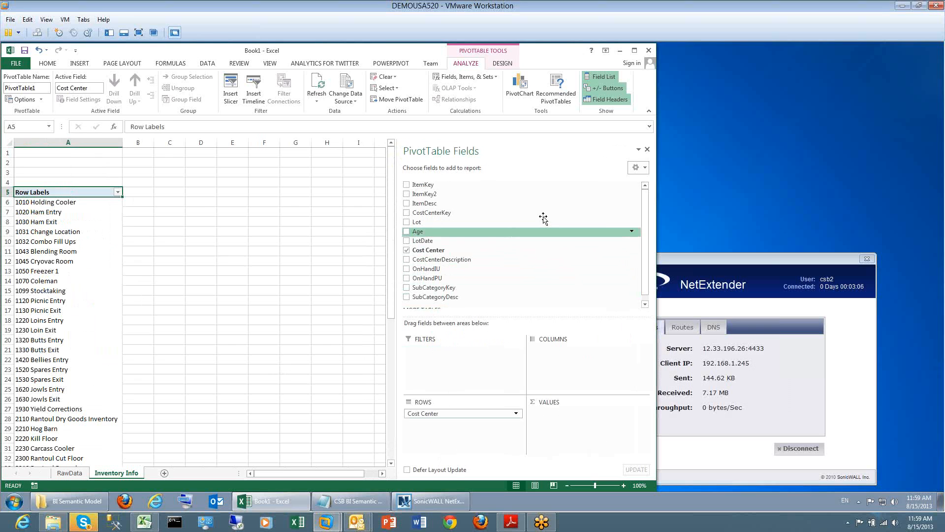
pyautogui.scroll(-1, 646, 242)
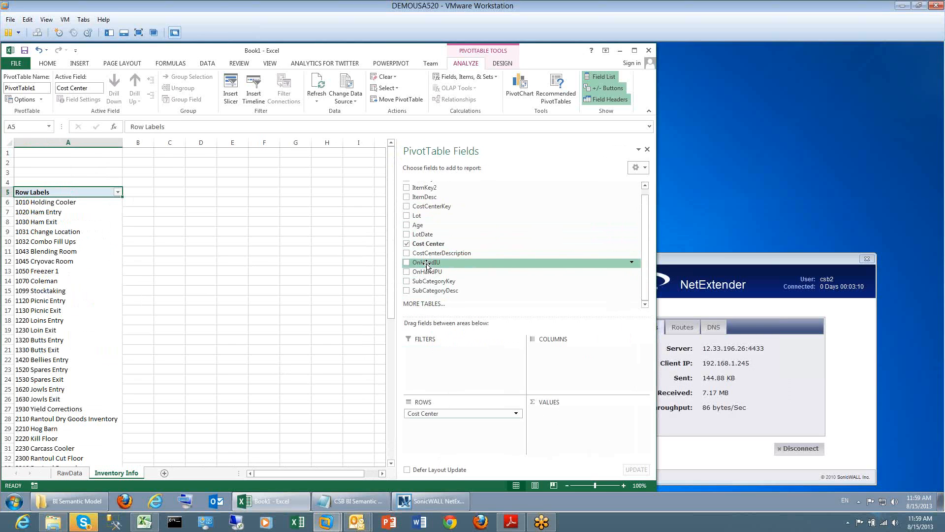
pyautogui.moveTo(429, 266); pyautogui.dragTo(557, 431)
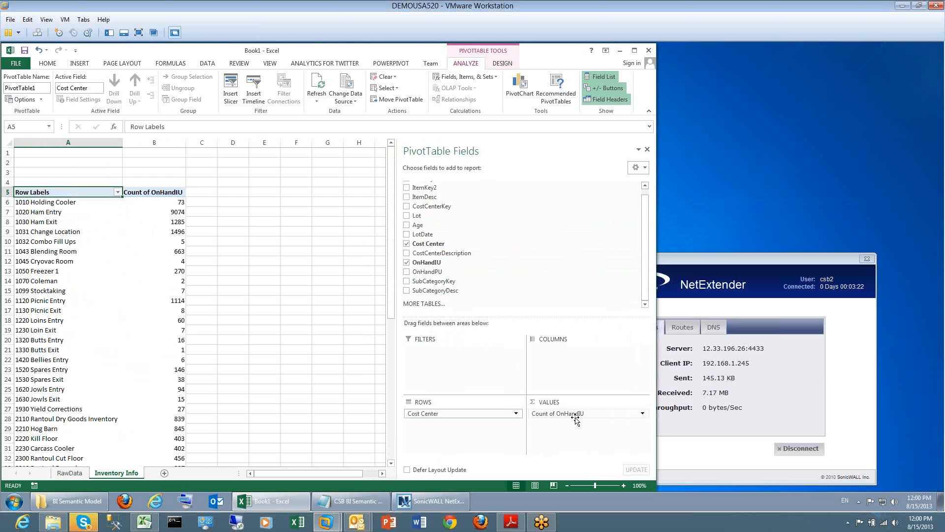
# - Summarize the OnHandIU value field by Sum and give it the Number format with 0 decimal places
pyautogui.click(643, 414)
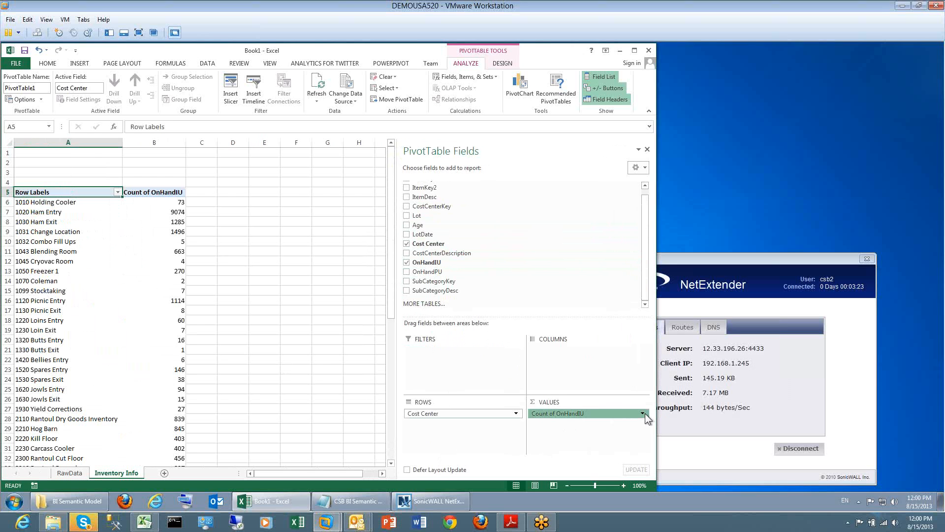
pyautogui.click(581, 402)
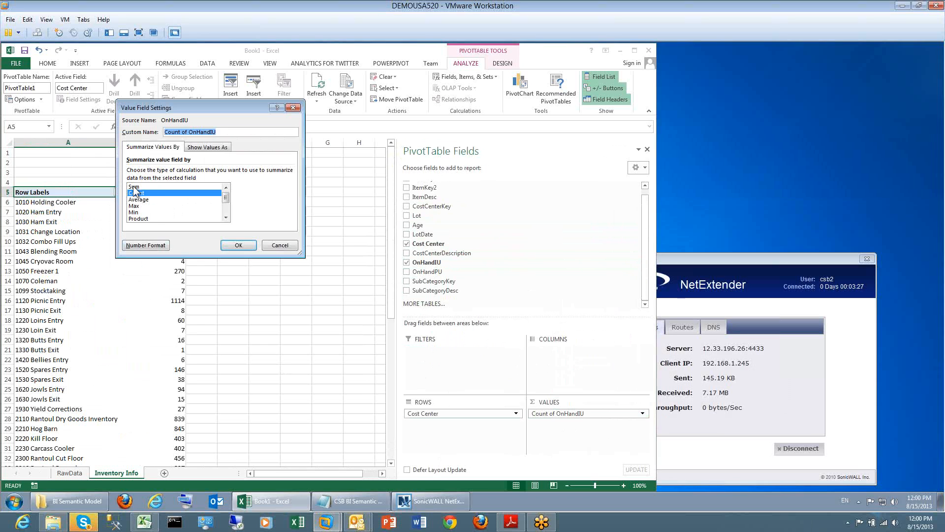
pyautogui.click(134, 188)
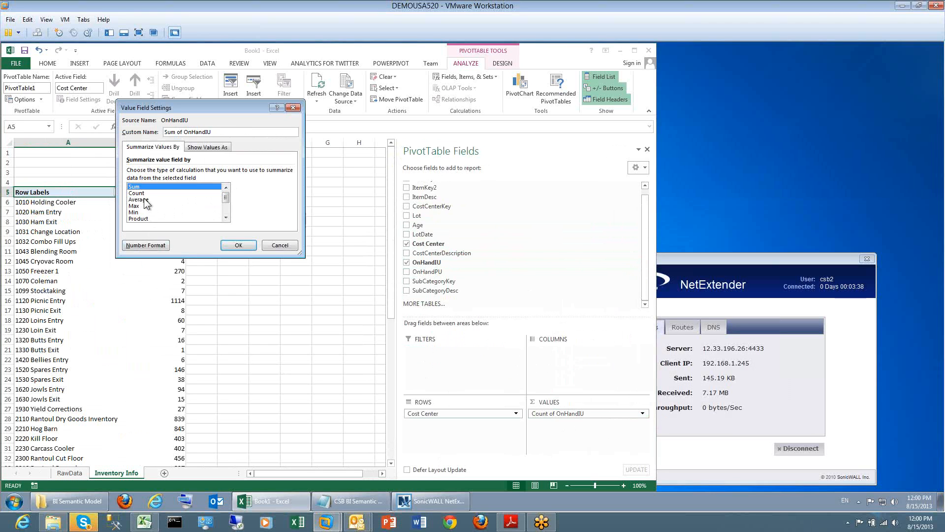
pyautogui.click(151, 243)
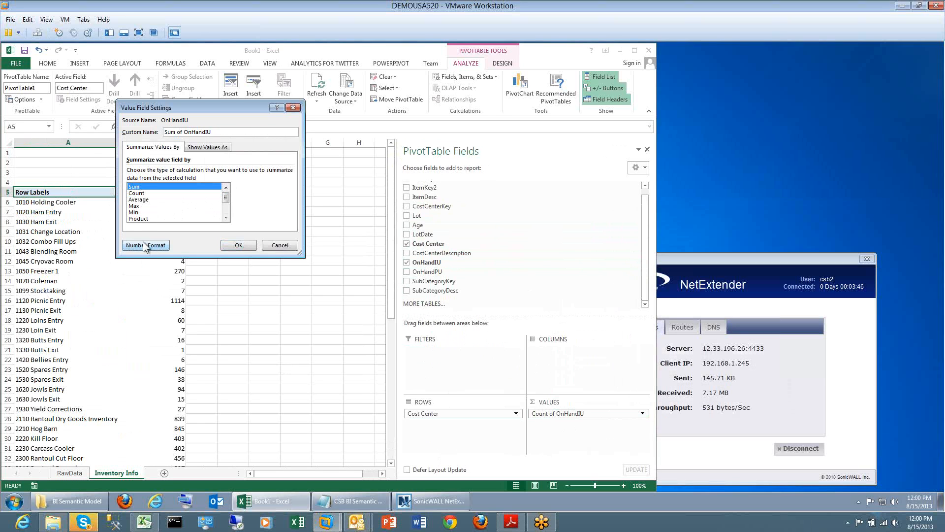
pyautogui.click(146, 246)
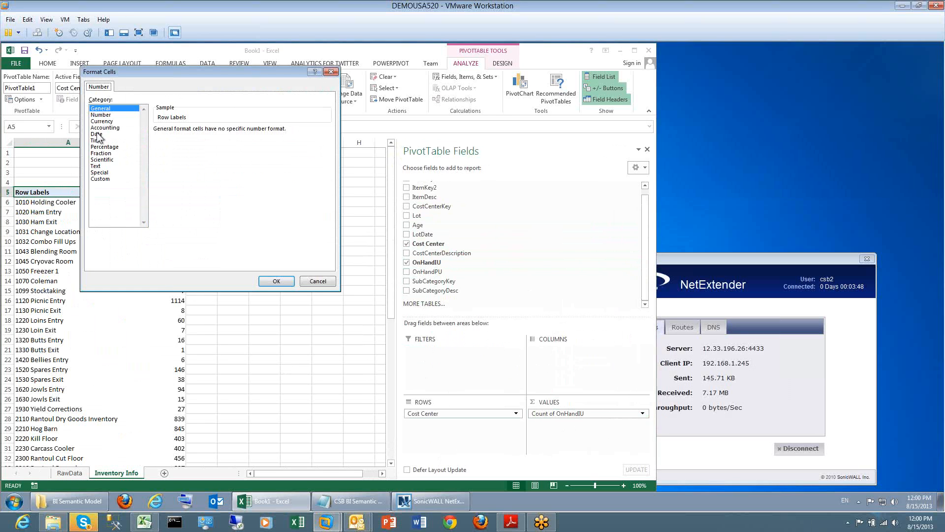
pyautogui.click(102, 115)
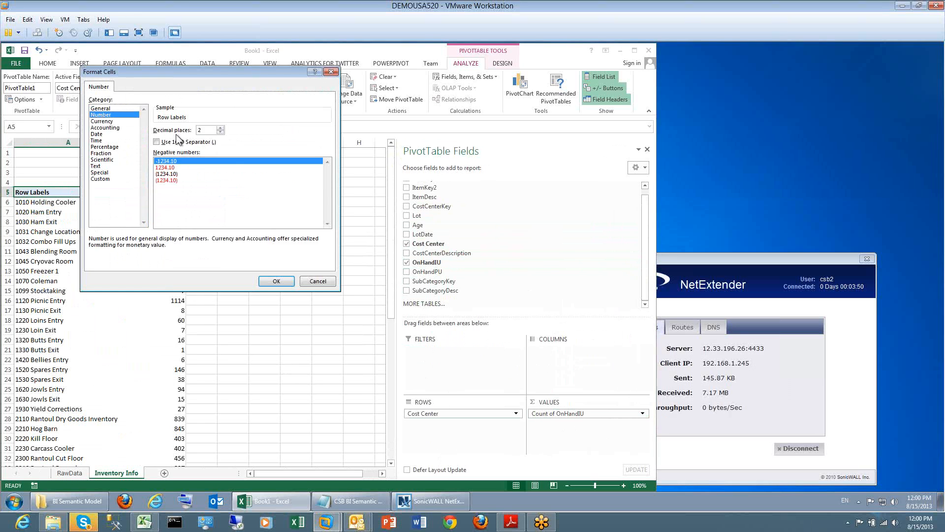
pyautogui.click(220, 132)
pyautogui.click(220, 132)
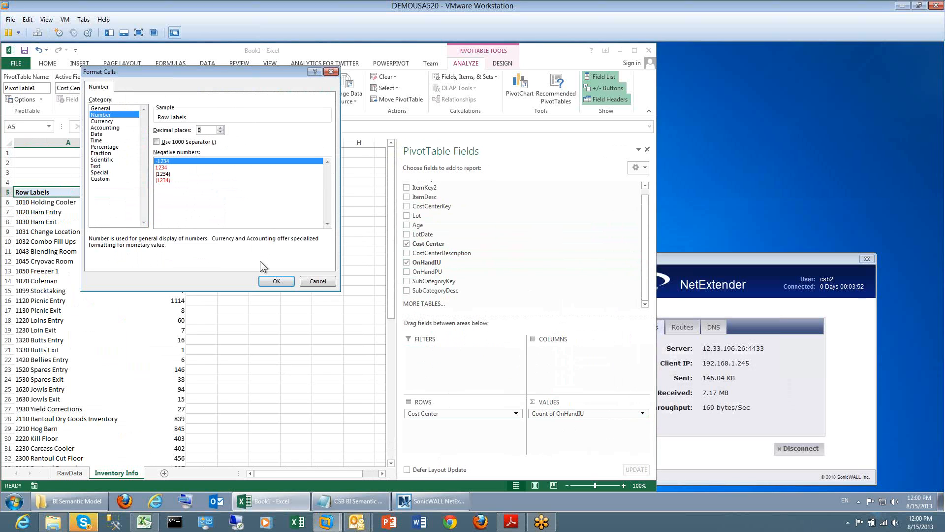
pyautogui.click(278, 282)
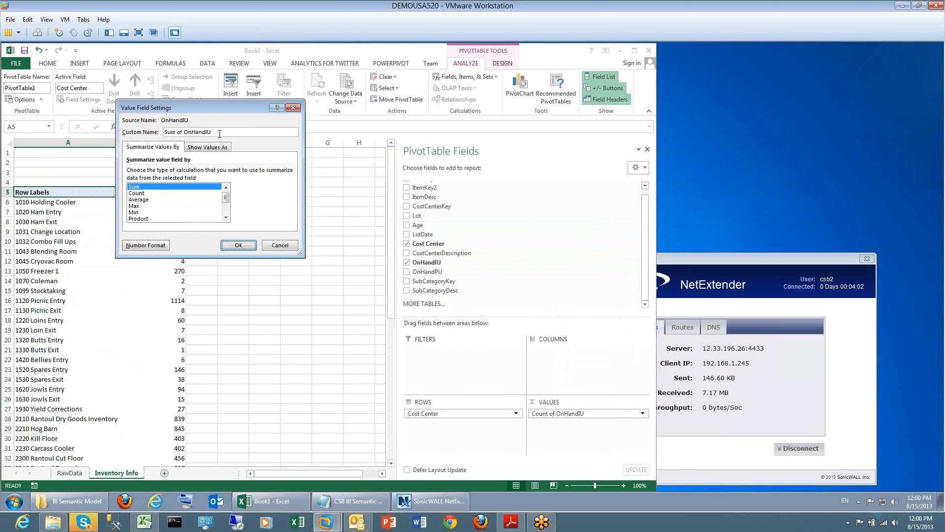
# - Set the custom name of the OnHandIU value field to "CS/ Combos" and apply the field settings
pyautogui.moveTo(220, 133); pyautogui.dragTo(164, 132)
pyautogui.press('BackSpace')
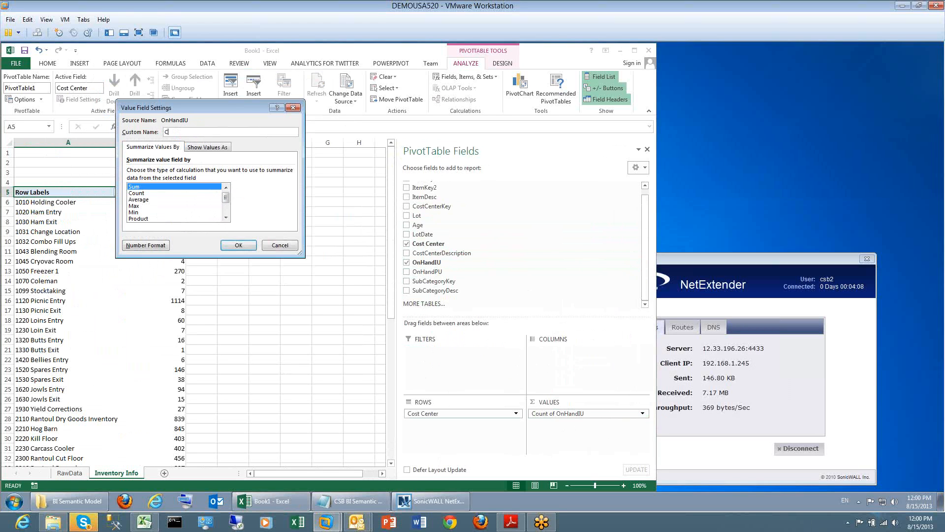
pyautogui.write('ombos')
pyautogui.click(238, 247)
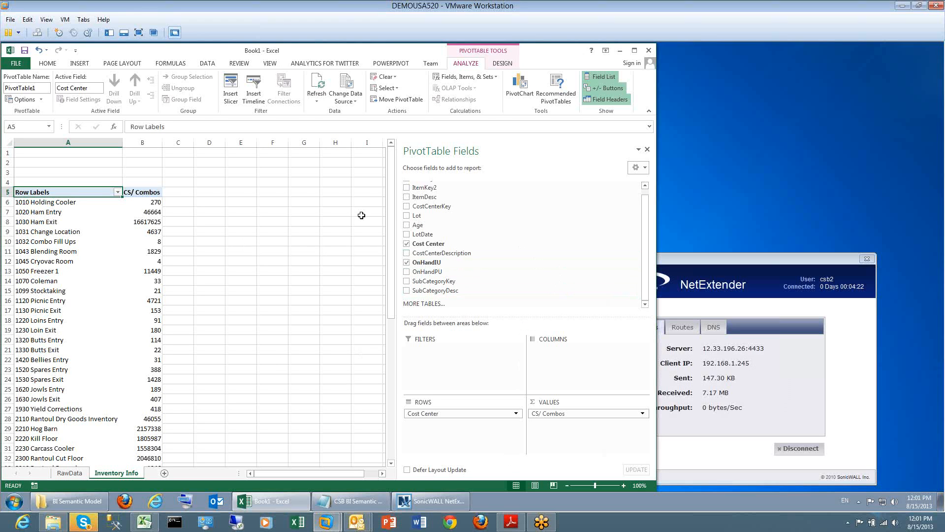
# - Add OnHandPU to the PivotTable values, summarize it by Sum, and set its custom name to "Lbs"
pyautogui.moveTo(431, 274); pyautogui.dragTo(601, 433)
pyautogui.click(643, 423)
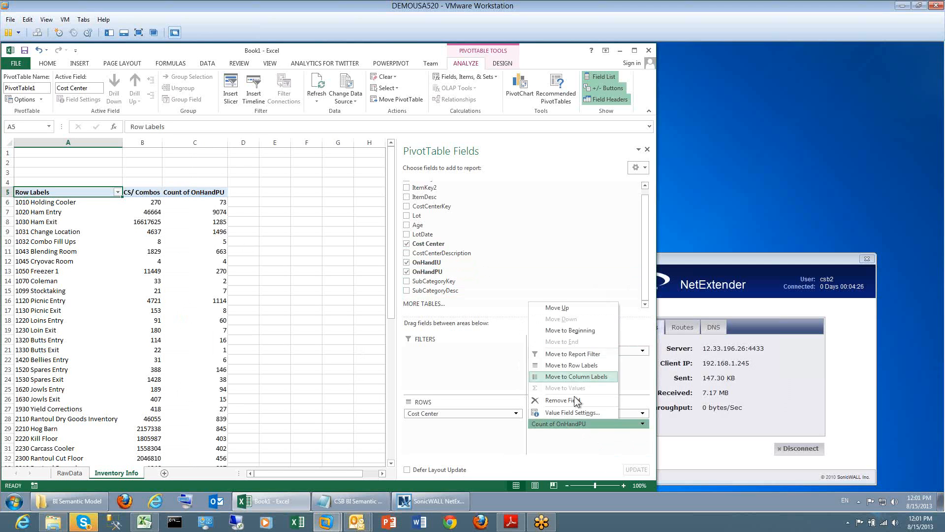
pyautogui.click(547, 412)
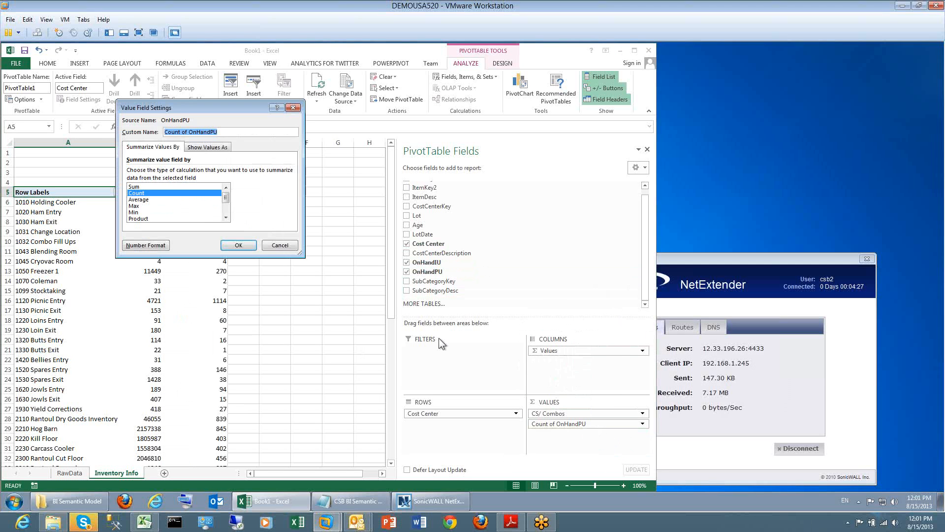
pyautogui.click(141, 186)
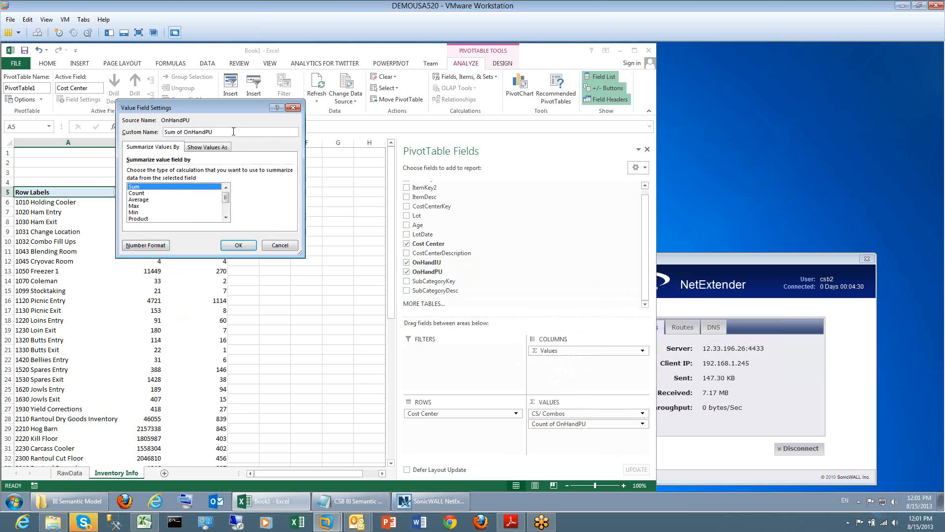
pyautogui.moveTo(232, 132); pyautogui.dragTo(161, 133)
pyautogui.press('BackSpace')
# - Give the OnHandPU value field the Currency format with 0 decimal places and apply the field settings
pyautogui.click(143, 246)
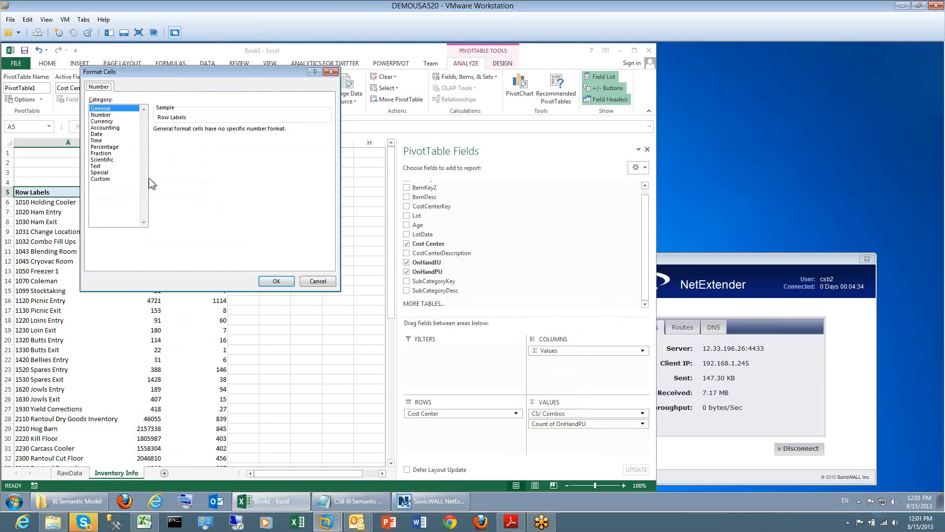
pyautogui.click(103, 121)
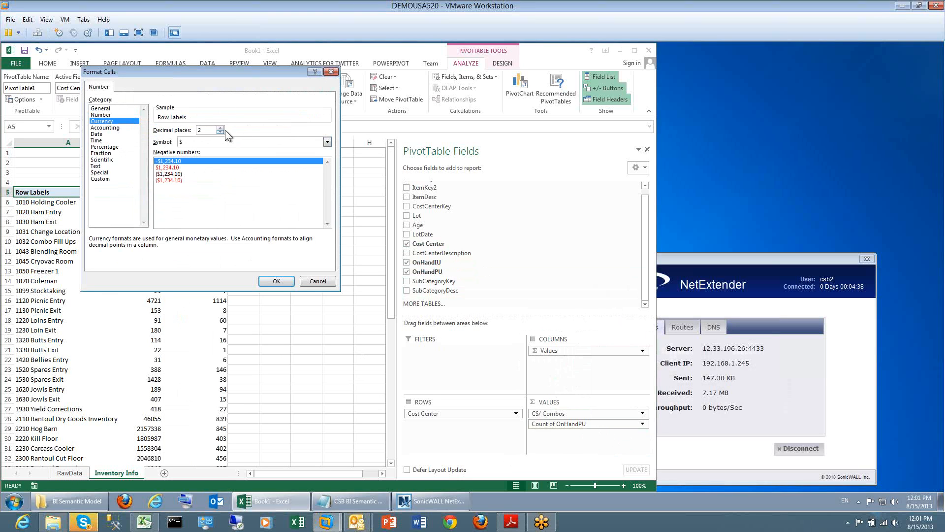
pyautogui.click(221, 132)
pyautogui.click(221, 132)
pyautogui.click(275, 282)
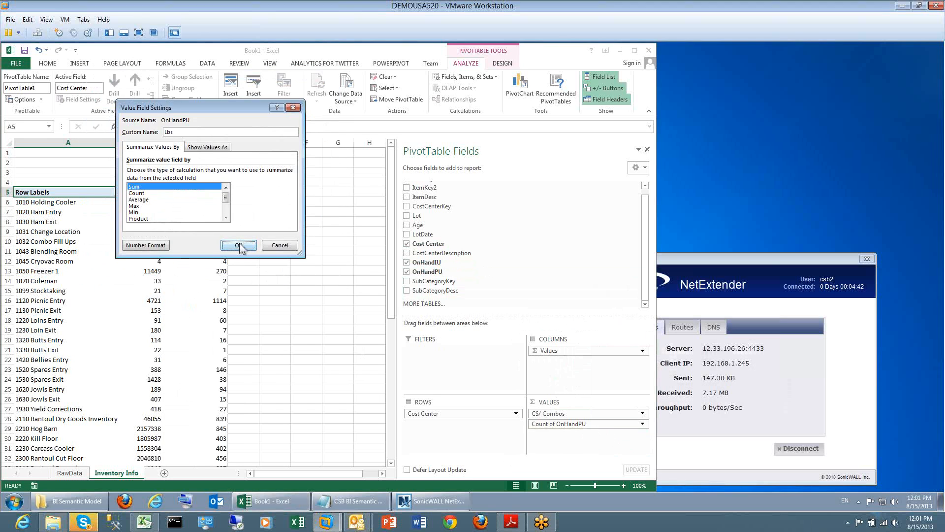
pyautogui.click(239, 243)
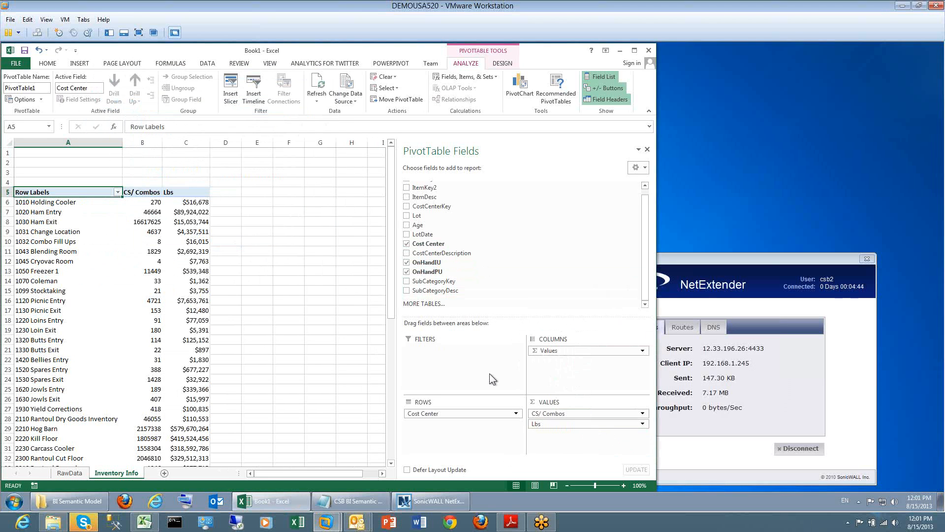
# - Change the Lbs value field's number format to Number with 0 decimal places and the 1000 separator
pyautogui.click(641, 424)
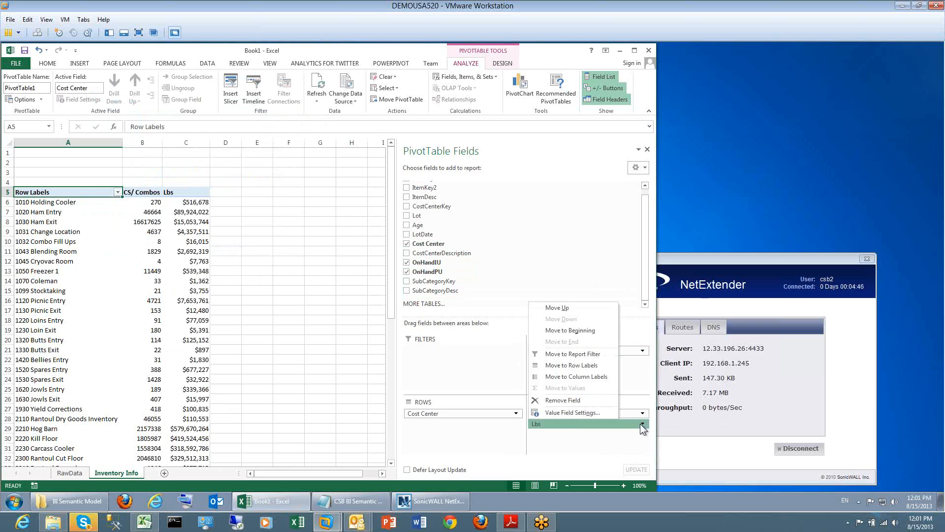
pyautogui.click(572, 410)
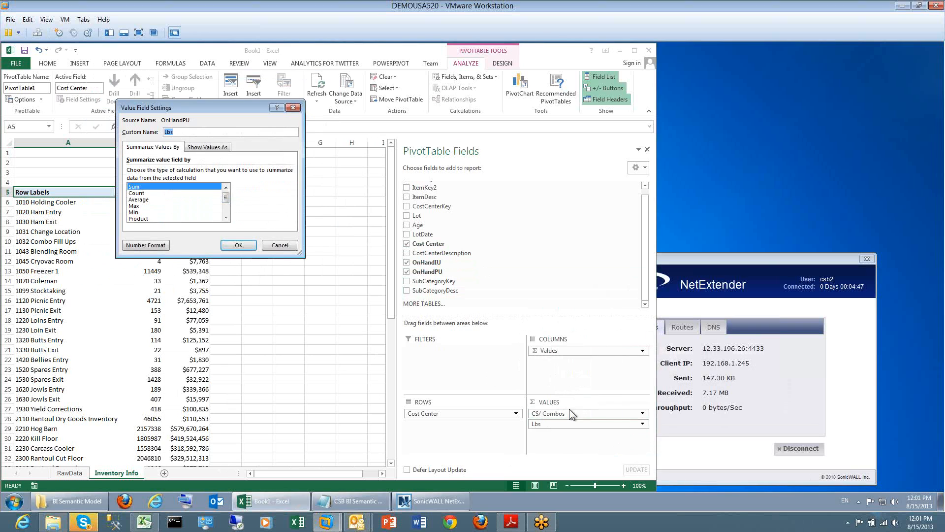
pyautogui.click(145, 245)
pyautogui.click(101, 114)
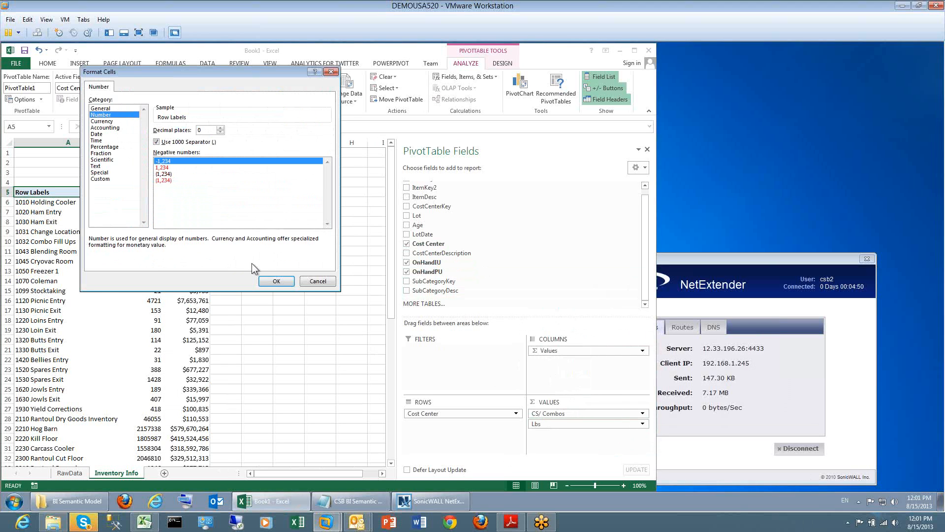
pyautogui.click(276, 282)
pyautogui.click(249, 246)
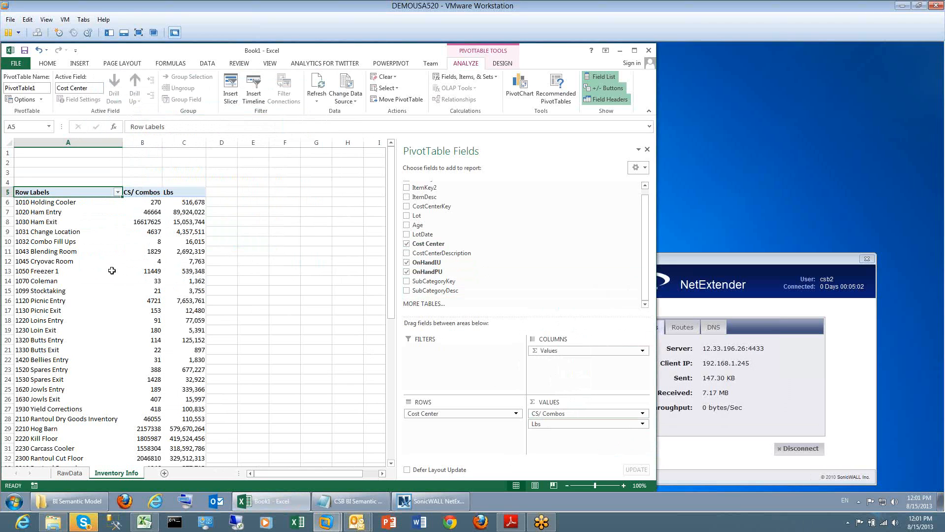
# - Look over the cost center rows of the PivotTable and open the Row Labels filter
pyautogui.click(69, 263)
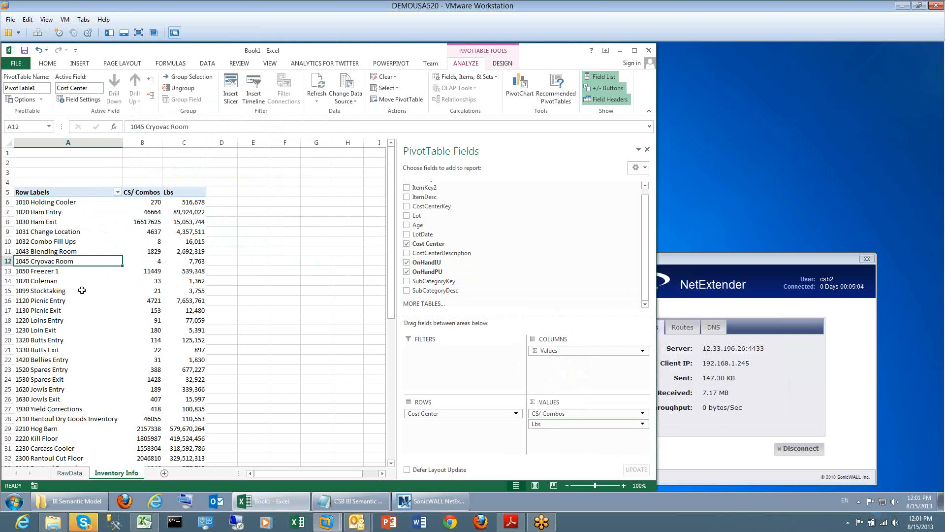
pyautogui.click(86, 215)
pyautogui.click(95, 282)
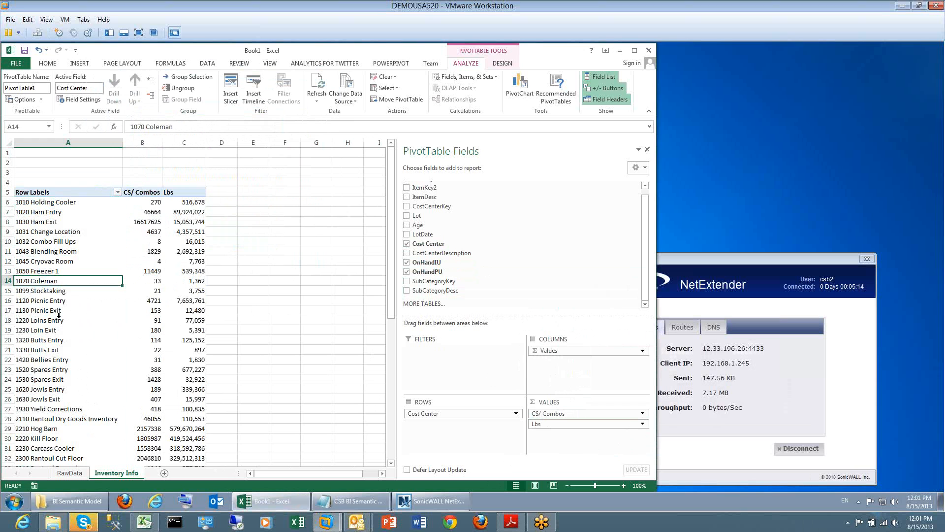
pyautogui.scroll(-5, 63, 392)
pyautogui.scroll(-4, 64, 392)
pyautogui.scroll(9, 64, 384)
pyautogui.click(118, 192)
pyautogui.click(118, 192)
pyautogui.click(118, 192)
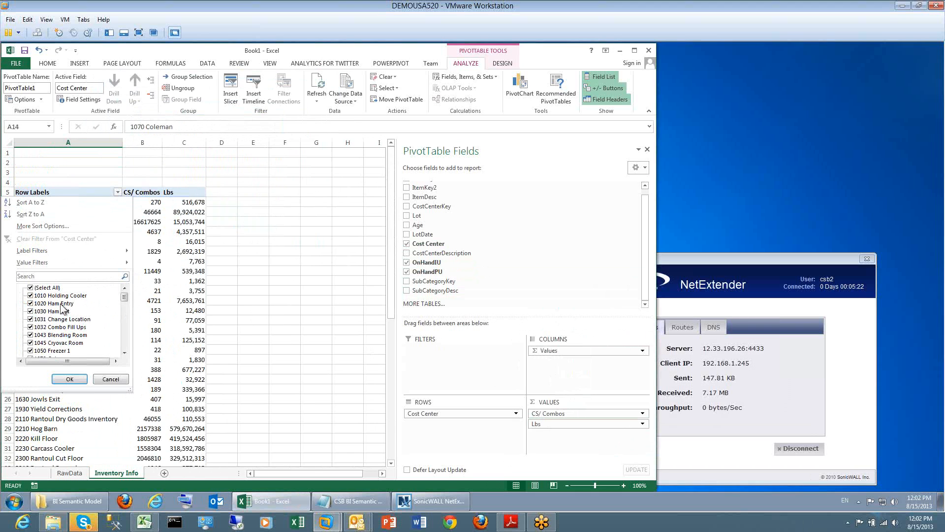
# - Exclude cost centers 1020 Ham Entry through 1045 Cryovac Room from the Row Labels filter
pyautogui.click(30, 303)
pyautogui.click(30, 311)
pyautogui.scroll(-1, 40, 335)
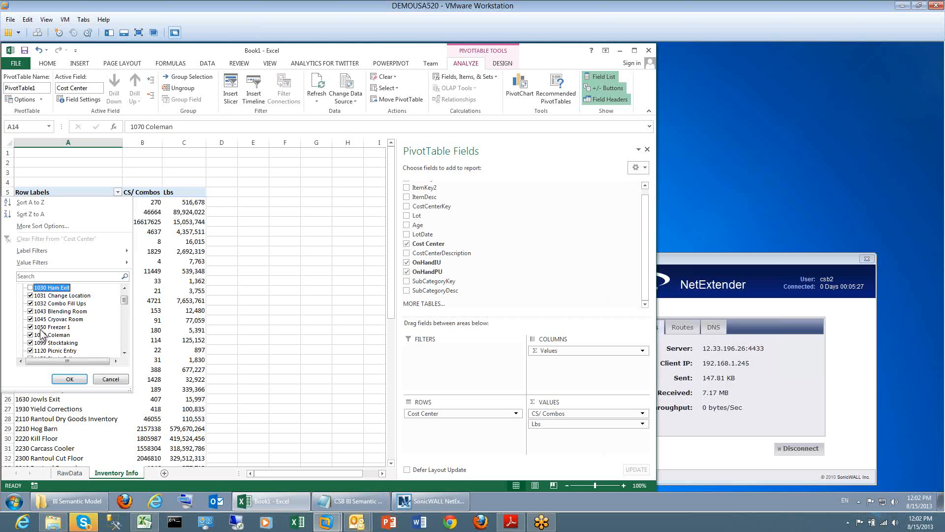
pyautogui.click(30, 296)
pyautogui.click(30, 303)
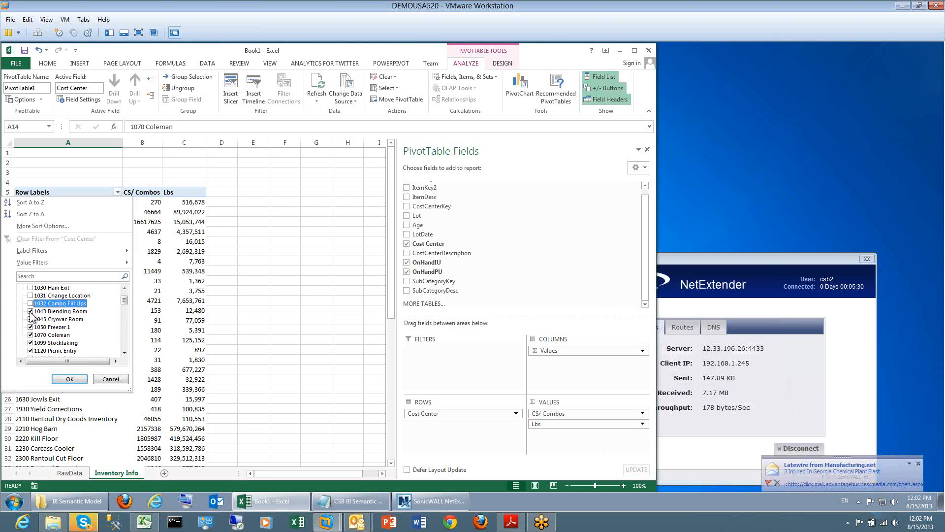
pyautogui.click(30, 311)
pyautogui.click(30, 320)
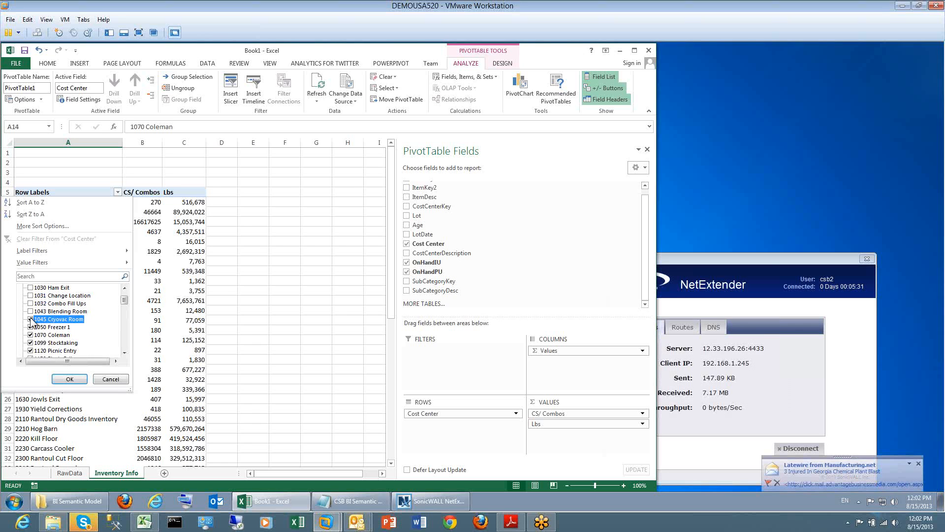
# - Exclude cost centers 1099 Stocktaking through 1330 Butts Exit from the Row Labels filter
pyautogui.scroll(-1, 34, 320)
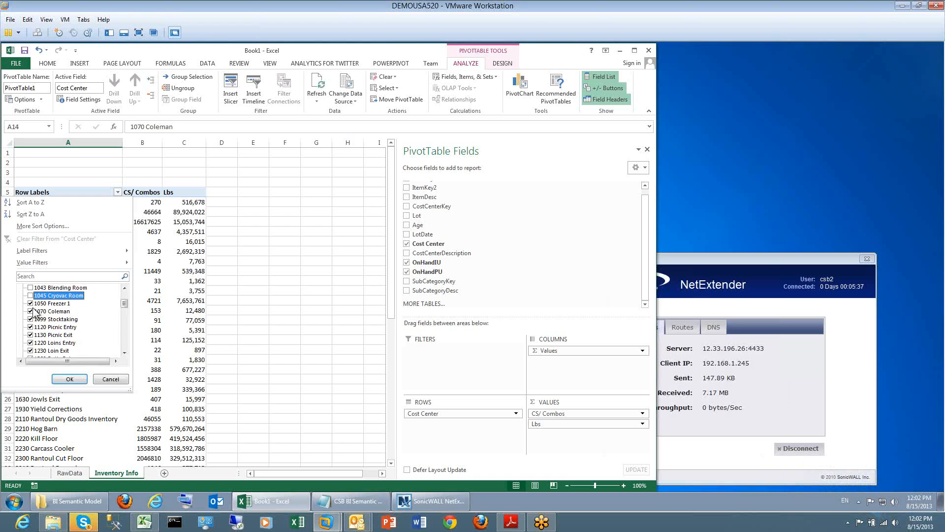
pyautogui.click(30, 319)
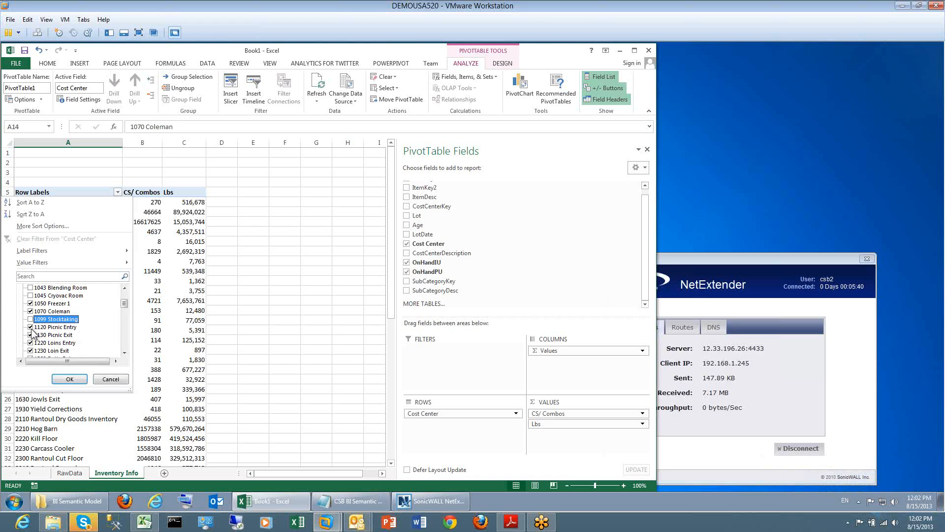
pyautogui.click(30, 327)
pyautogui.click(30, 335)
pyautogui.click(30, 343)
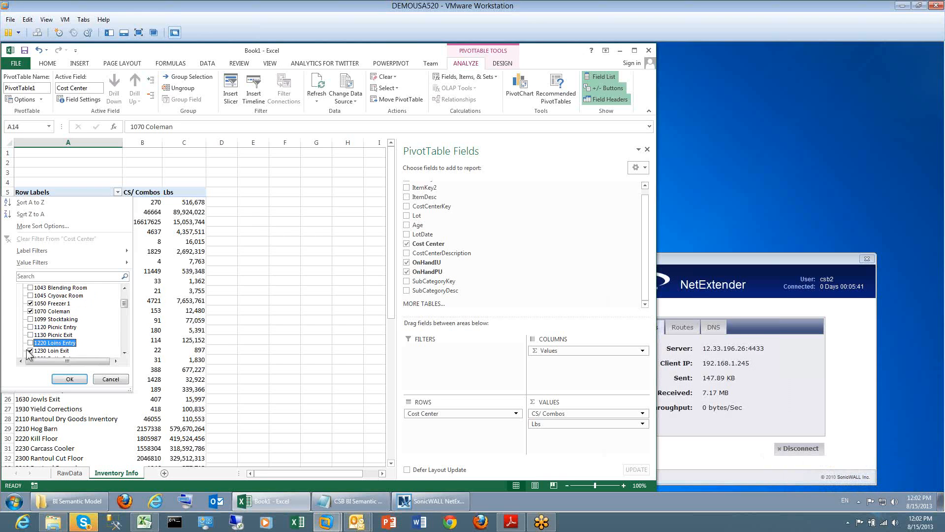
pyautogui.click(30, 350)
pyautogui.scroll(-1, 30, 351)
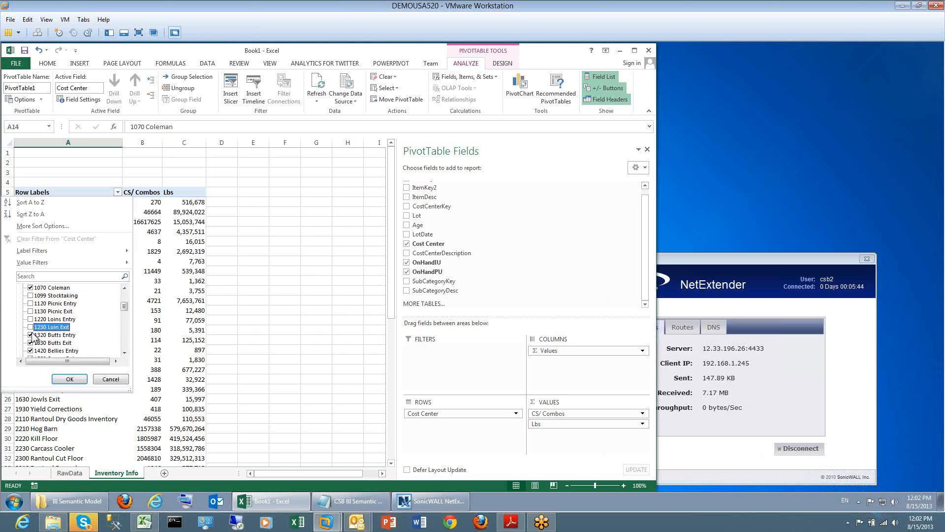
pyautogui.click(30, 335)
pyautogui.click(30, 342)
# - Exclude cost centers 1420 Bellies Entry through 1930 Yield Corrections from the Row Labels filter
pyautogui.scroll(-1, 30, 349)
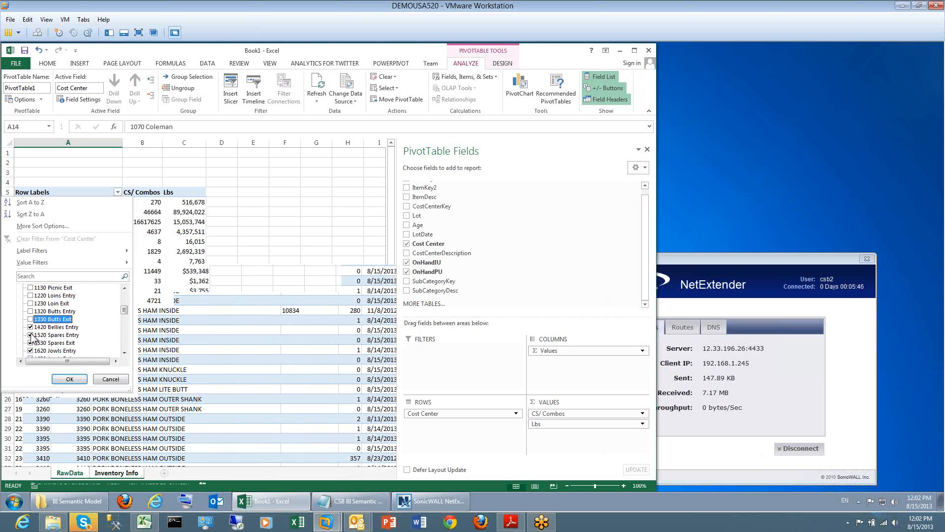
pyautogui.click(30, 327)
pyautogui.click(30, 335)
pyautogui.click(30, 343)
pyautogui.scroll(-1, 31, 344)
pyautogui.click(30, 327)
pyautogui.click(30, 335)
pyautogui.scroll(-1, 34, 345)
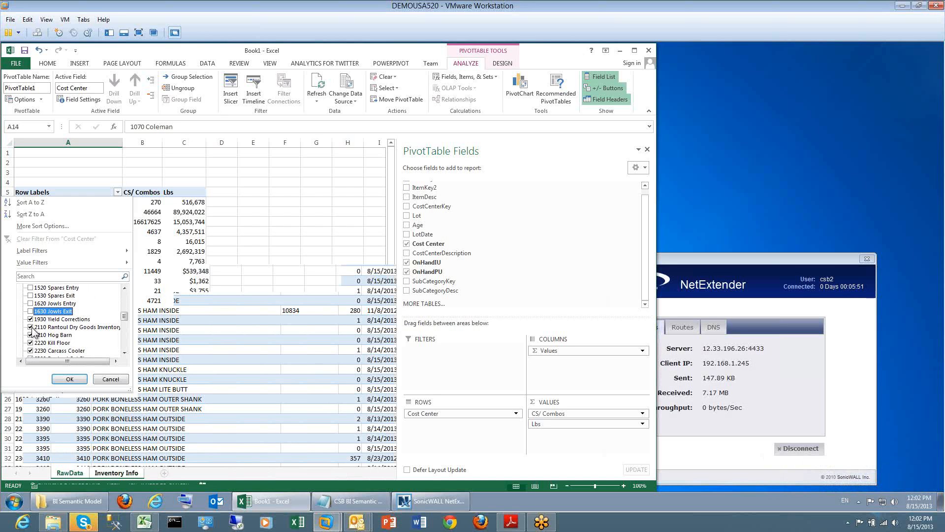
pyautogui.click(30, 319)
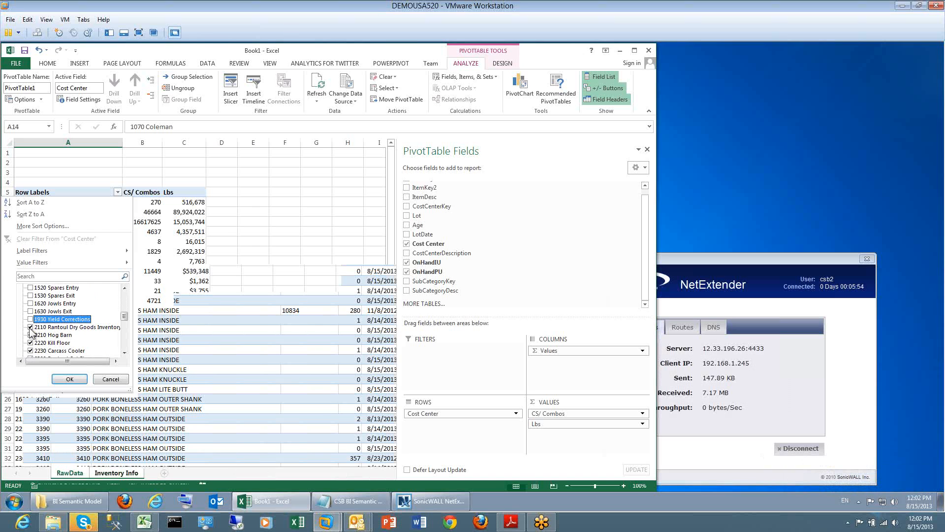
# - Clear all cost centers in the filter, and include 2630 Freezer, Trailers 3 and 5, 2750 Warehouse, 2770 Warehouse Freezer and 2780 Warehouse Blast Freezer
pyautogui.scroll(10, 31, 325)
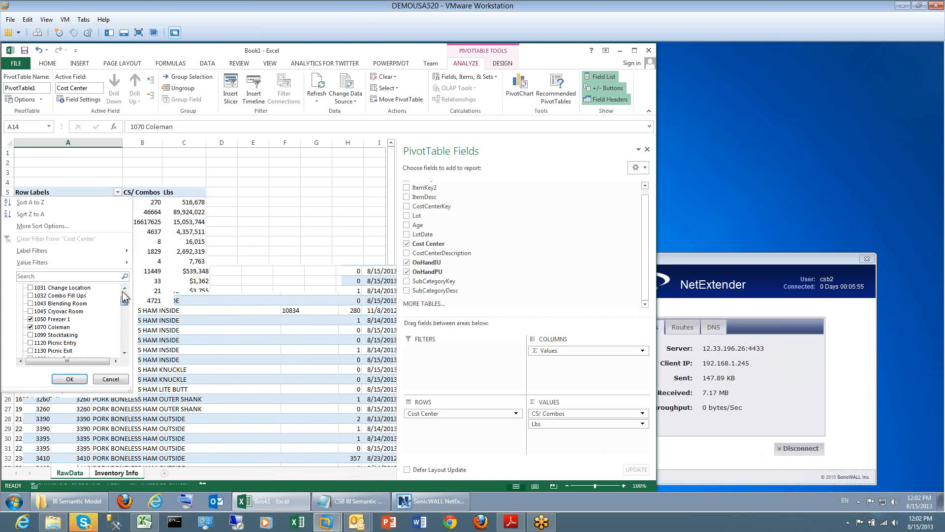
pyautogui.click(31, 288)
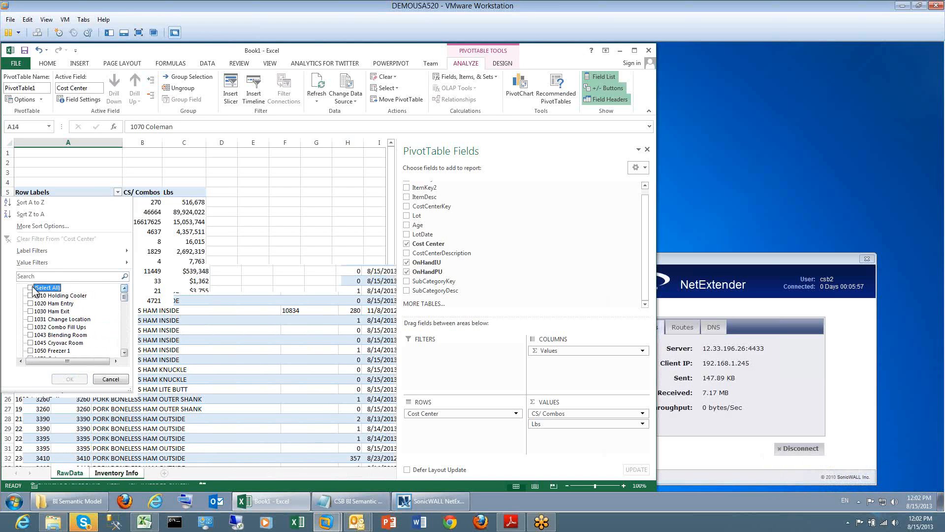
pyautogui.moveTo(124, 297); pyautogui.dragTo(126, 351)
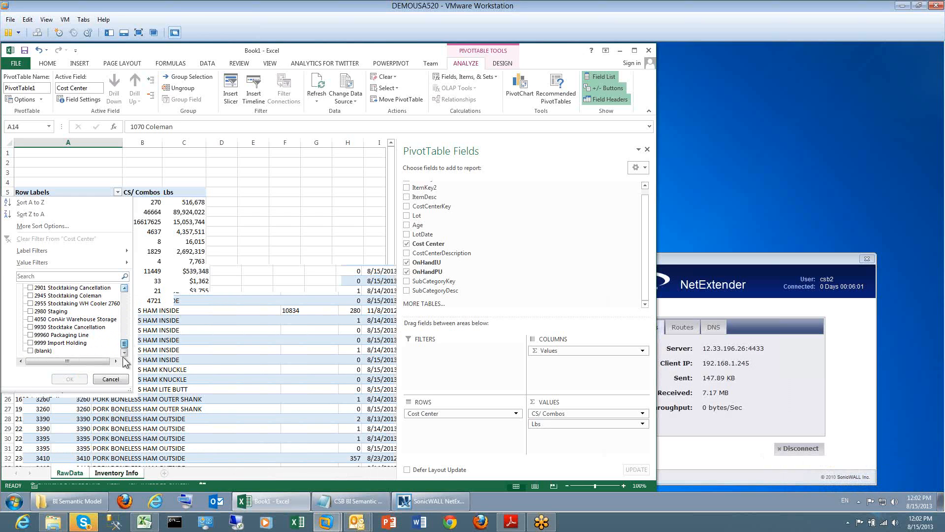
pyautogui.click(124, 288)
pyautogui.click(124, 288)
pyautogui.click(124, 289)
pyautogui.click(124, 289)
pyautogui.click(124, 289)
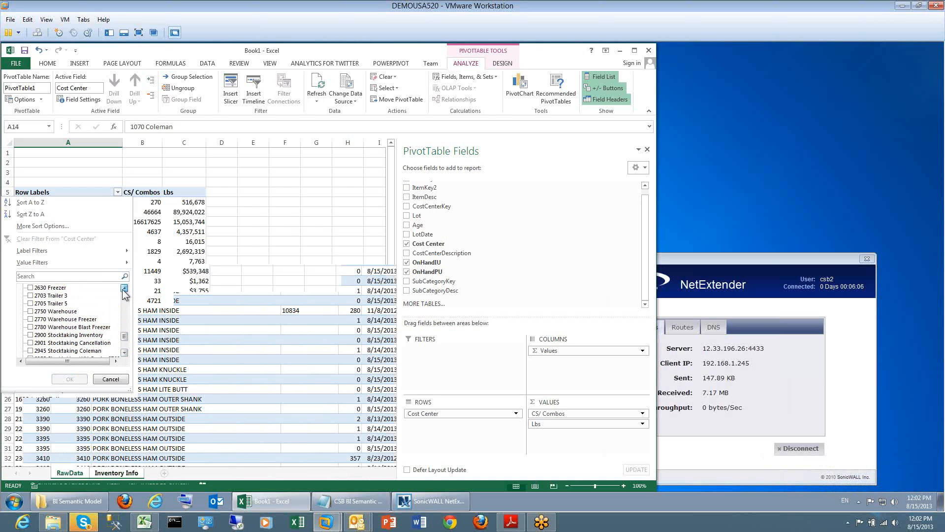
pyautogui.click(30, 327)
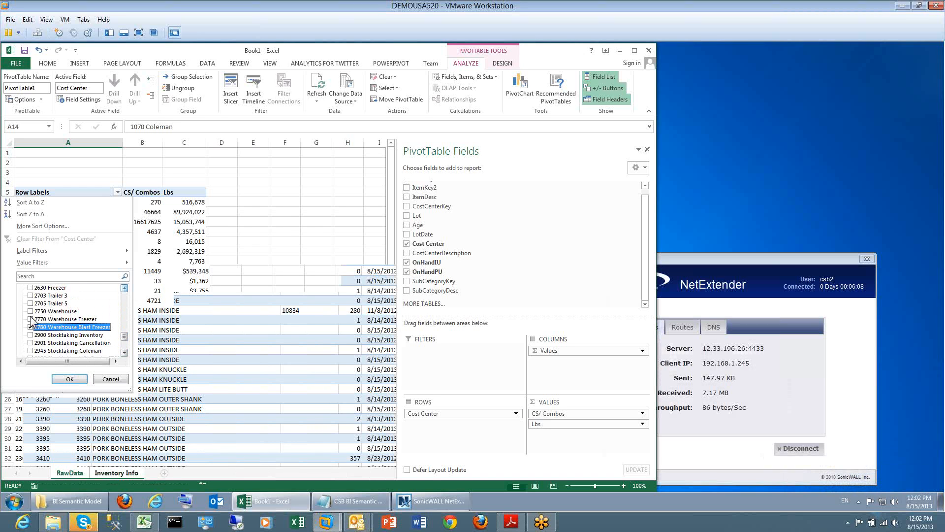
pyautogui.click(31, 311)
pyautogui.click(30, 304)
pyautogui.click(31, 297)
pyautogui.scroll(1, 31, 297)
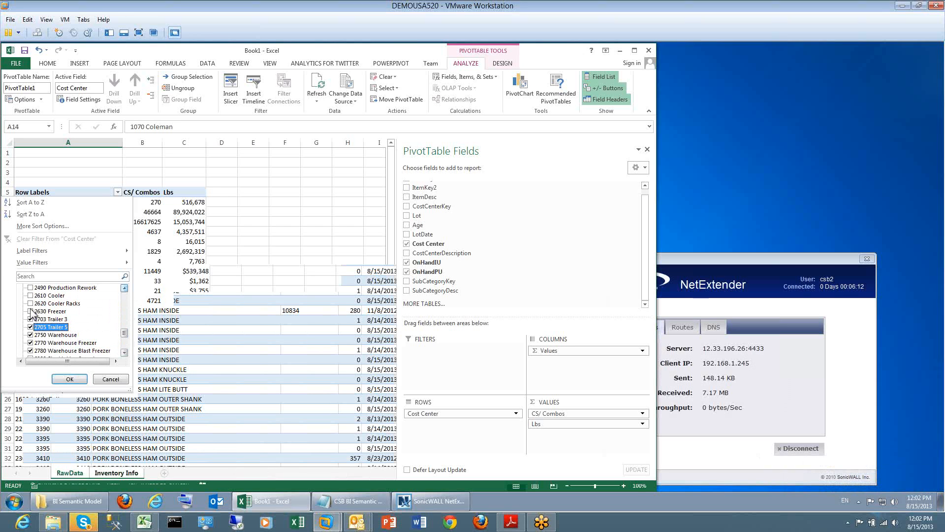
pyautogui.click(30, 311)
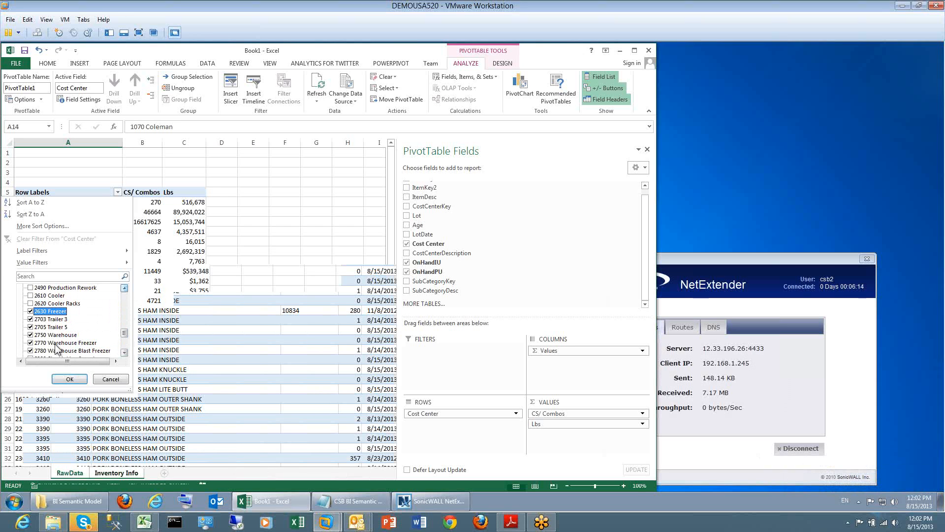
# - Include 2610 Cooler, 2620 Cooler Racks and 2110 Rantoul Dry Goods Inventory in the Row Labels filter and apply it
pyautogui.scroll(-1, 65, 345)
pyautogui.scroll(2, 66, 344)
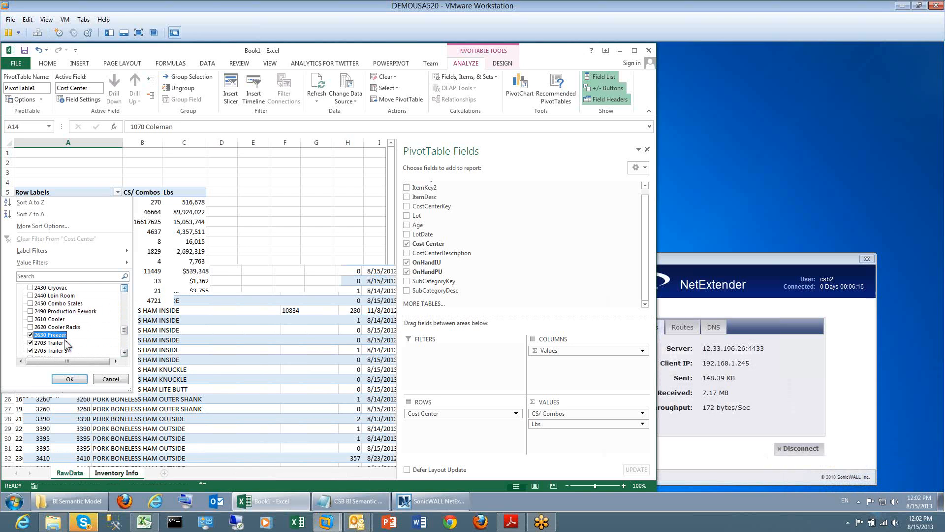
pyautogui.click(30, 327)
pyautogui.click(30, 319)
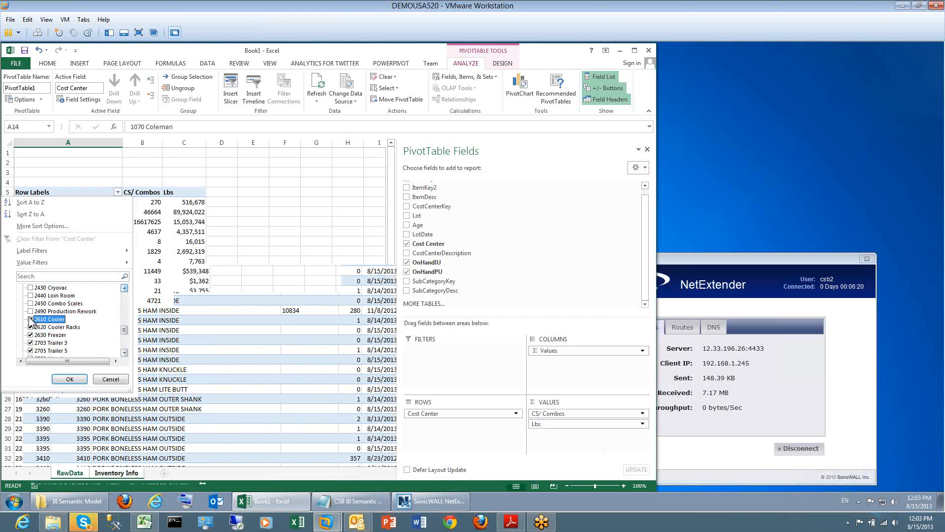
pyautogui.scroll(1, 61, 312)
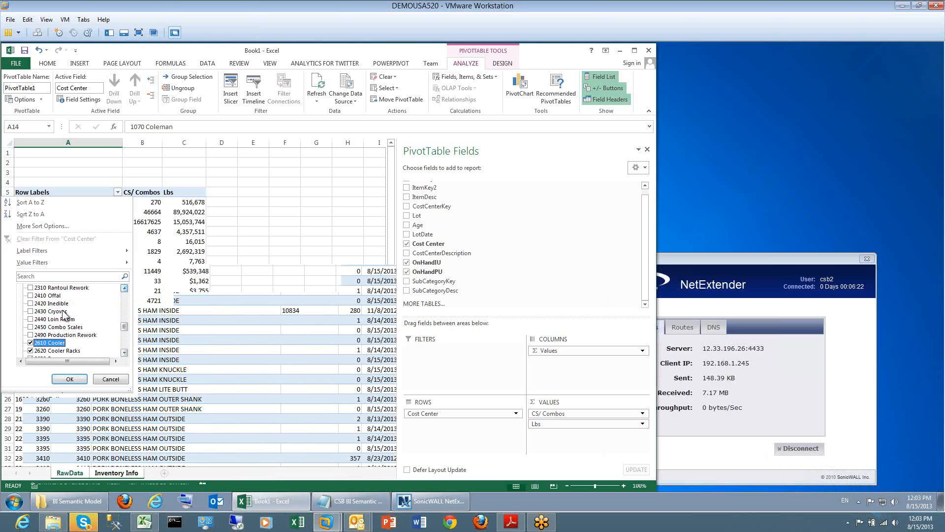
pyautogui.scroll(2, 64, 314)
pyautogui.scroll(1, 66, 316)
pyautogui.click(30, 319)
pyautogui.click(31, 319)
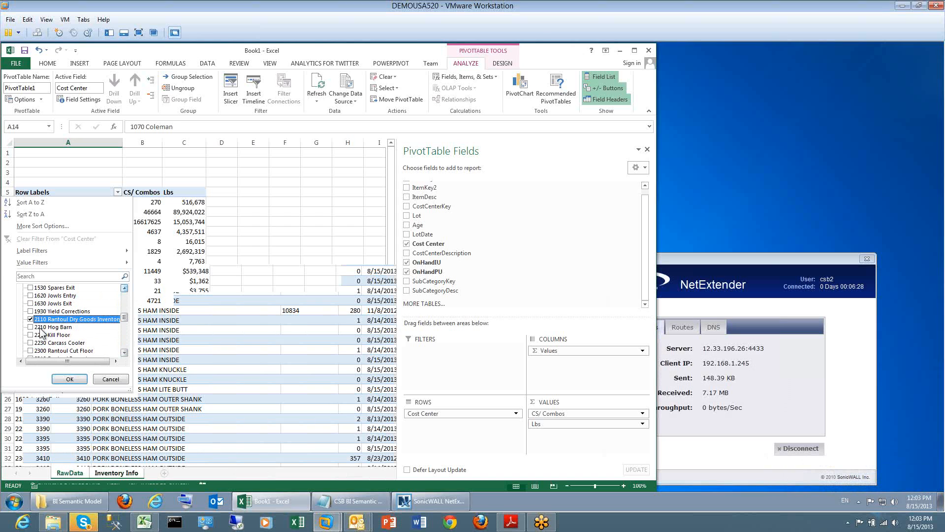
pyautogui.scroll(1, 42, 335)
pyautogui.scroll(4, 42, 335)
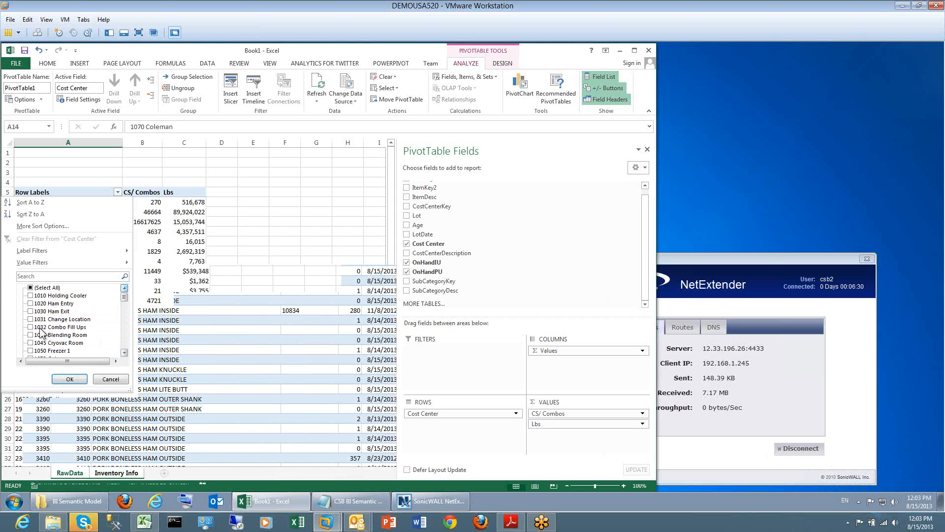
pyautogui.click(70, 379)
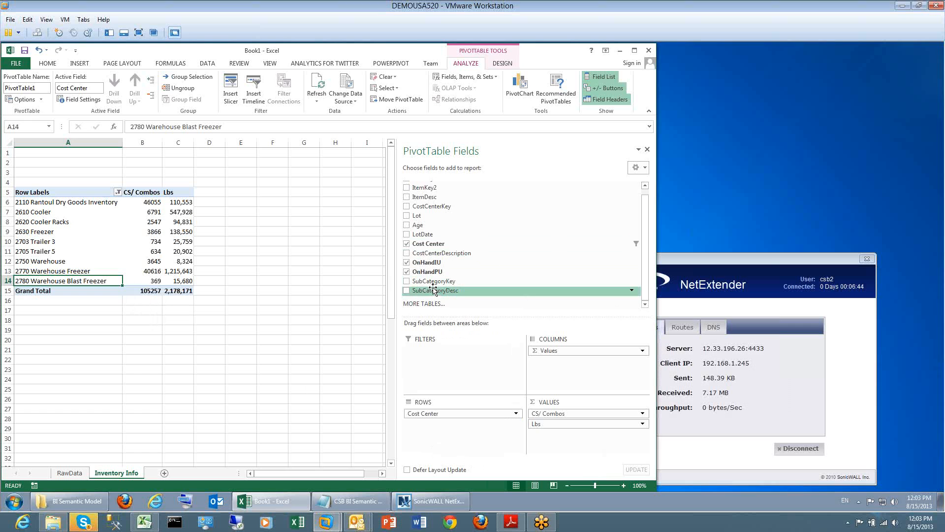
# - Add SubCategoryDesc and ItemDesc to the PivotTable rows, nested in that order beneath Cost Center
pyautogui.moveTo(442, 290); pyautogui.dragTo(449, 445)
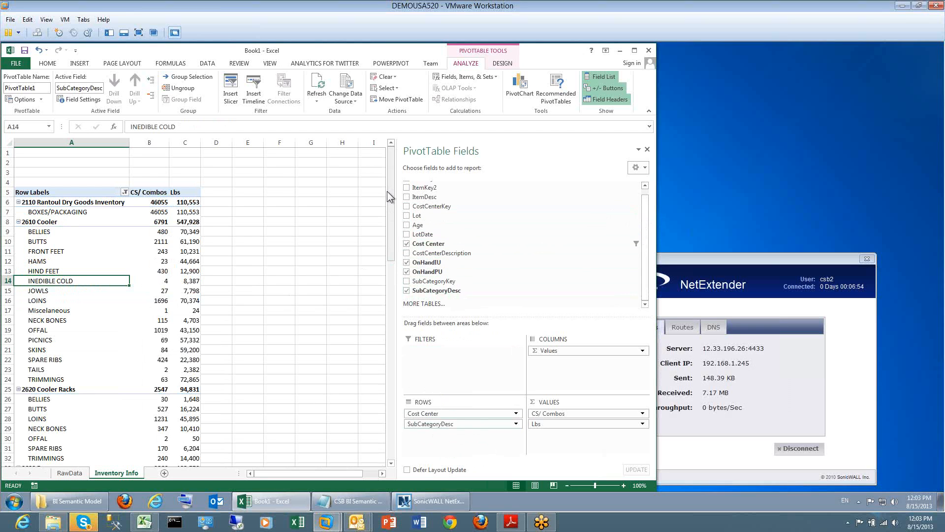
pyautogui.moveTo(444, 197); pyautogui.dragTo(456, 434)
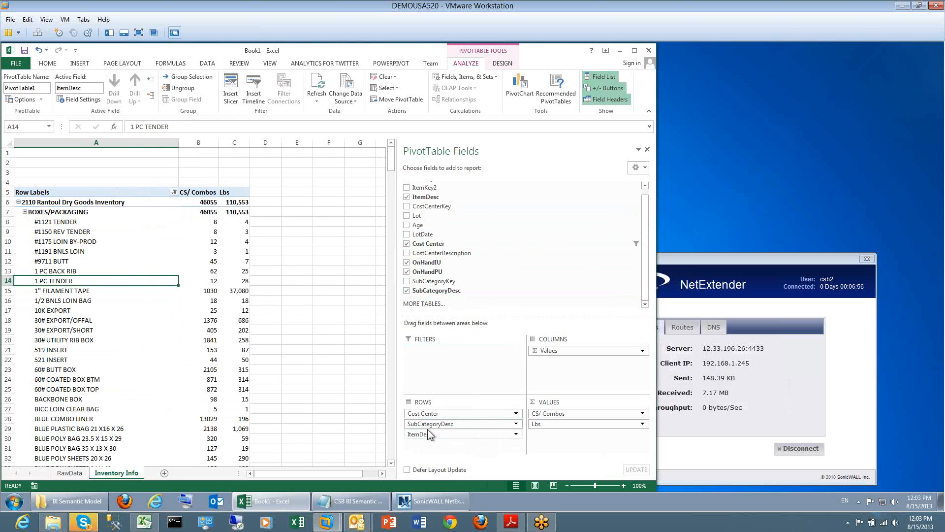
pyautogui.rightClick(60, 211)
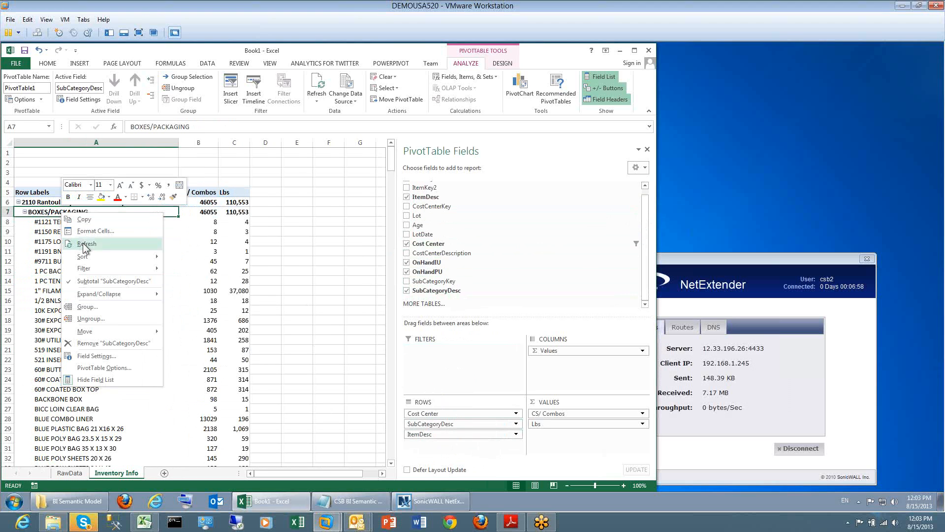
pyautogui.click(270, 334)
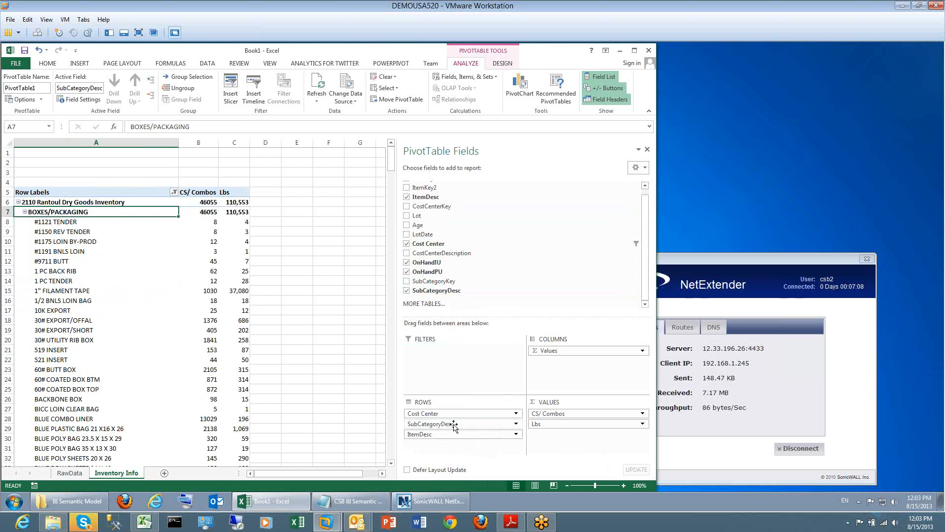
# - Move SubCategoryDesc from the rows to the report filter and collapse the entire Cost Center field
pyautogui.moveTo(454, 426); pyautogui.dragTo(441, 365)
pyautogui.click(19, 202)
pyautogui.click(19, 202)
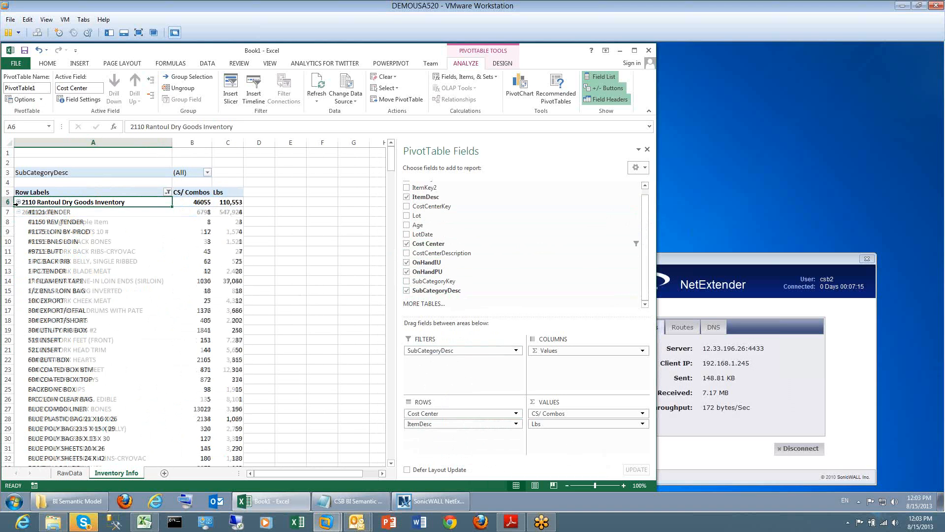
pyautogui.rightClick(70, 205)
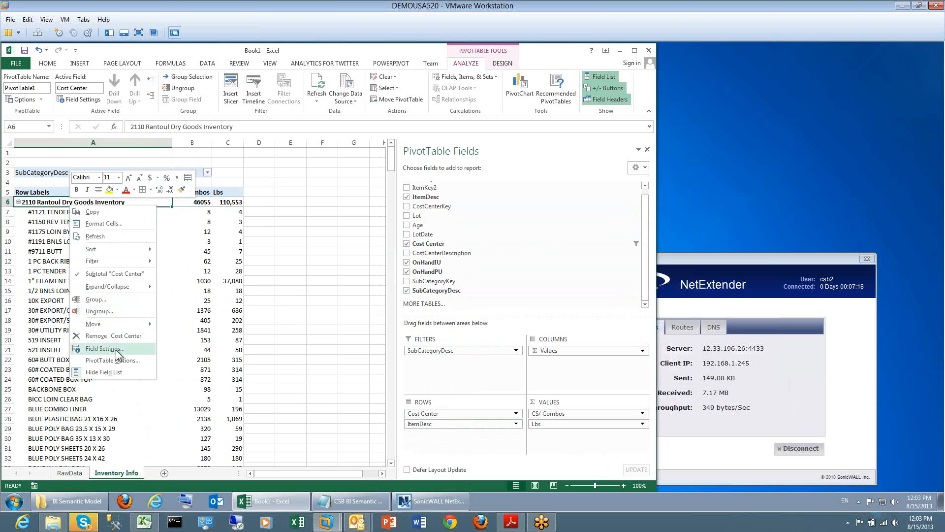
pyautogui.moveTo(109, 289)
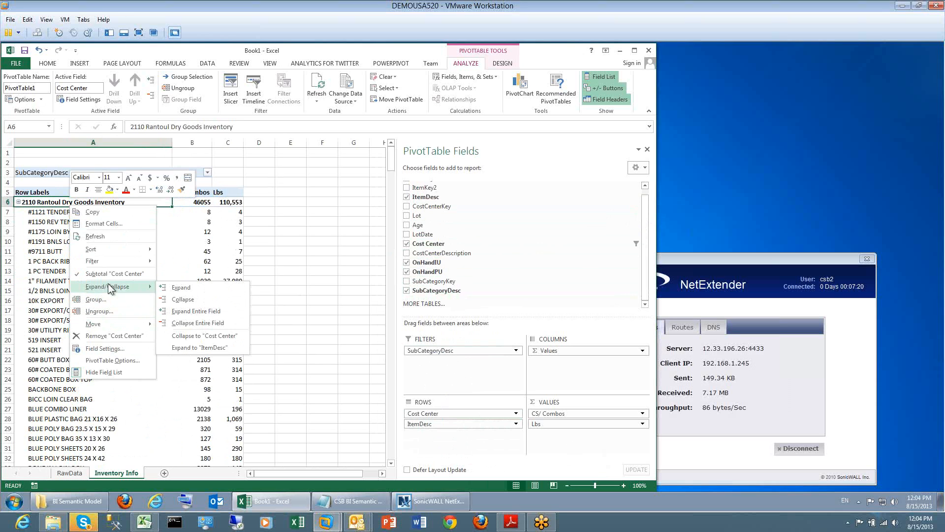
pyautogui.click(186, 326)
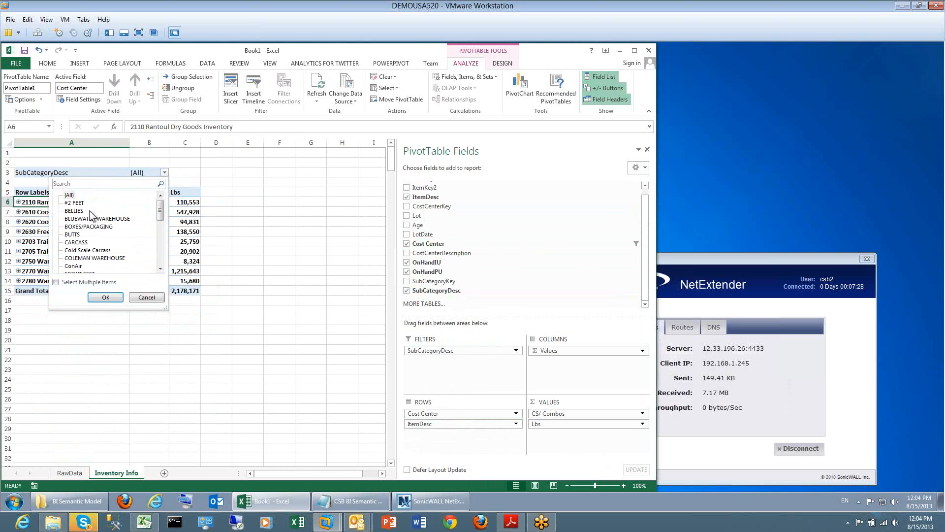
# - Filter the PivotTable by SubCategoryDesc, trying BELLIES, CARCASS and BOXES/PACKAGING in turn
pyautogui.click(88, 211)
pyautogui.click(105, 297)
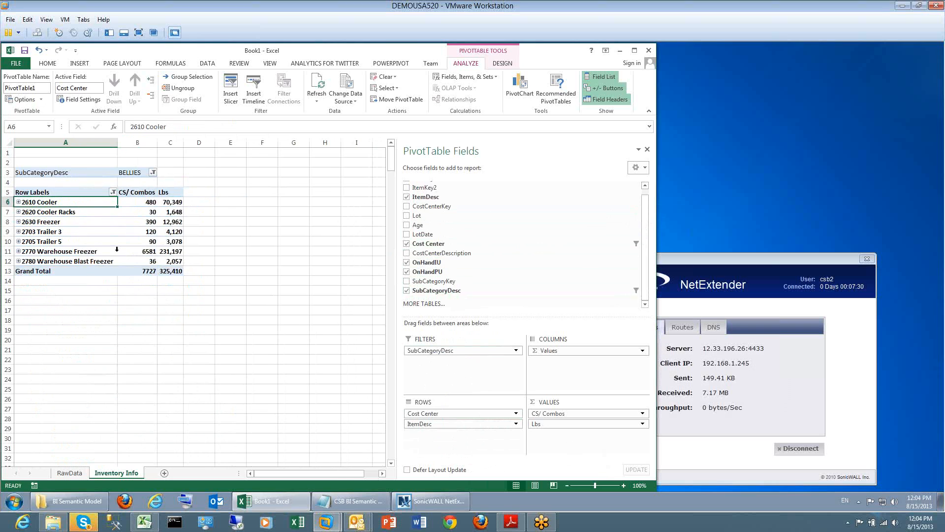
pyautogui.click(153, 173)
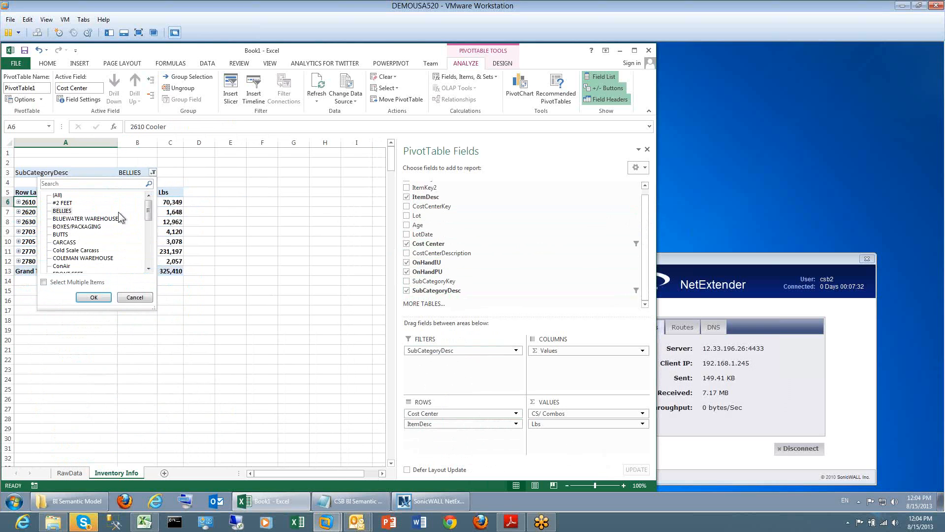
pyautogui.click(67, 242)
pyautogui.click(100, 296)
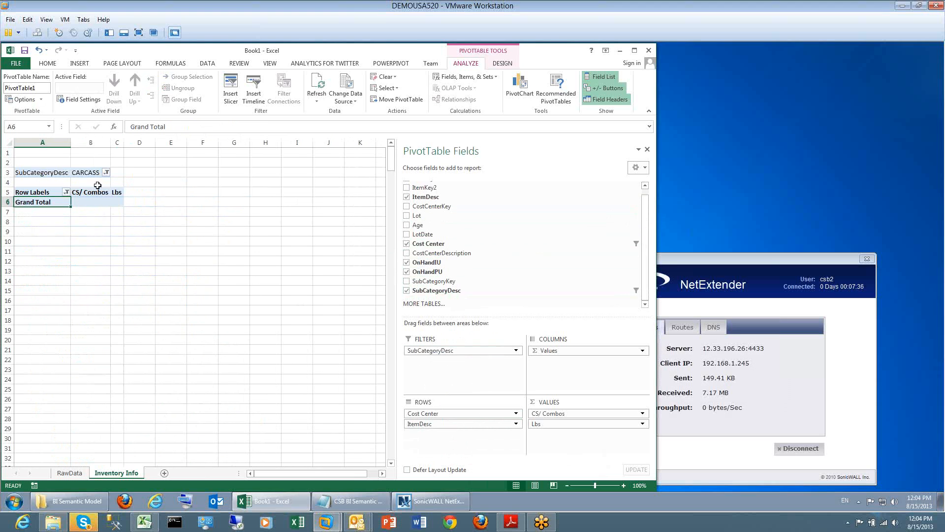
pyautogui.click(107, 174)
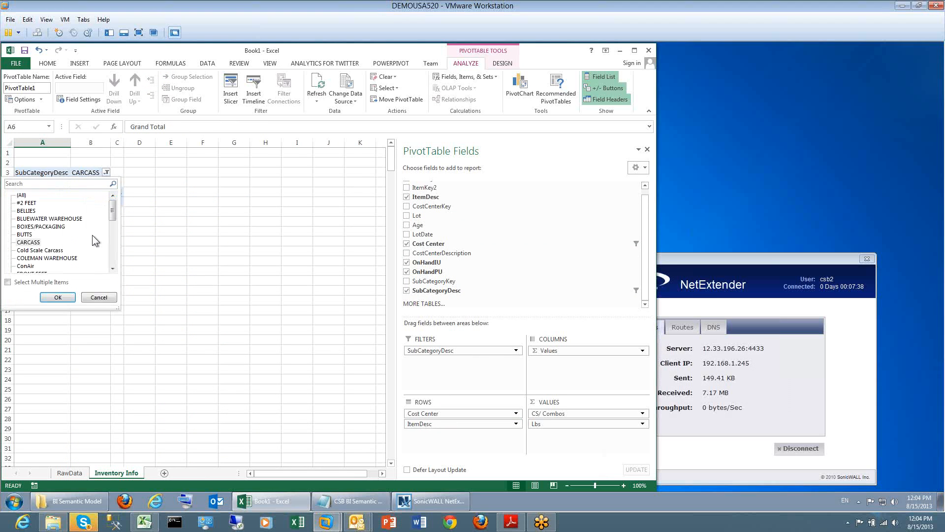
pyautogui.click(40, 227)
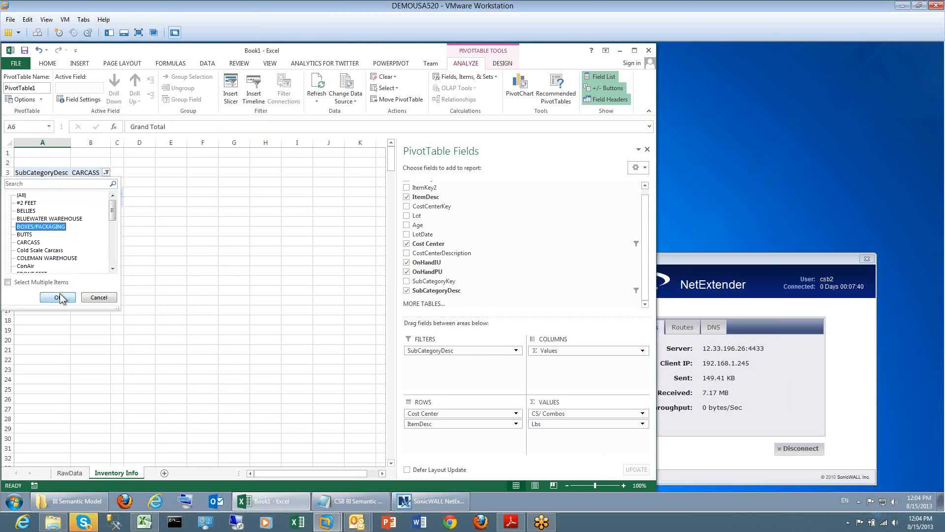
pyautogui.click(57, 297)
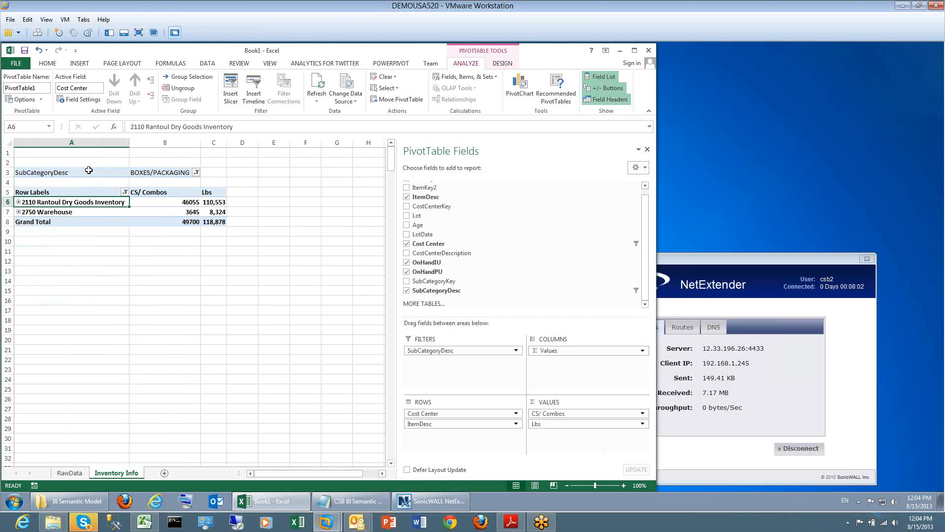
# - Move SubCategoryDesc from the report filter to the PivotTable columns, above Values
pyautogui.moveTo(427, 350); pyautogui.dragTo(559, 350)
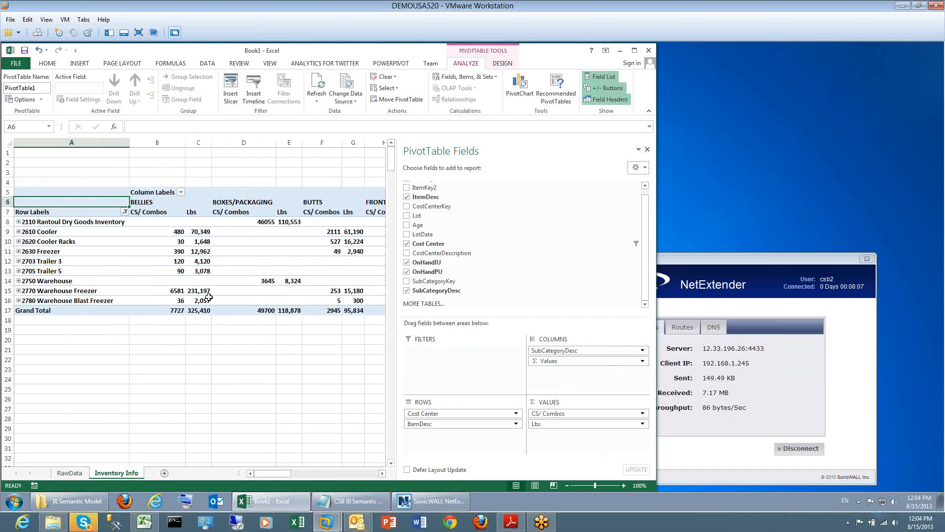
pyautogui.click(268, 260)
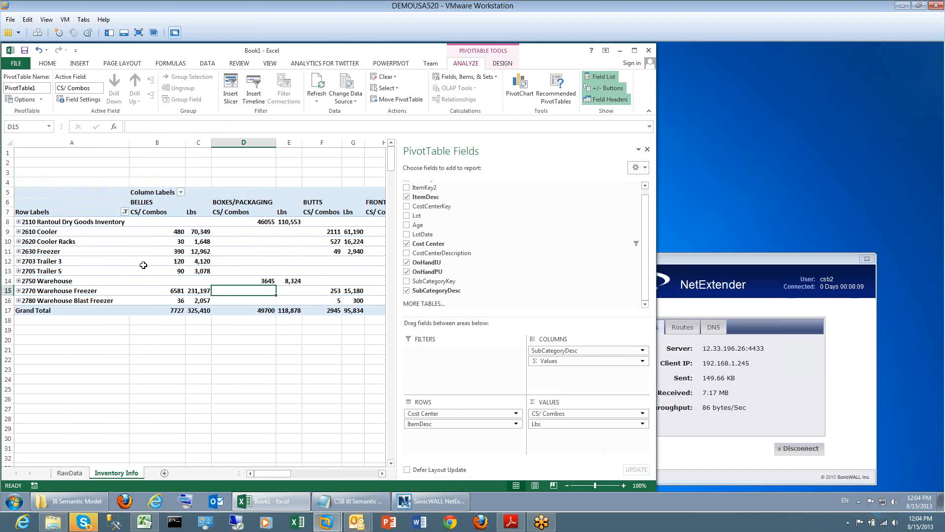
pyautogui.click(104, 263)
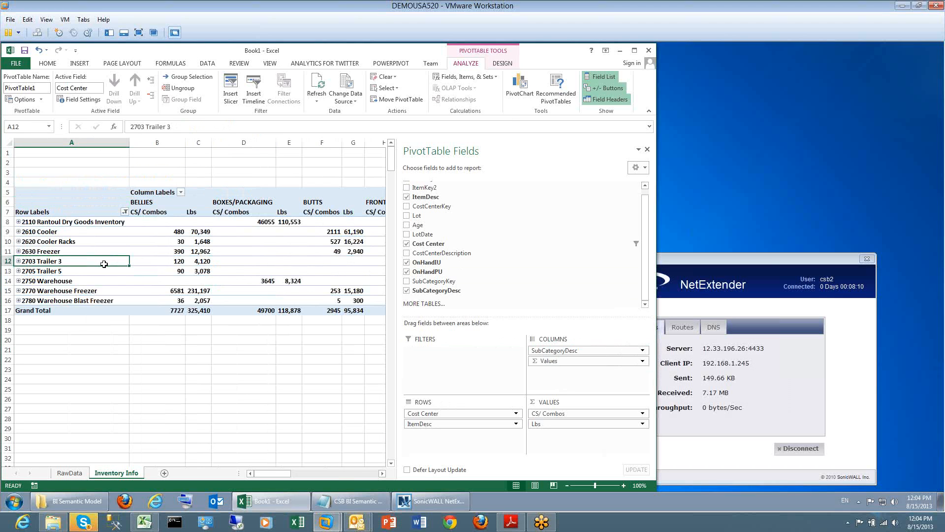
# - Maximize the workbook window and widen the PivotTable Fields pane
pyautogui.click(634, 51)
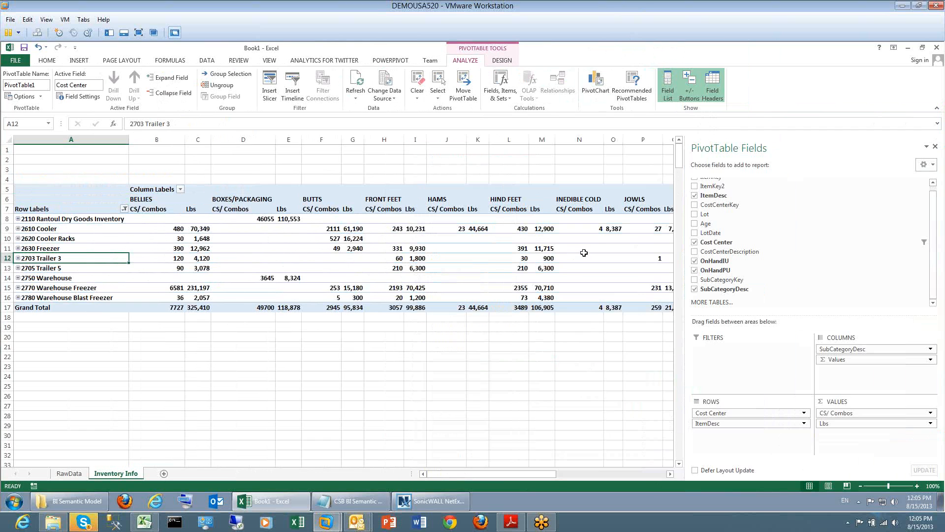
pyautogui.click(18, 249)
pyautogui.click(18, 249)
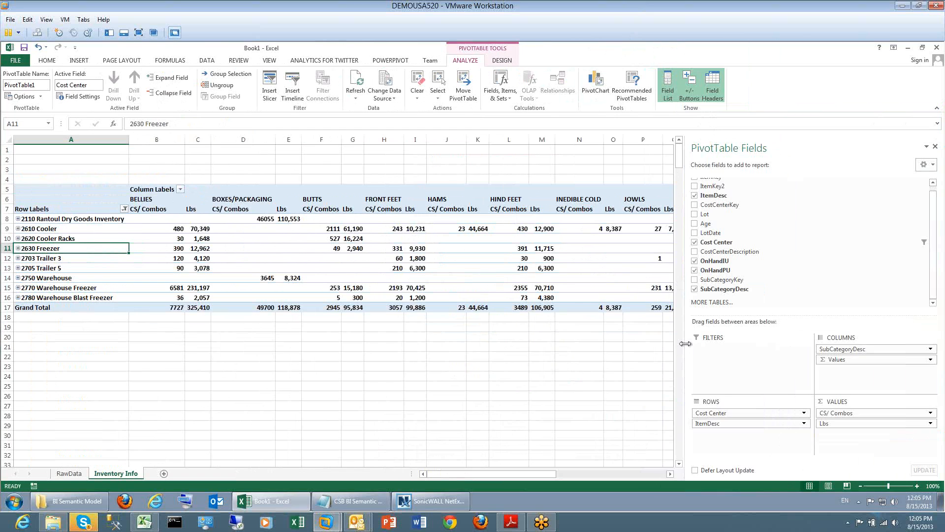
pyautogui.moveTo(686, 343); pyautogui.dragTo(532, 343)
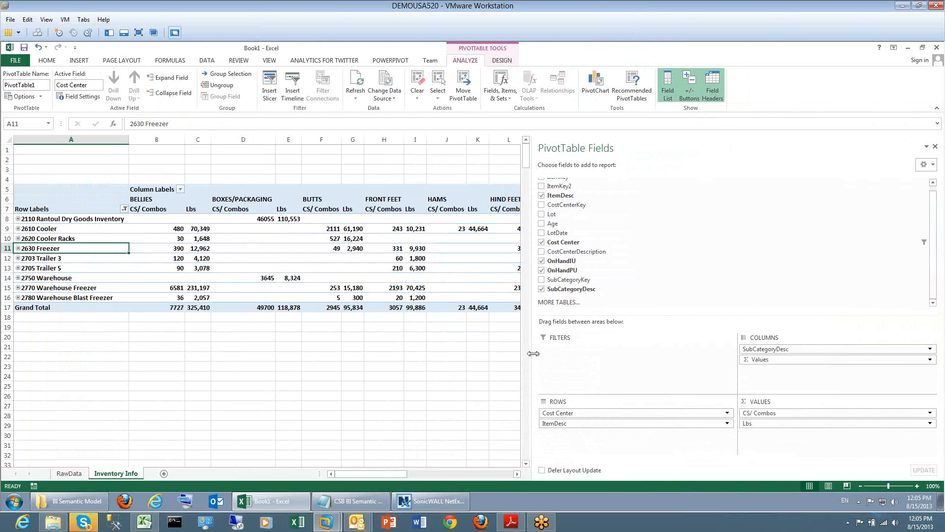
pyautogui.moveTo(533, 354); pyautogui.dragTo(597, 354)
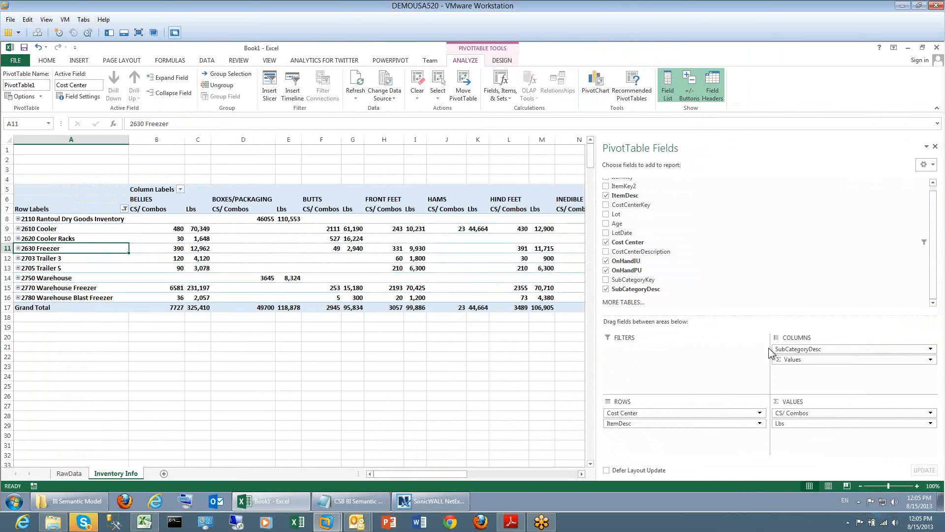
# - Move SubCategoryDesc from the PivotTable columns back to the report filter
pyautogui.moveTo(791, 349); pyautogui.dragTo(624, 349)
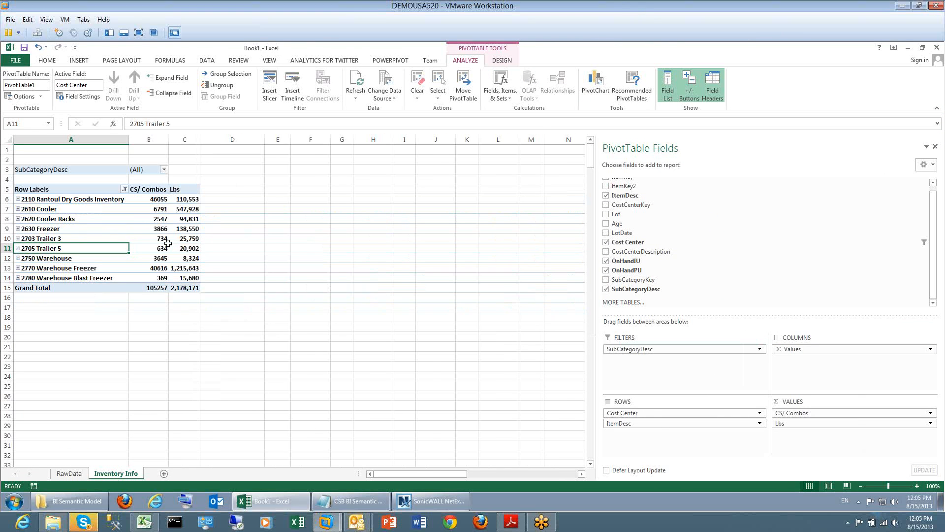
pyautogui.moveTo(168, 243)
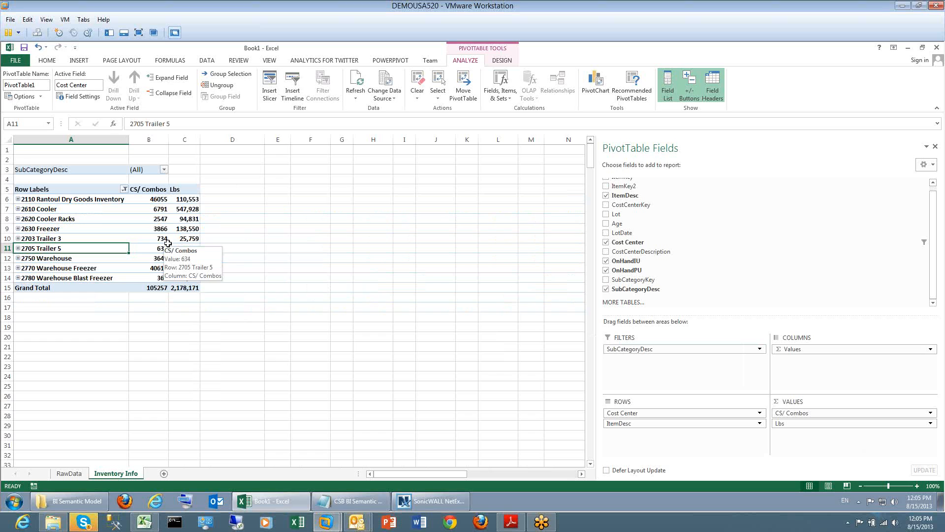
# - Rename the Lbs value field to PU, keeping Sum as its calculation
pyautogui.click(834, 426)
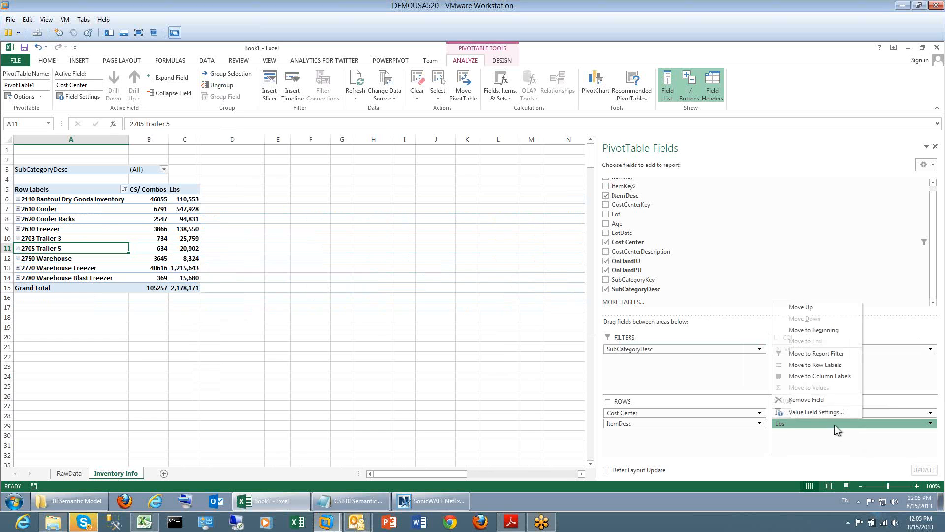
pyautogui.click(796, 415)
pyautogui.press('BackSpace')
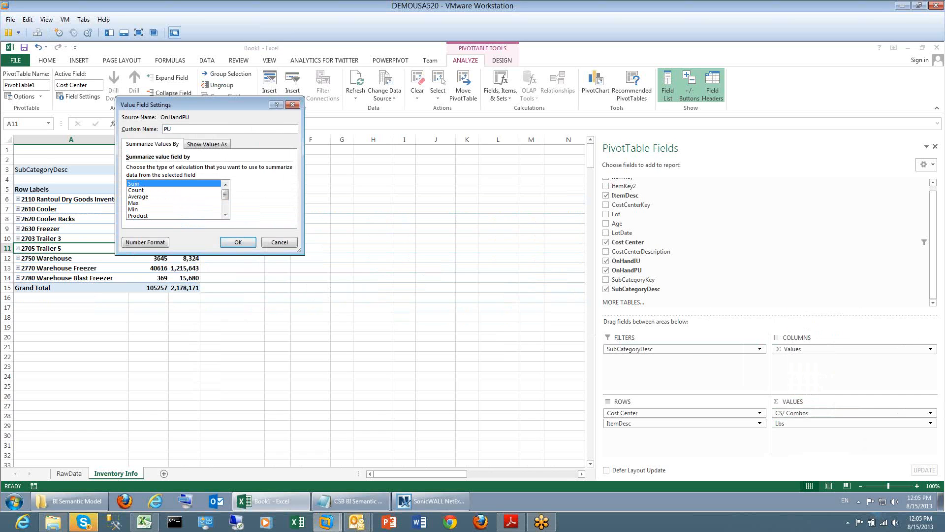
pyautogui.click(241, 242)
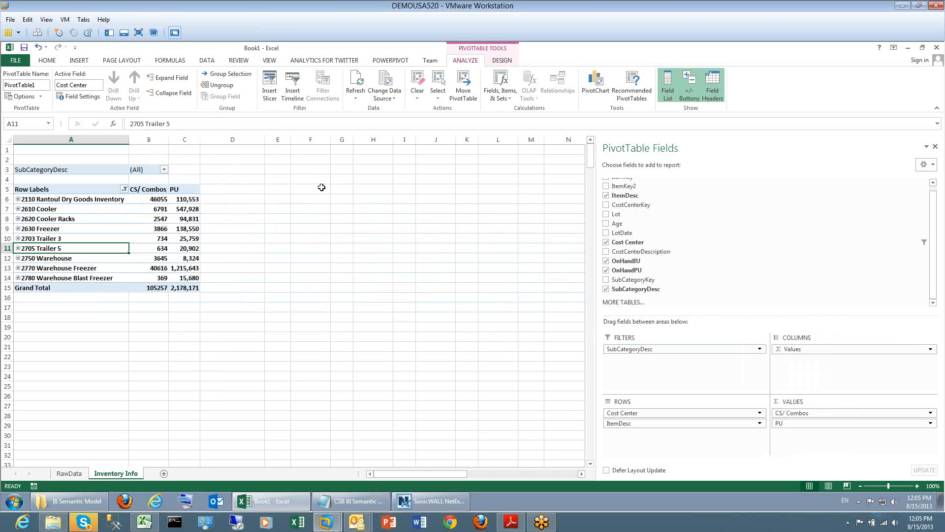
# - Insert a CostCenterDescription slicer for the PivotTable, place it beside the report and enlarge it to about 4.64 by 3.06 inches
pyautogui.click(501, 61)
pyautogui.click(466, 61)
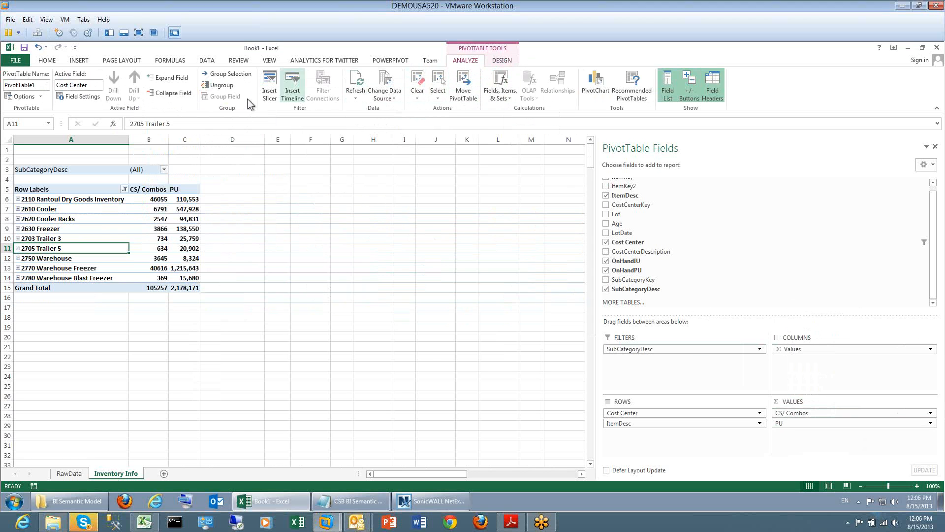
pyautogui.click(268, 103)
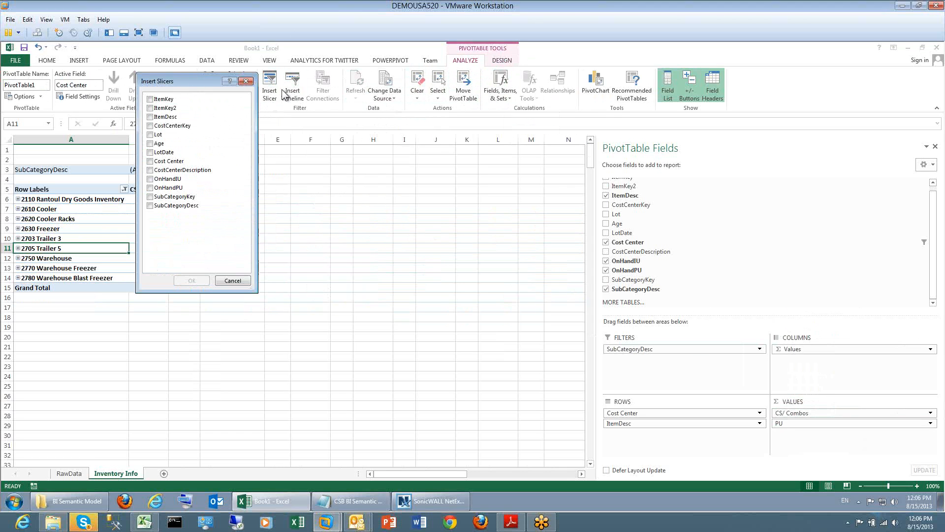
pyautogui.moveTo(194, 89); pyautogui.dragTo(377, 102)
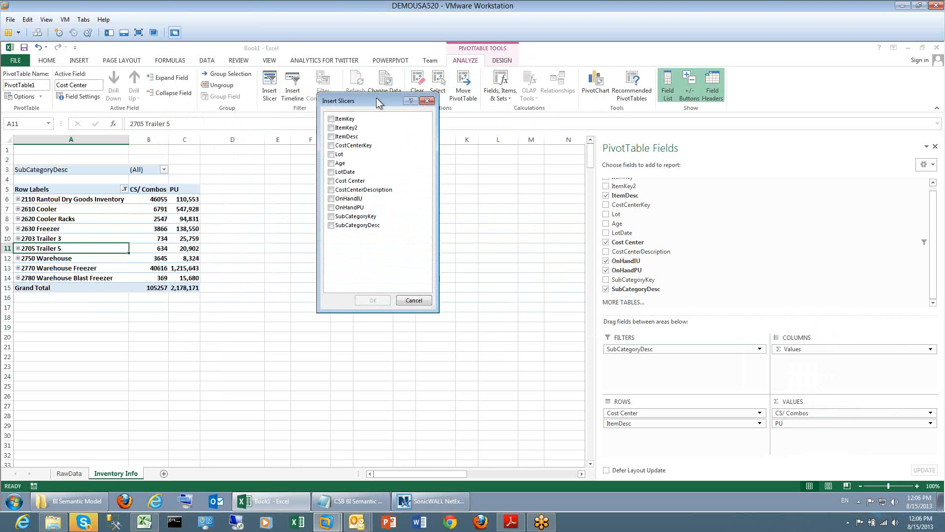
pyautogui.click(367, 190)
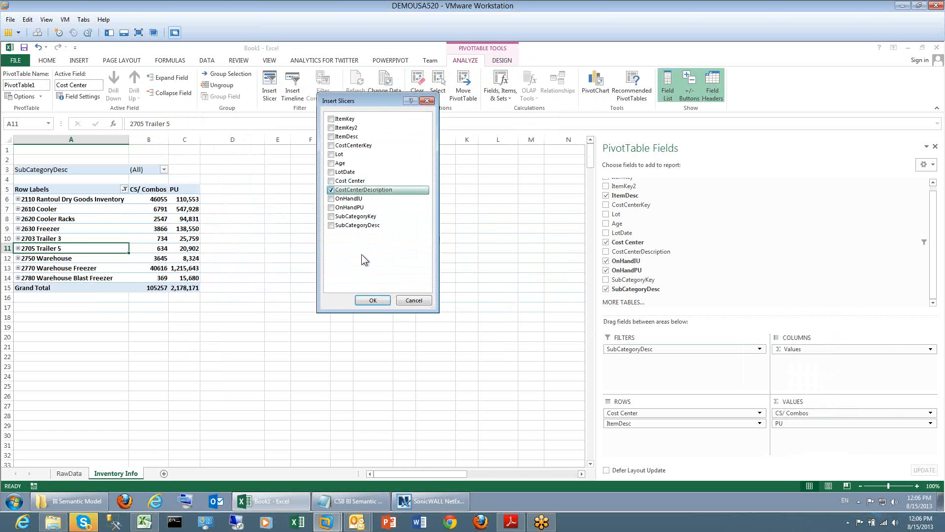
pyautogui.click(377, 304)
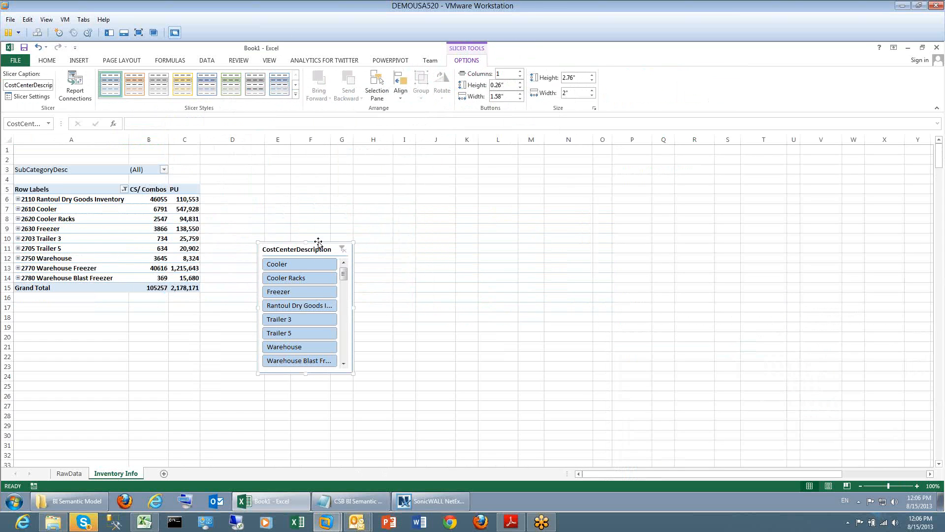
pyautogui.moveTo(361, 204); pyautogui.dragTo(384, 158)
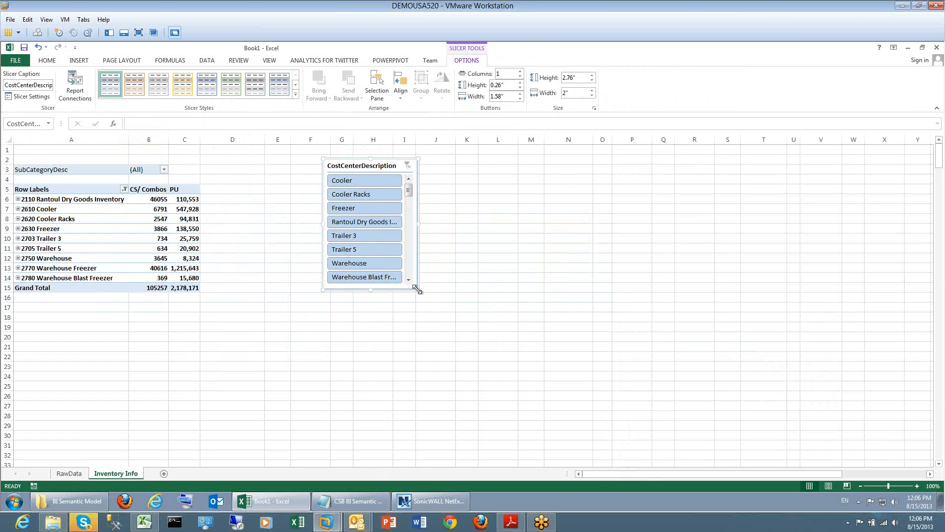
pyautogui.moveTo(457, 361); pyautogui.dragTo(468, 378)
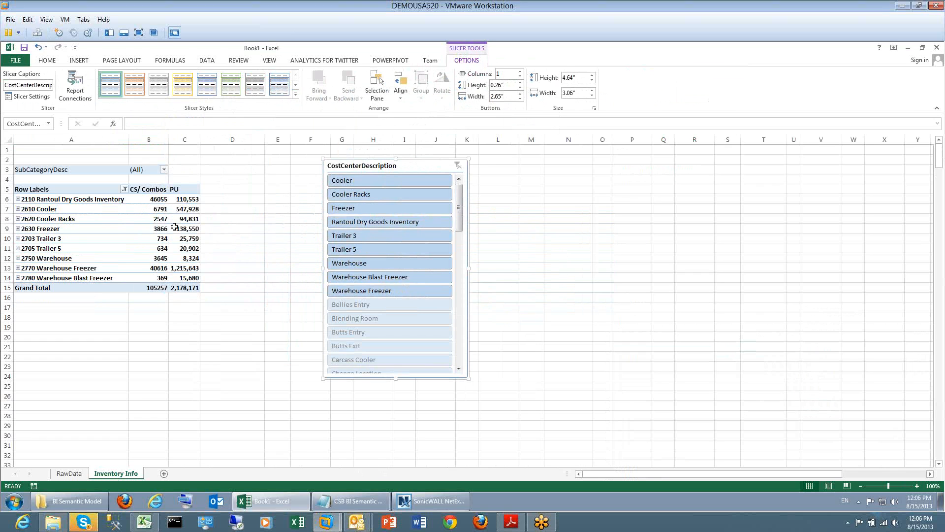
# - Filter the PivotTable with the slicer by several cost centers, including Freezer and Rantoul Dry Goods Inventory, ending on Cooler
pyautogui.click(358, 208)
pyautogui.click(364, 248)
pyautogui.click(351, 180)
pyautogui.click(332, 206)
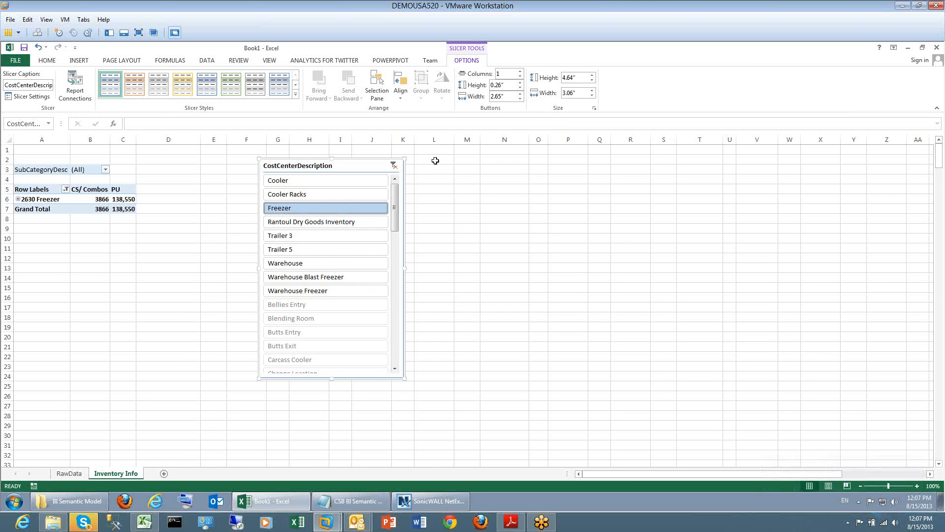
pyautogui.click(340, 221)
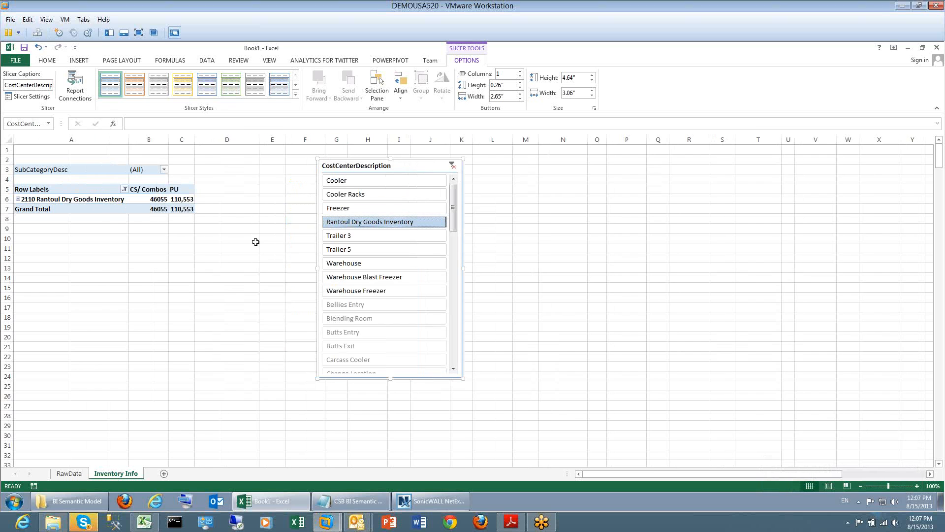
pyautogui.click(385, 183)
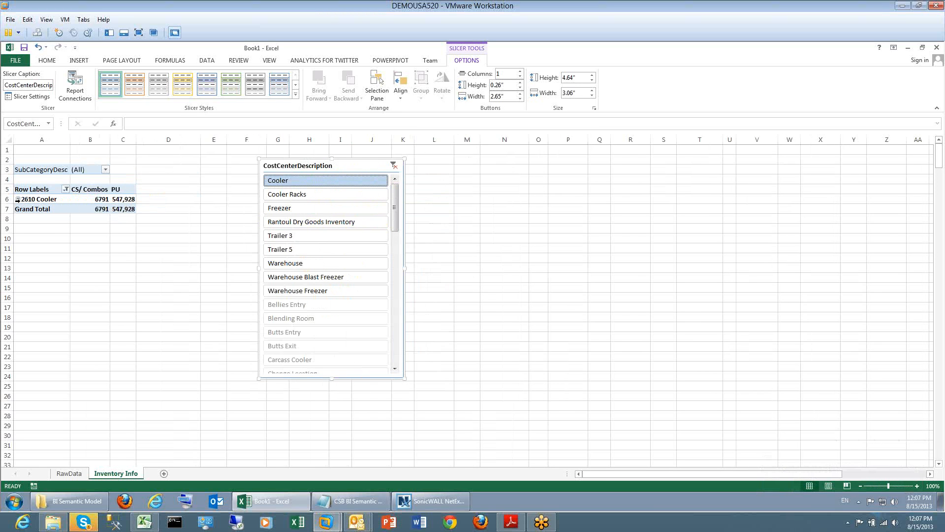
# - Move the CostCenterDescription slicer over to about columns M to Q and try to expand the 2610 Cooler row
pyautogui.moveTo(340, 158); pyautogui.dragTo(556, 158)
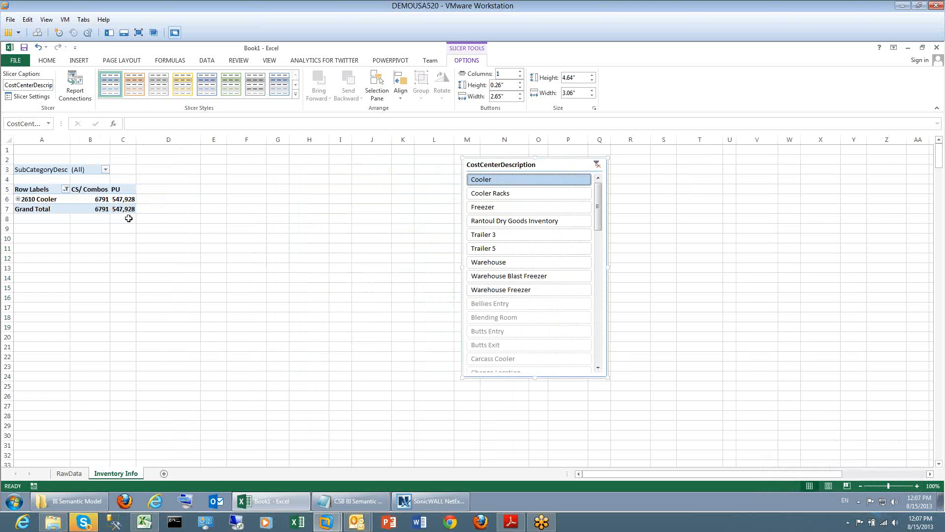
pyautogui.click(20, 198)
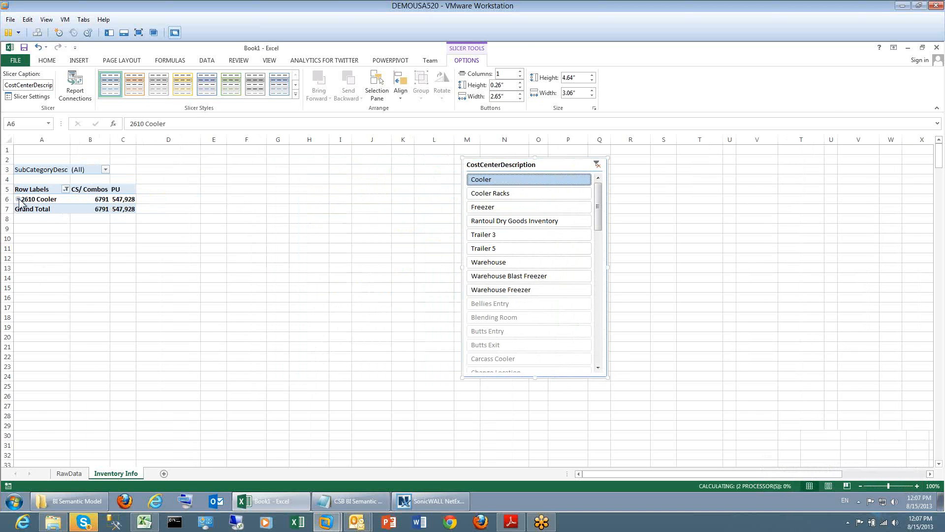
pyautogui.click(18, 199)
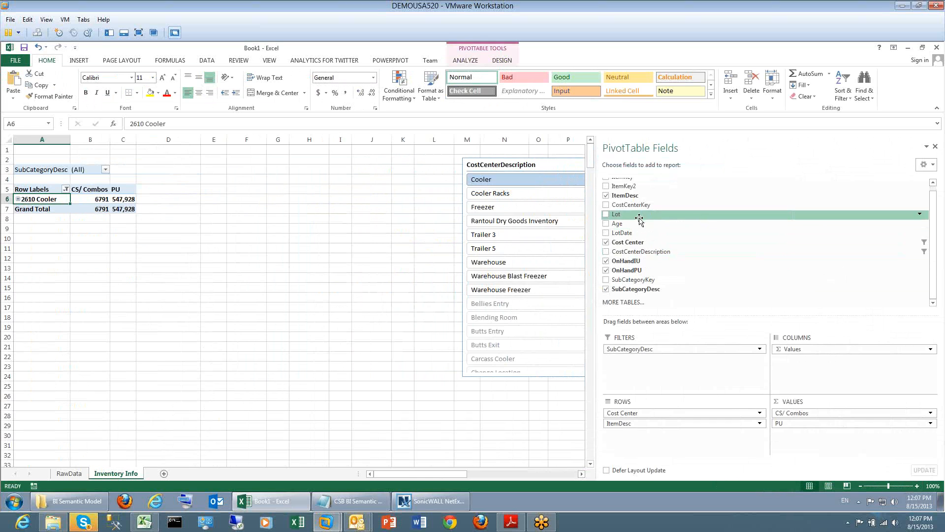
# - Create a second PivotTable at cell F5 of Inventory Info, using RawData columns A through M as its source
pyautogui.click(279, 216)
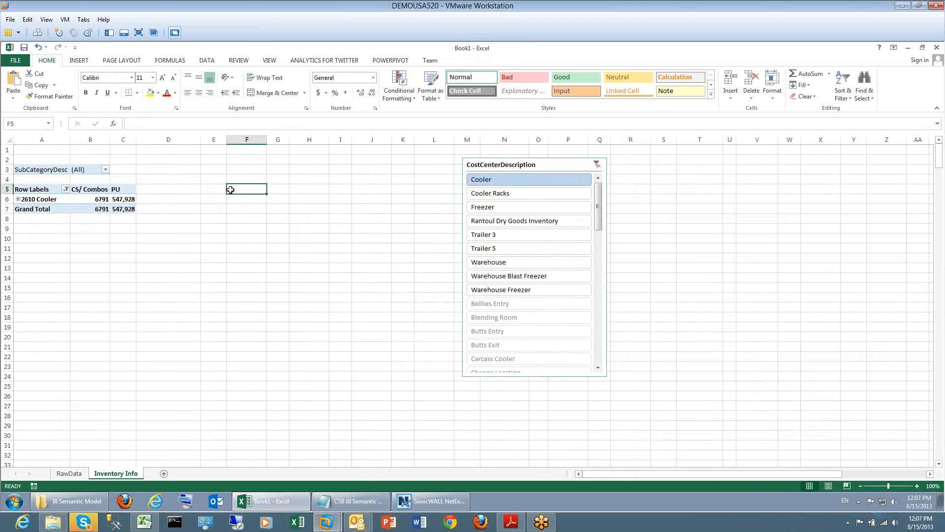
pyautogui.click(79, 60)
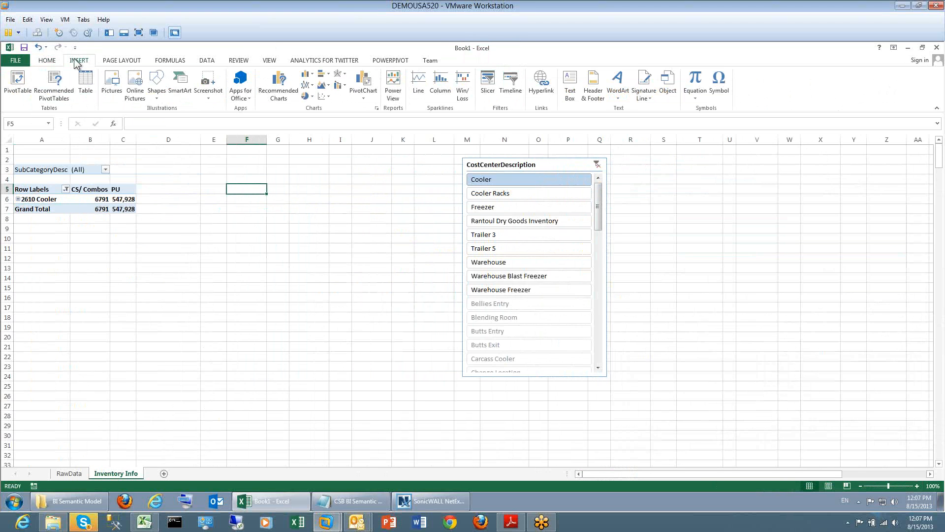
pyautogui.click(16, 84)
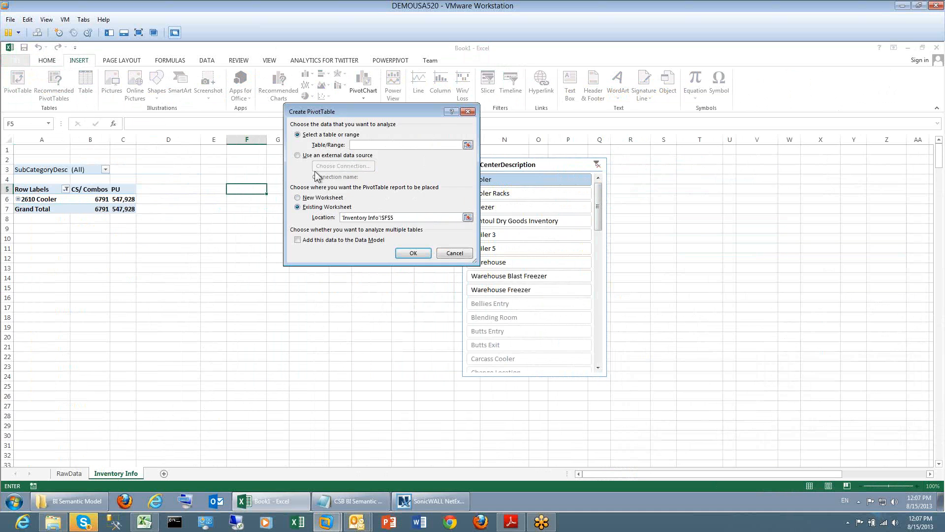
pyautogui.click(468, 144)
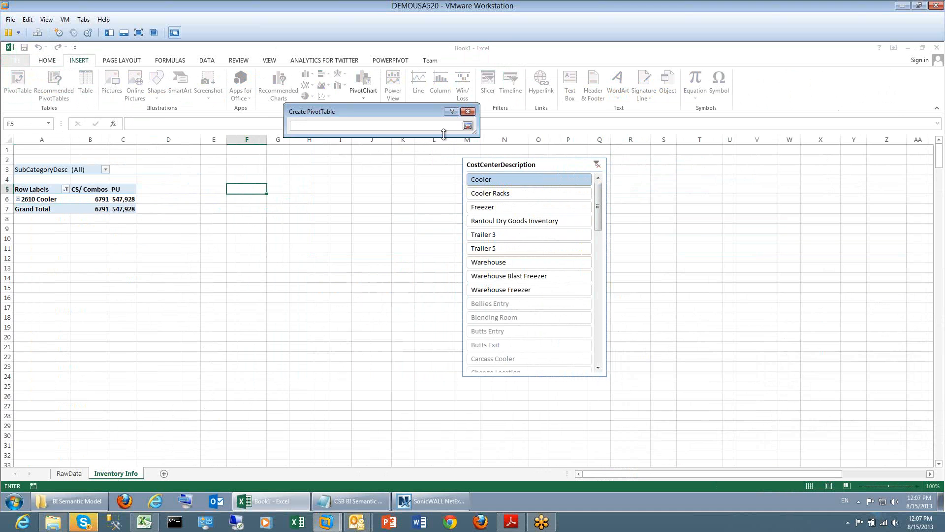
pyautogui.click(78, 473)
pyautogui.click(36, 137)
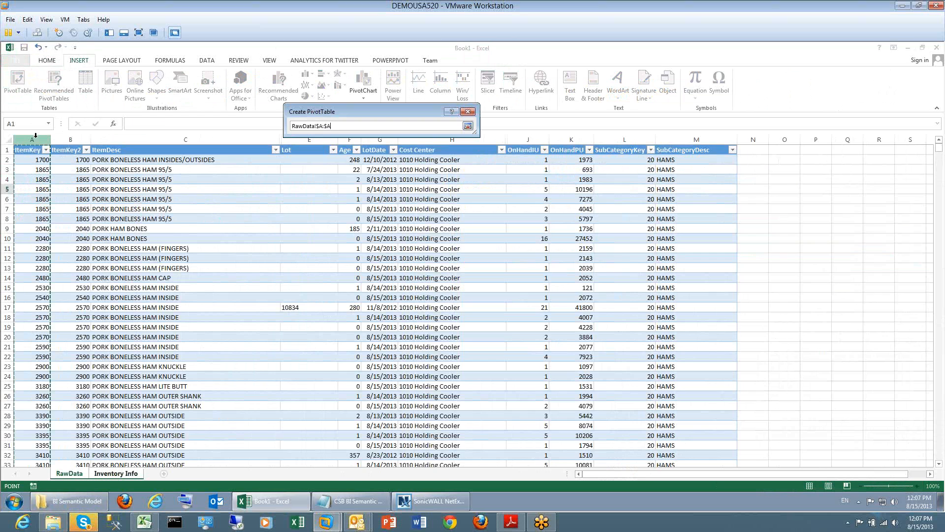
pyautogui.hotkey('shift', 'Right')
pyautogui.hotkey('shift', 'Right')
pyautogui.hotkey('shift', 'Right')
pyautogui.hotkey('shift', 'Right')
pyautogui.hotkey('shift', 'Right')
pyautogui.hotkey('shift', 'Right')
pyautogui.hotkey('shift', 'Right')
pyautogui.hotkey('shift', 'Right')
pyautogui.hotkey('shift', 'Right')
pyautogui.hotkey('shift', 'Right')
pyautogui.hotkey('shift', 'Right')
pyautogui.hotkey('shift', 'Right')
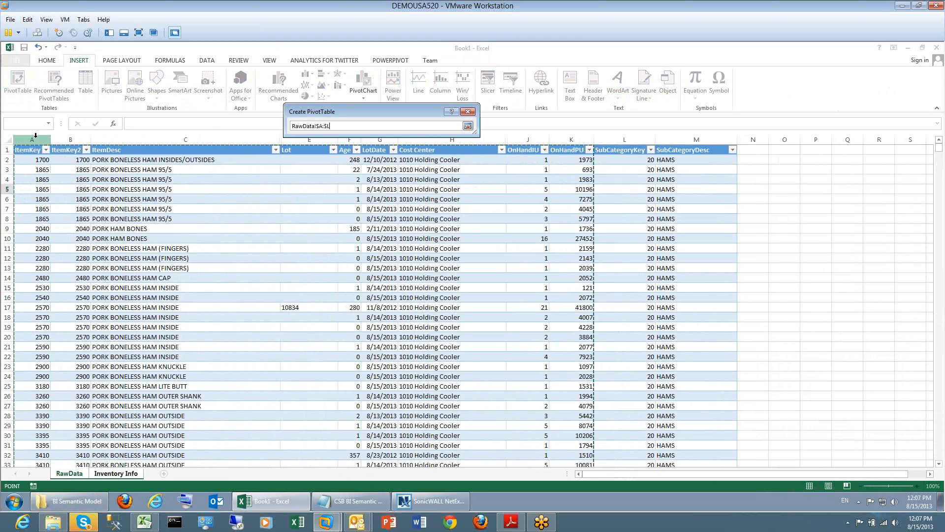
pyautogui.hotkey('shift', 'Left')
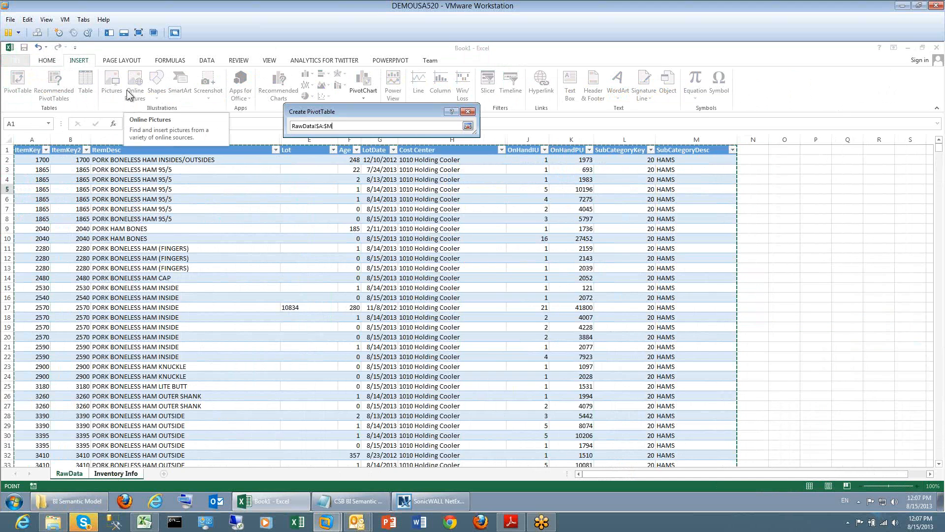
pyautogui.click(466, 128)
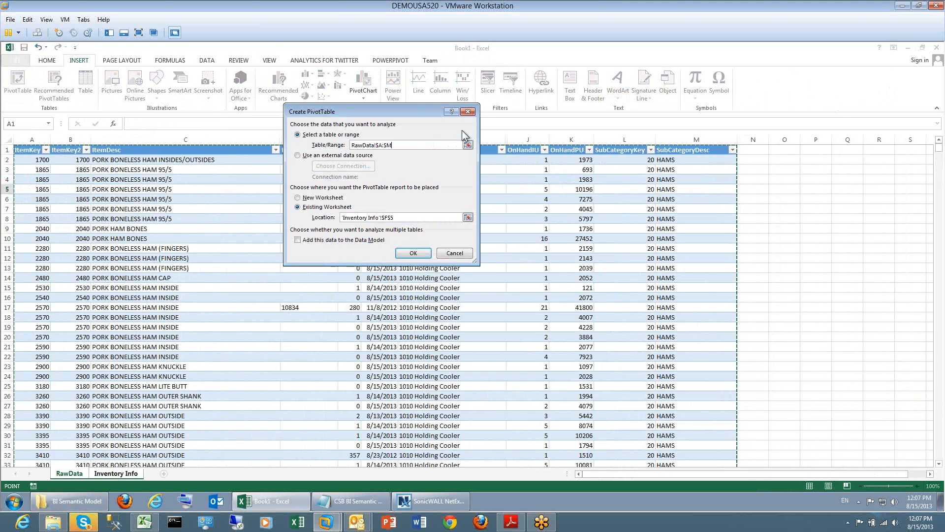
pyautogui.click(419, 253)
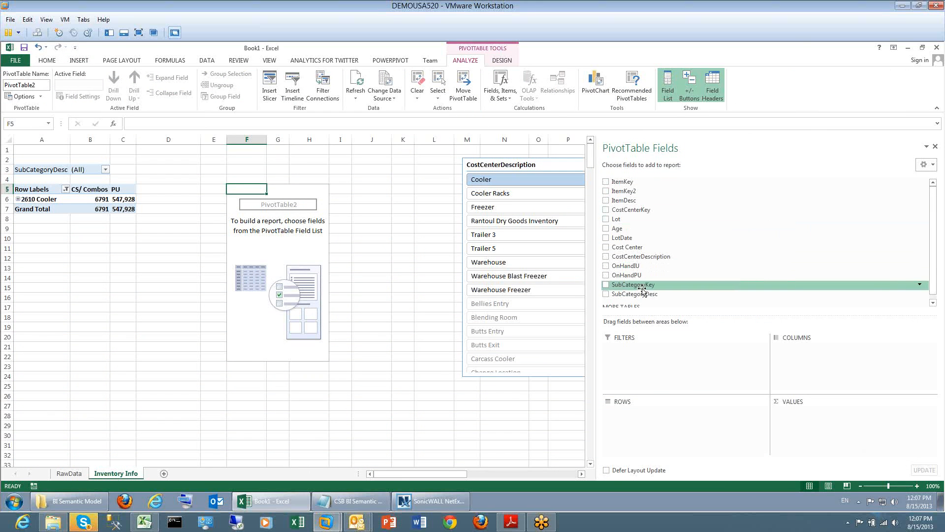
# - Add SubCategoryDesc as the rows and OnHandPU as the values of the second PivotTable
pyautogui.moveTo(641, 294); pyautogui.dragTo(644, 413)
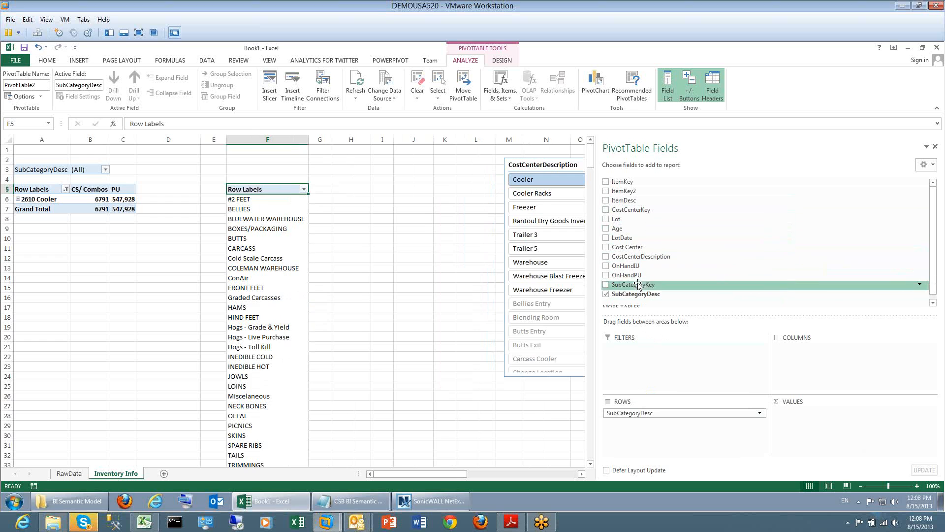
pyautogui.scroll(-3, 661, 273)
pyautogui.scroll(2, 660, 273)
pyautogui.moveTo(627, 275); pyautogui.dragTo(814, 429)
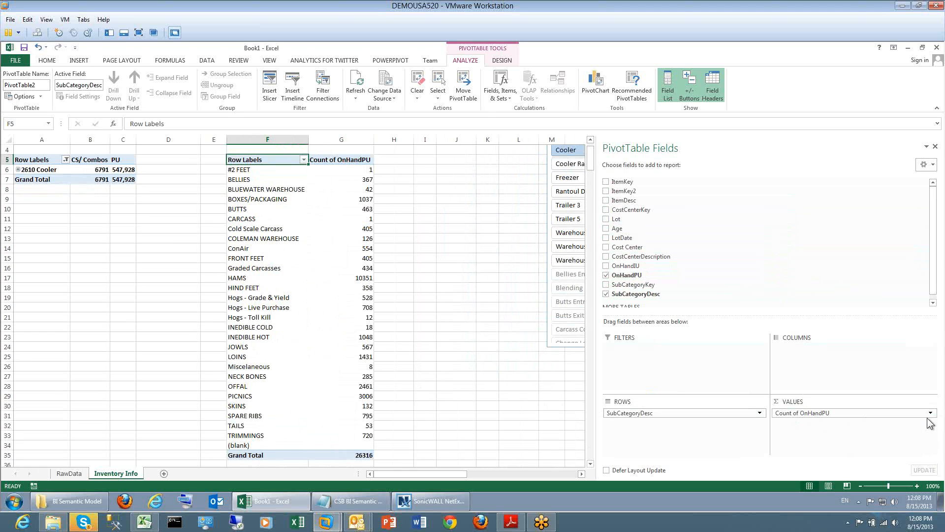
# - Summarize the OnHandPU value field by Sum and format it as Number with 2 decimal places
pyautogui.click(800, 412)
pyautogui.click(808, 401)
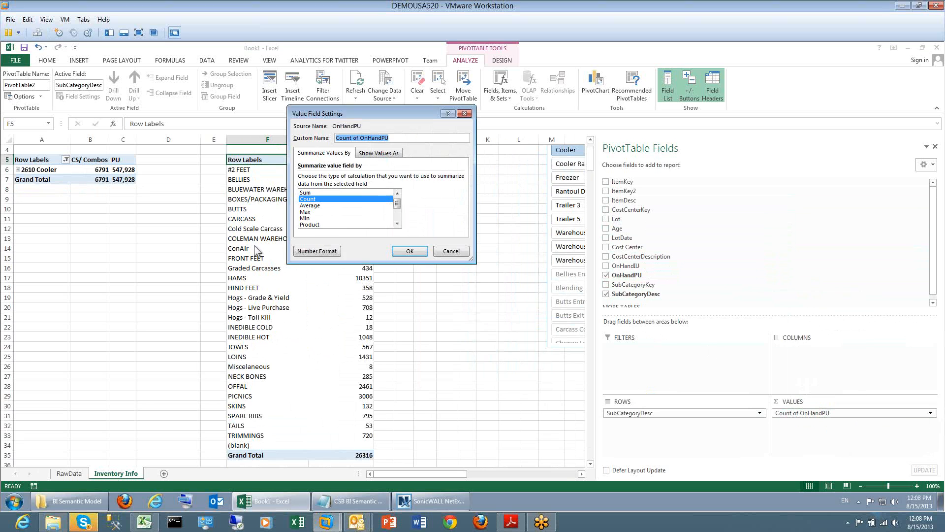
pyautogui.click(306, 193)
pyautogui.click(304, 250)
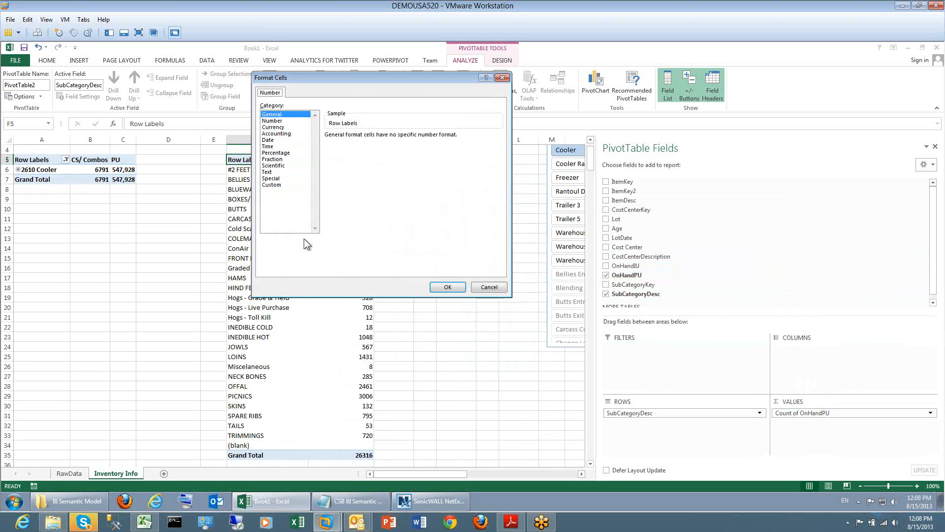
pyautogui.click(273, 120)
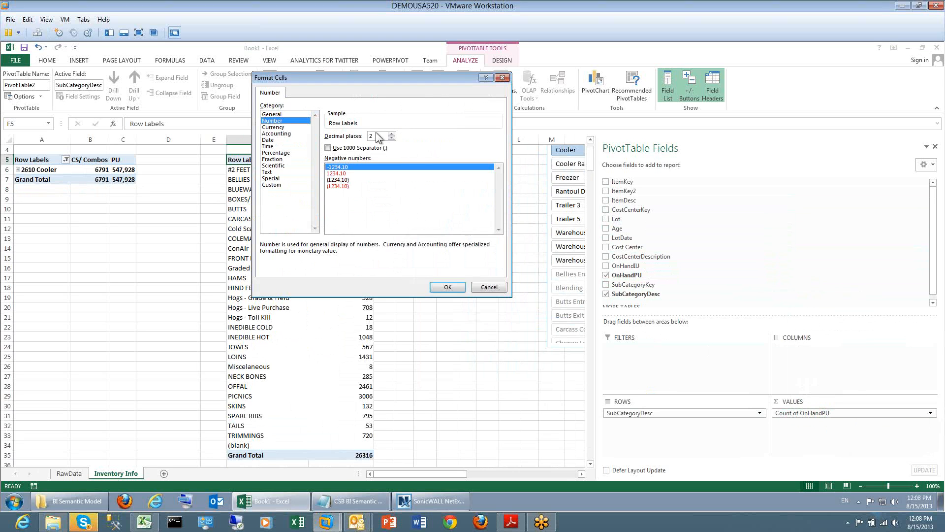
pyautogui.click(454, 287)
pyautogui.click(409, 251)
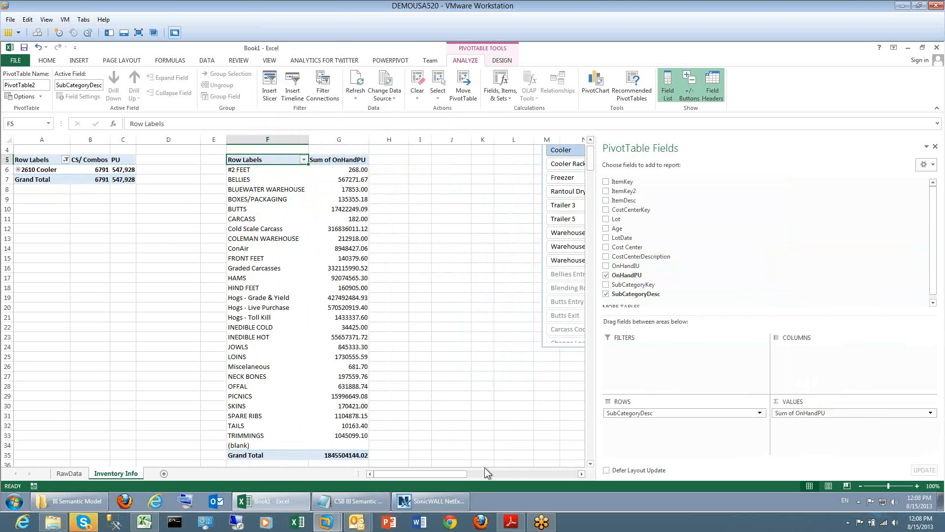
# - Move the CostCenterDescription slicer next to the second PivotTable, starting at about column H, row 8
pyautogui.moveTo(456, 474); pyautogui.dragTo(479, 474)
pyautogui.scroll(1, 506, 302)
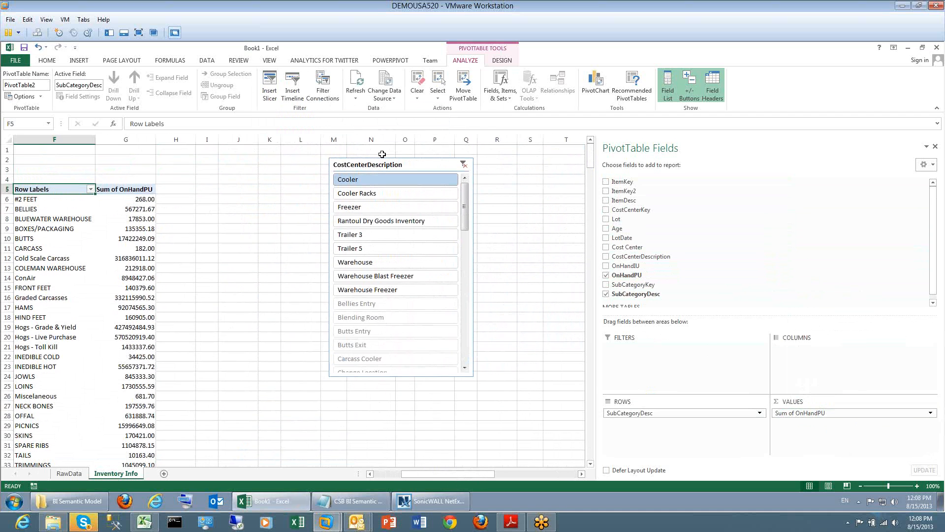
pyautogui.moveTo(366, 164); pyautogui.dragTo(208, 221)
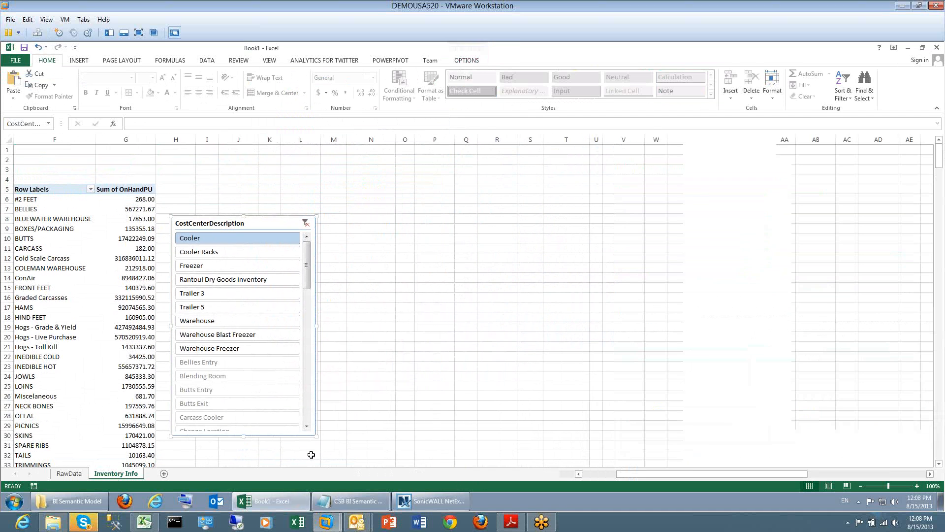
pyautogui.moveTo(685, 474); pyautogui.dragTo(504, 486)
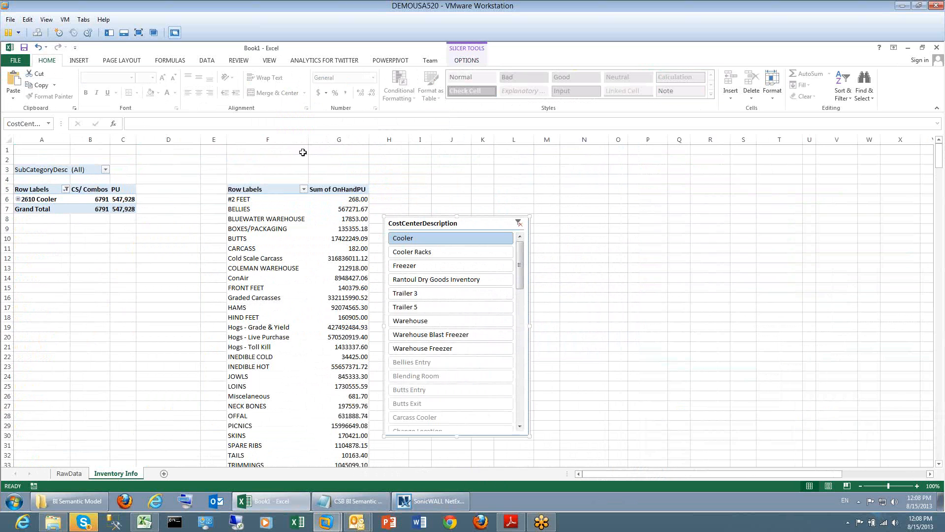
# - Try several cost centers in the slicer, including Trailer 3, Freezer and Warehouse, ending on Rantoul Dry Goods Inventory
pyautogui.click(410, 294)
pyautogui.click(415, 266)
pyautogui.click(418, 294)
pyautogui.click(425, 320)
pyautogui.click(429, 266)
pyautogui.click(425, 283)
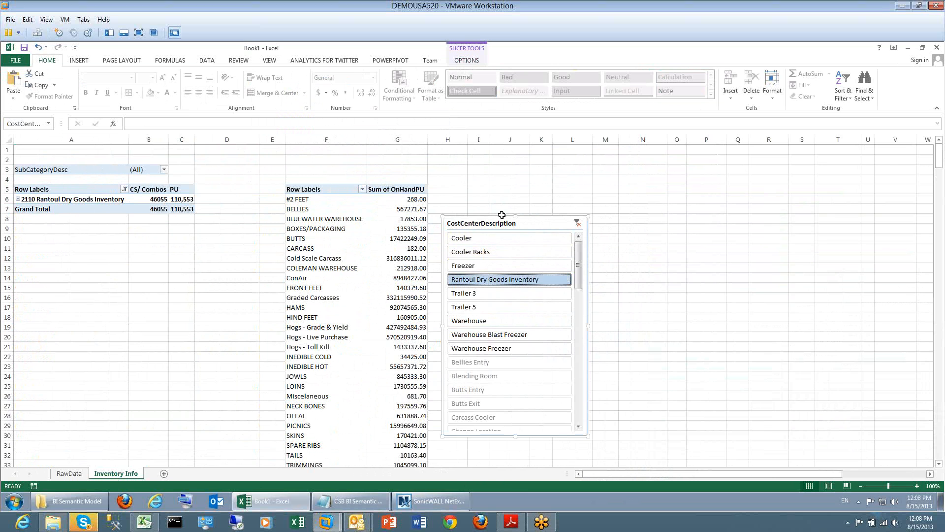
# - Move the CostCenterDescription slicer up to about row 3 and connect it to PivotTable2 as well as PivotTable1
pyautogui.moveTo(503, 218); pyautogui.dragTo(507, 169)
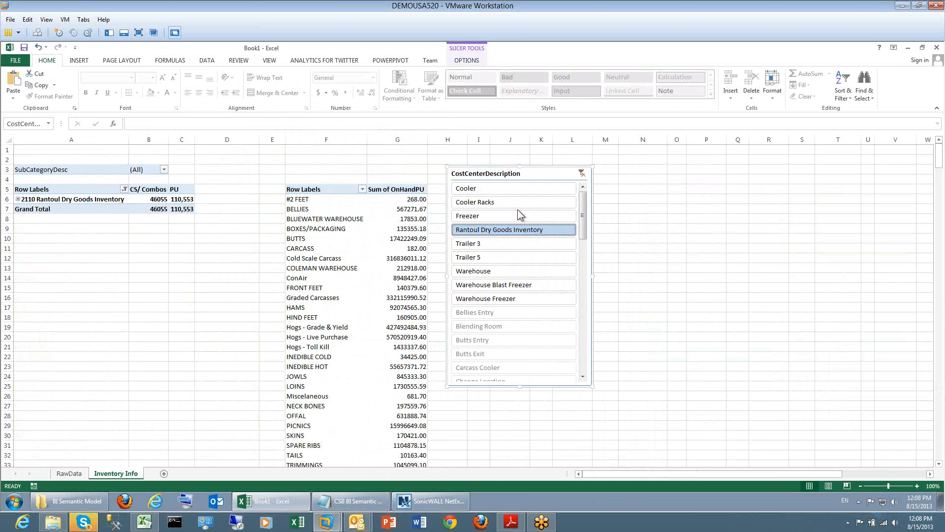
pyautogui.rightClick(516, 174)
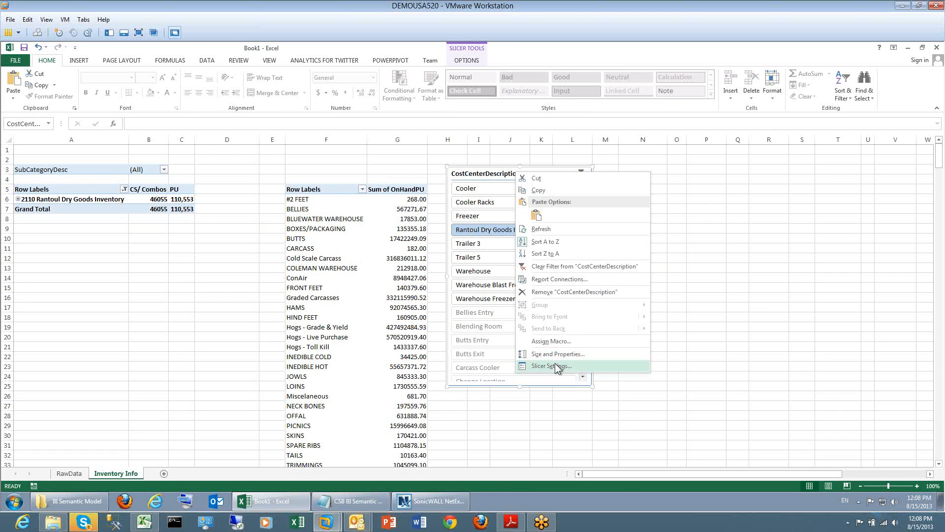
pyautogui.click(568, 279)
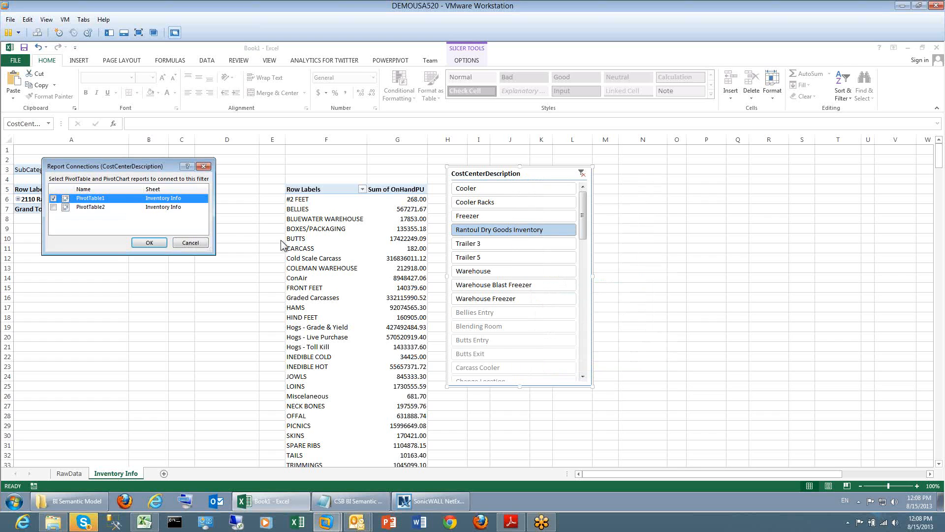
pyautogui.moveTo(132, 169); pyautogui.dragTo(121, 277)
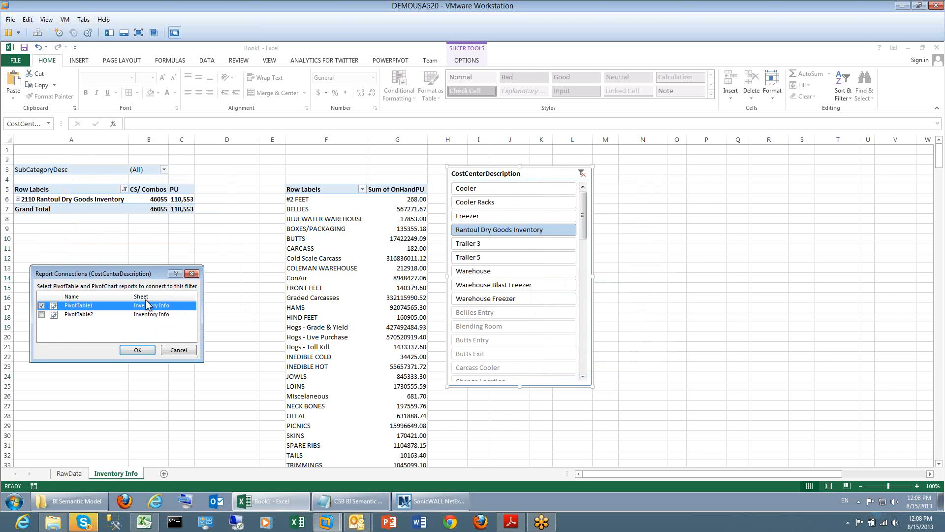
pyautogui.click(41, 315)
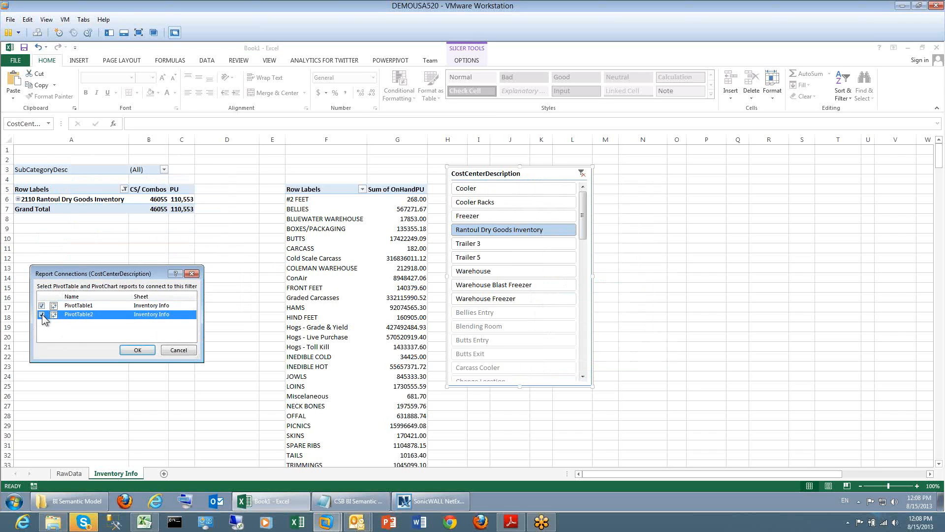
pyautogui.click(124, 349)
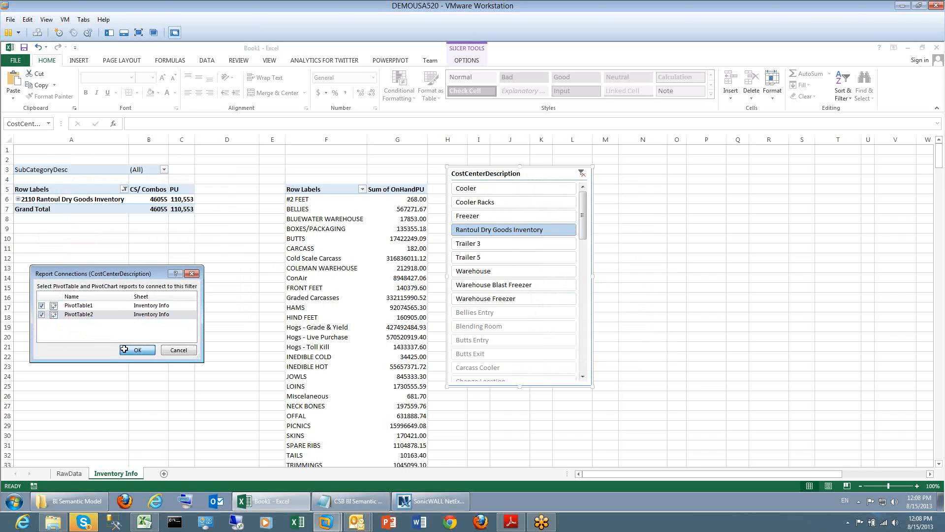
# - Test the shared slicer with Carcass Cooler, Combo Fill Ups, Blending Room, Cryovac Room and Coleman
pyautogui.click(459, 247)
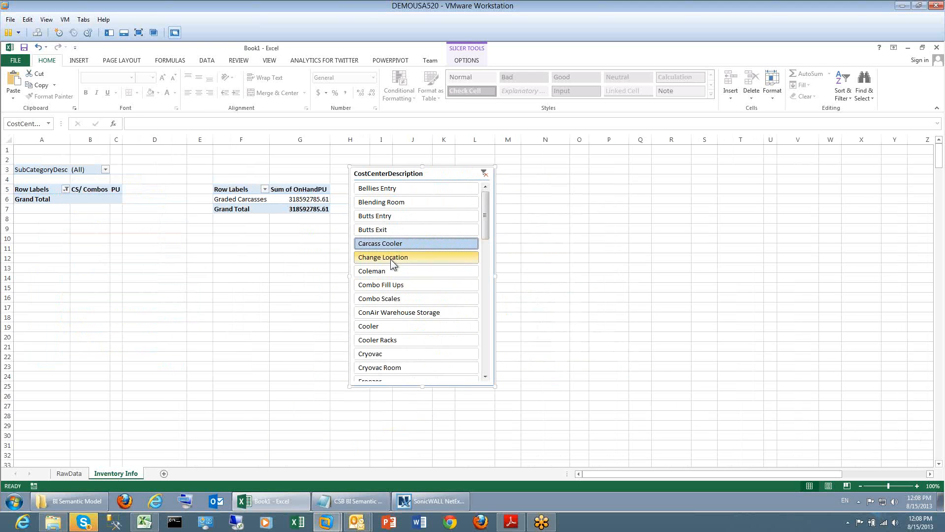
pyautogui.click(403, 285)
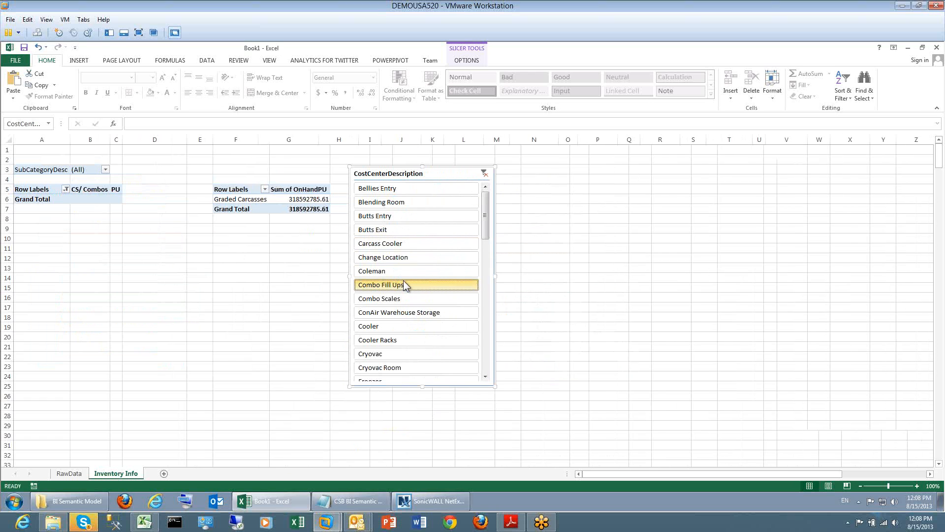
pyautogui.click(382, 199)
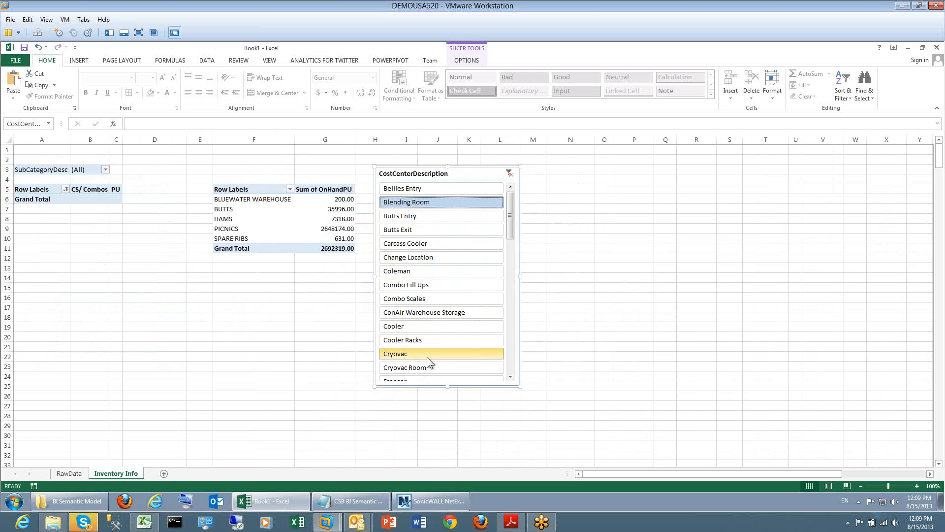
pyautogui.click(426, 370)
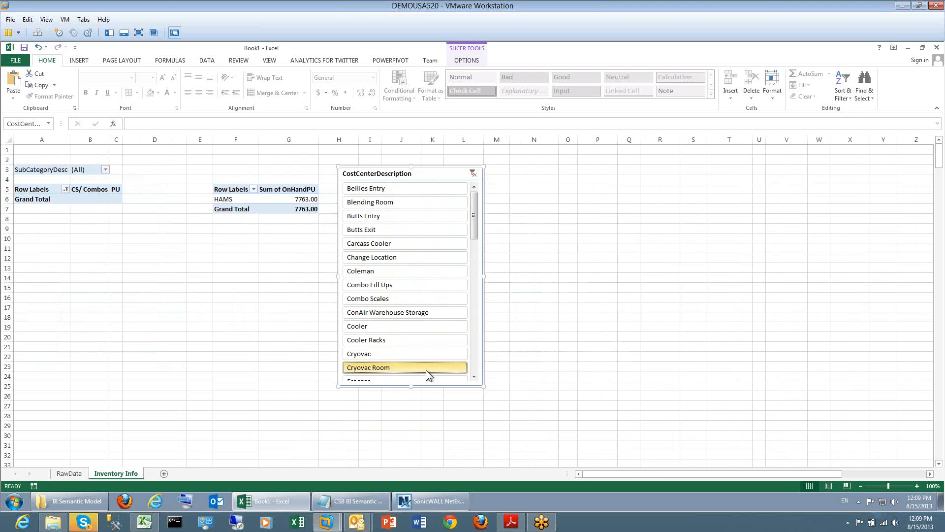
pyautogui.click(411, 277)
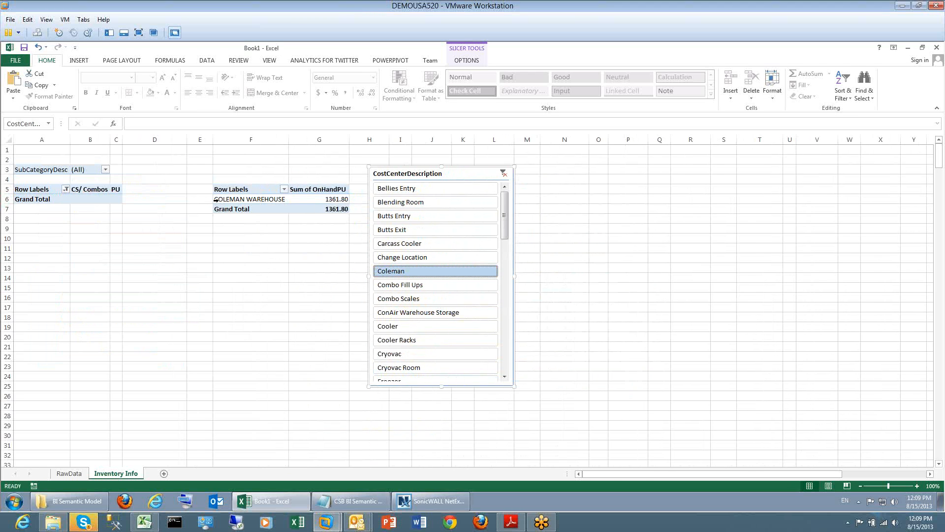
# - Filter both PivotTables by cost center to Warehouse and finally to Warehouse Blast Freezer
pyautogui.click(46, 188)
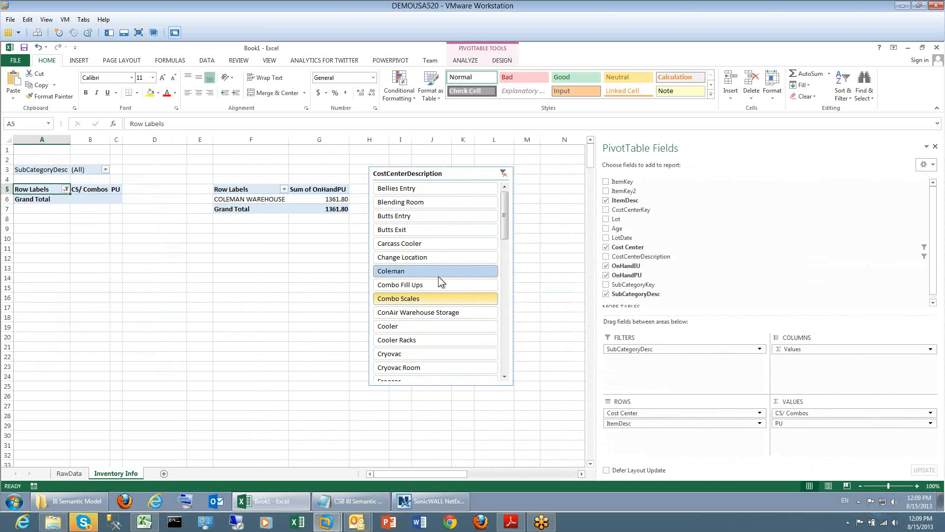
pyautogui.scroll(-5, 446, 260)
pyautogui.scroll(5, 445, 261)
pyautogui.moveTo(502, 218); pyautogui.dragTo(503, 365)
pyautogui.click(417, 314)
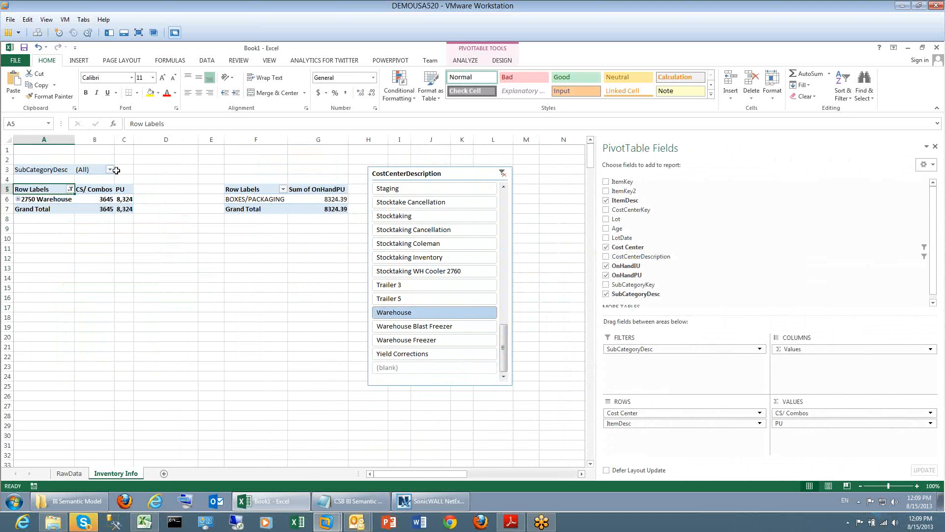
pyautogui.click(407, 328)
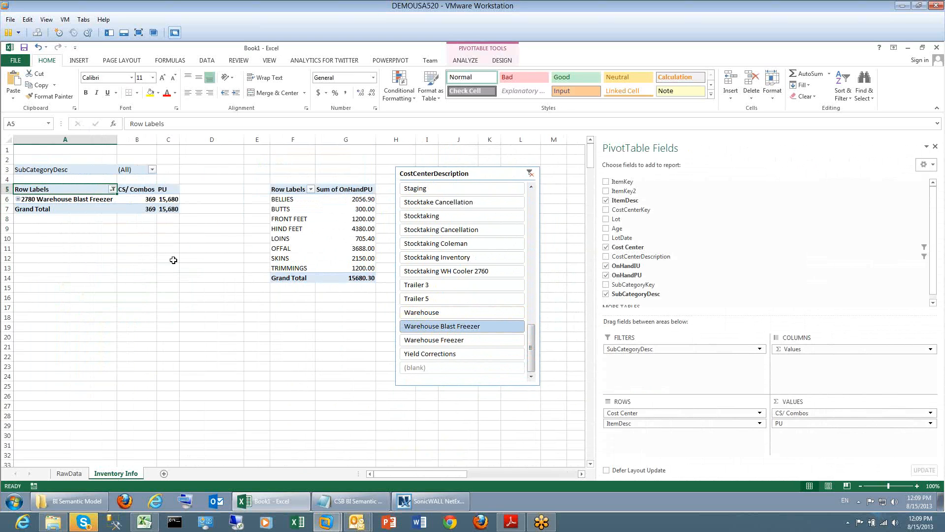
# - Insert a 2-D pie PivotChart from the subcategory PivotTable and place it below the first PivotTable, starting at about row 16
pyautogui.moveTo(335, 226)
pyautogui.click(308, 231)
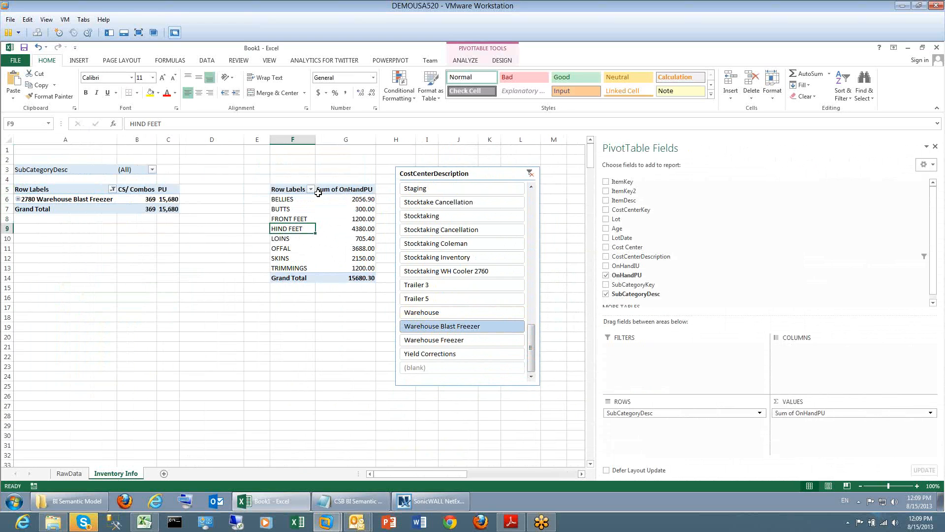
pyautogui.click(81, 61)
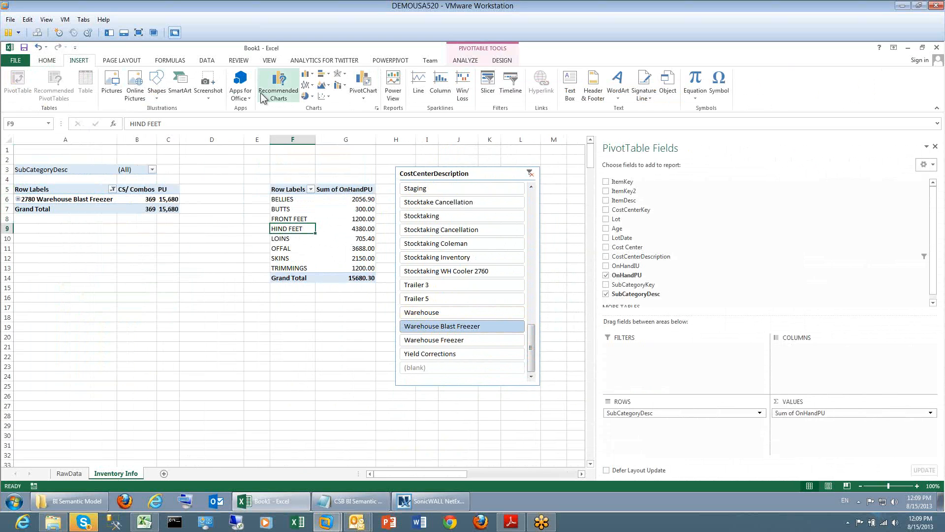
pyautogui.click(305, 98)
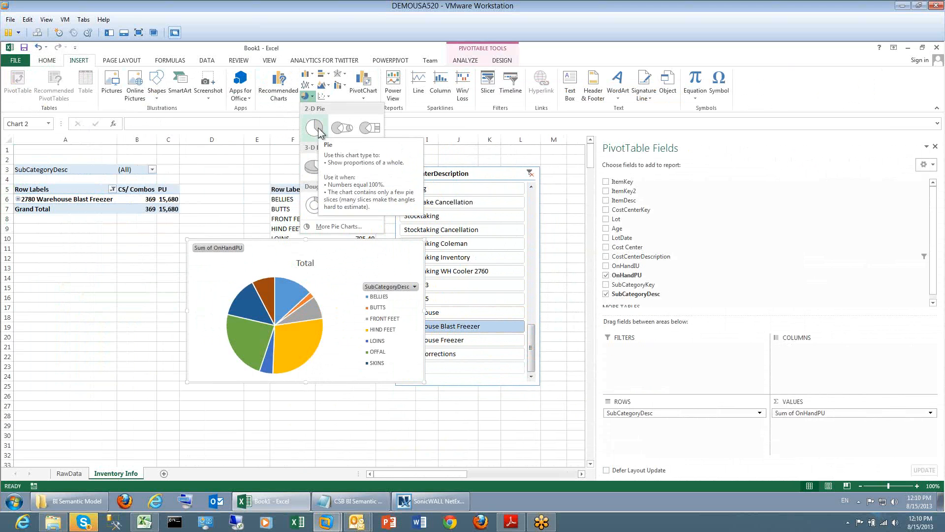
pyautogui.click(318, 129)
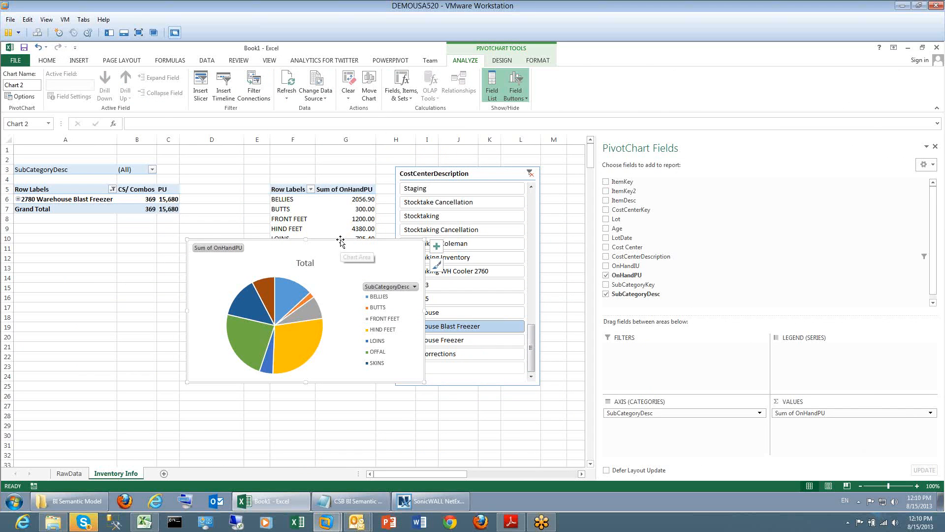
pyautogui.moveTo(337, 255); pyautogui.dragTo(207, 302)
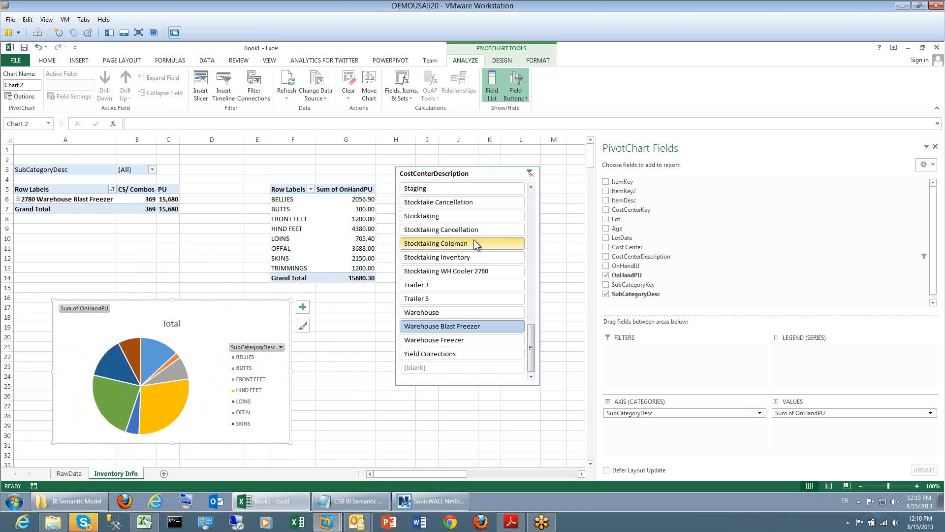
# - Check the pie chart against several cost centers, including Trailer 3, ending on Stocktaking Cancellation
pyautogui.click(474, 240)
pyautogui.click(418, 340)
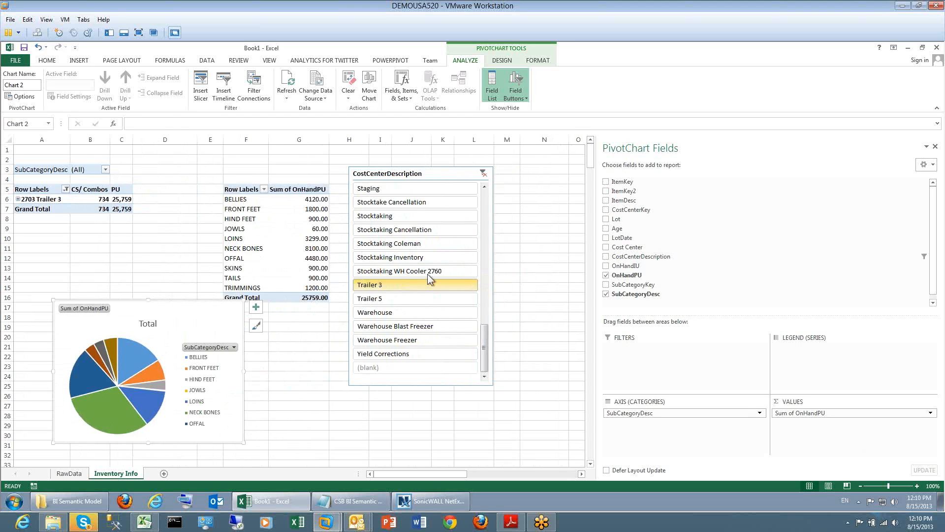
pyautogui.click(427, 256)
pyautogui.click(411, 229)
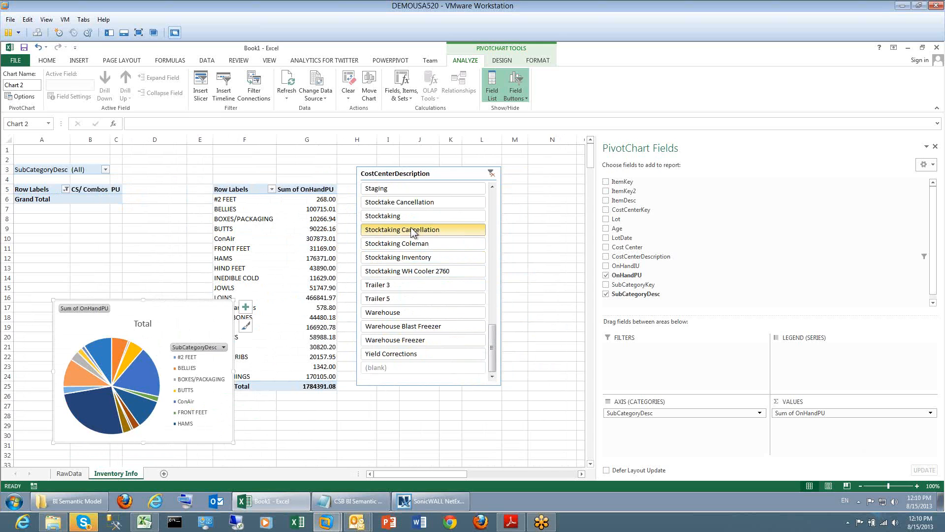
# - Move the pie chart up to about row 10 under the first PivotTable and refresh all of the workbook's data
pyautogui.moveTo(163, 302); pyautogui.dragTo(125, 242)
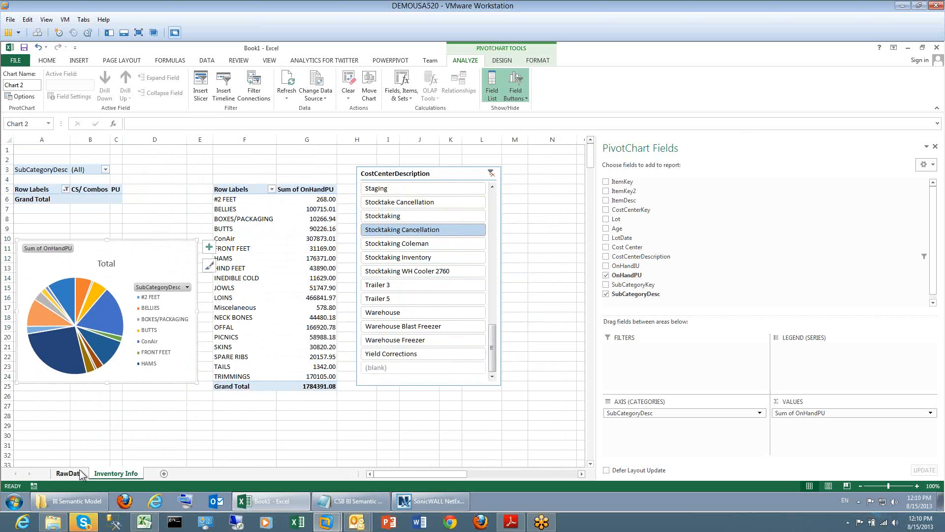
pyautogui.click(207, 62)
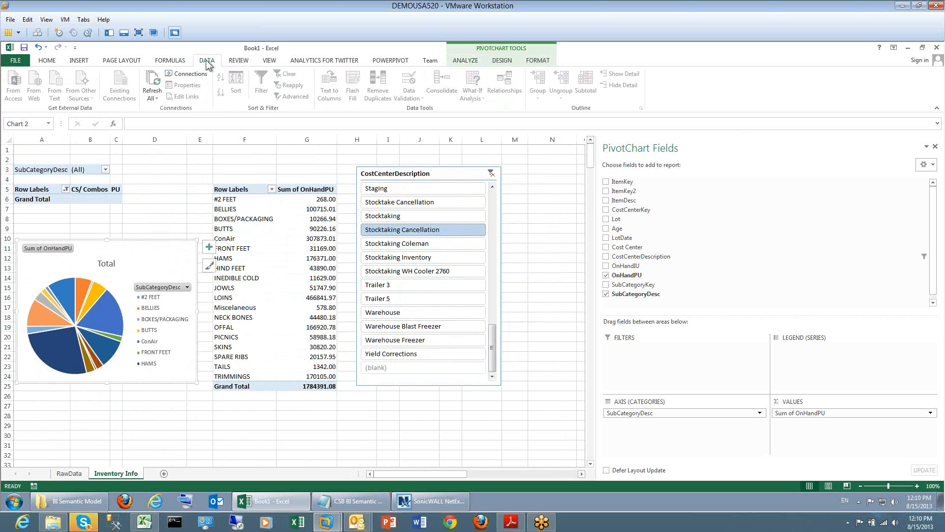
pyautogui.click(154, 97)
pyautogui.click(157, 107)
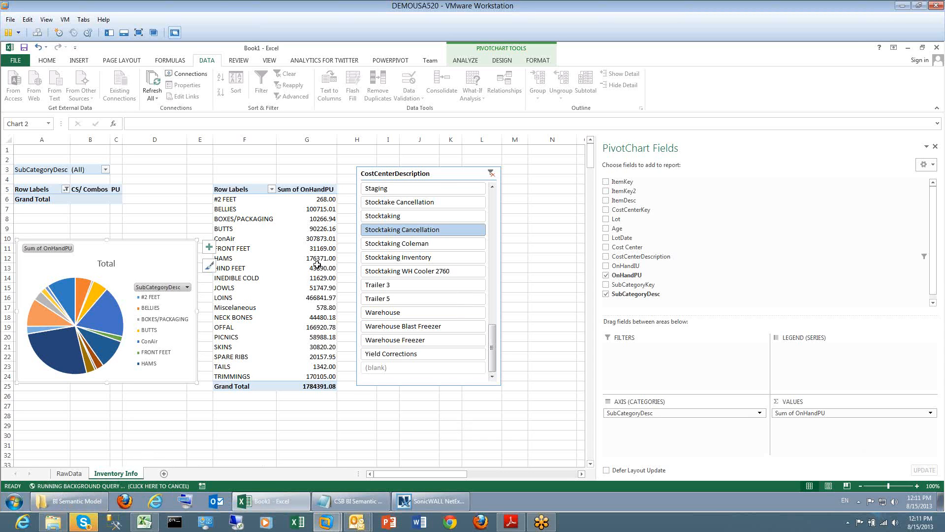
# - Filter the PivotTables and pie chart to Warehouse, ending on Trailer 5
pyautogui.moveTo(311, 298)
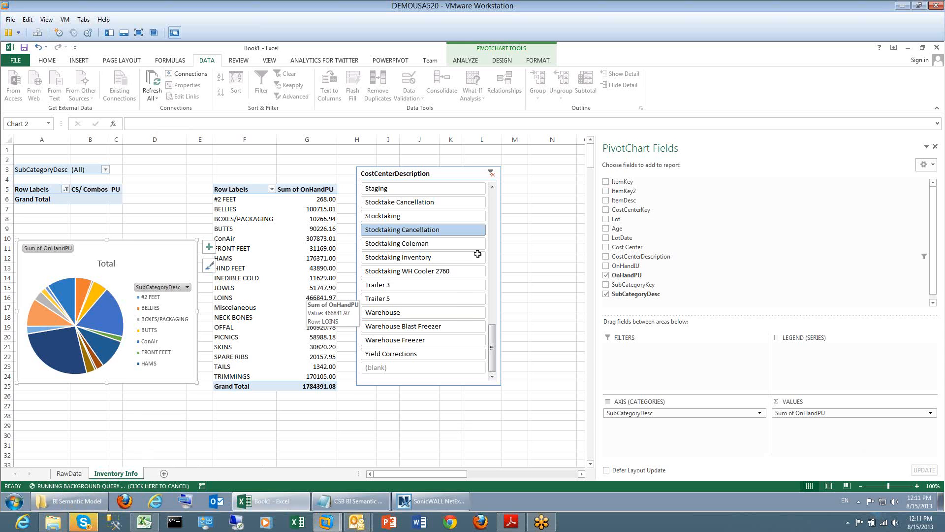
pyautogui.click(405, 314)
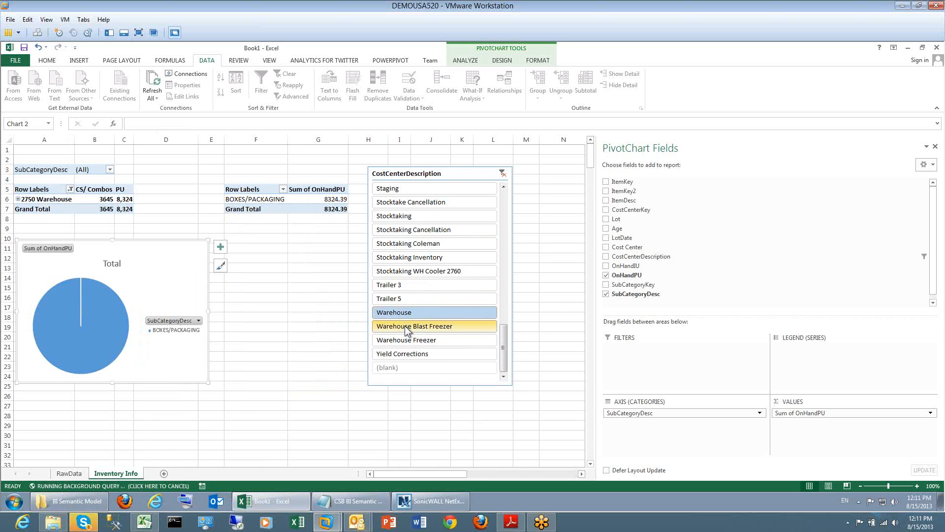
pyautogui.click(398, 299)
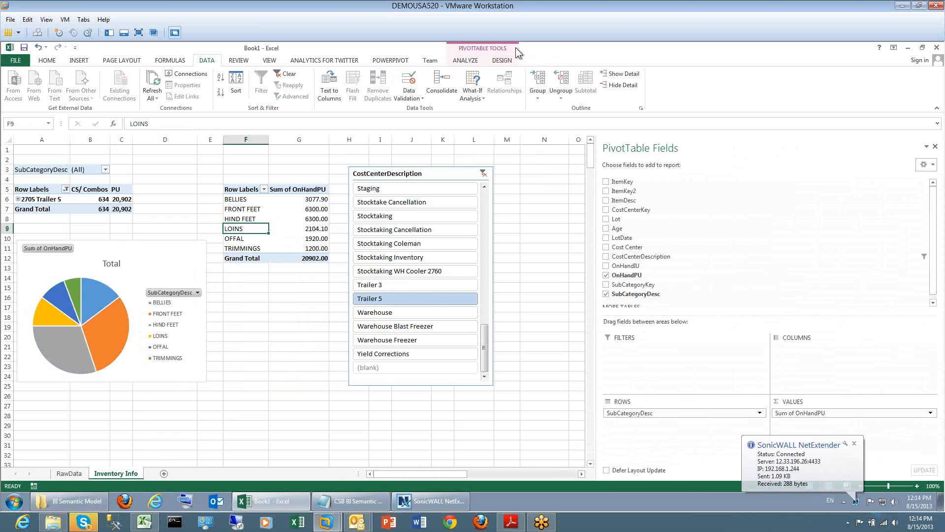
# - Hide the gridlines, headings and formula bar on the Inventory Info sheet
pyautogui.click(178, 62)
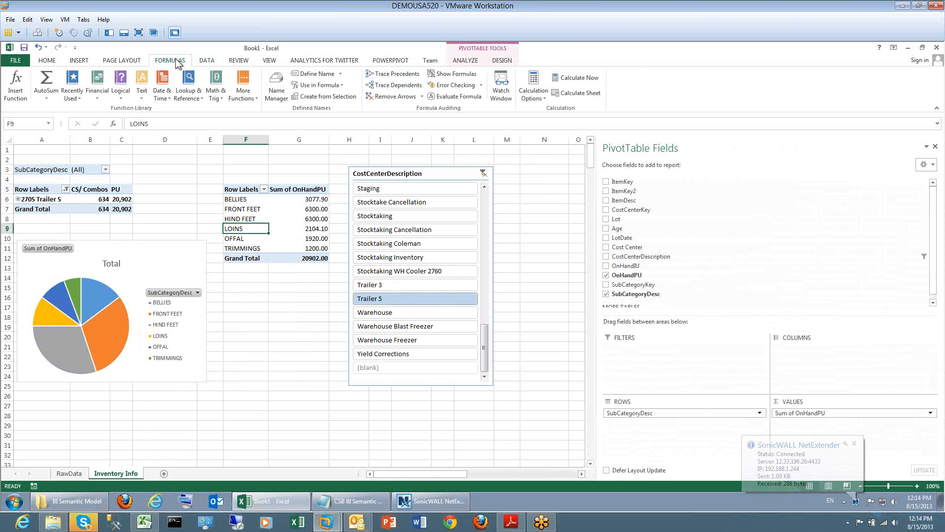
pyautogui.click(49, 63)
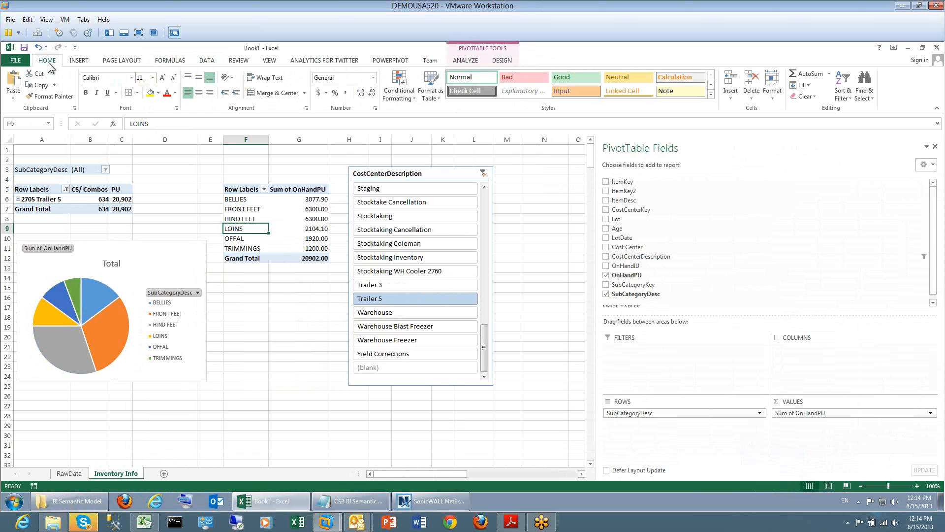
pyautogui.click(276, 62)
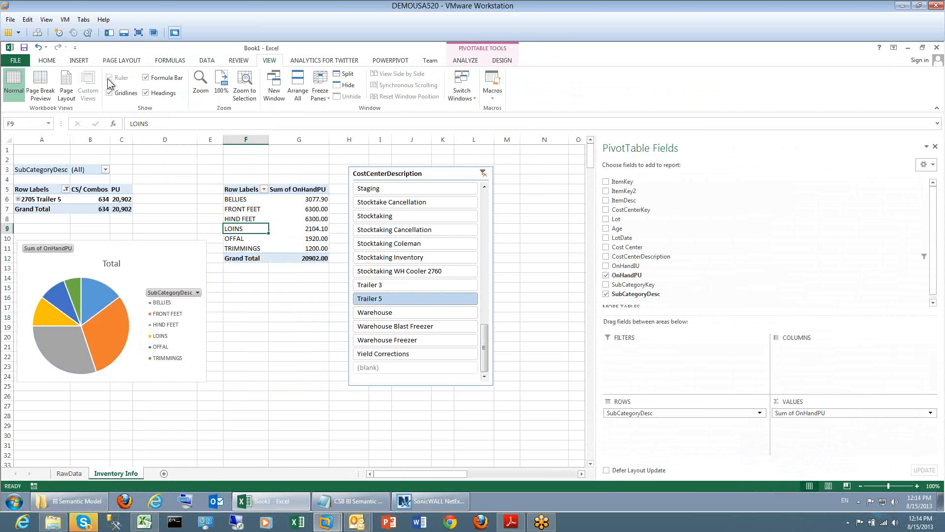
pyautogui.click(110, 93)
pyautogui.click(145, 93)
pyautogui.click(146, 78)
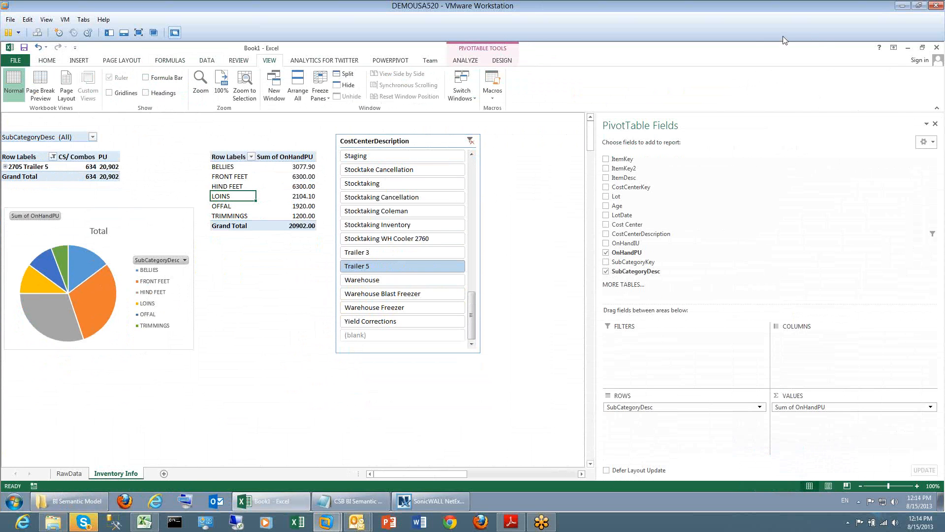
# - Set the ribbon to auto-hide and close the PivotTable Fields pane to leave a clean dashboard view
pyautogui.doubleClick(734, 52)
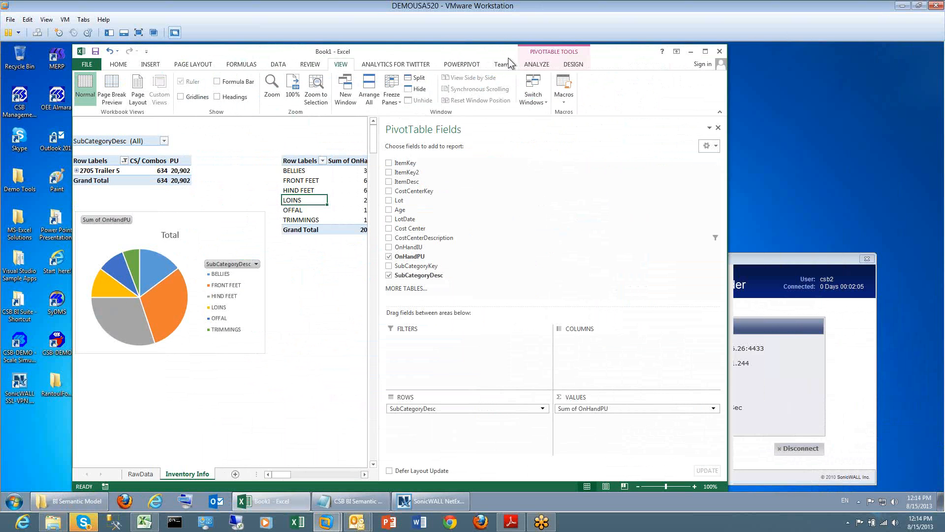
pyautogui.click(675, 52)
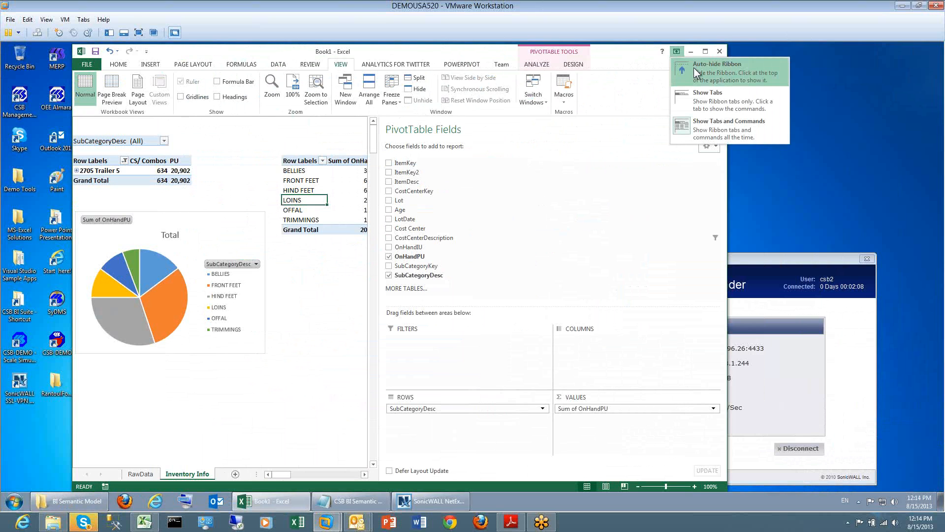
pyautogui.click(693, 67)
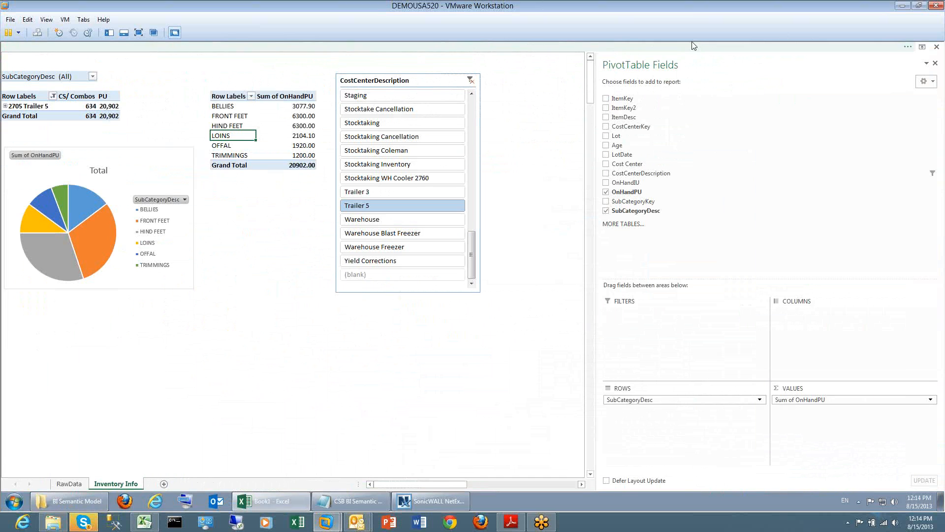
pyautogui.click(554, 47)
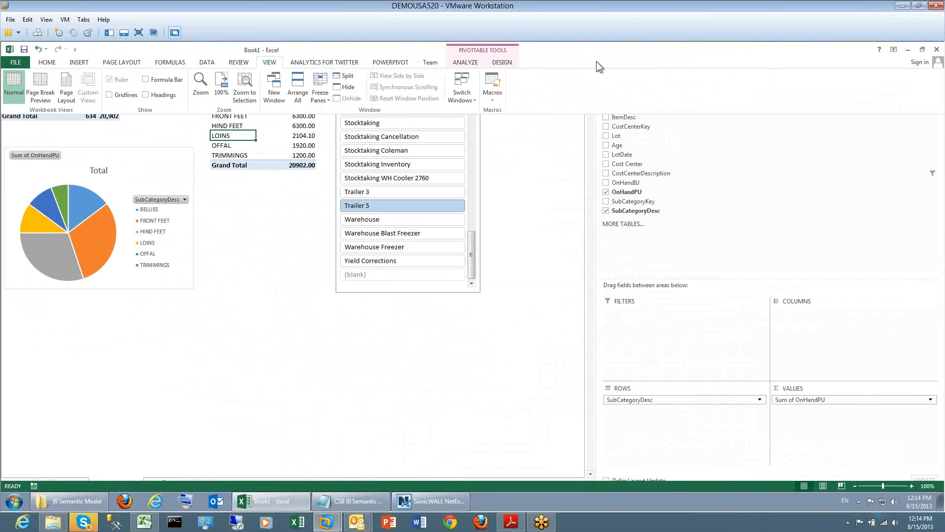
pyautogui.click(719, 220)
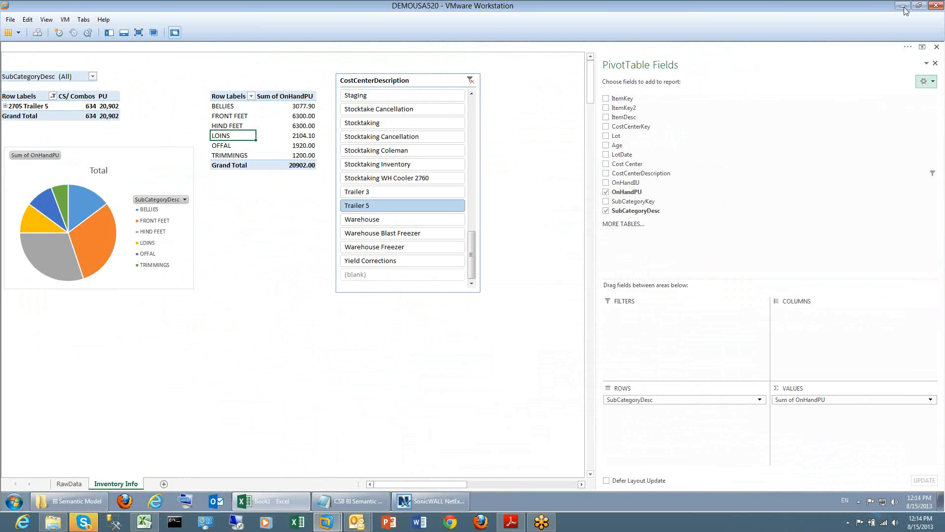
pyautogui.click(937, 65)
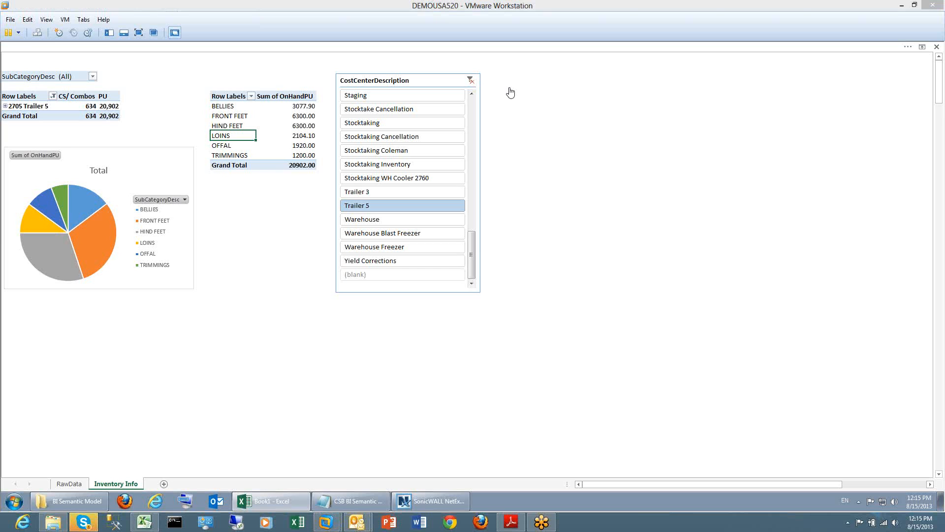
# - Try the finished dashboard with Warehouse and Stocktaking Inventory, ending on Warehouse Blast Freezer
pyautogui.click(379, 218)
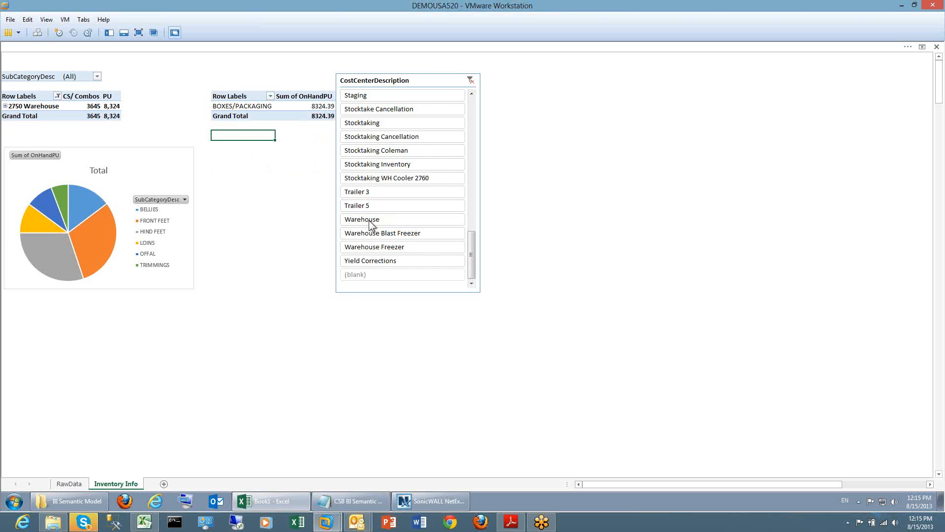
pyautogui.click(377, 165)
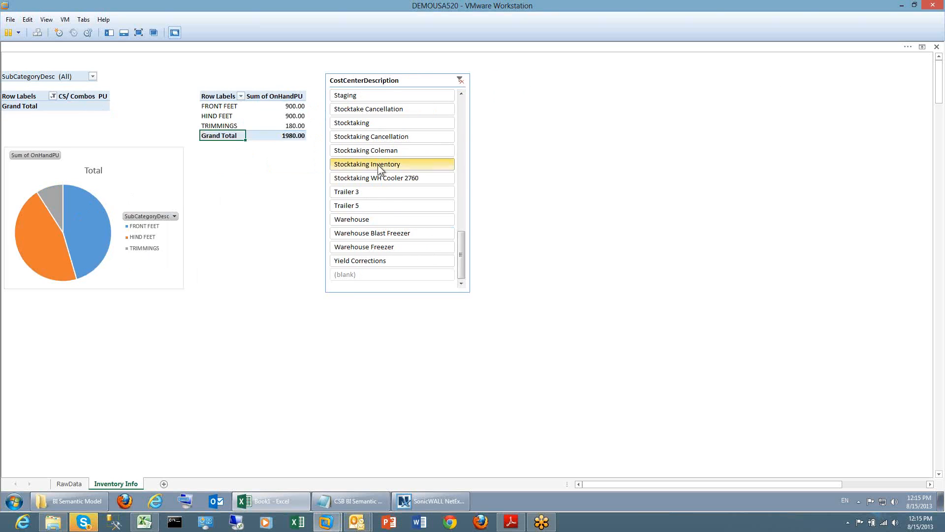
pyautogui.click(380, 232)
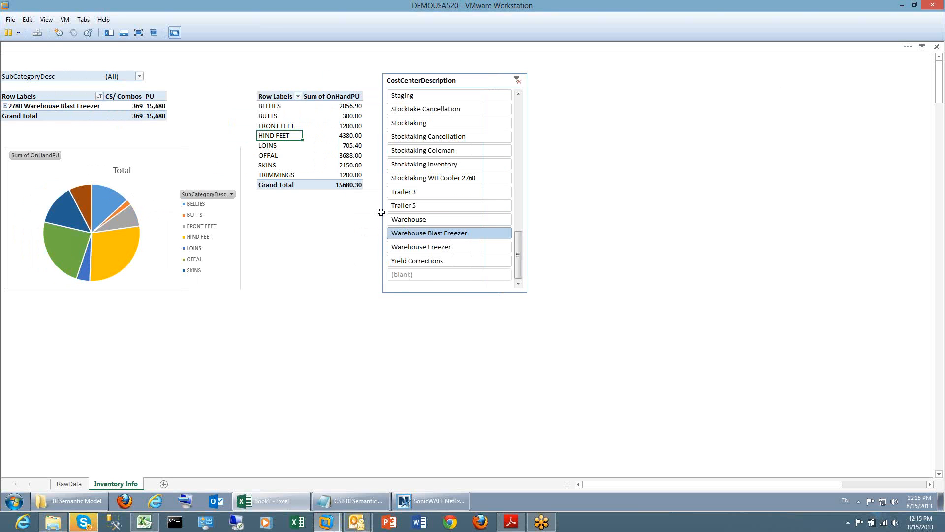